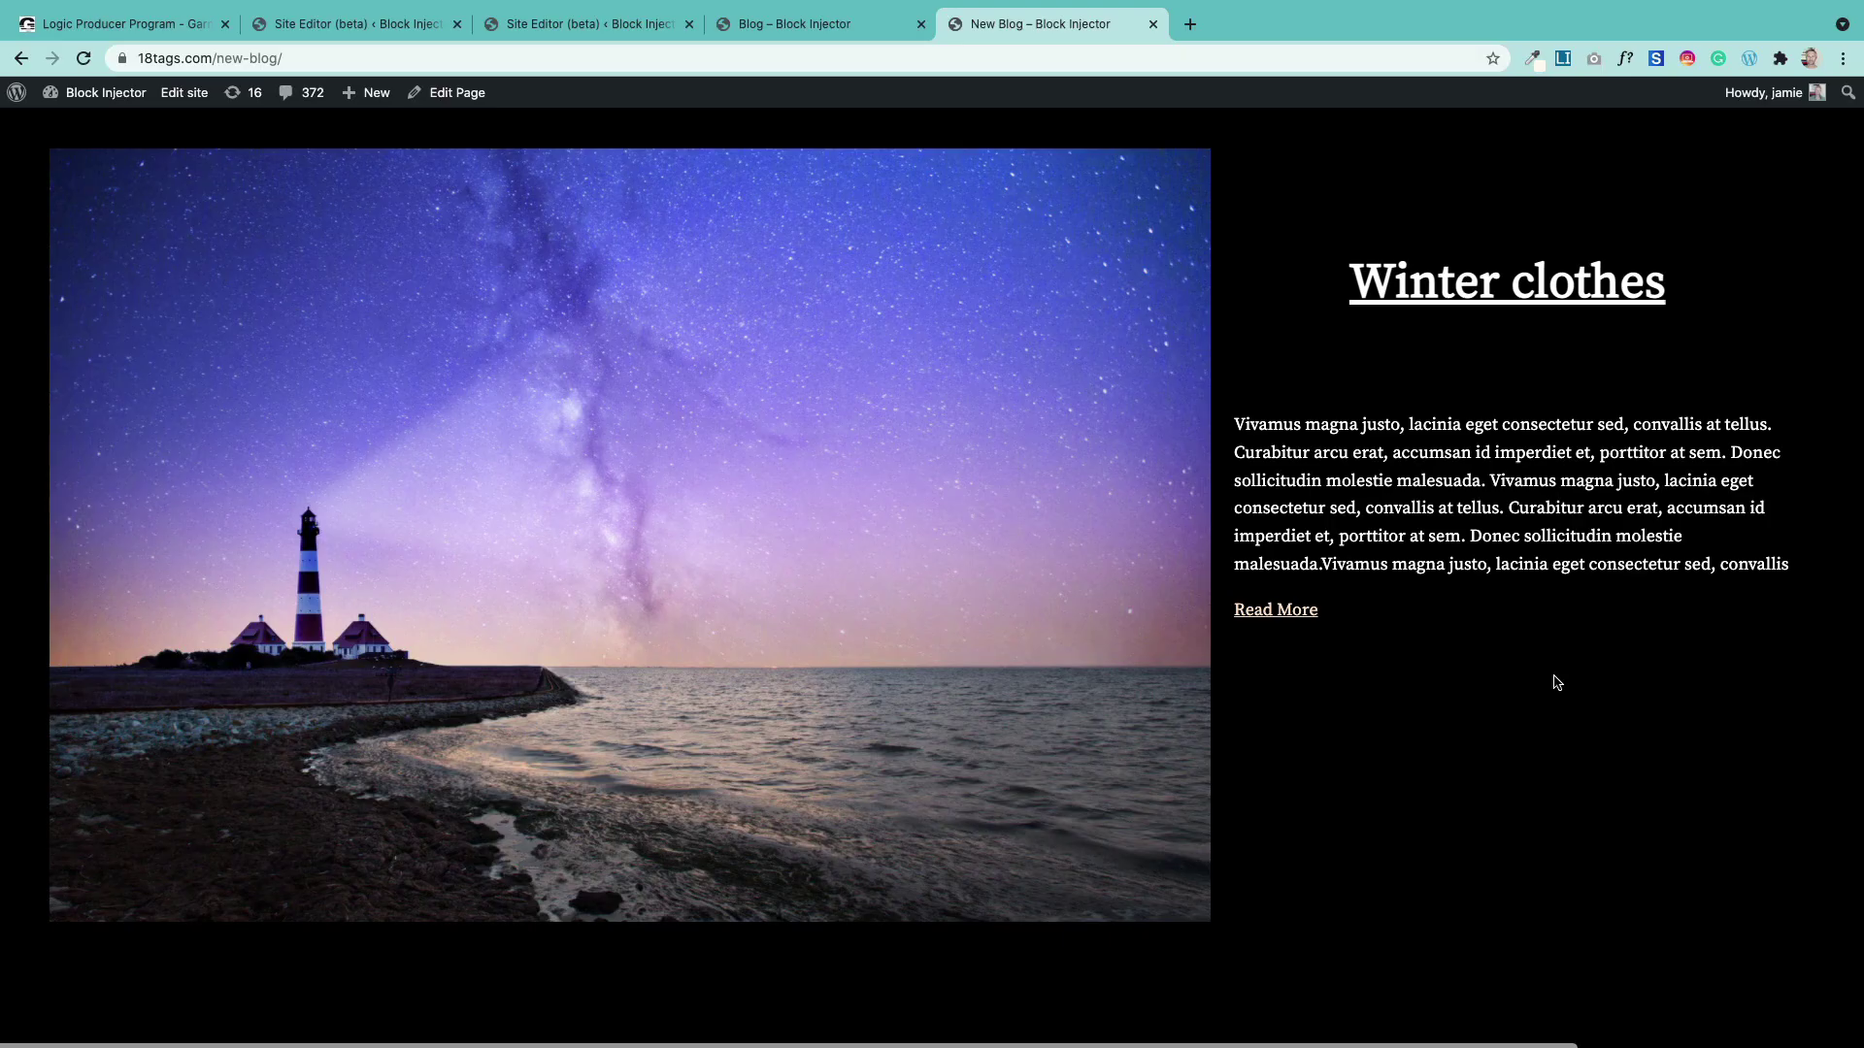
Look through the post layouts of the New Blog and Blog pages on the live site.
scroll(1554, 677, "down", 8)
scroll(1555, 677, "down", 10)
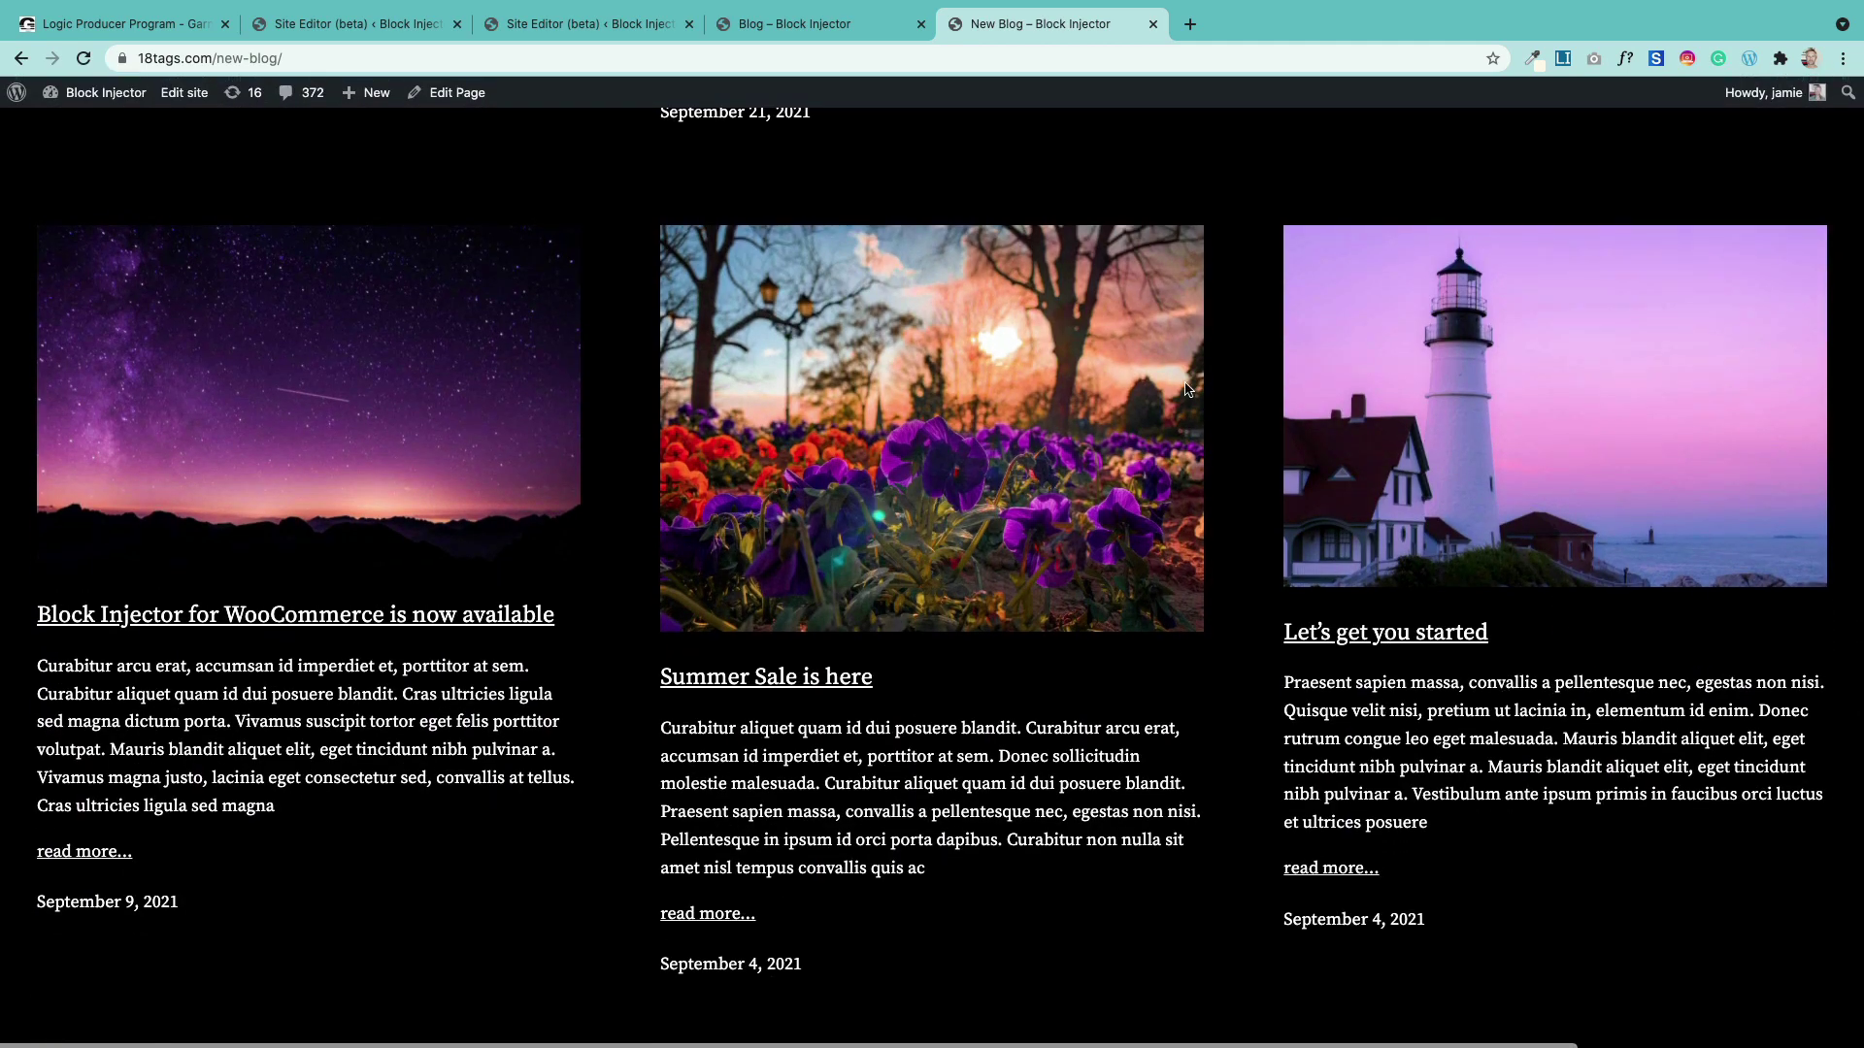
left_click(835, 32)
scroll(1227, 783, "down", 10)
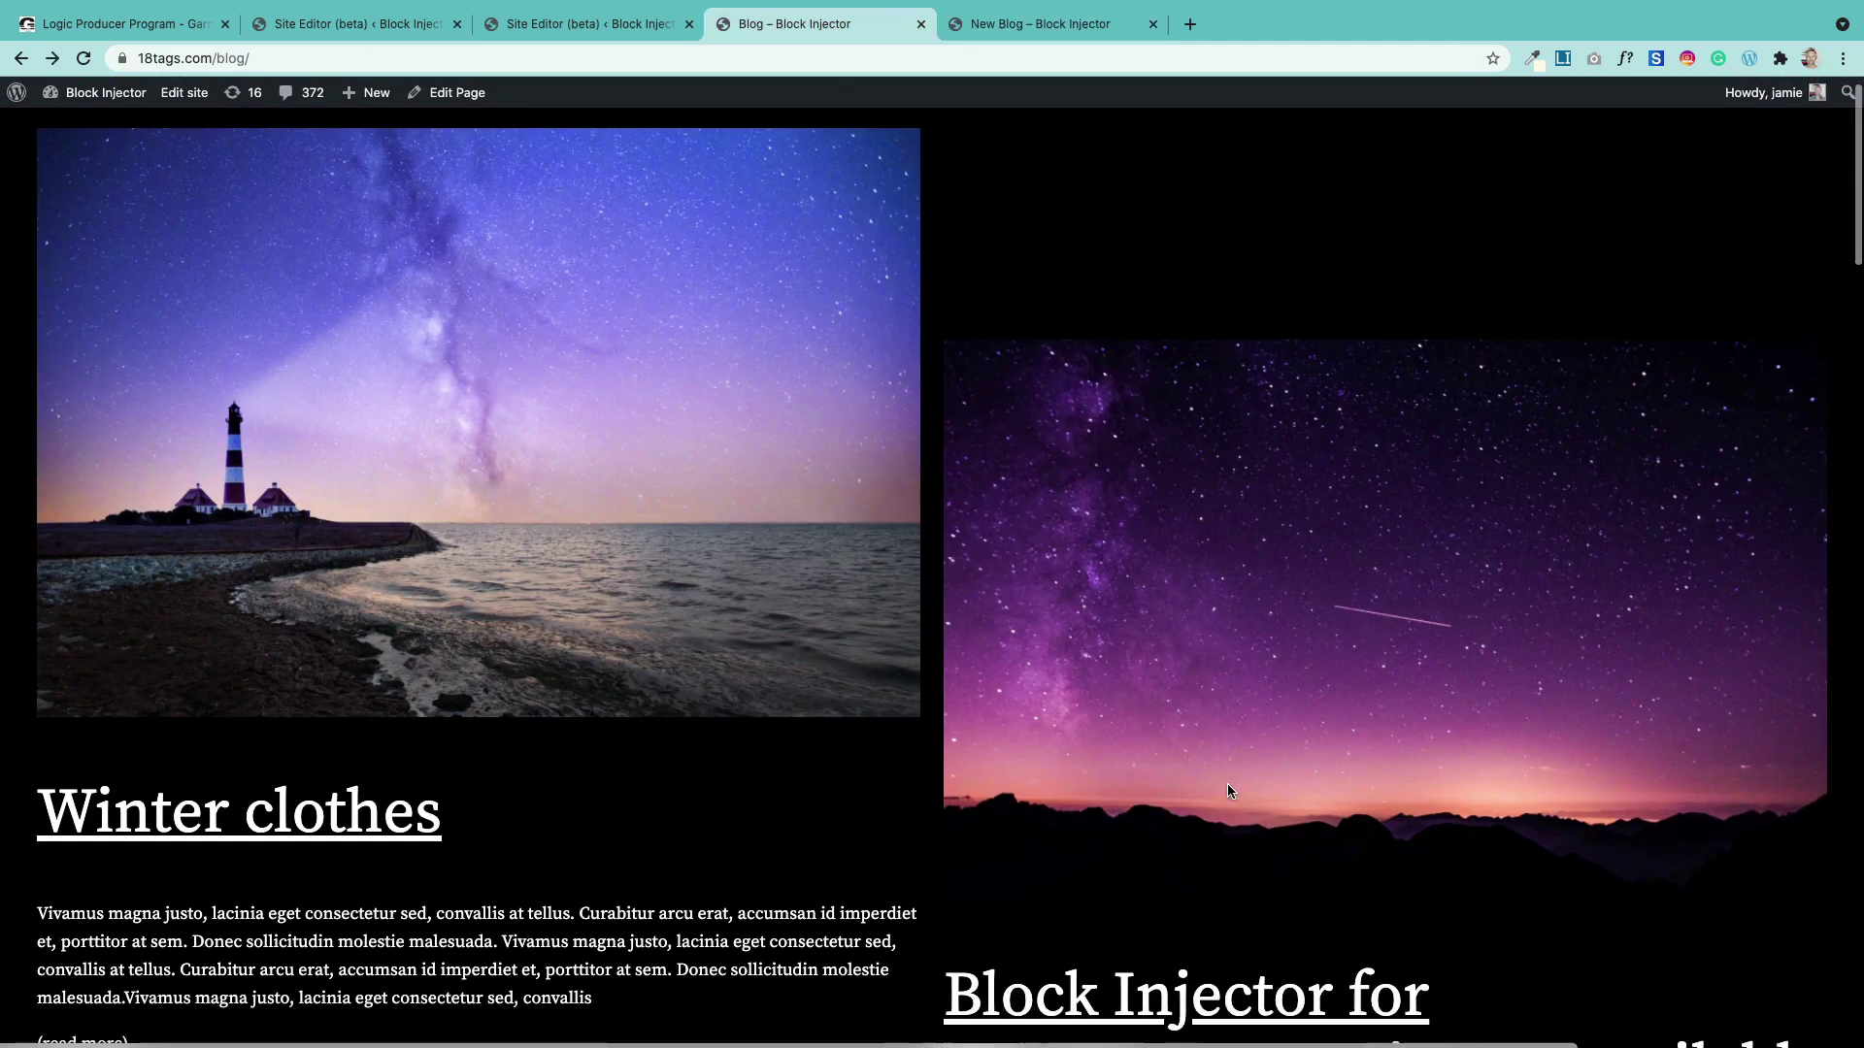
scroll(1227, 785, "down", 10)
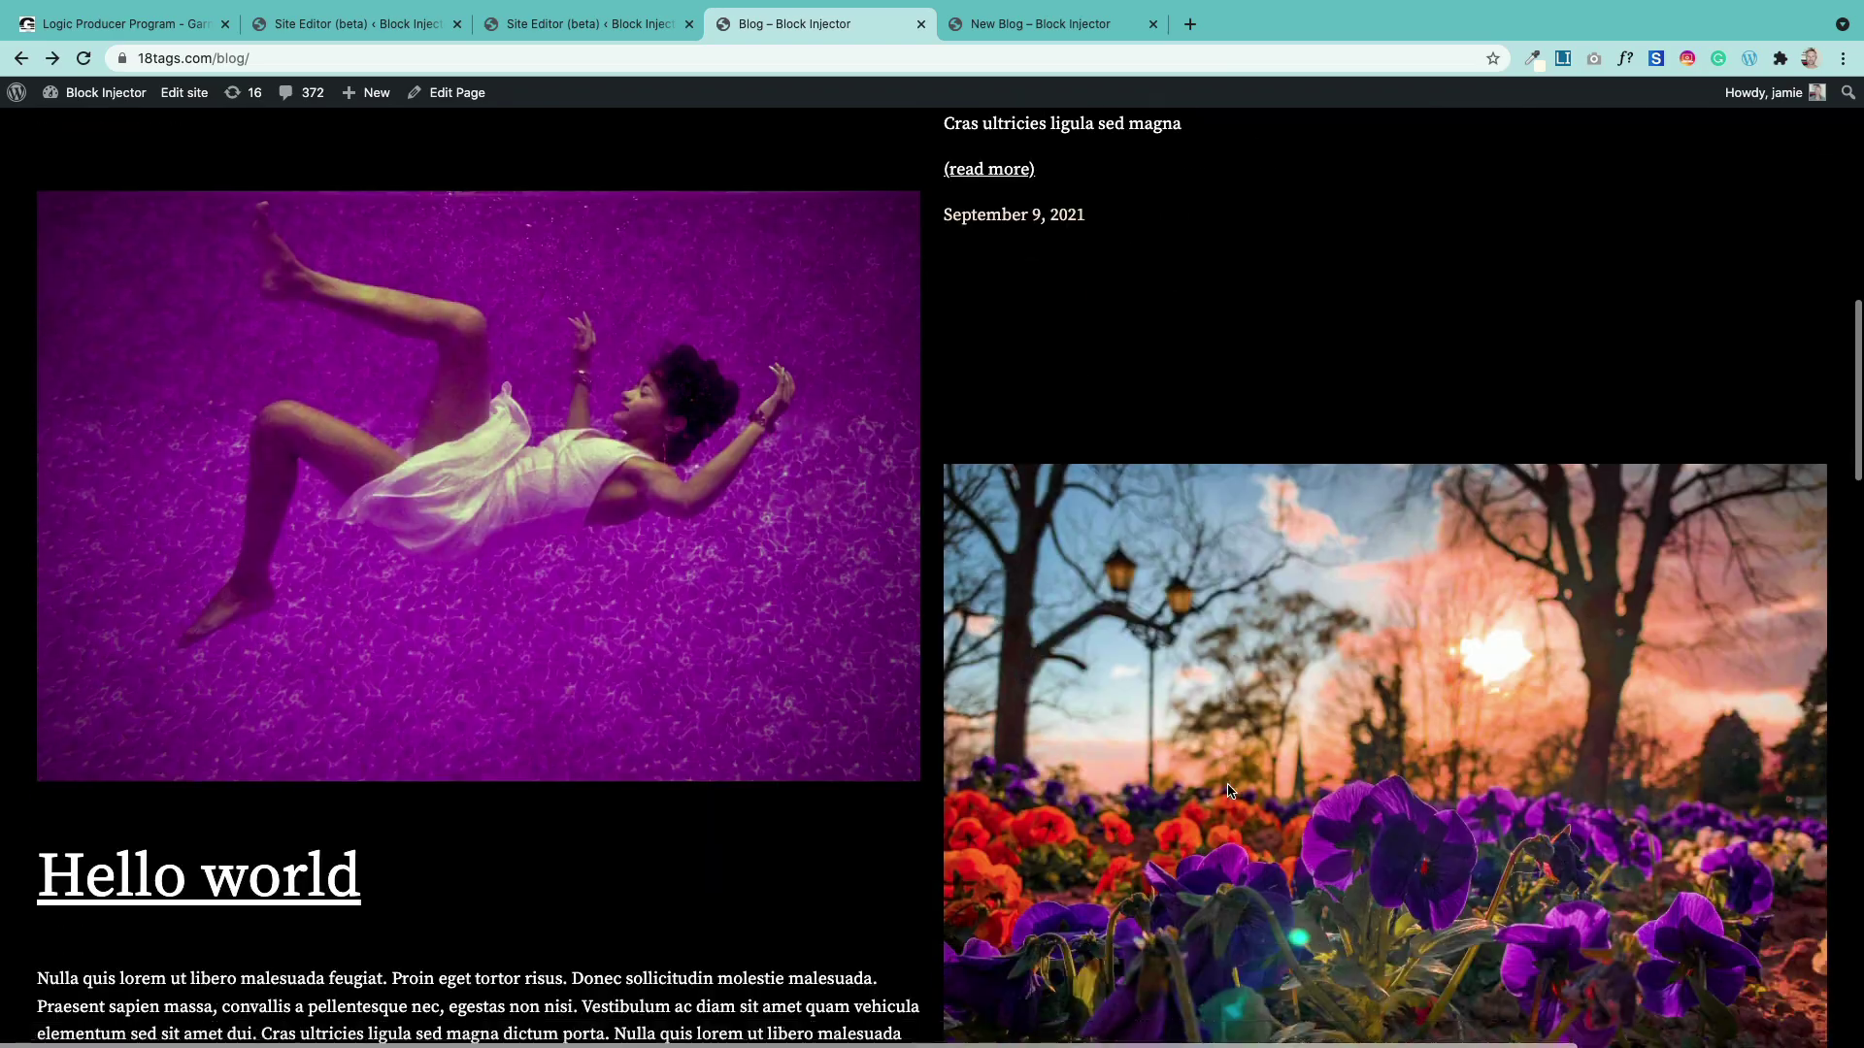
scroll(1228, 789, "down", 4)
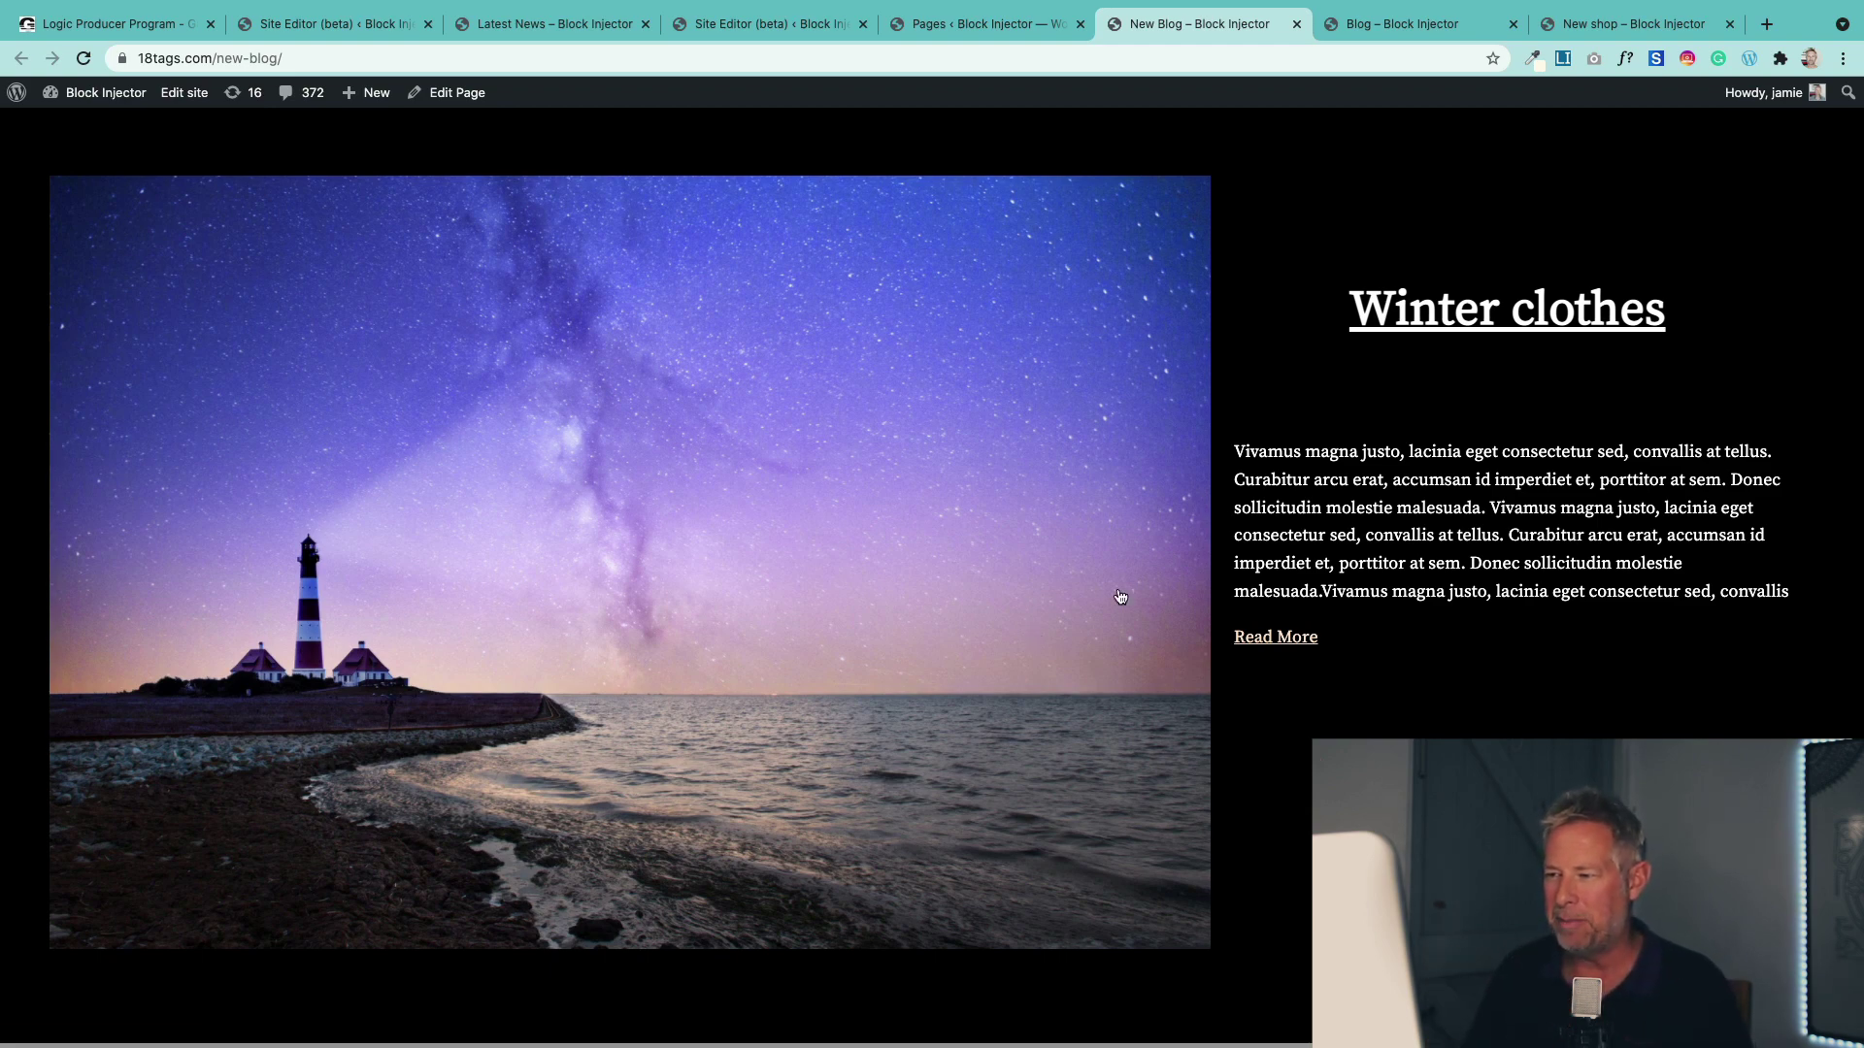
Examine the New Blog page's featured post and the three-column post grid beneath it.
scroll(1285, 532, "down", 8)
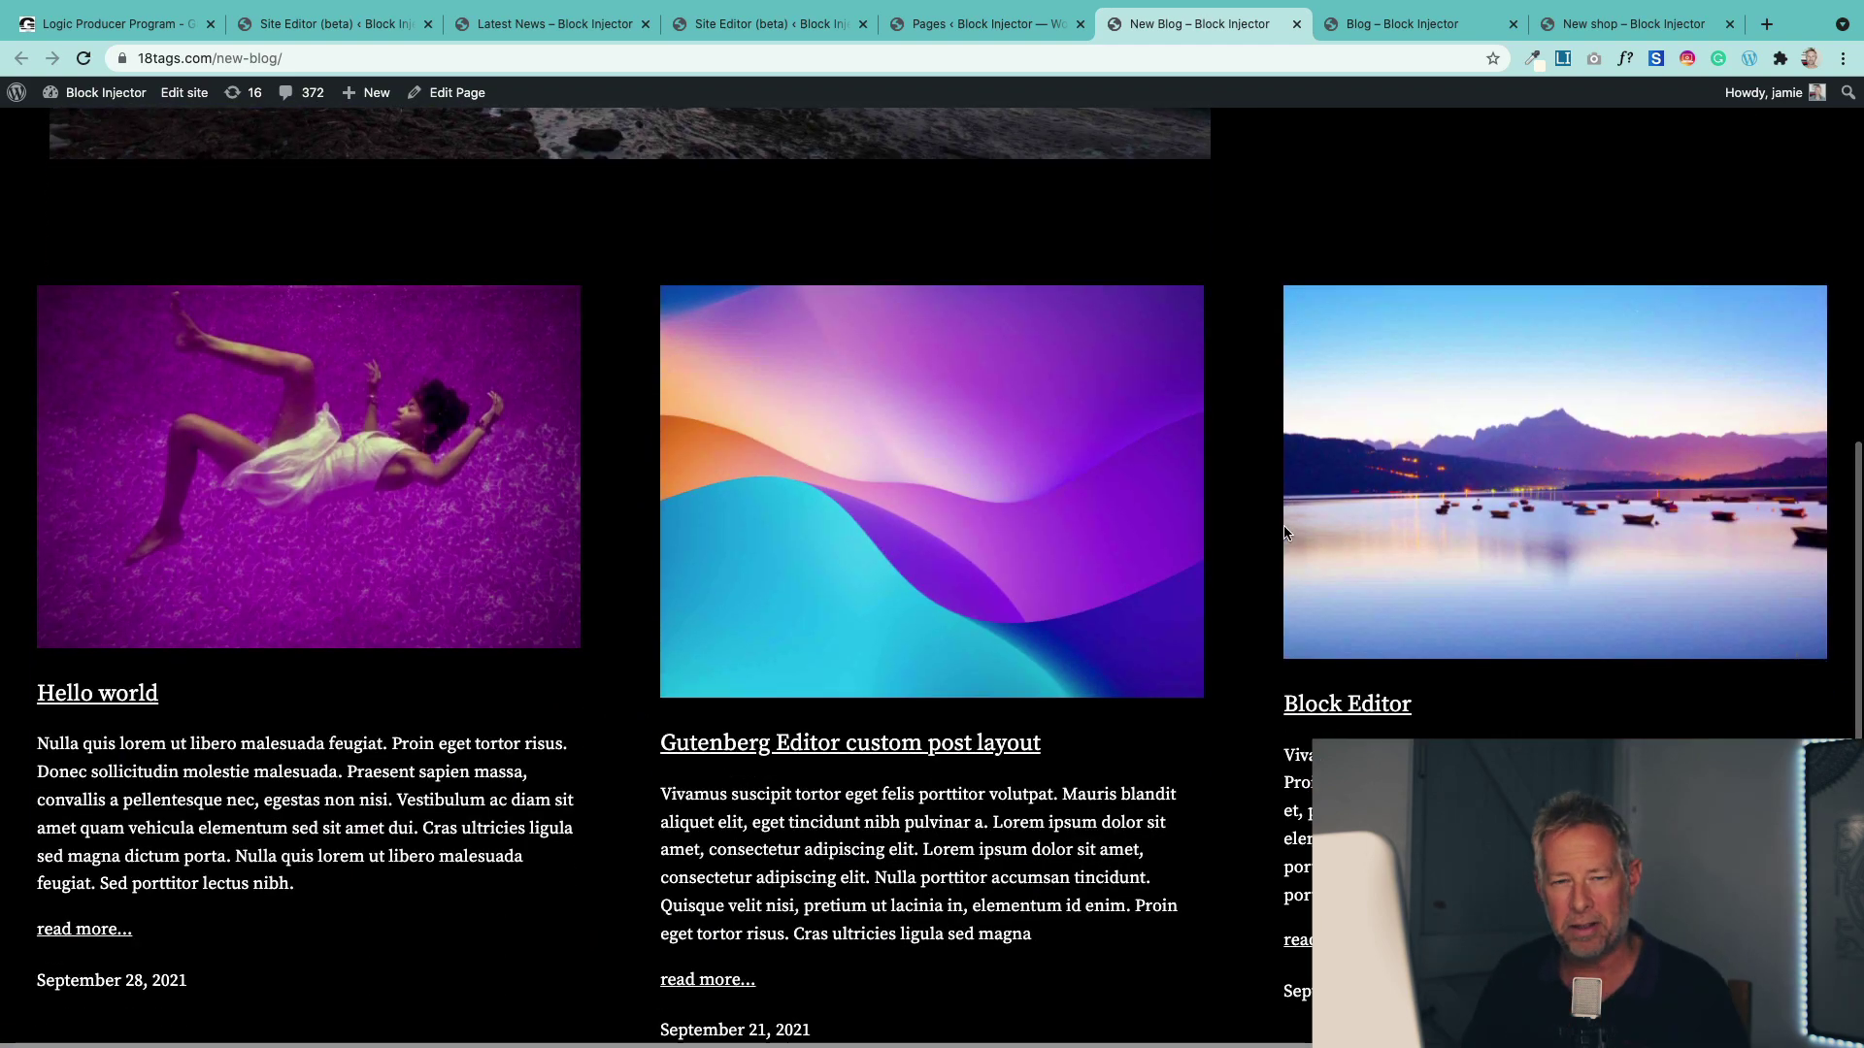
scroll(1285, 532, "down", 4)
scroll(1285, 532, "down", 3)
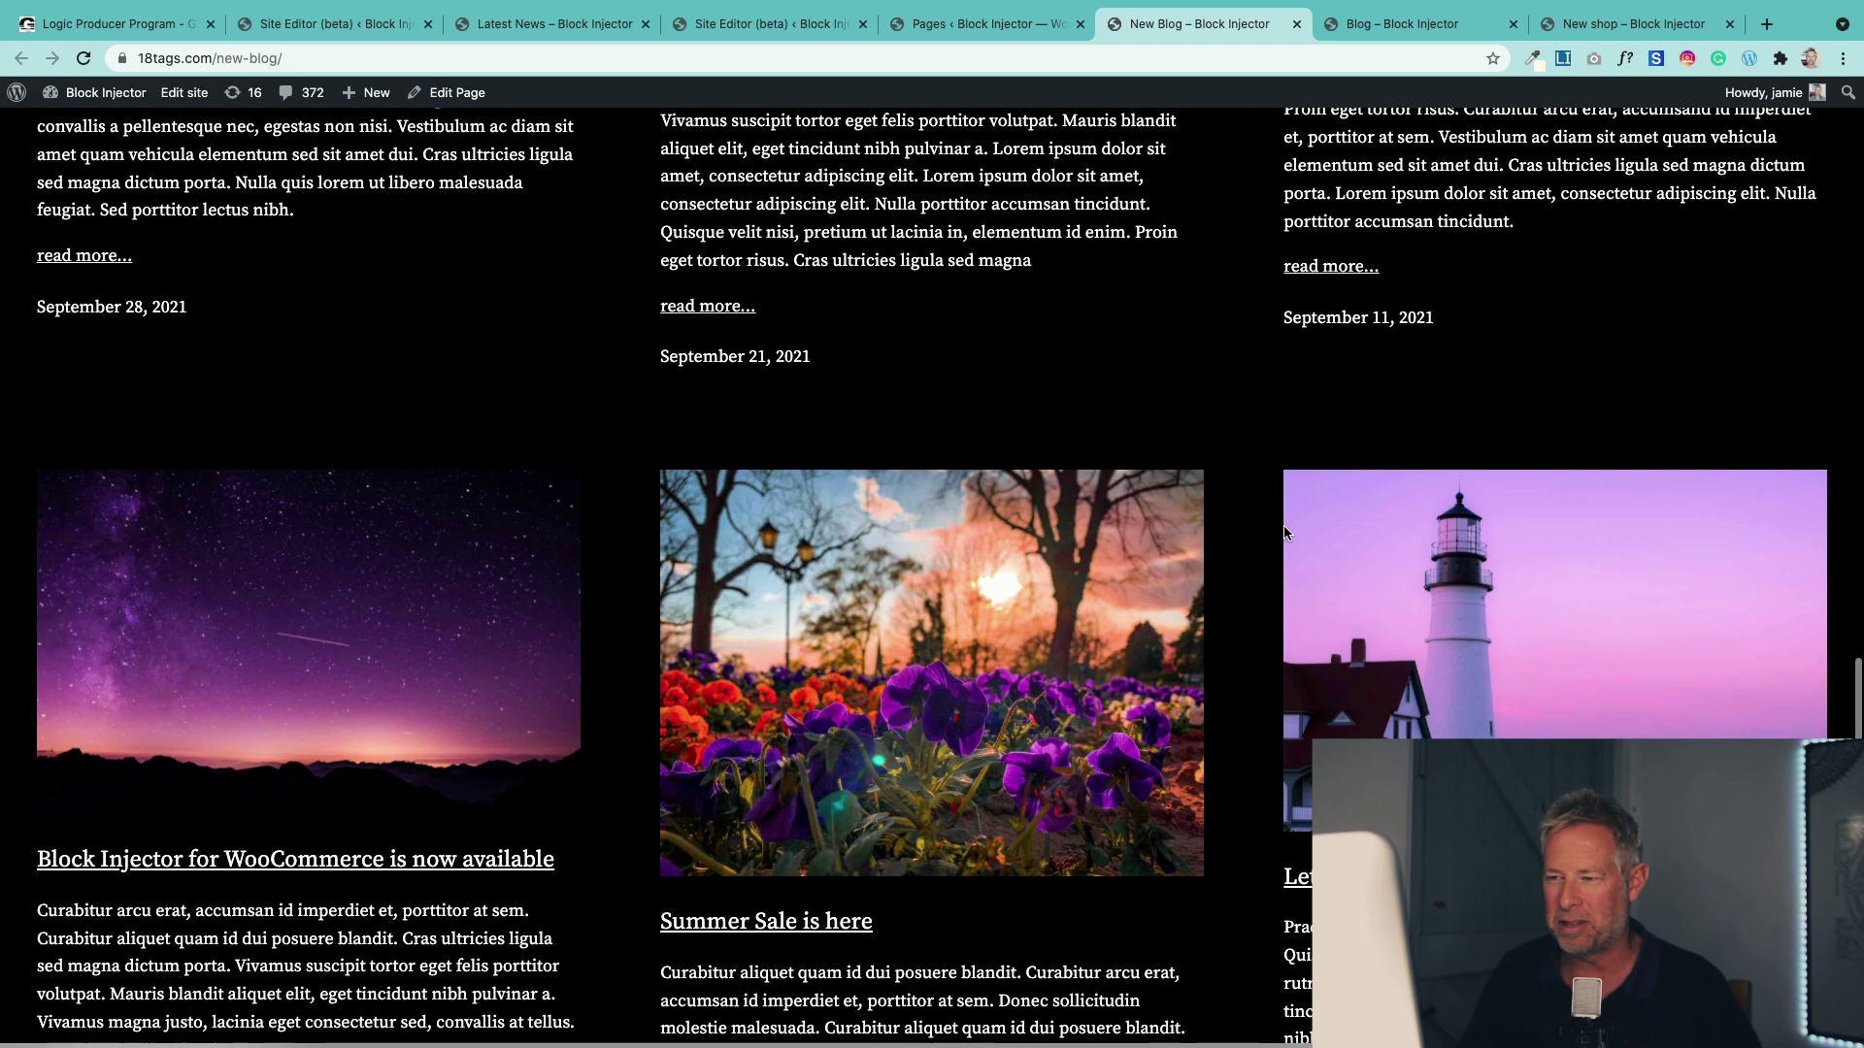
scroll(1285, 532, "up", 15)
Examine the Blog page's two-column offset post layout down the page and return to its beginning.
left_click(1408, 27)
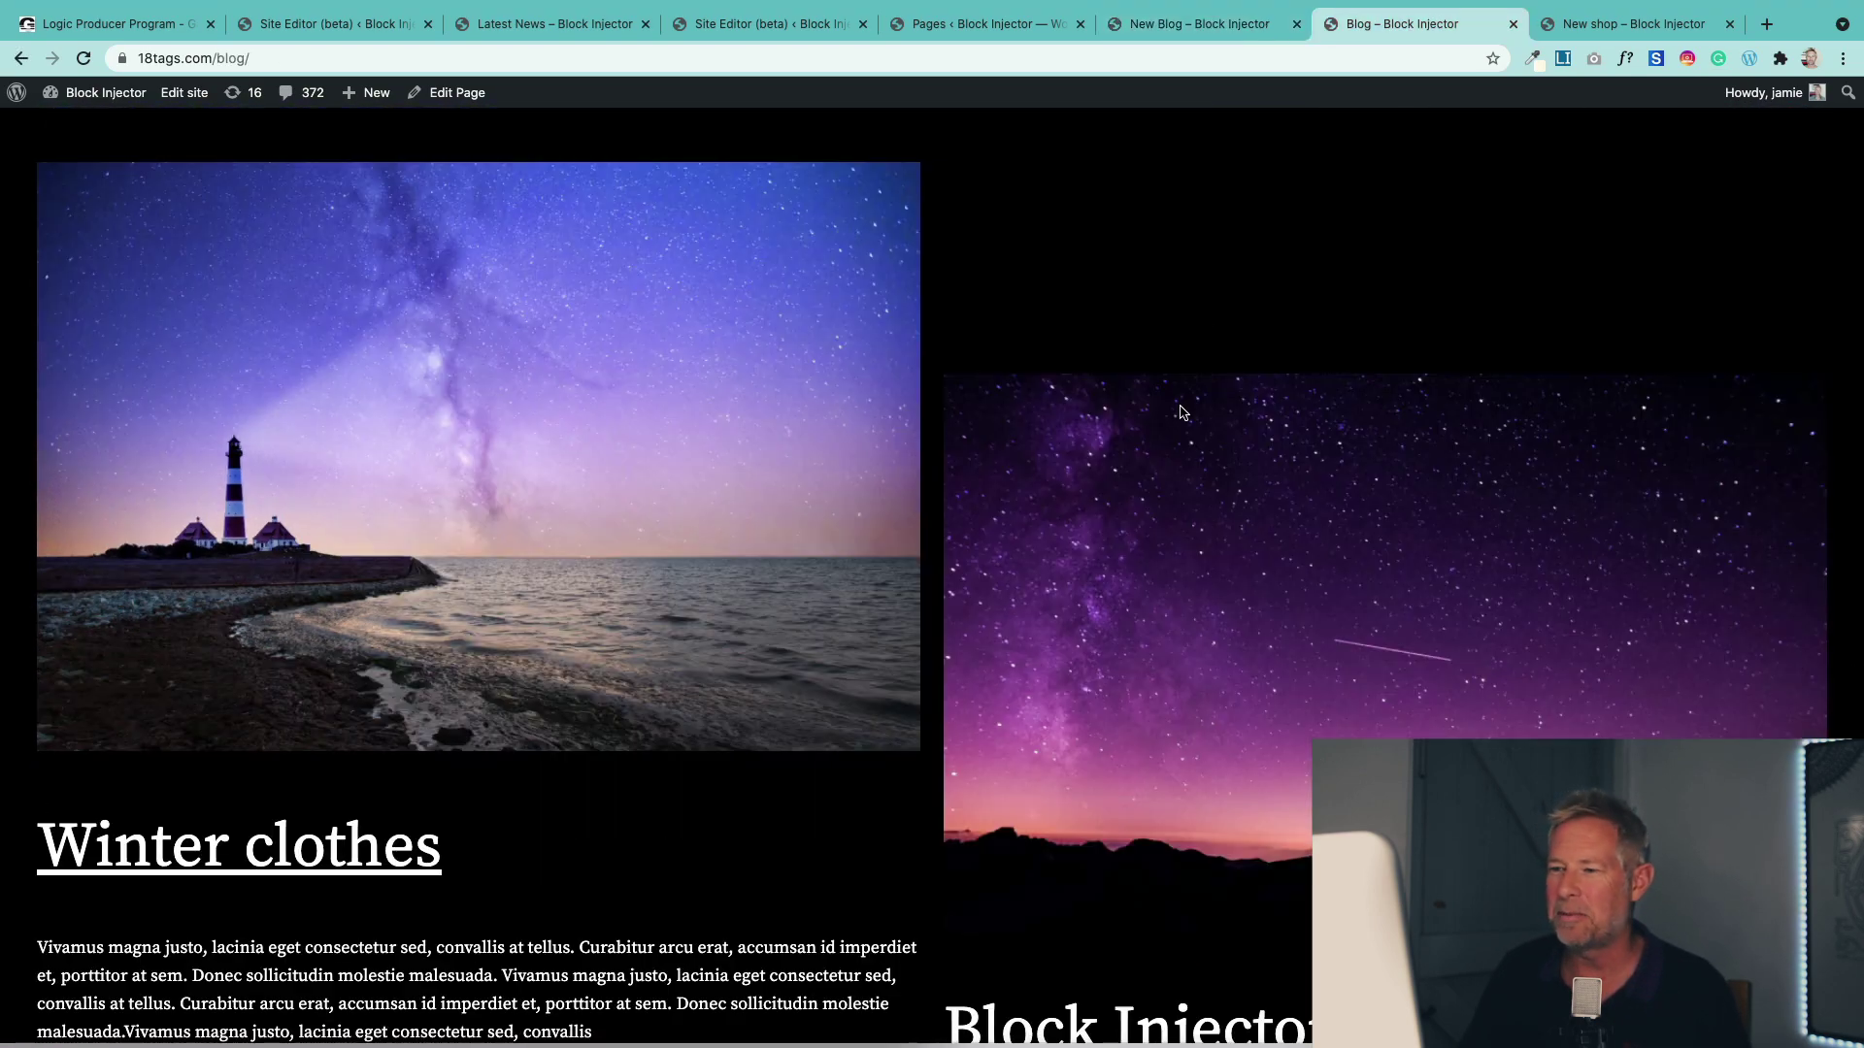
scroll(1127, 572, "down", 4)
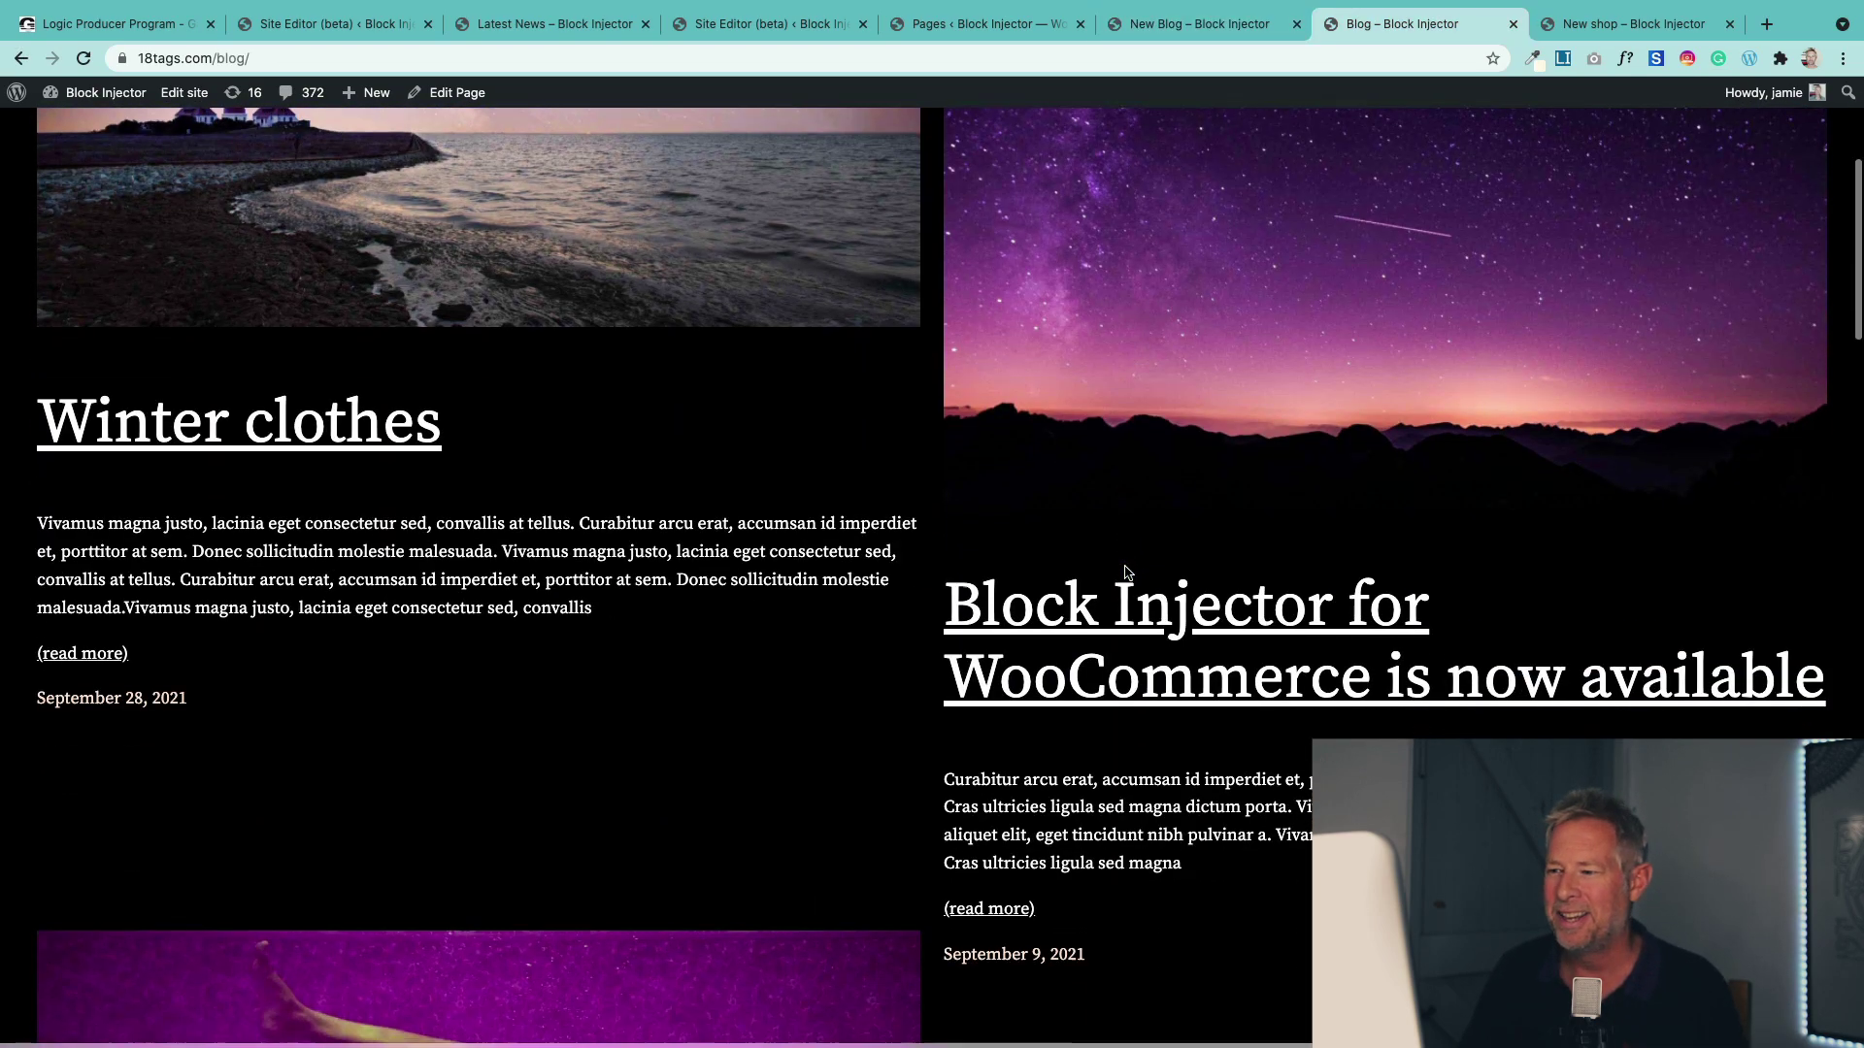
scroll(1126, 573, "down", 8)
scroll(1126, 573, "down", 14)
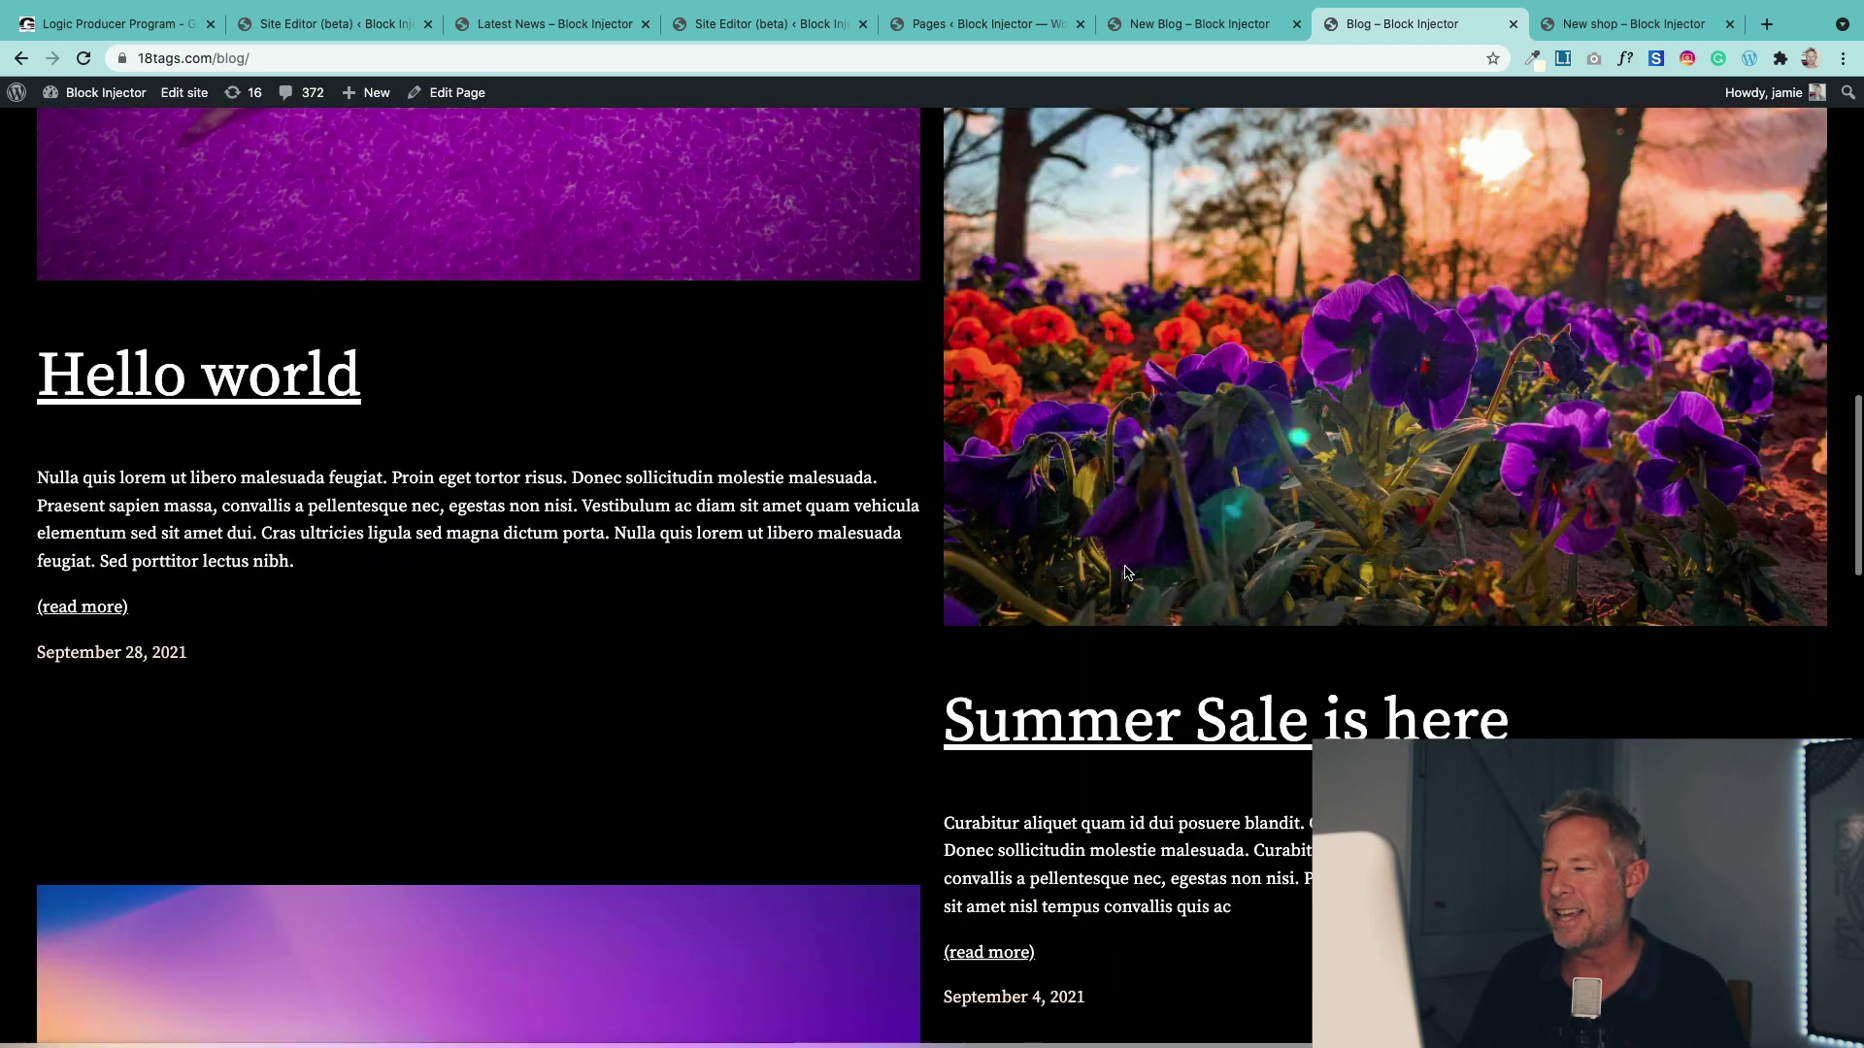
scroll(1126, 571, "down", 4)
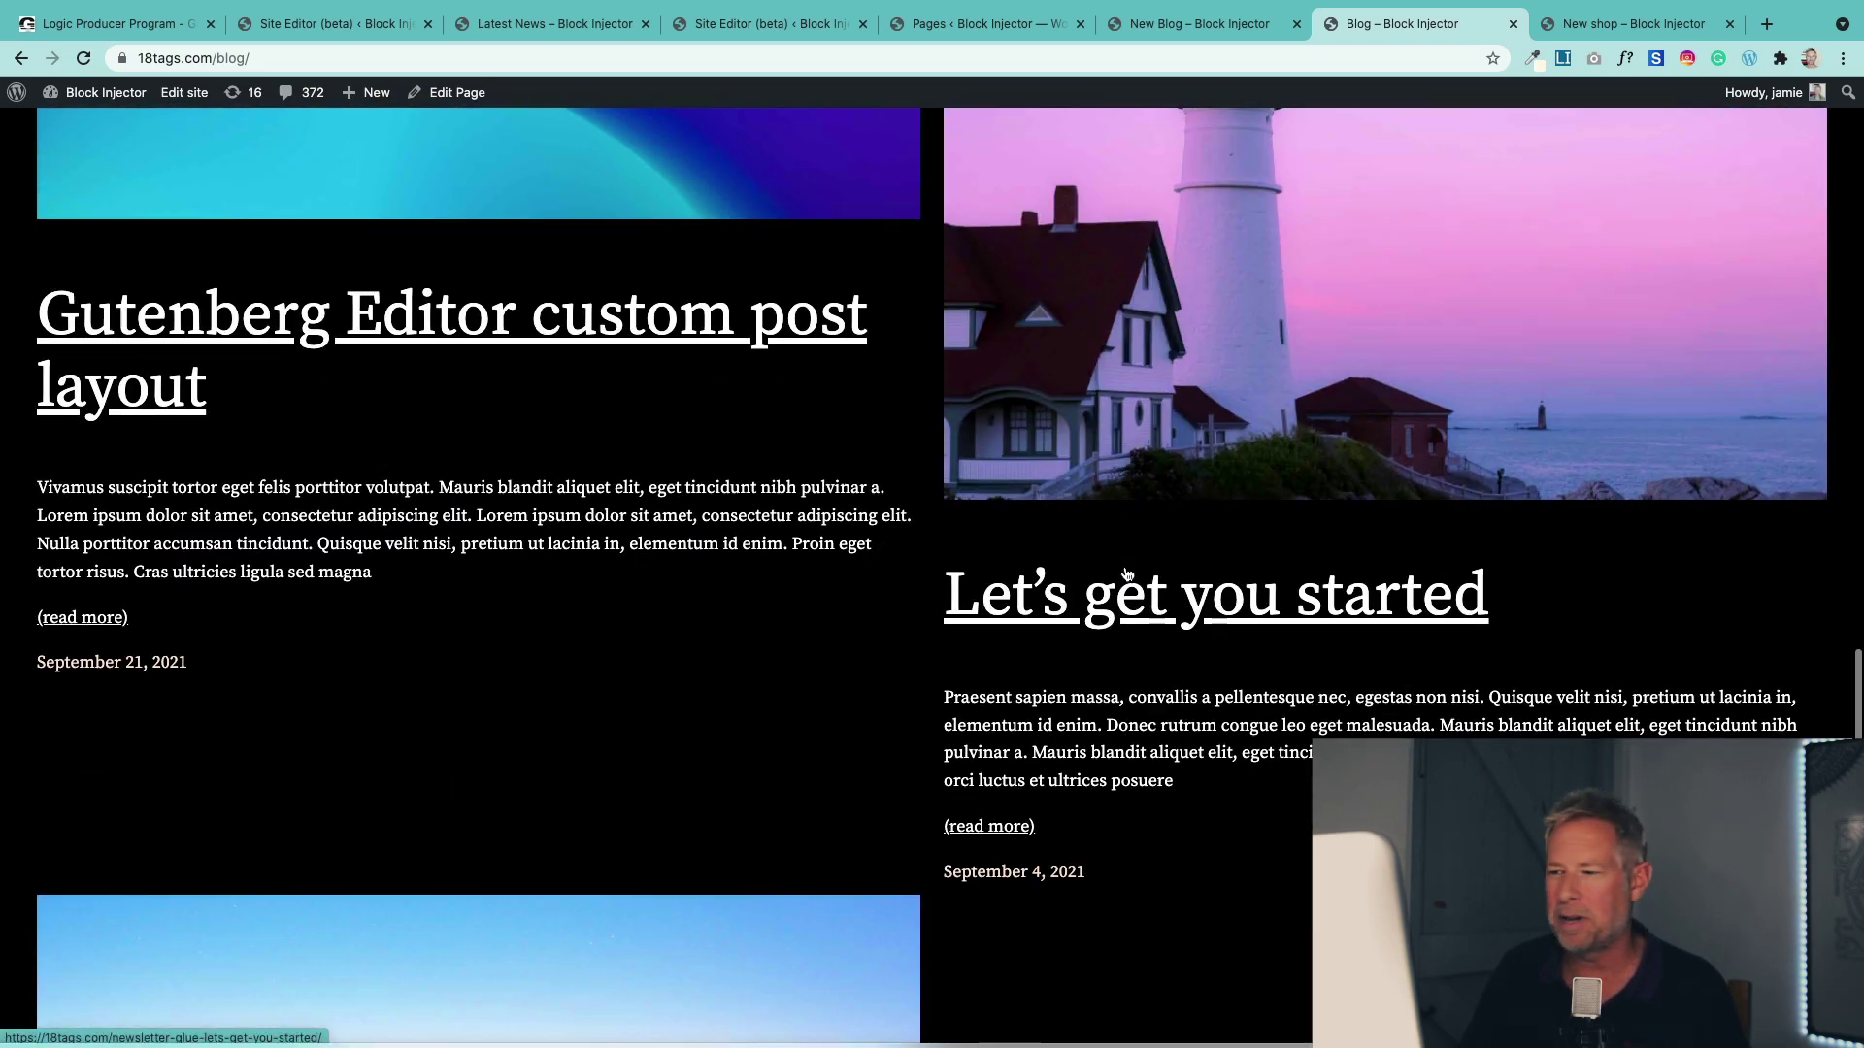
scroll(1126, 571, "up", 20)
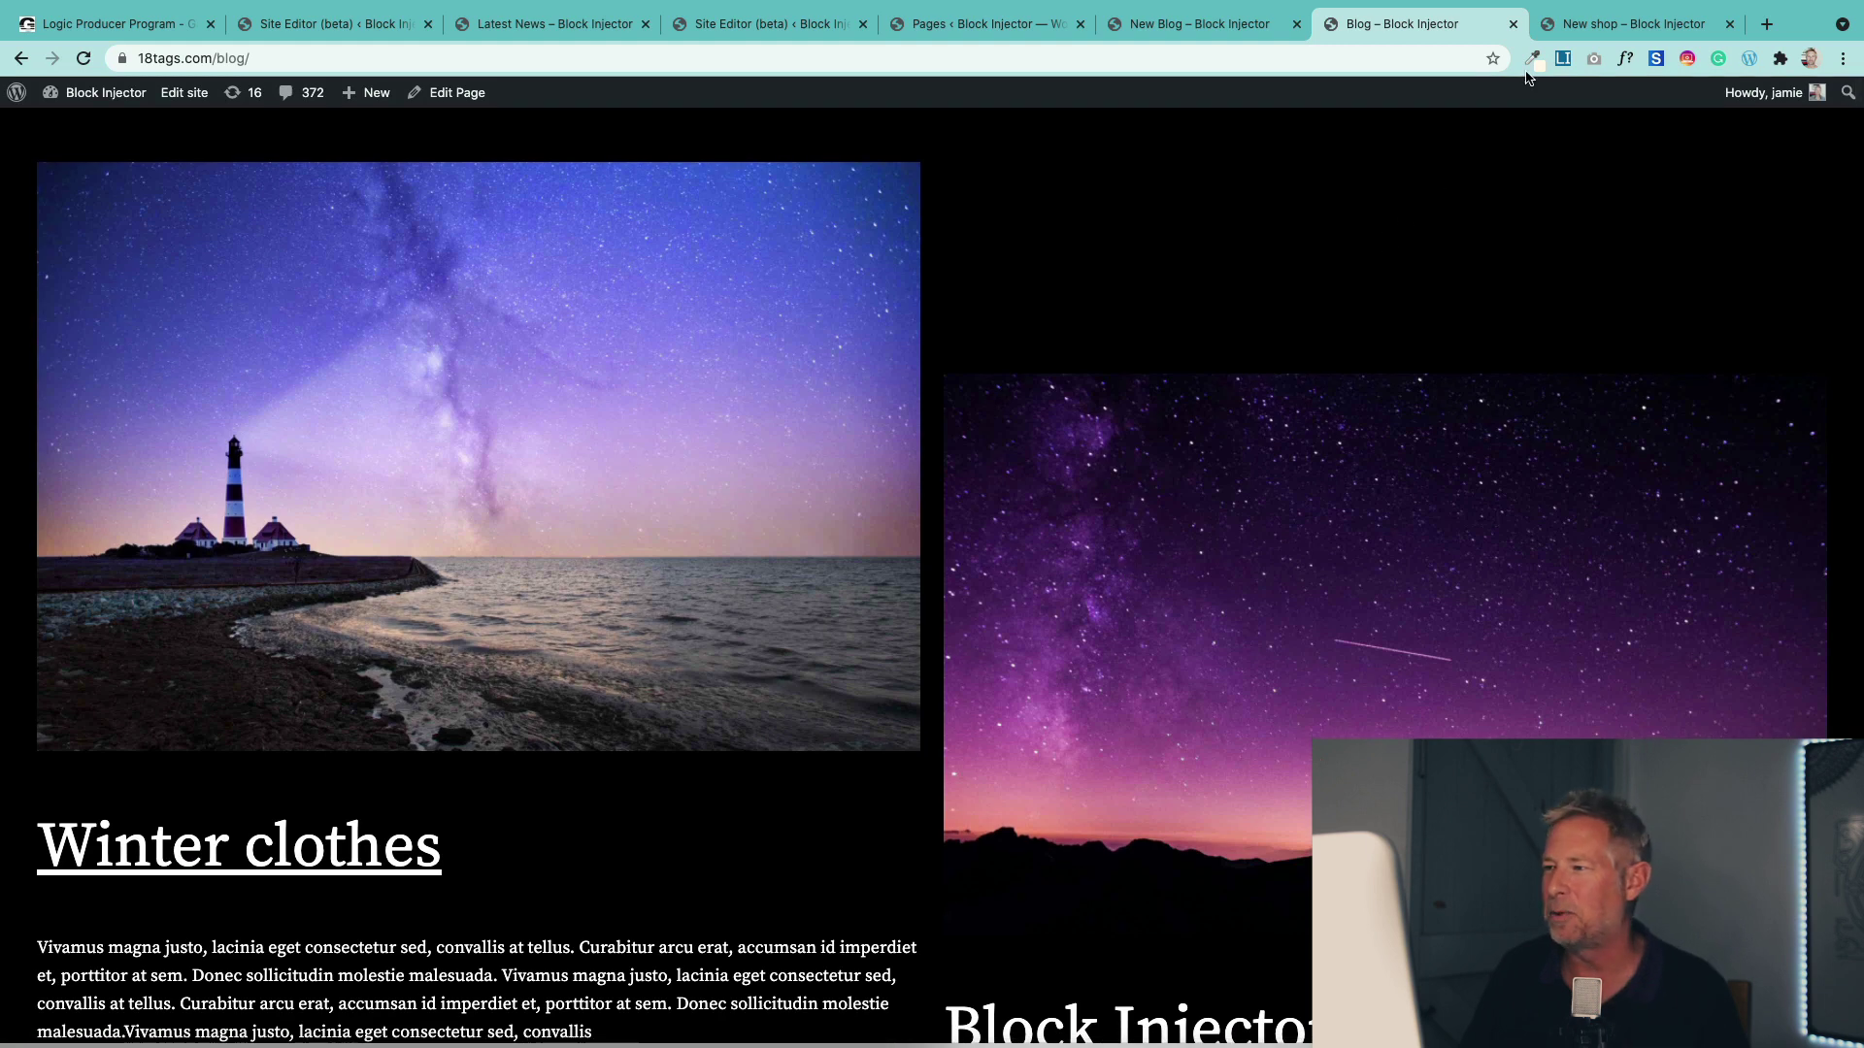
View the New shop page's product layout with large images beside titles and descriptions.
left_click(1588, 27)
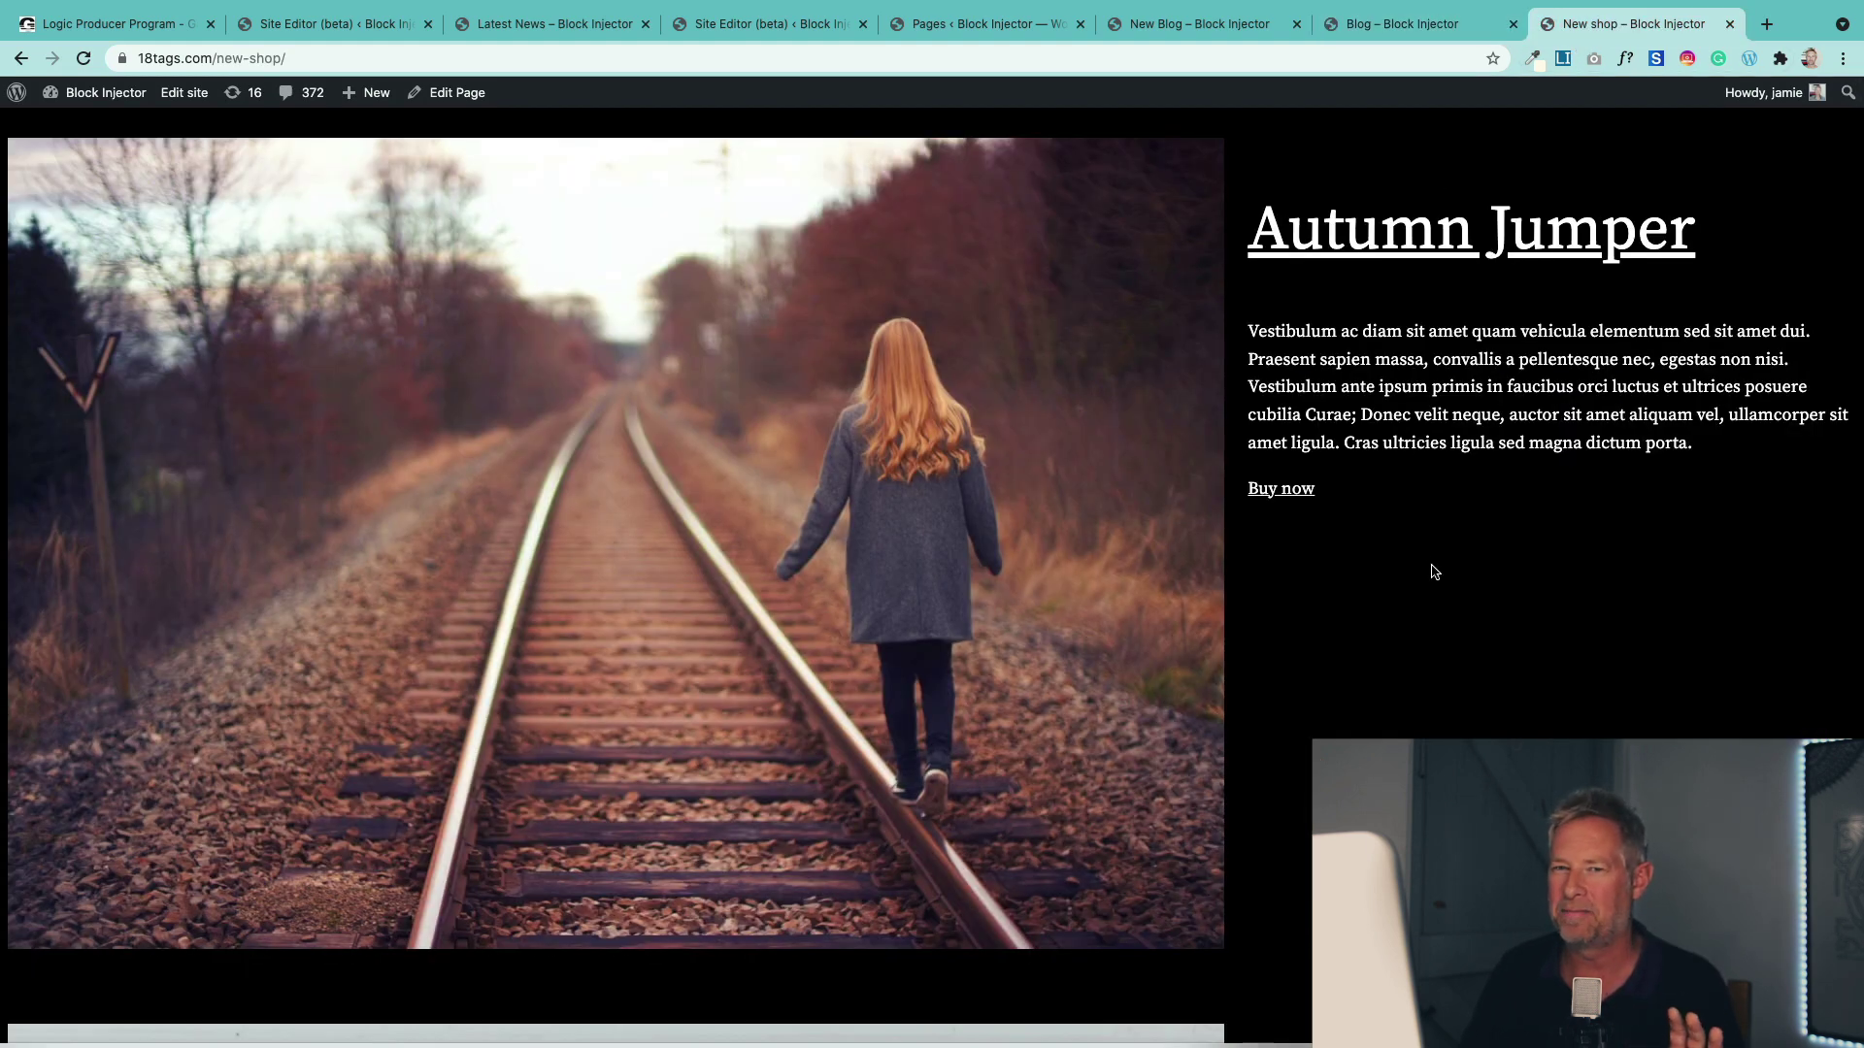
scroll(1433, 573, "down", 8)
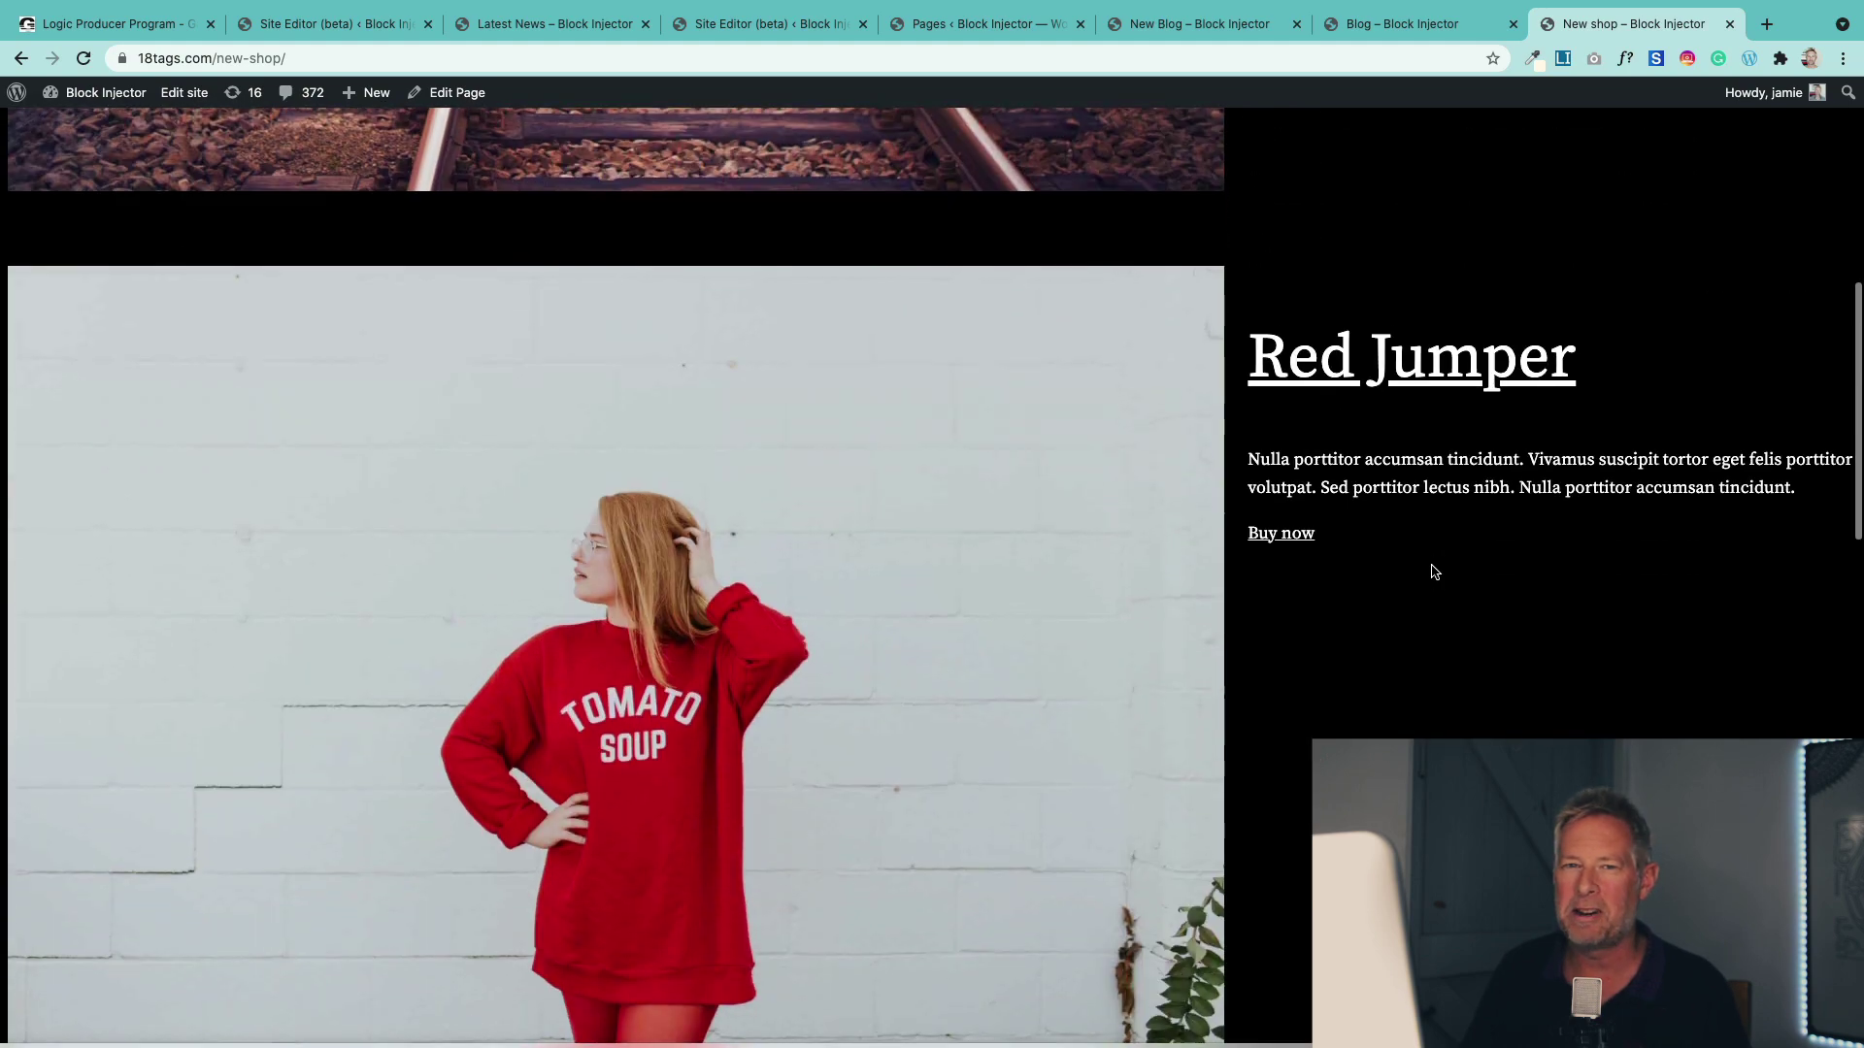
scroll(1434, 573, "down", 10)
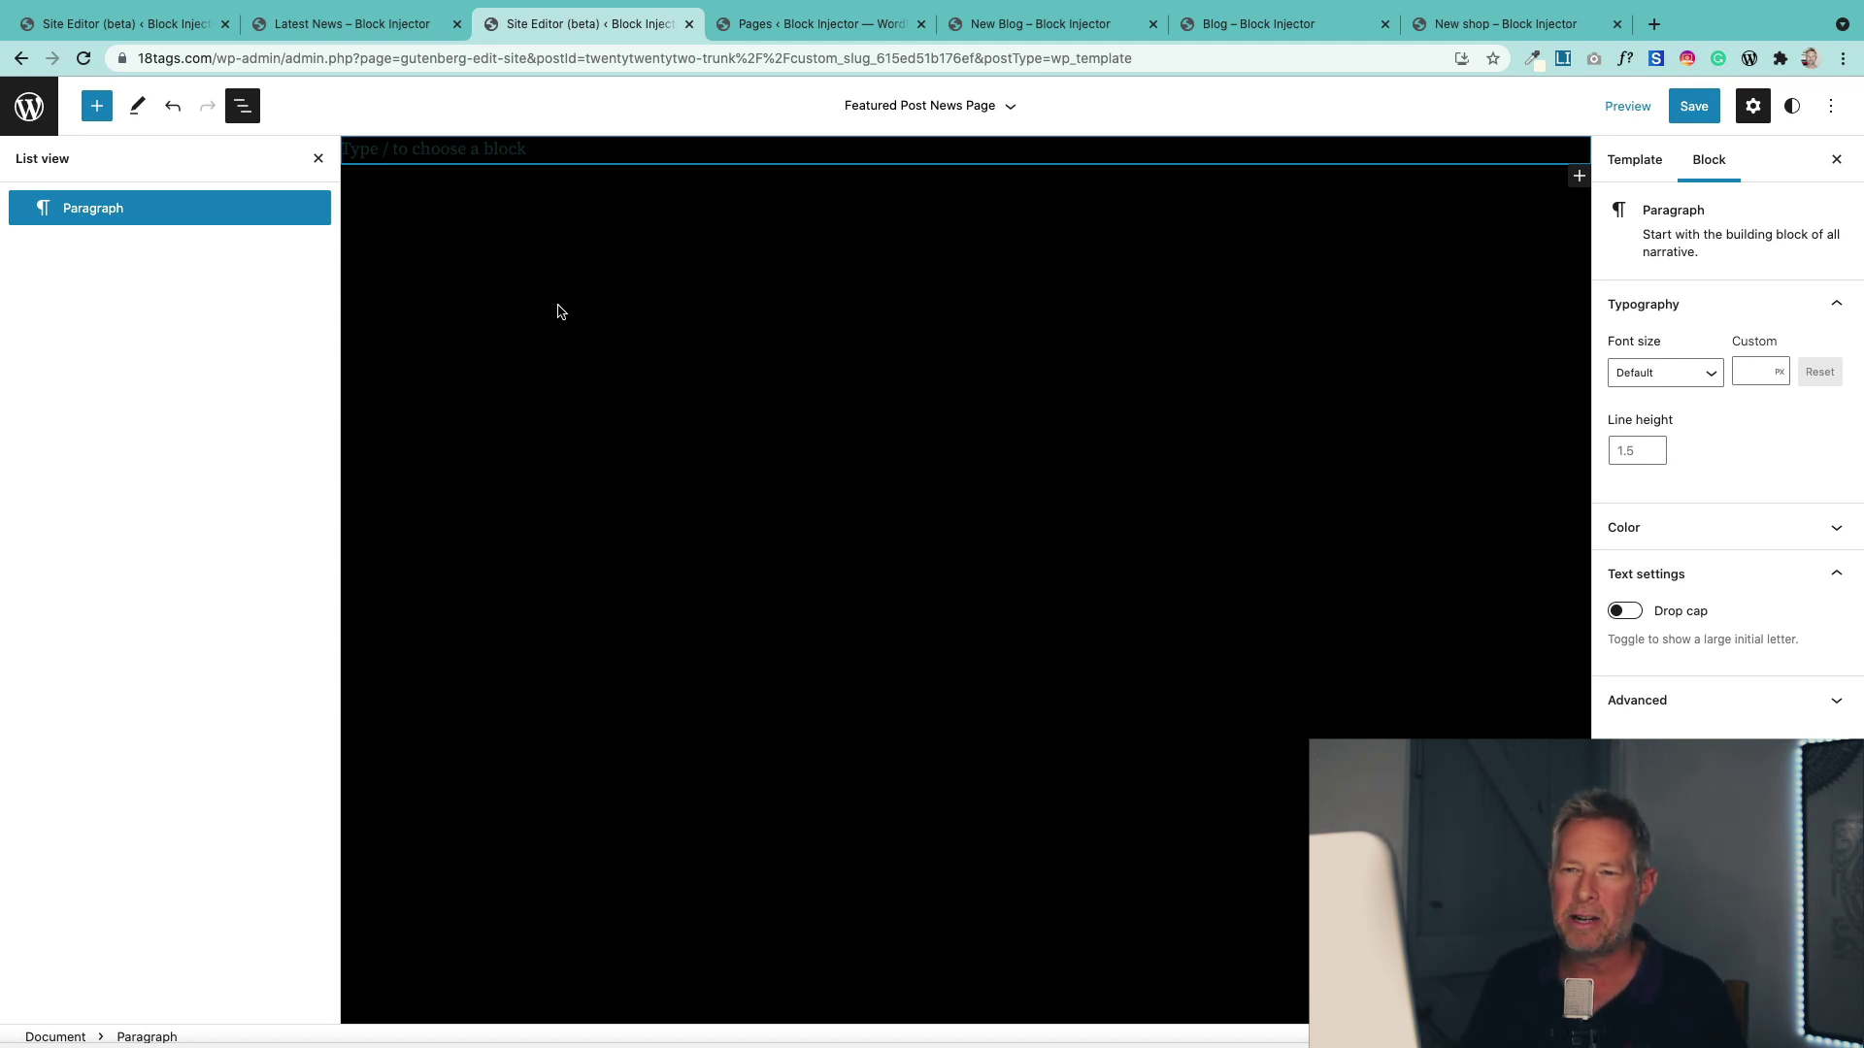
Insert a Query Loop block into the empty Featured Post News Page template and close the block inserter.
left_click(94, 106)
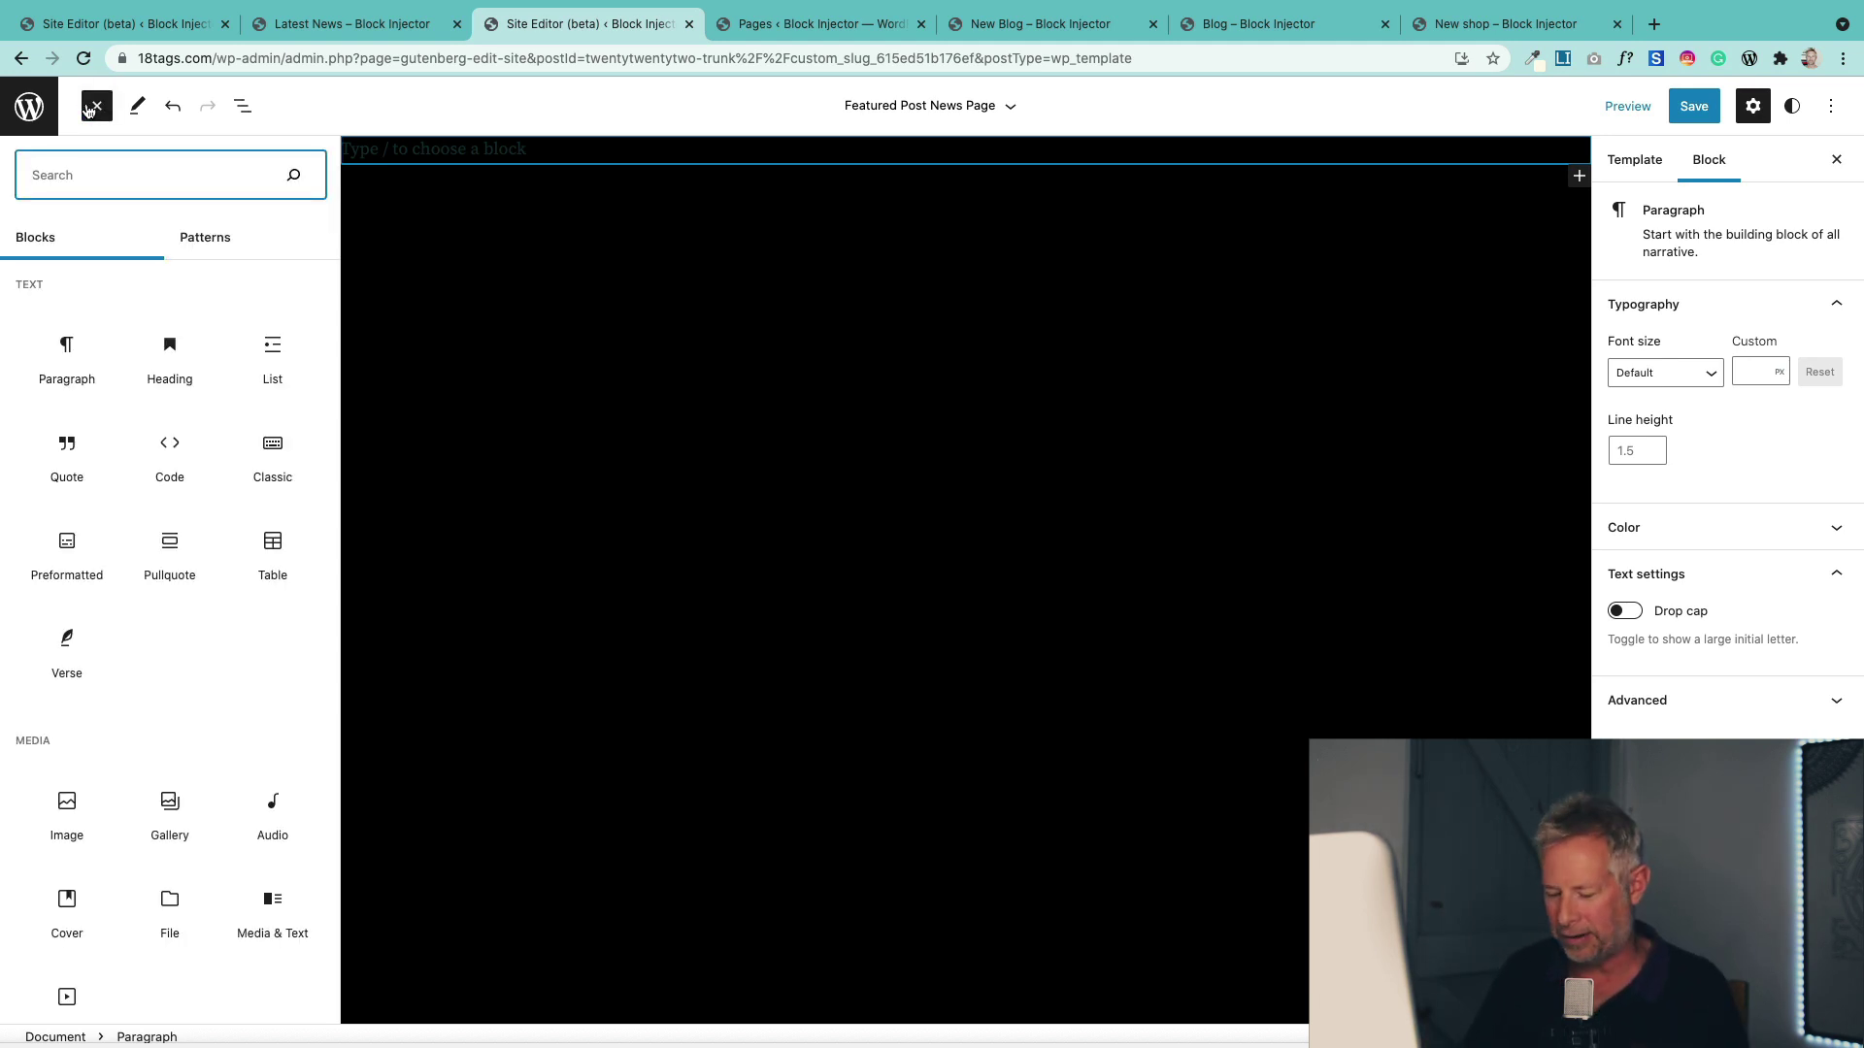
type("qu")
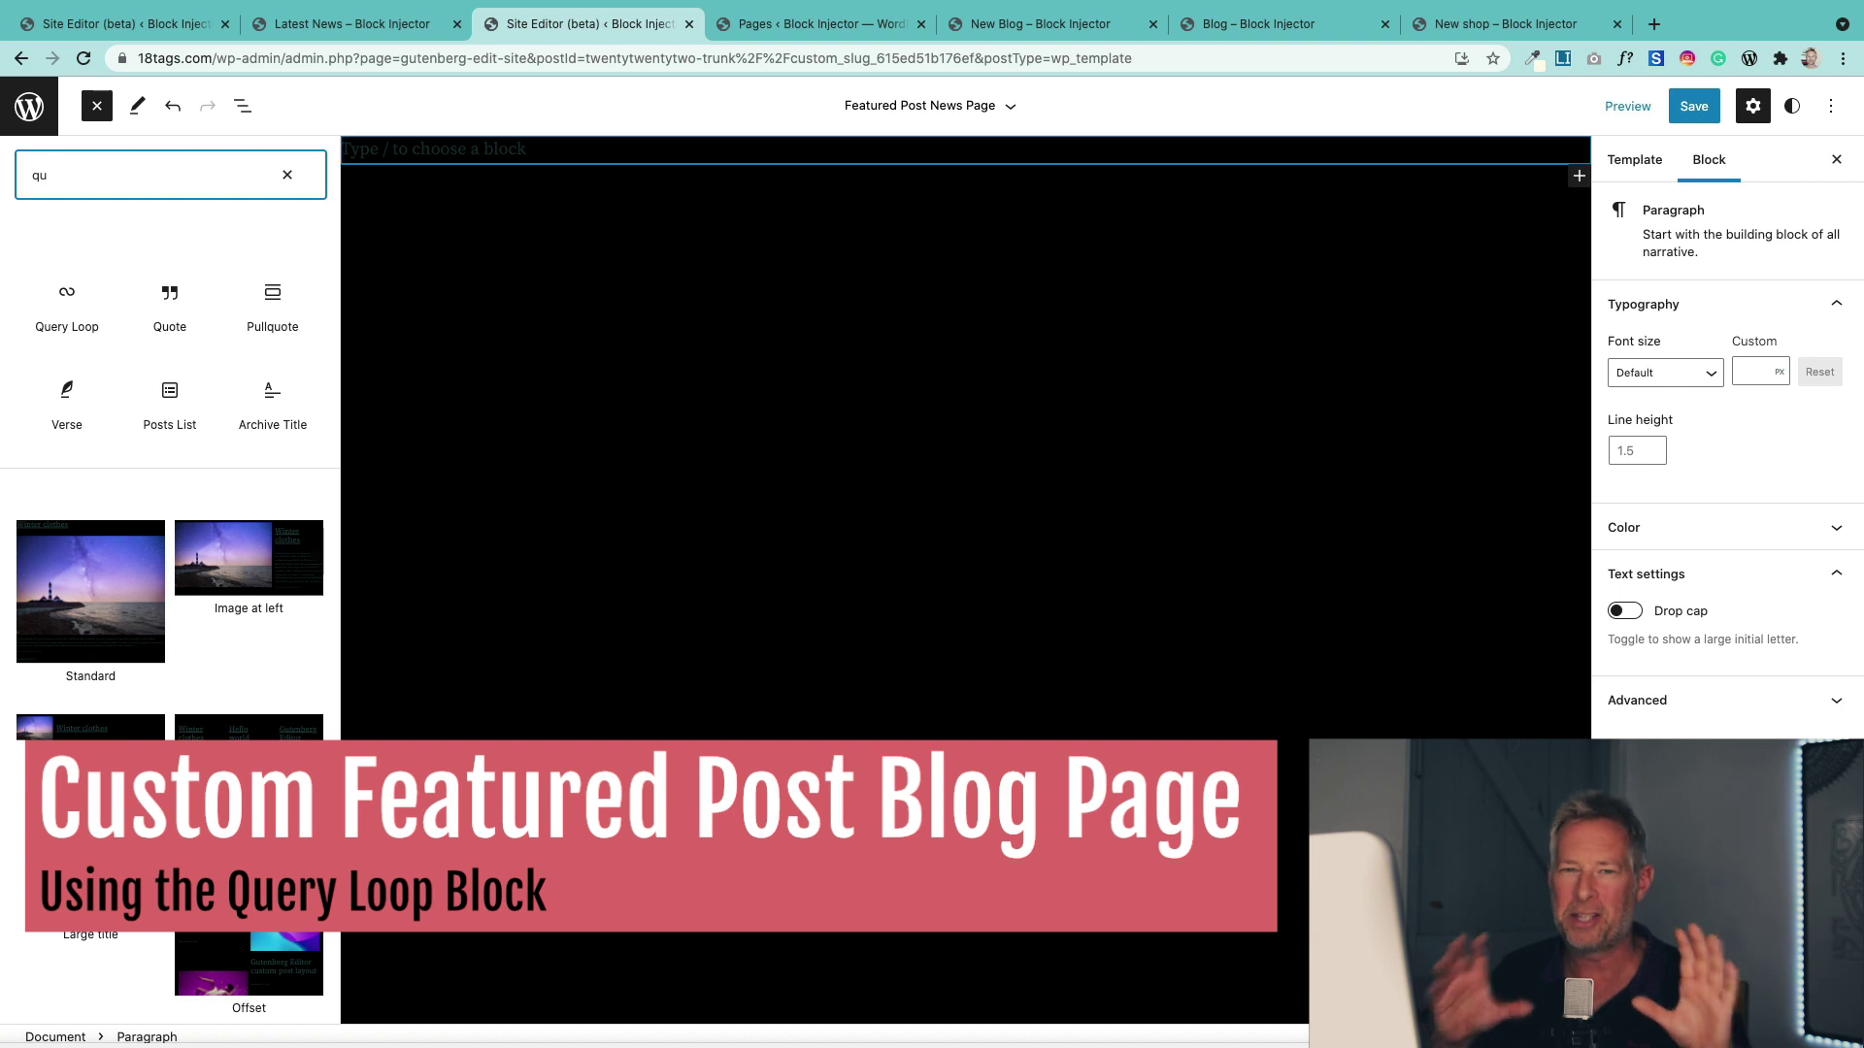
mouse_move(63, 296)
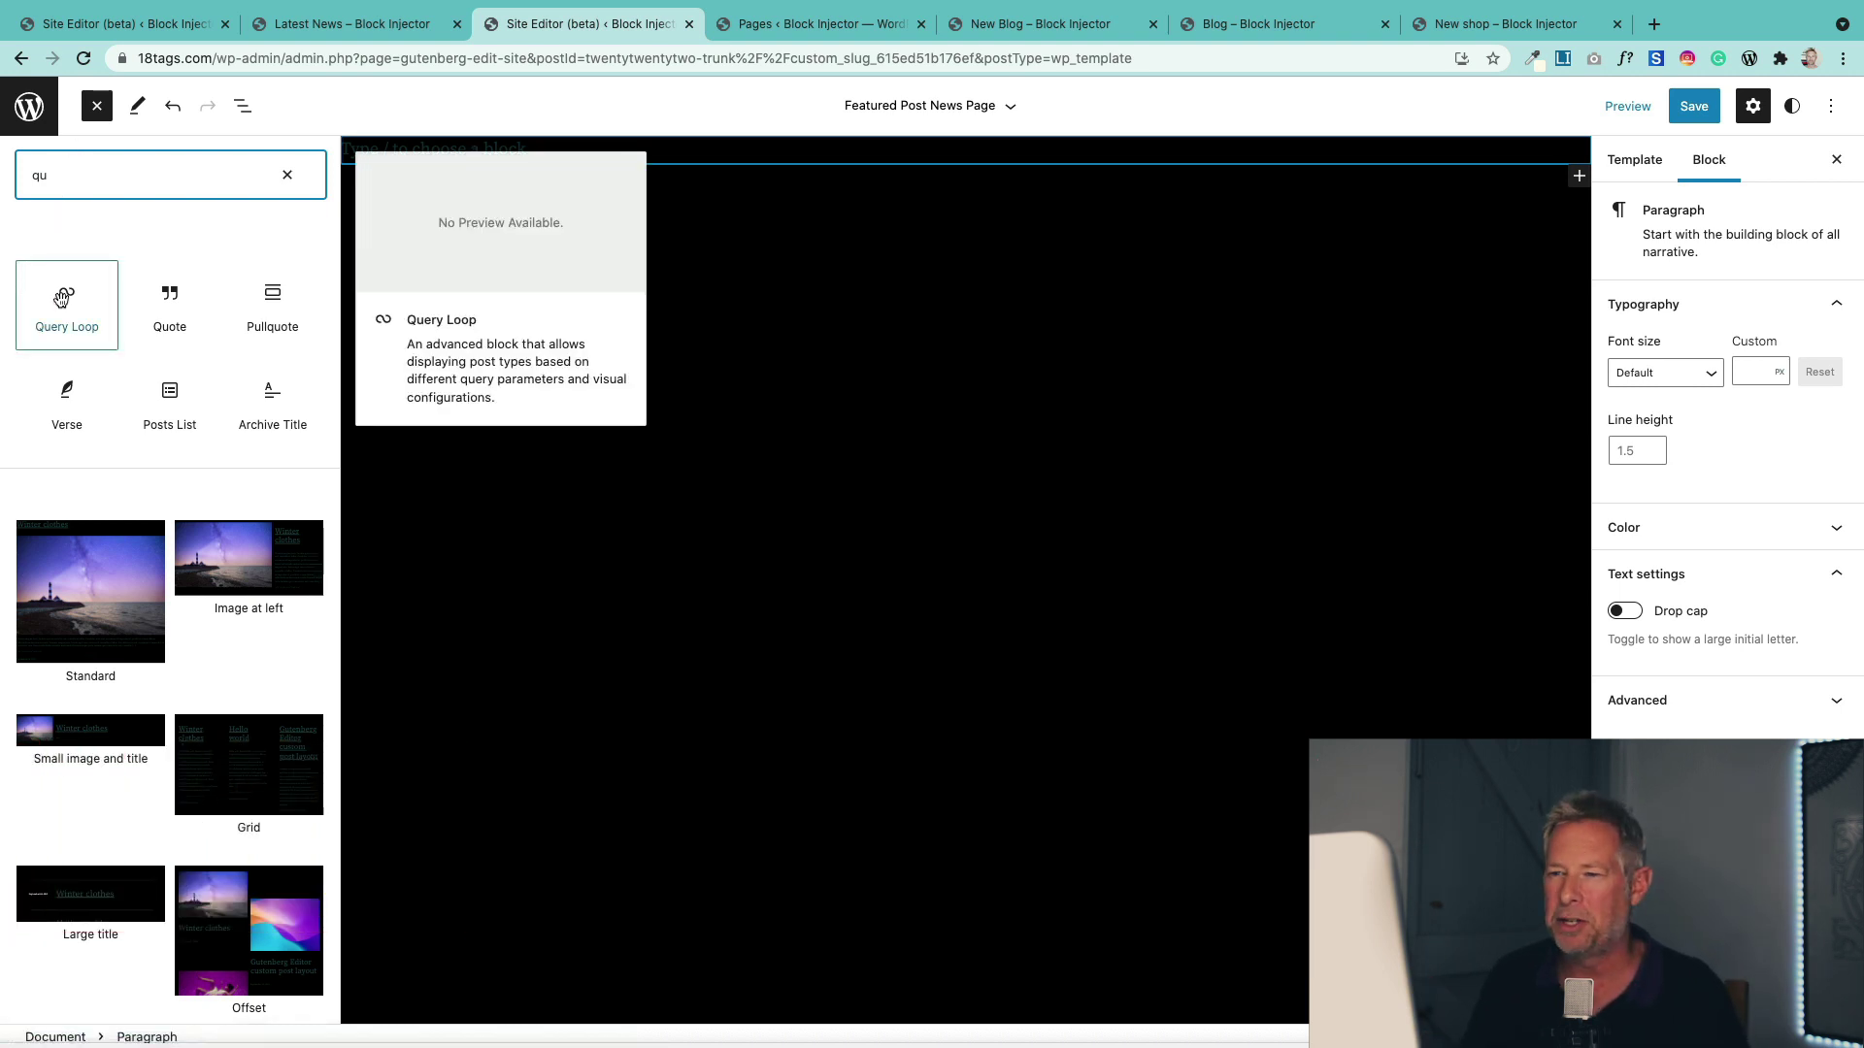
left_click(62, 296)
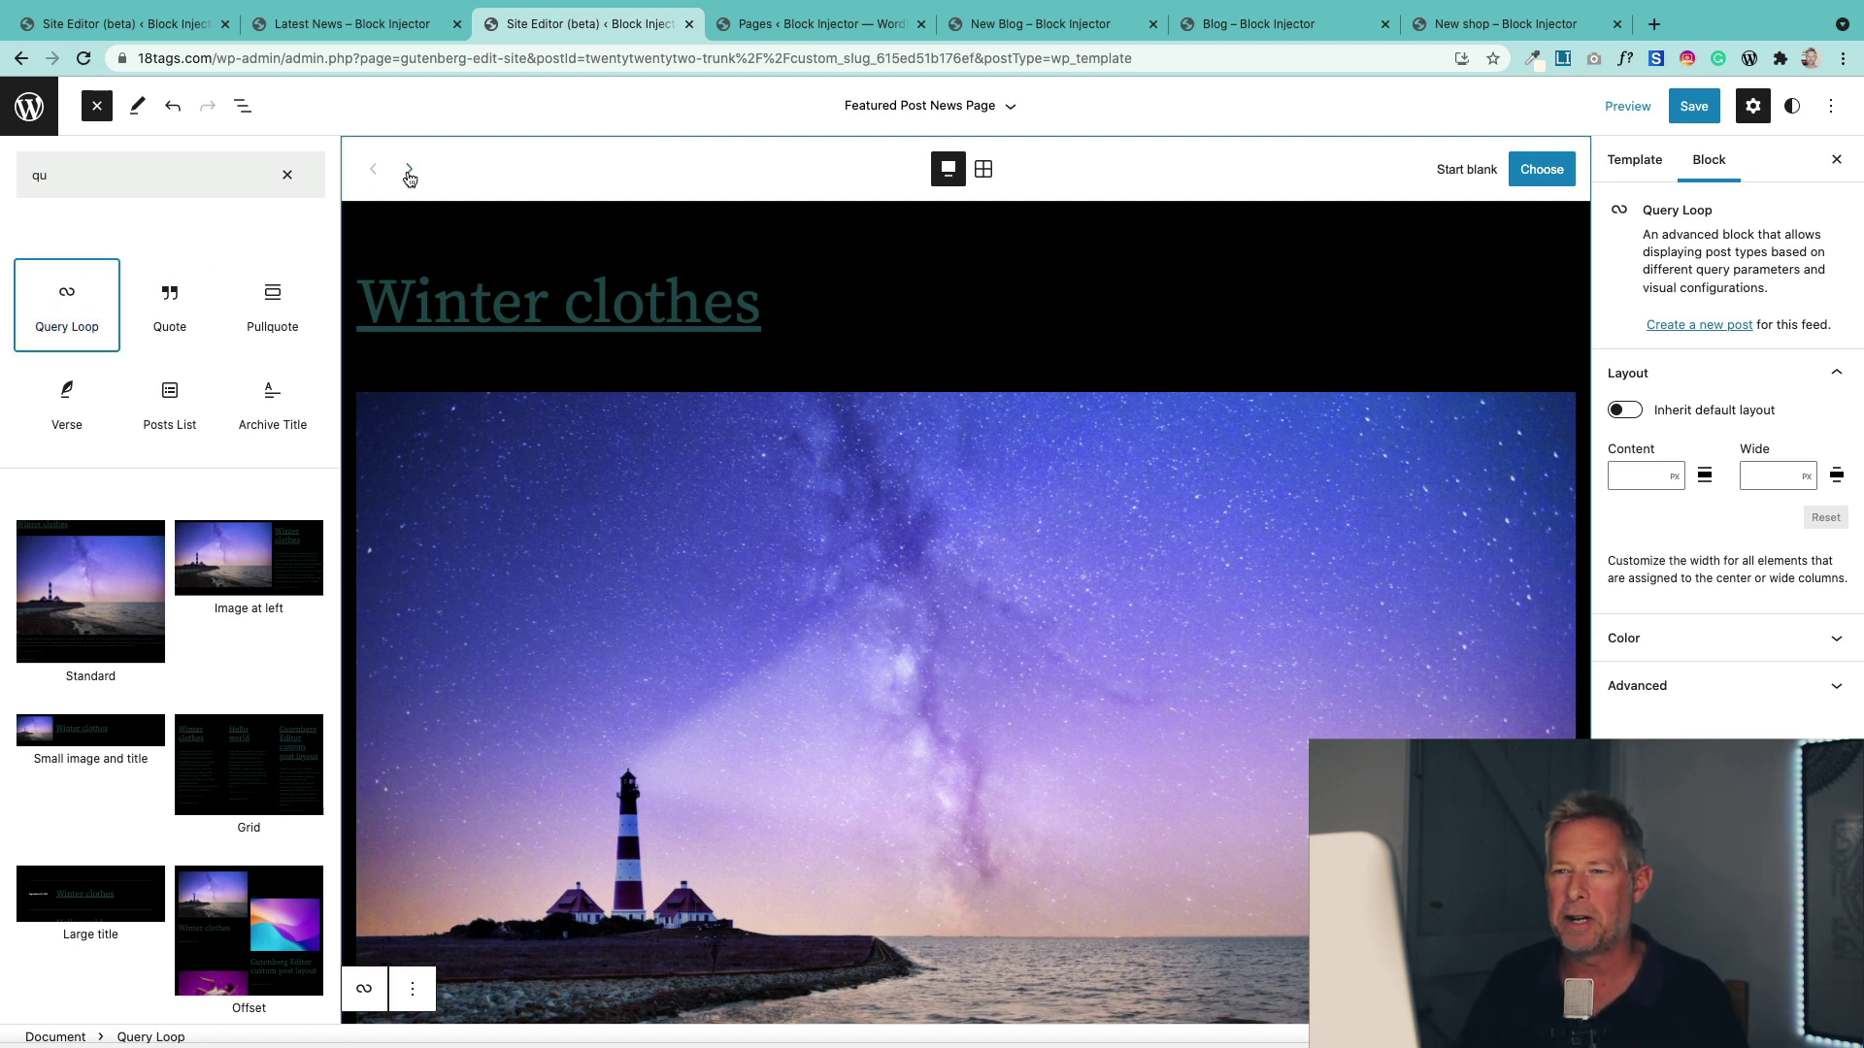
left_click(288, 177)
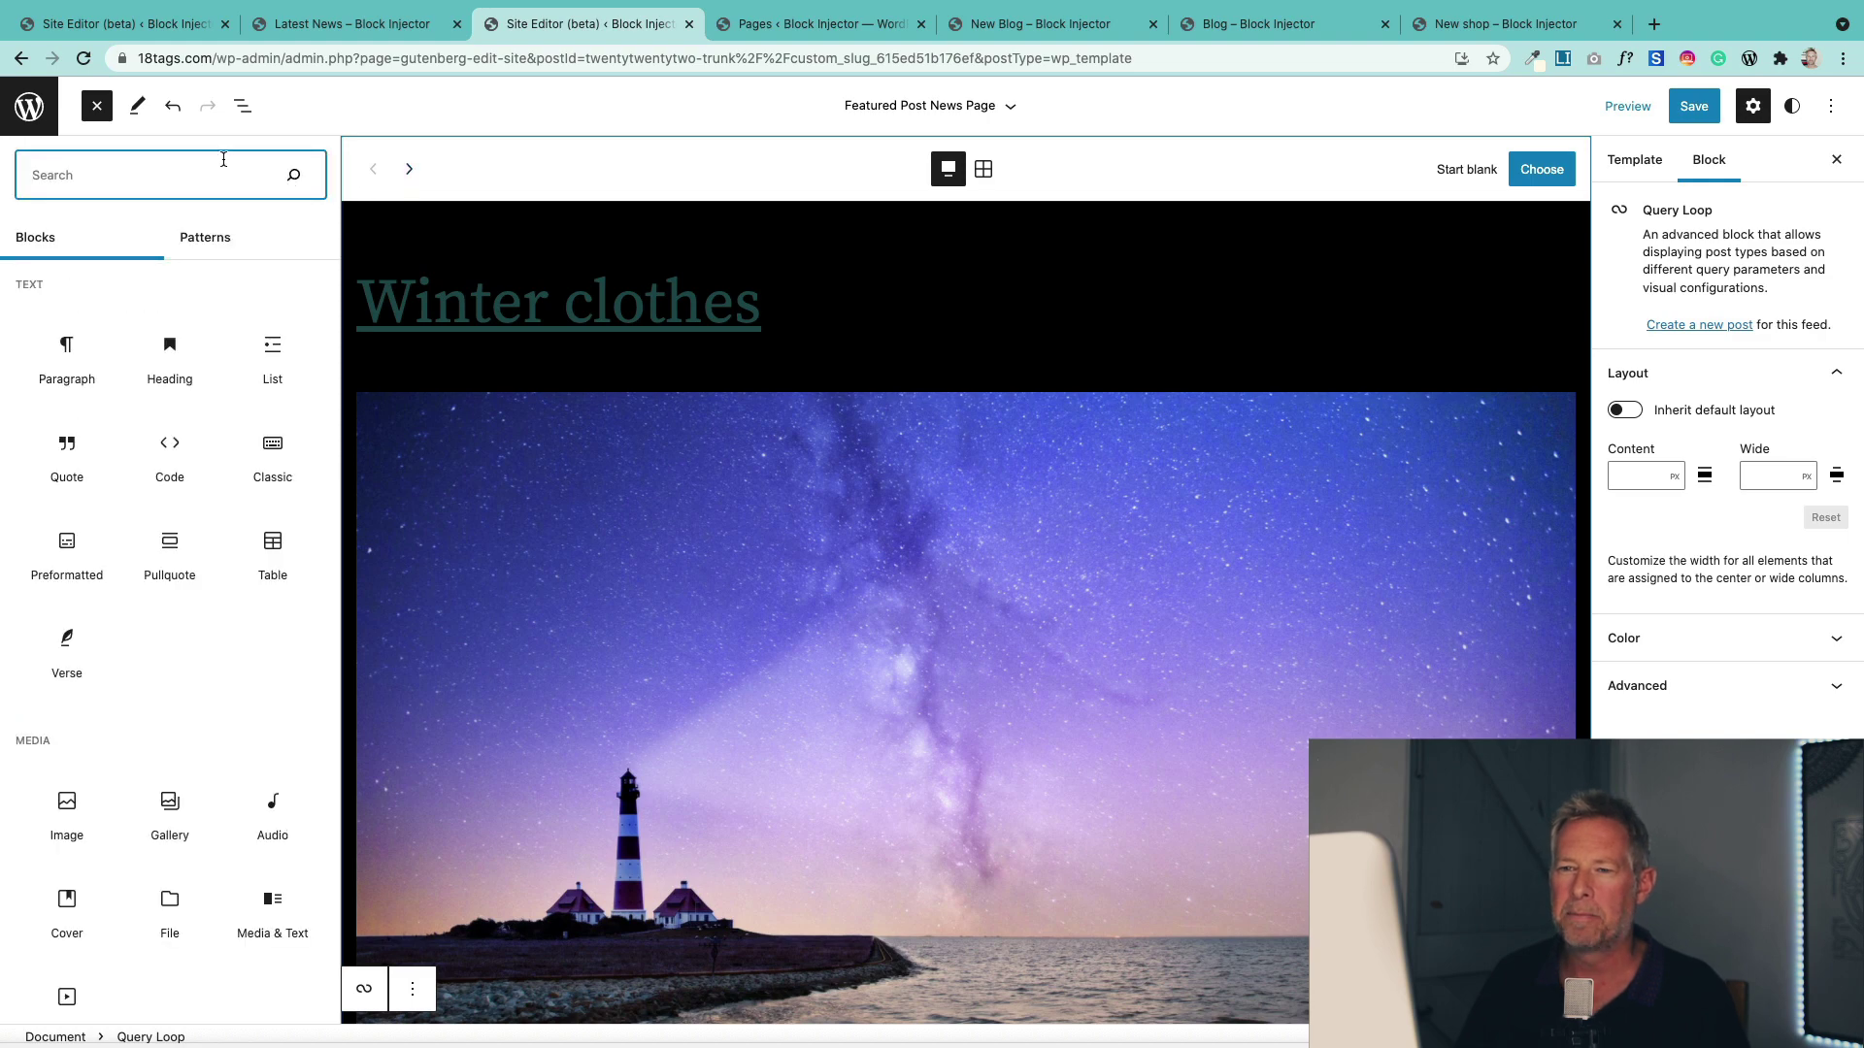
left_click(84, 110)
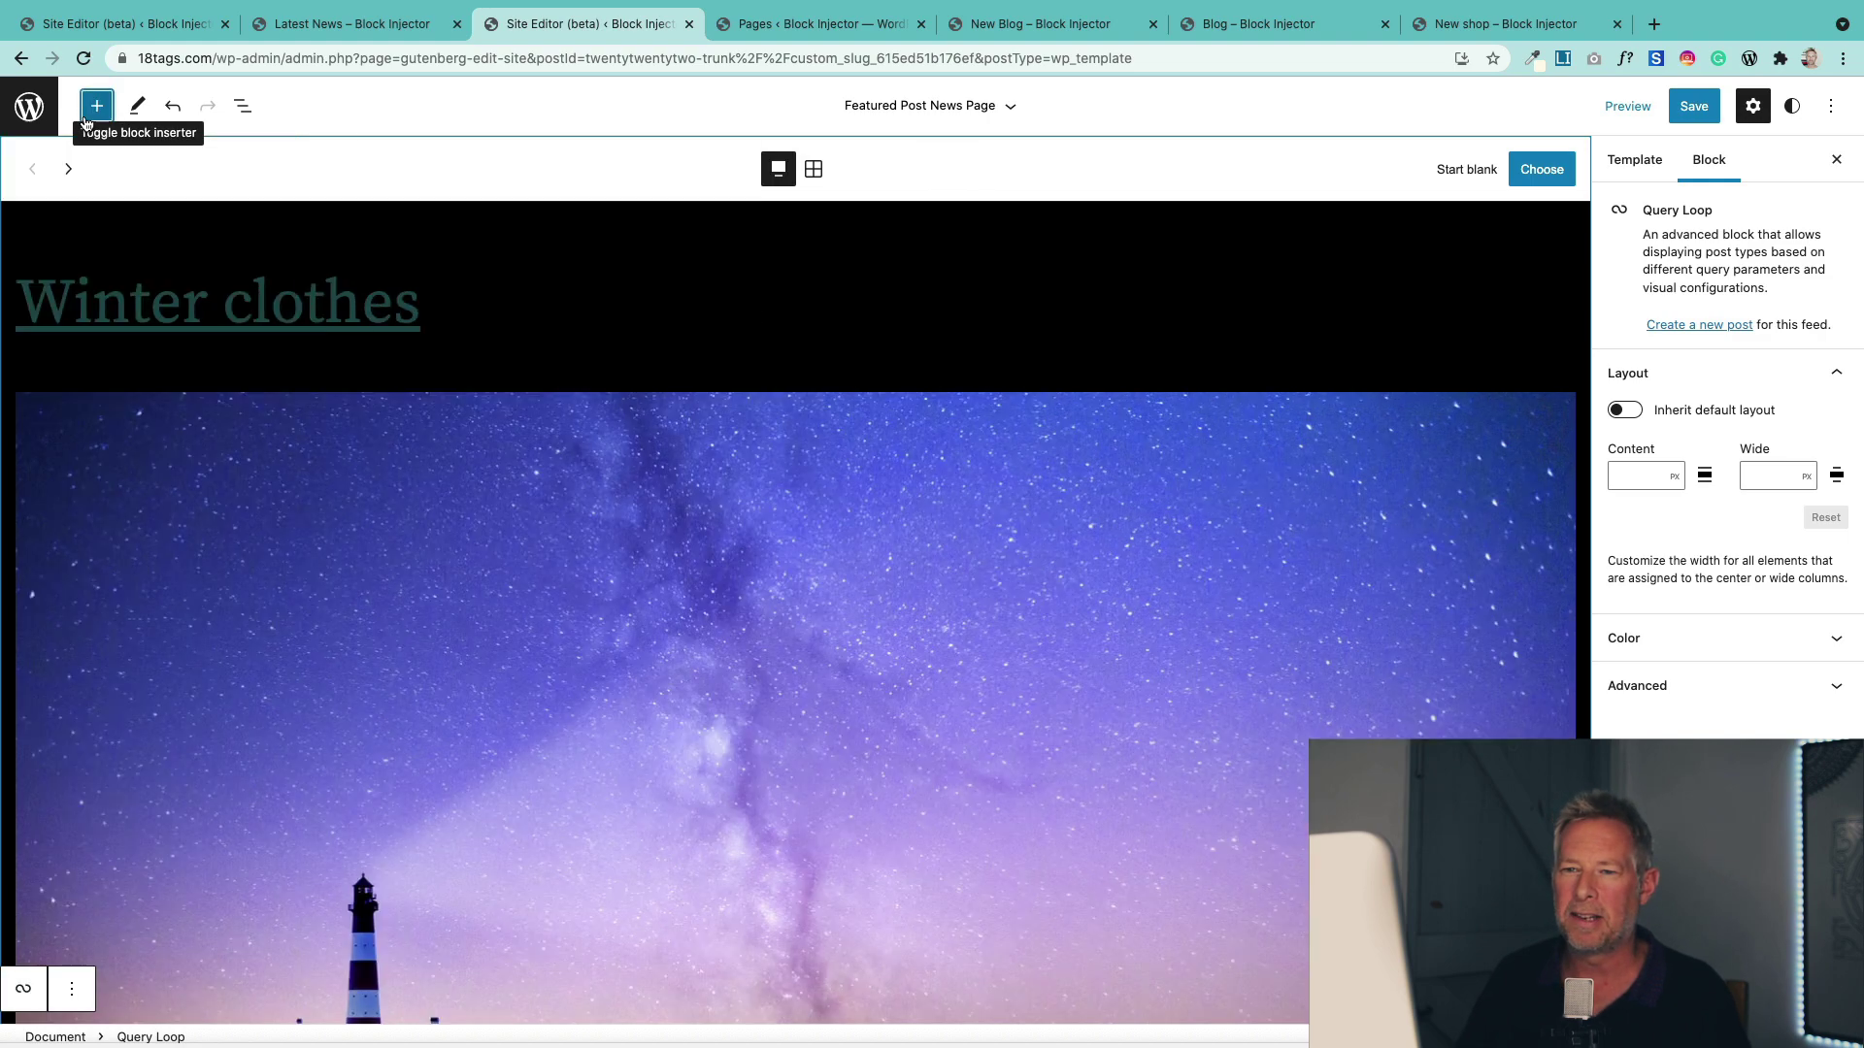
Browse the Query Loop's starter patterns one by one up to the offset layout.
left_click(67, 170)
left_click(68, 171)
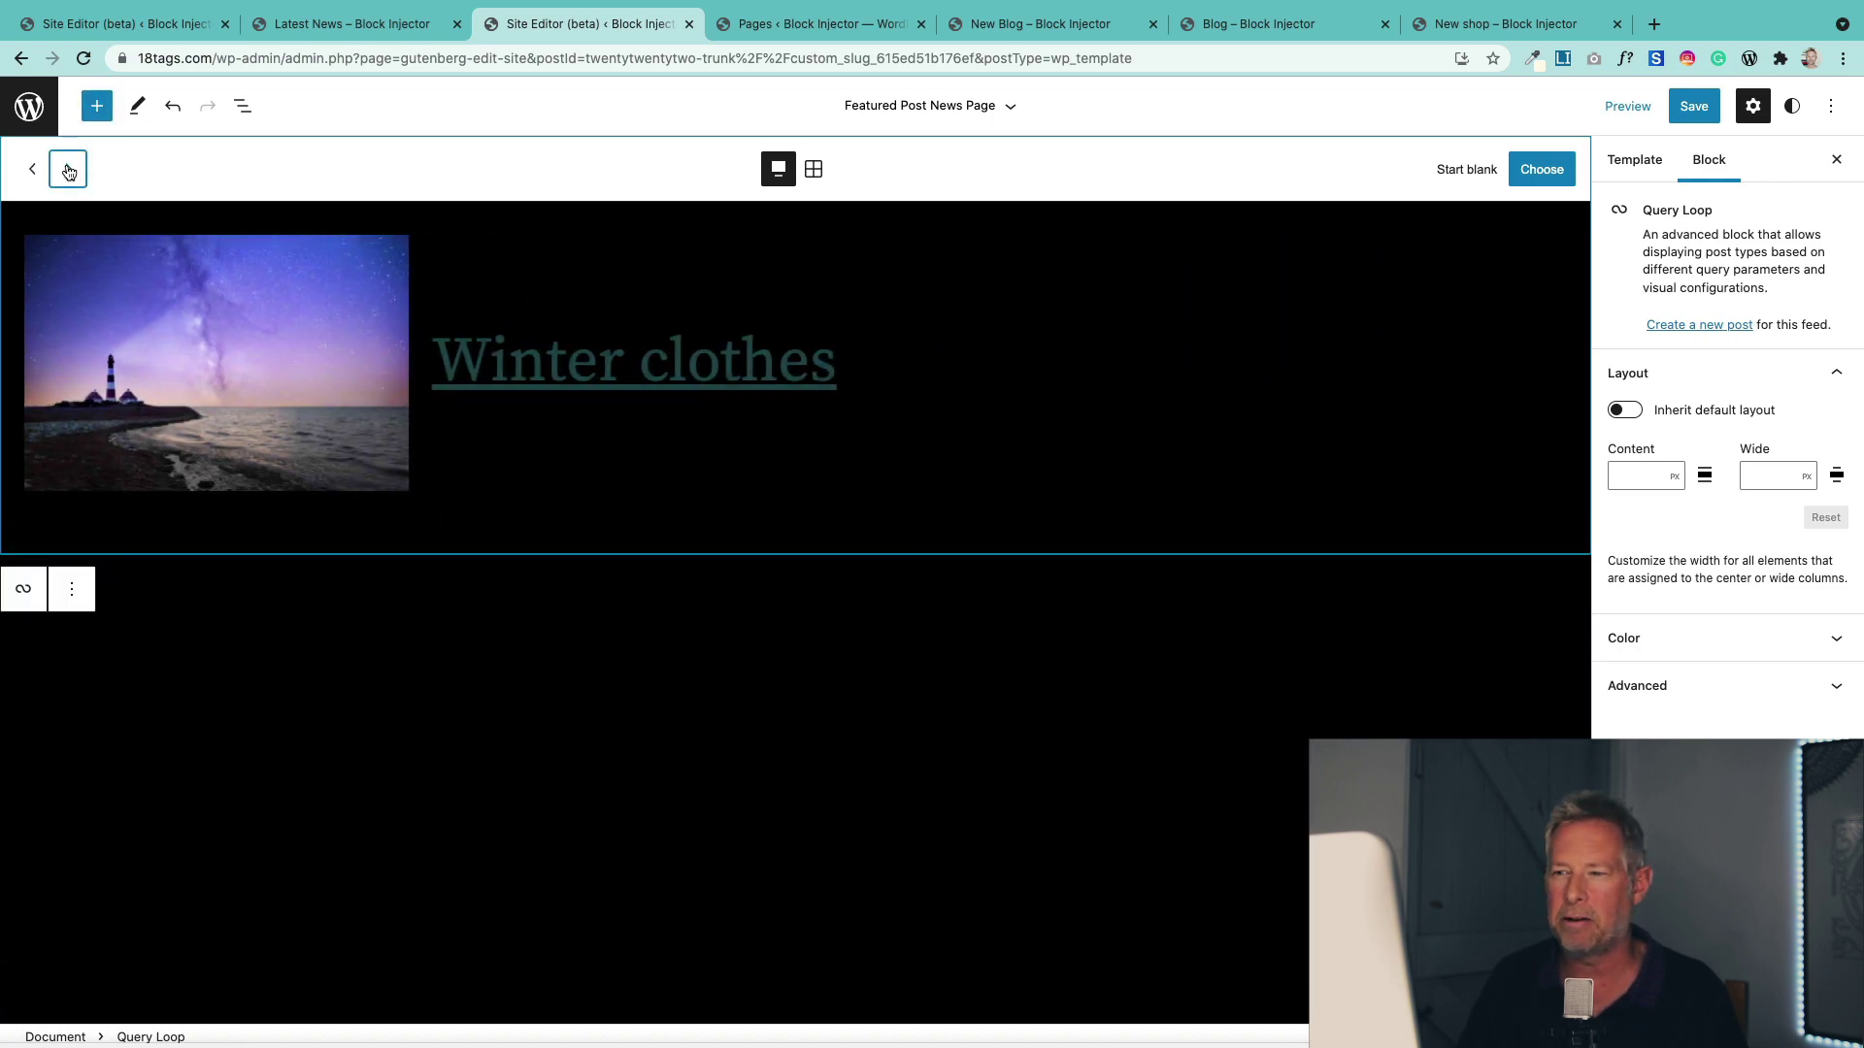
left_click(67, 171)
left_click(68, 171)
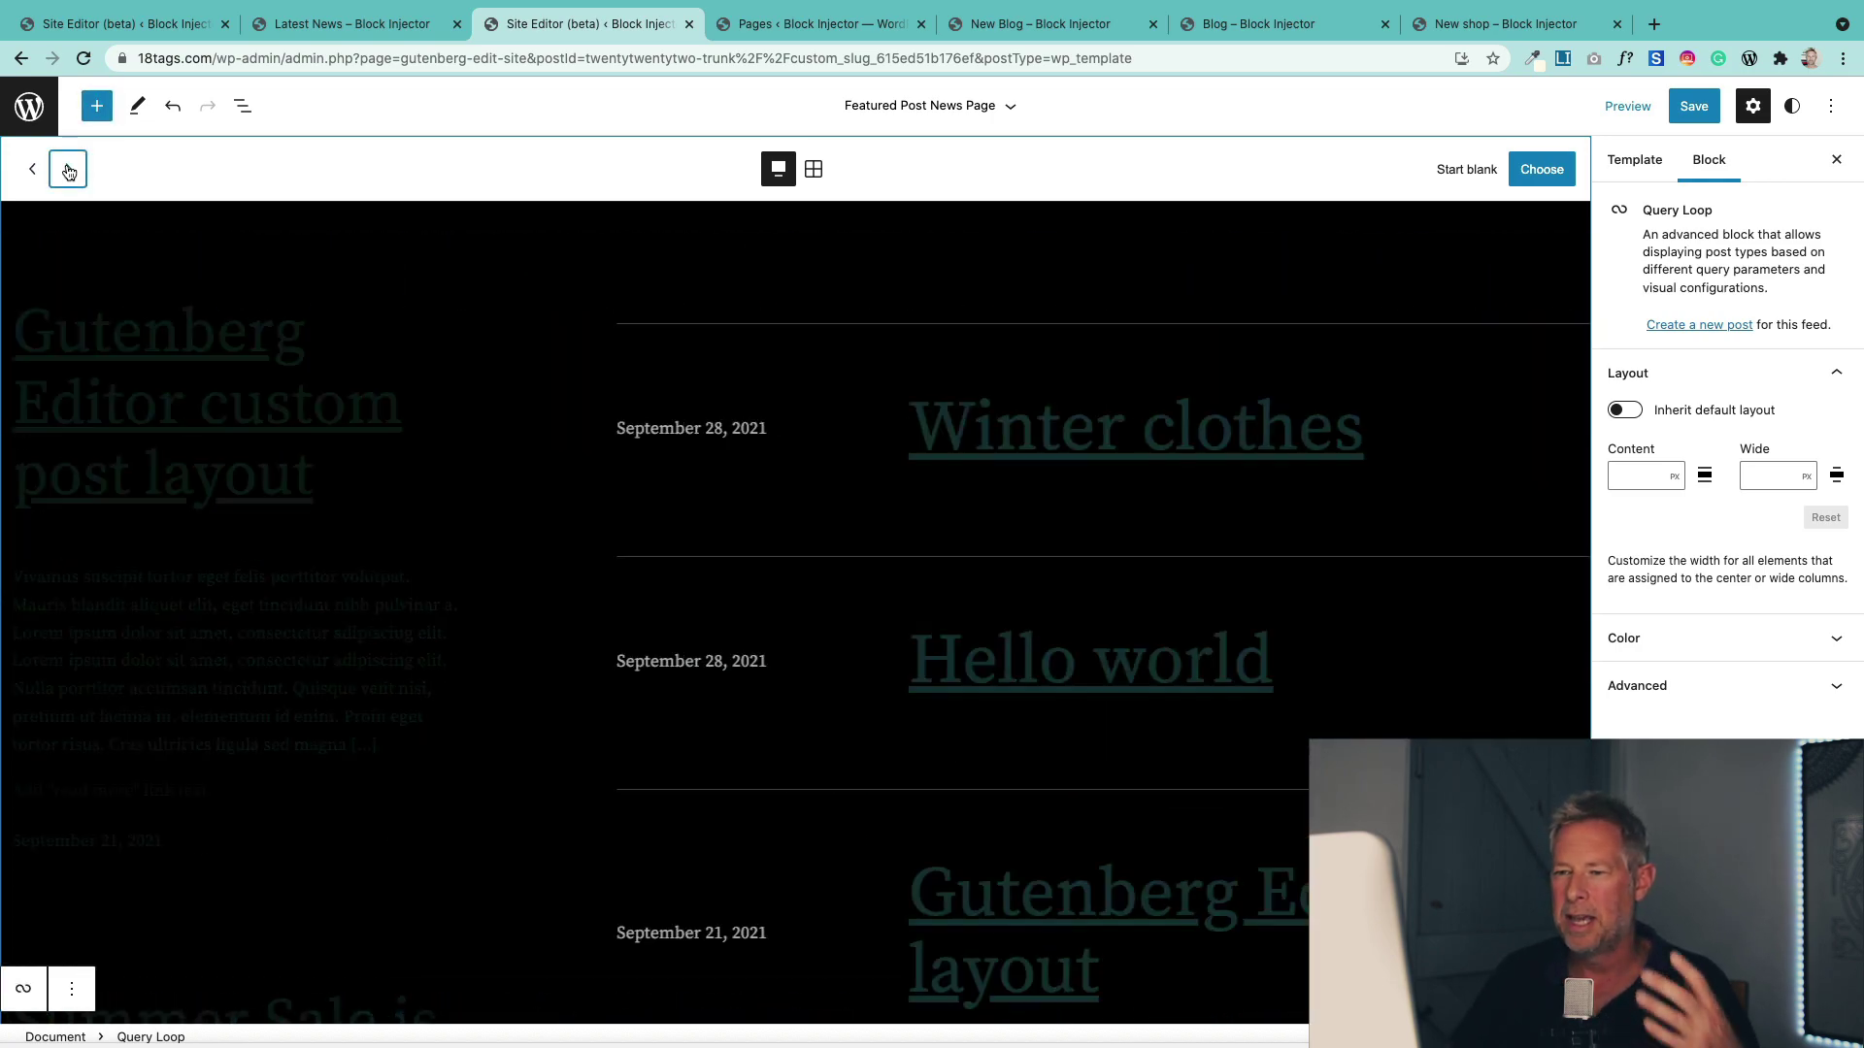
left_click(68, 171)
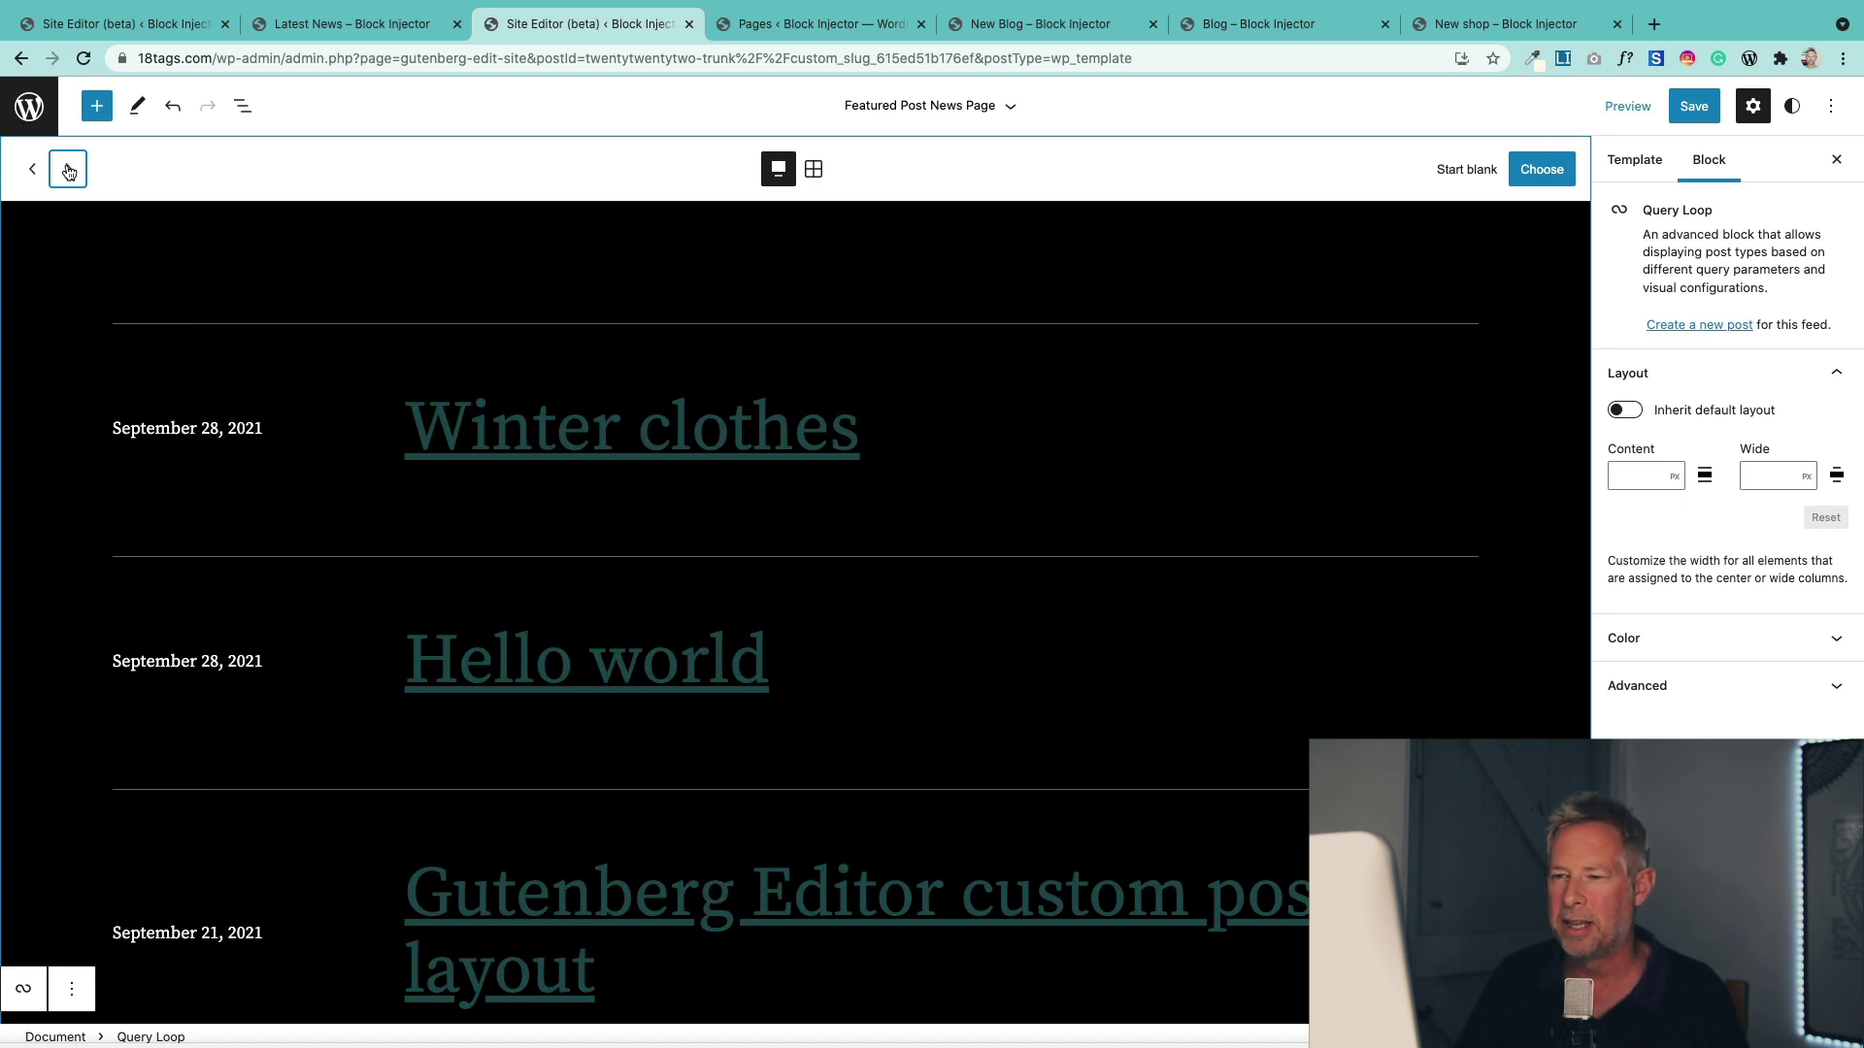
left_click(68, 171)
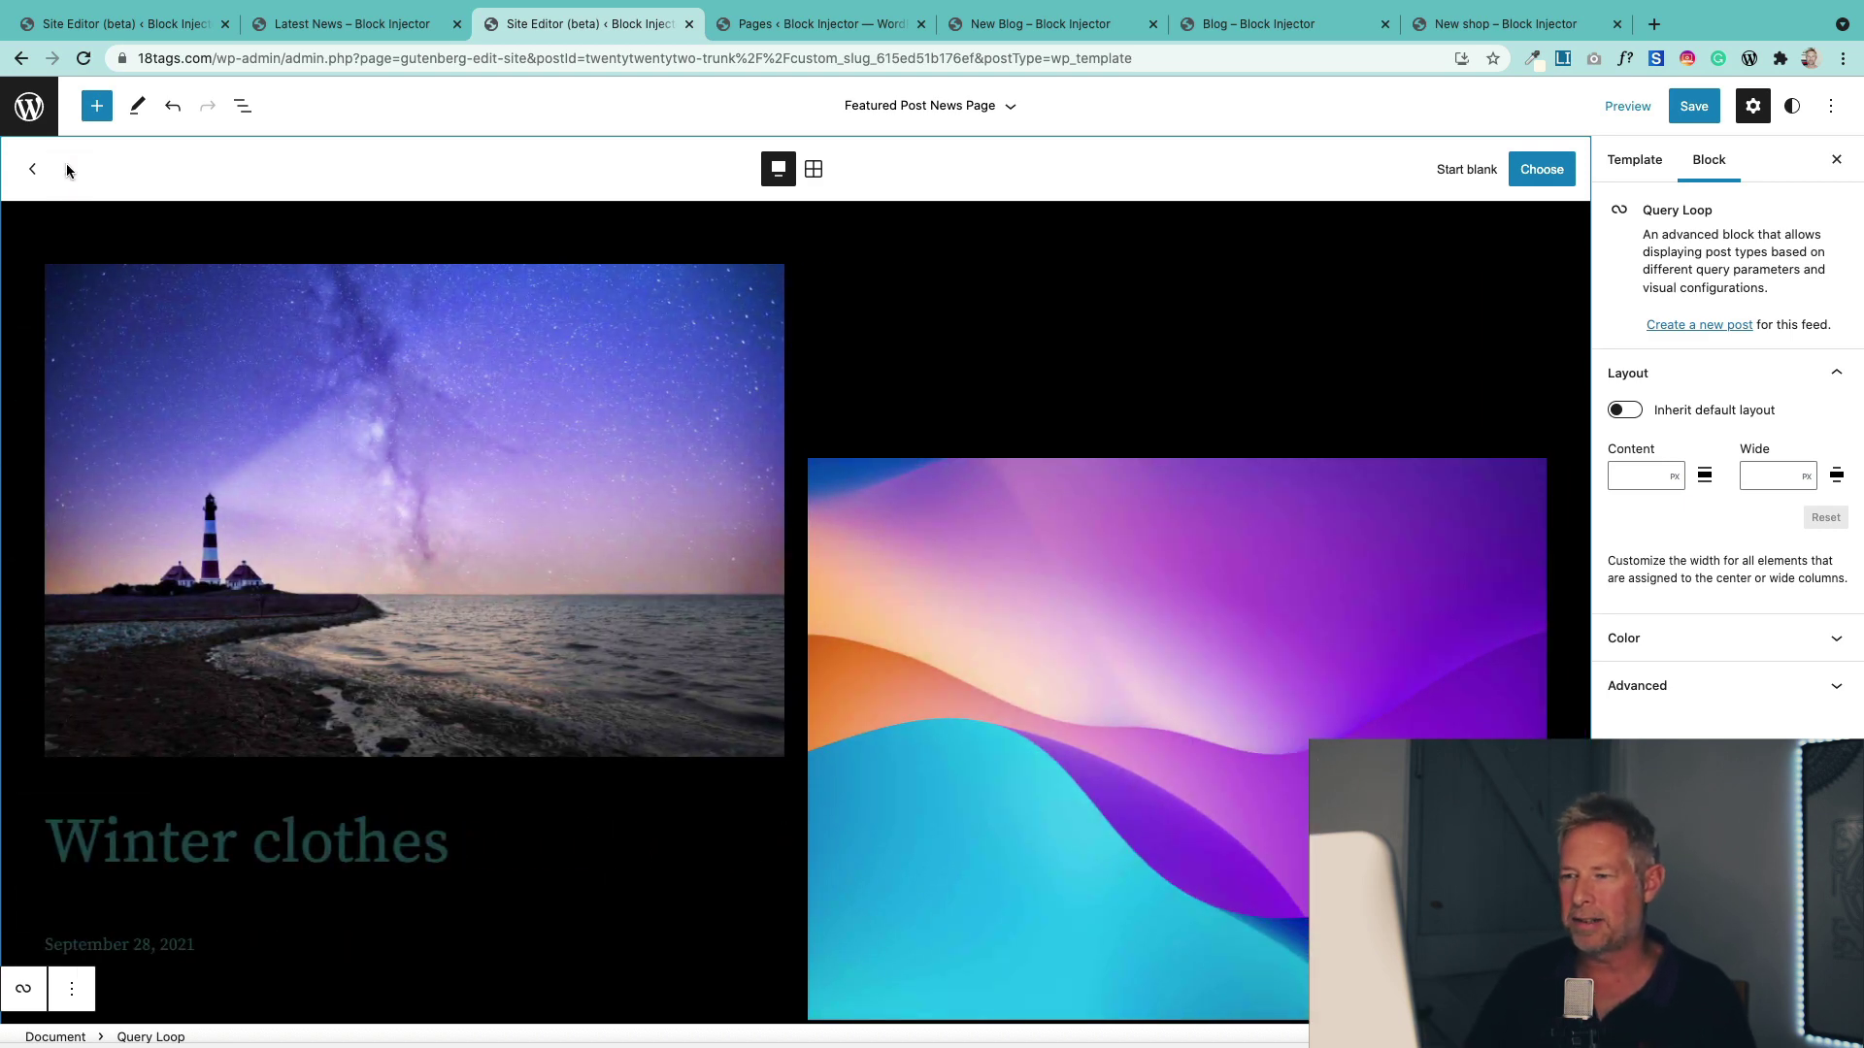
scroll(64, 222, "down", 3)
scroll(64, 223, "up", 3)
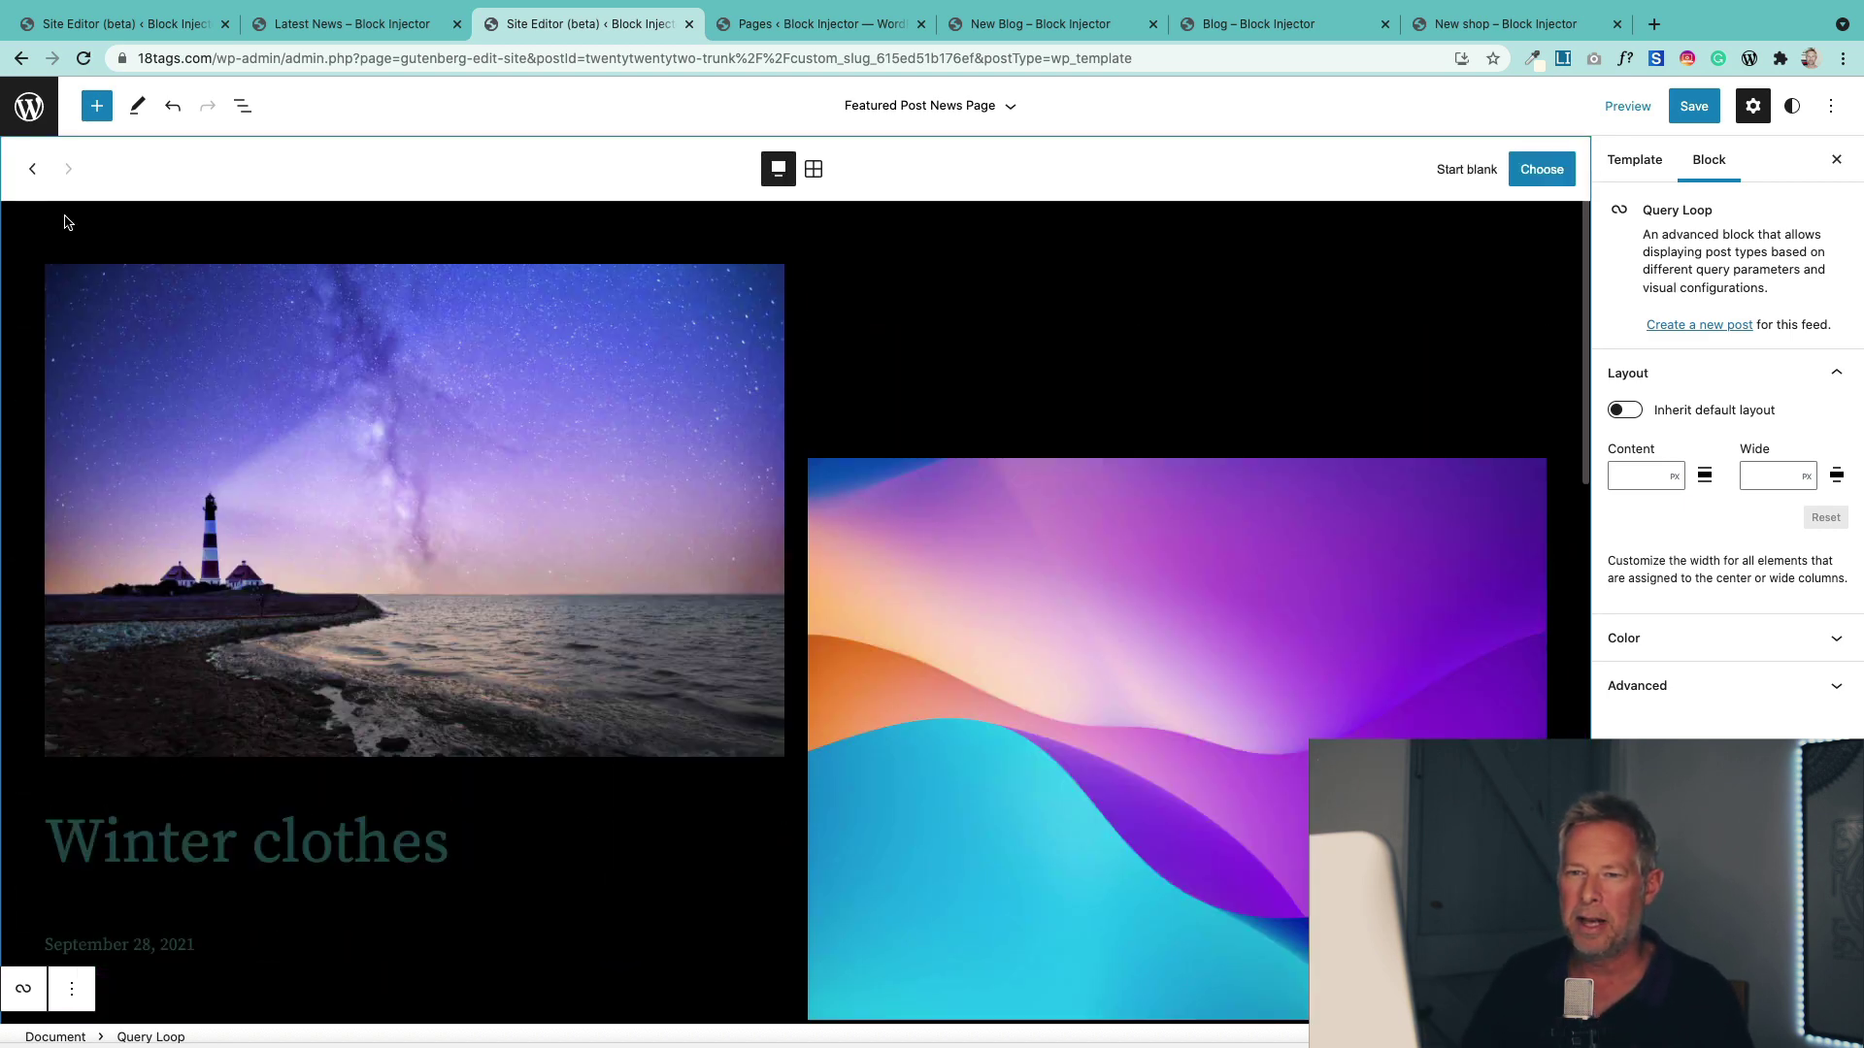
Go back to the Image at left pattern and choose it for the Query Loop.
left_click(33, 169)
left_click(33, 168)
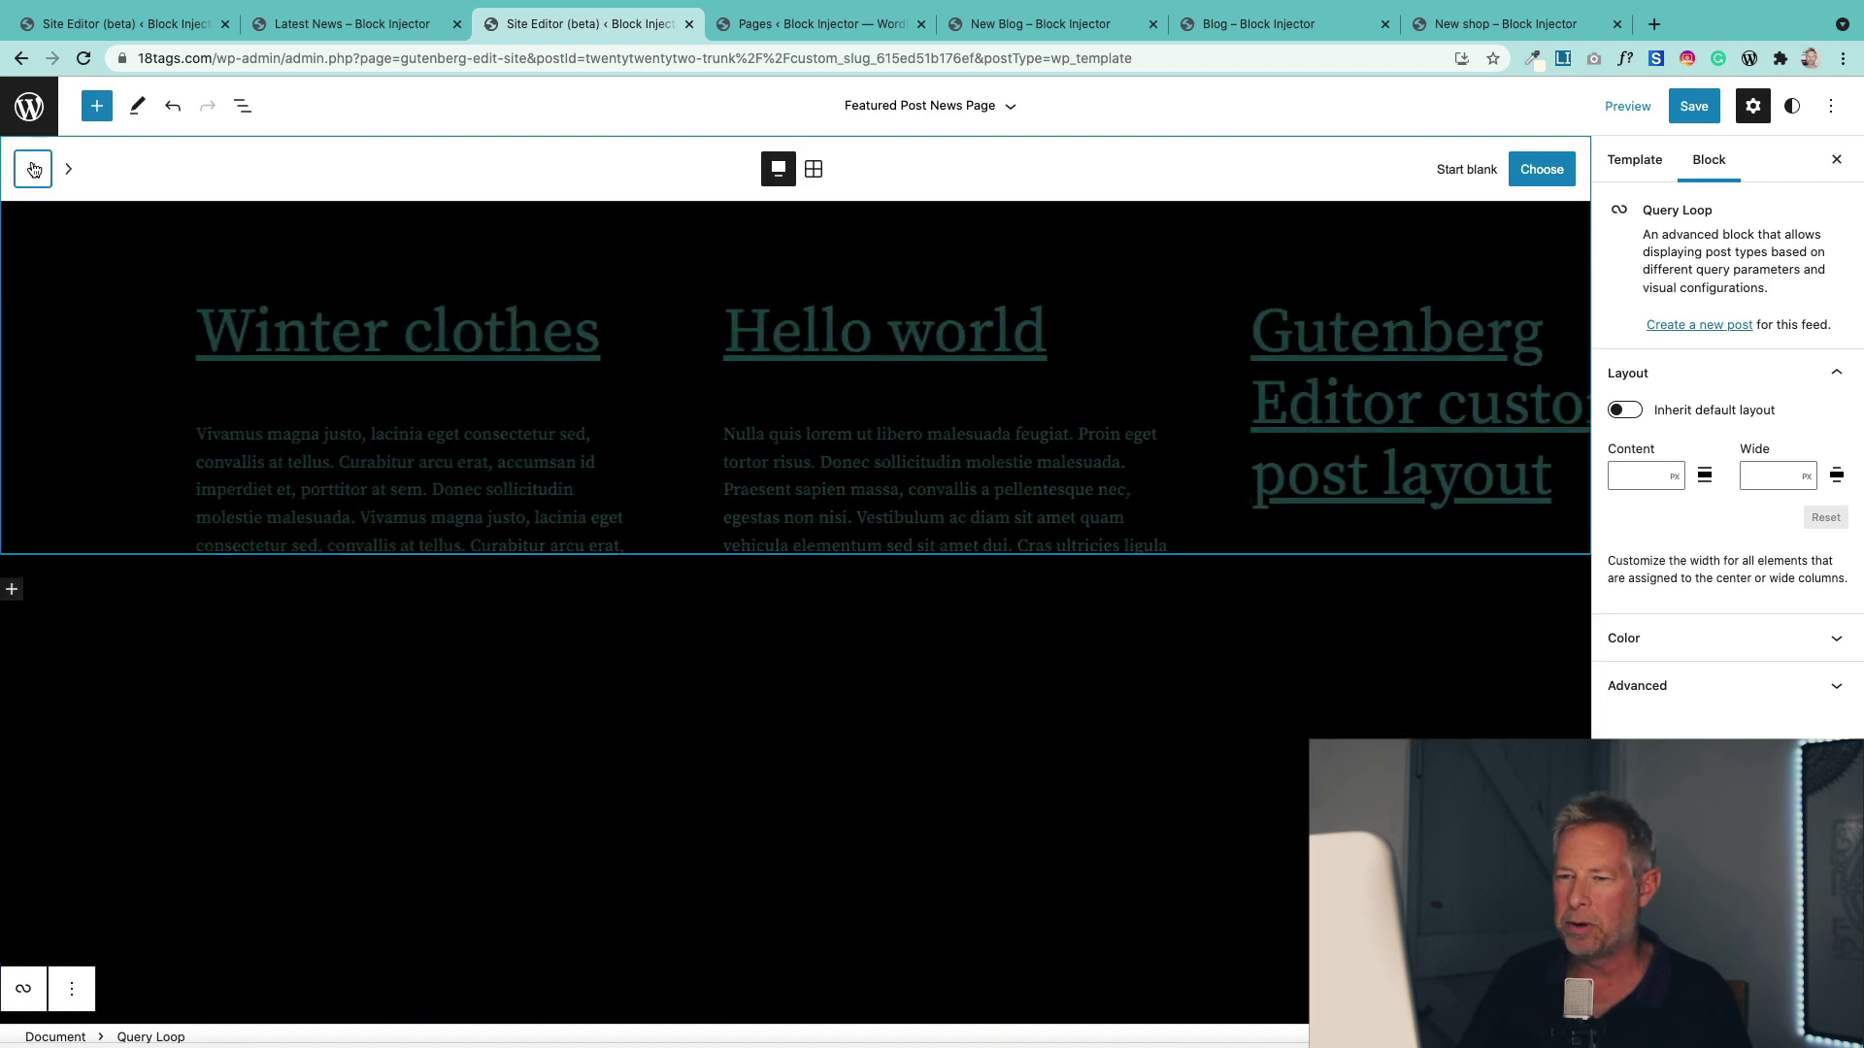
left_click(33, 169)
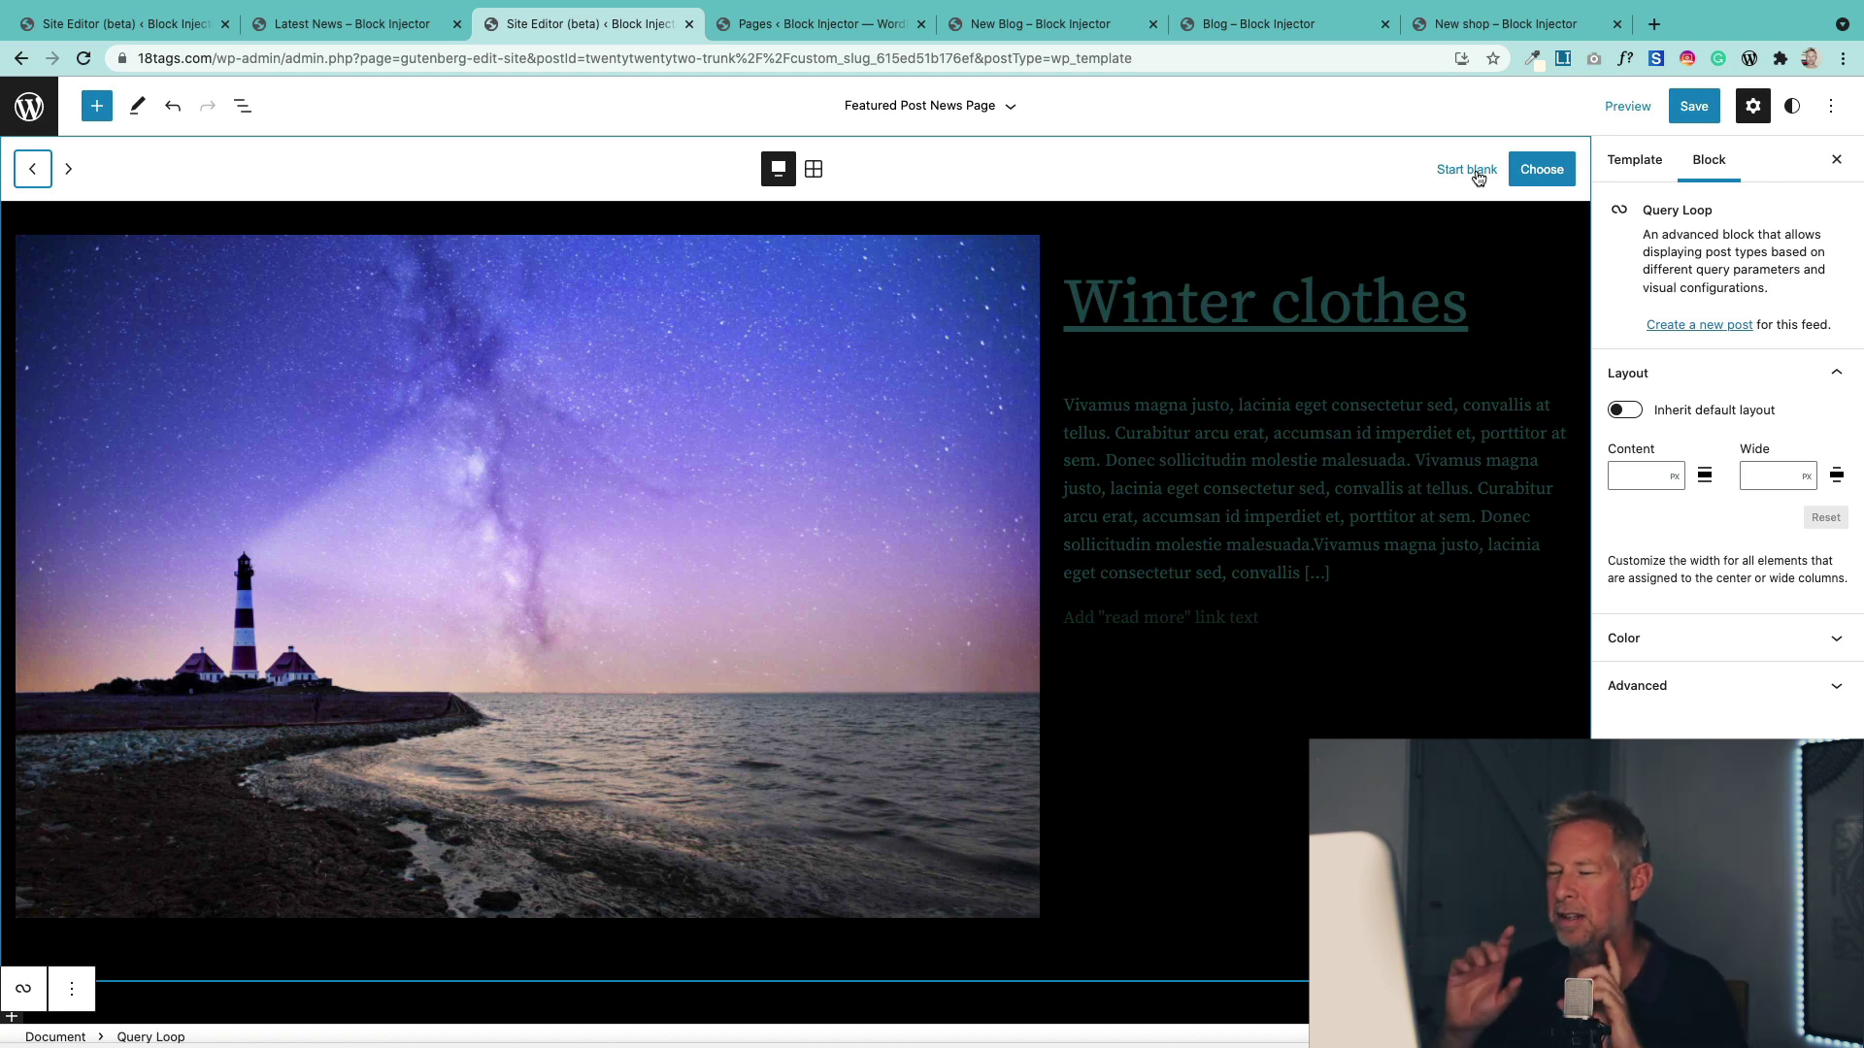
left_click(1530, 171)
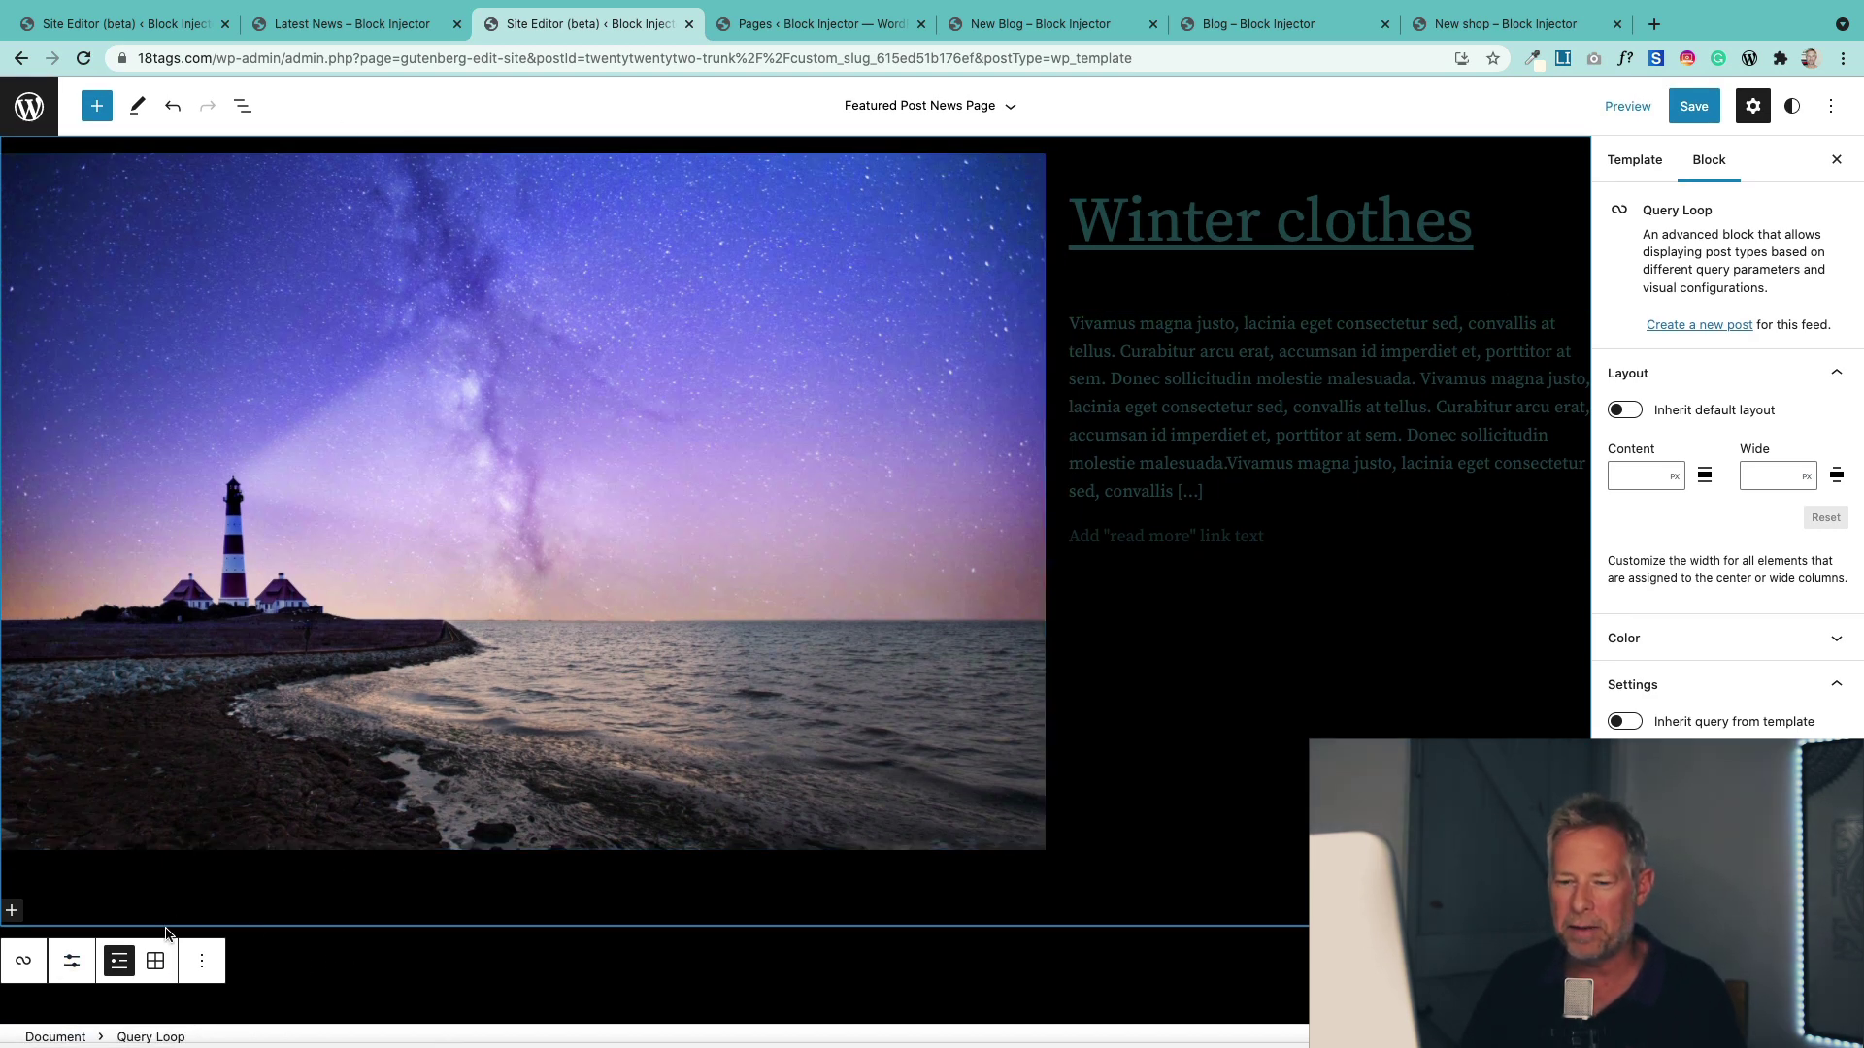
Check the Query Loop's display settings against the New Blog page, moving that page's browser tab beside the Site Editor's tab.
left_click(73, 963)
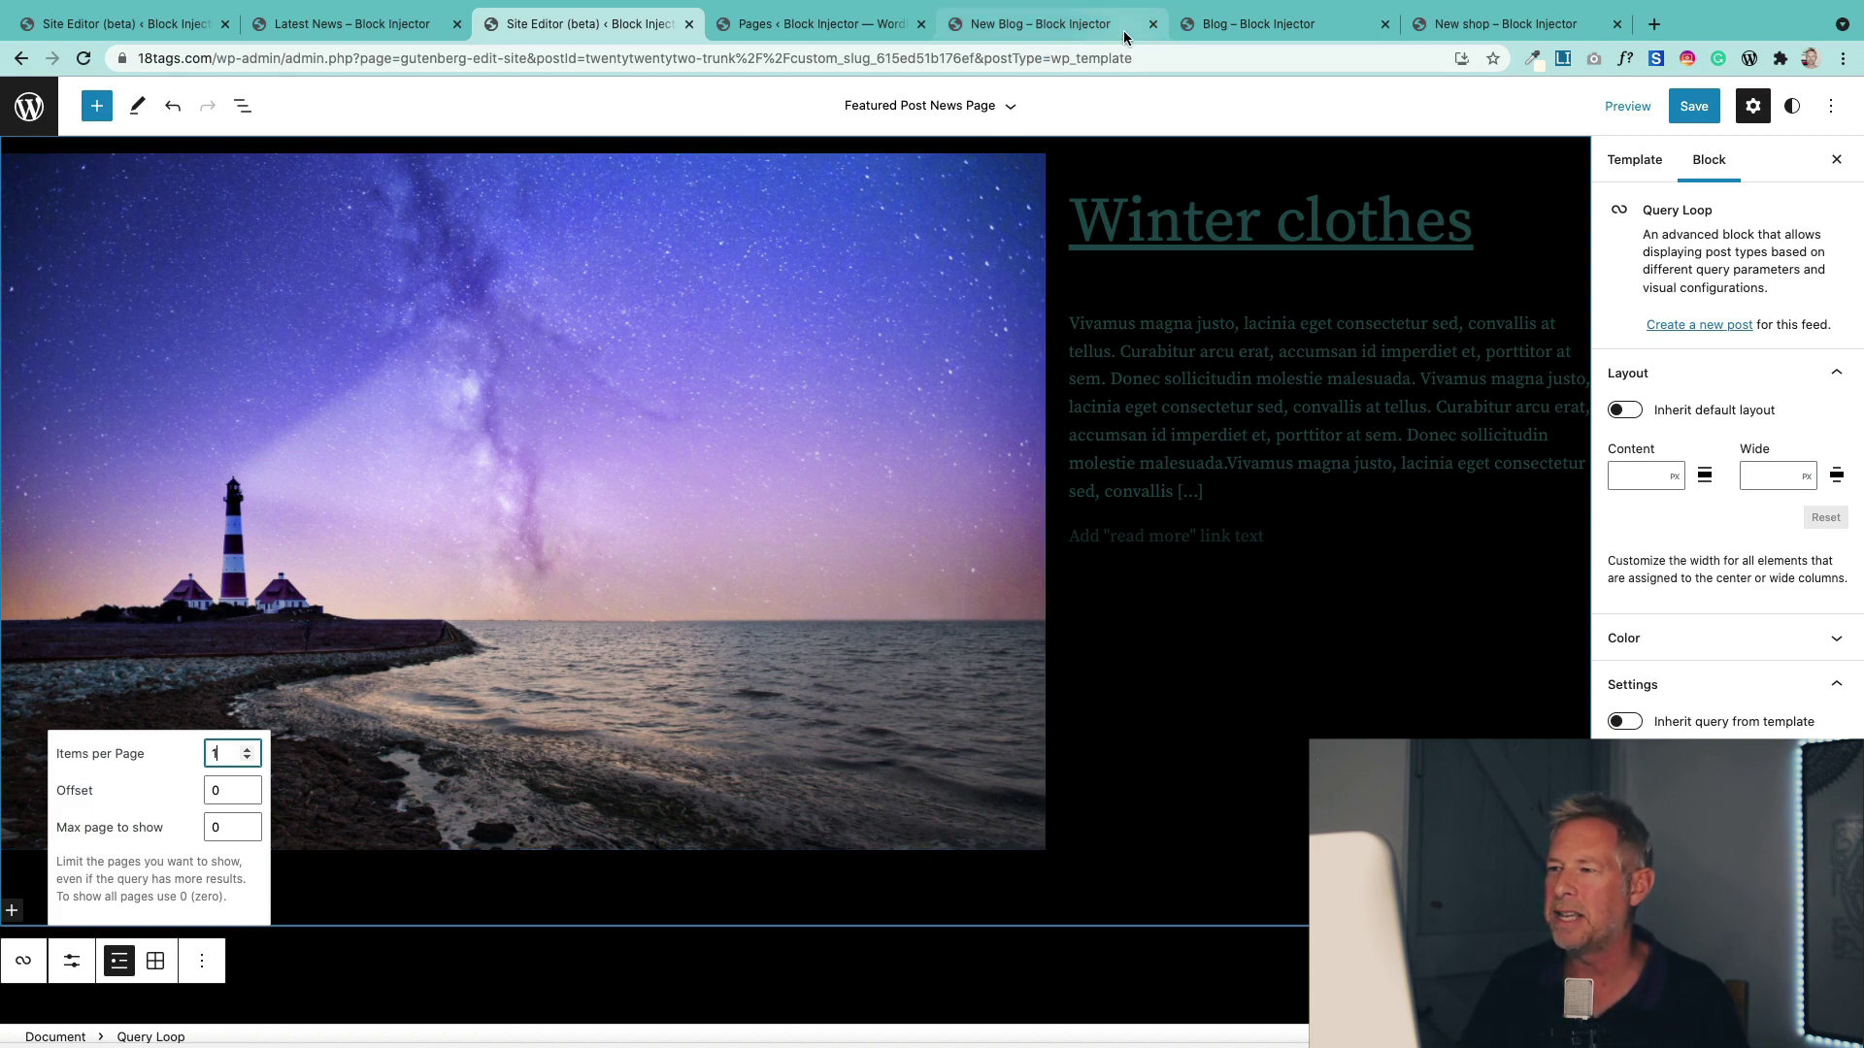
left_click(1068, 29)
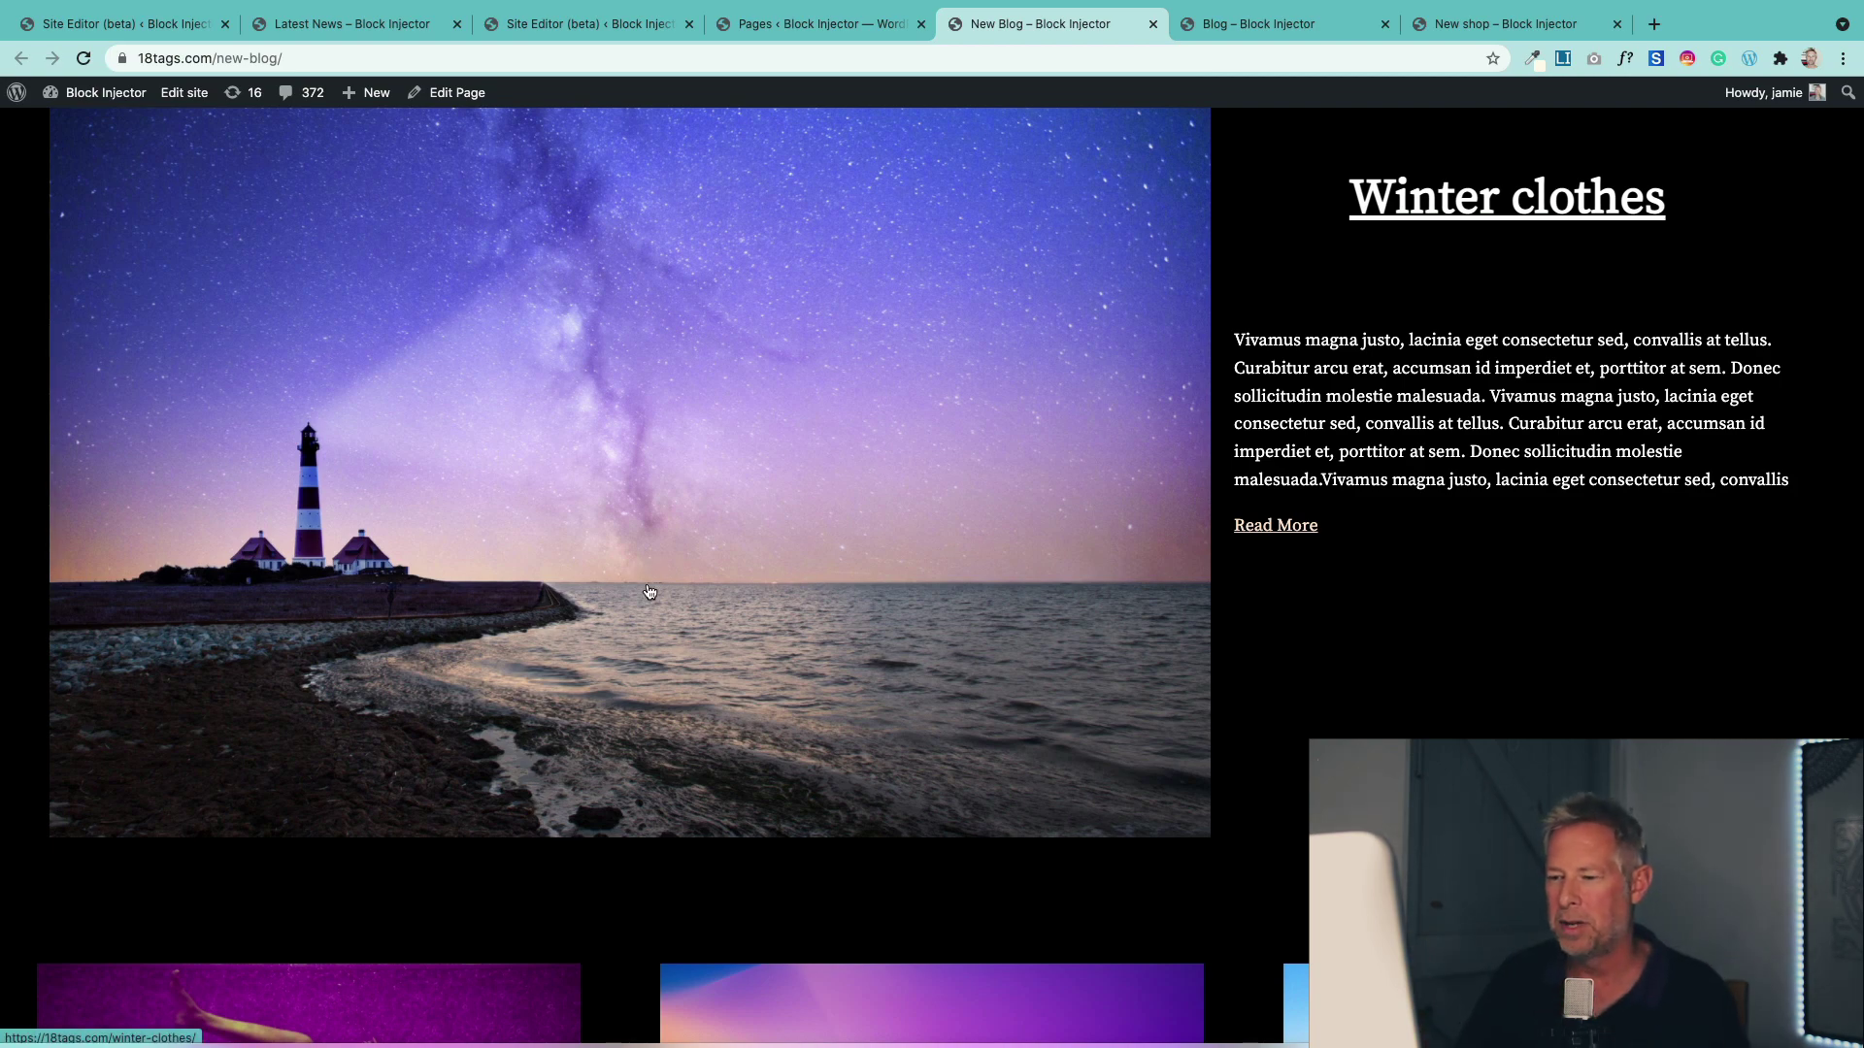
scroll(795, 736, "down", 8)
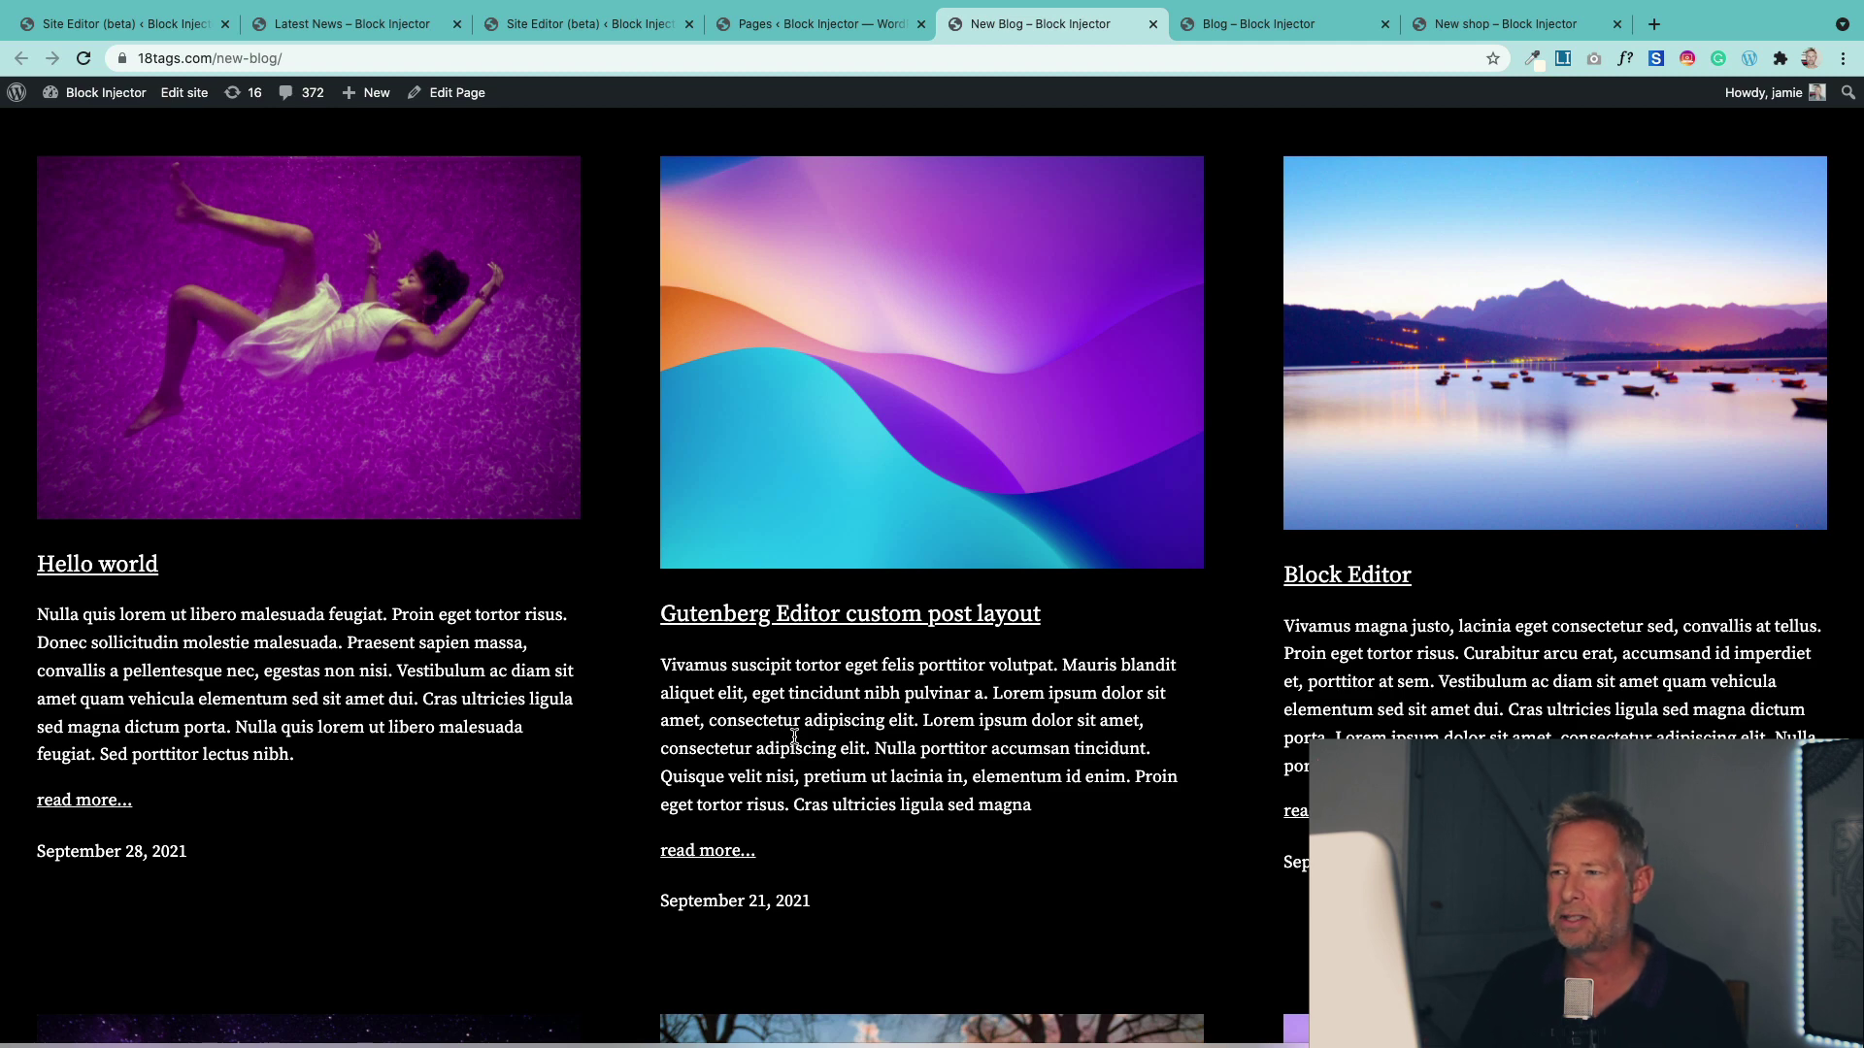
left_click_drag(1002, 26, 825, 25)
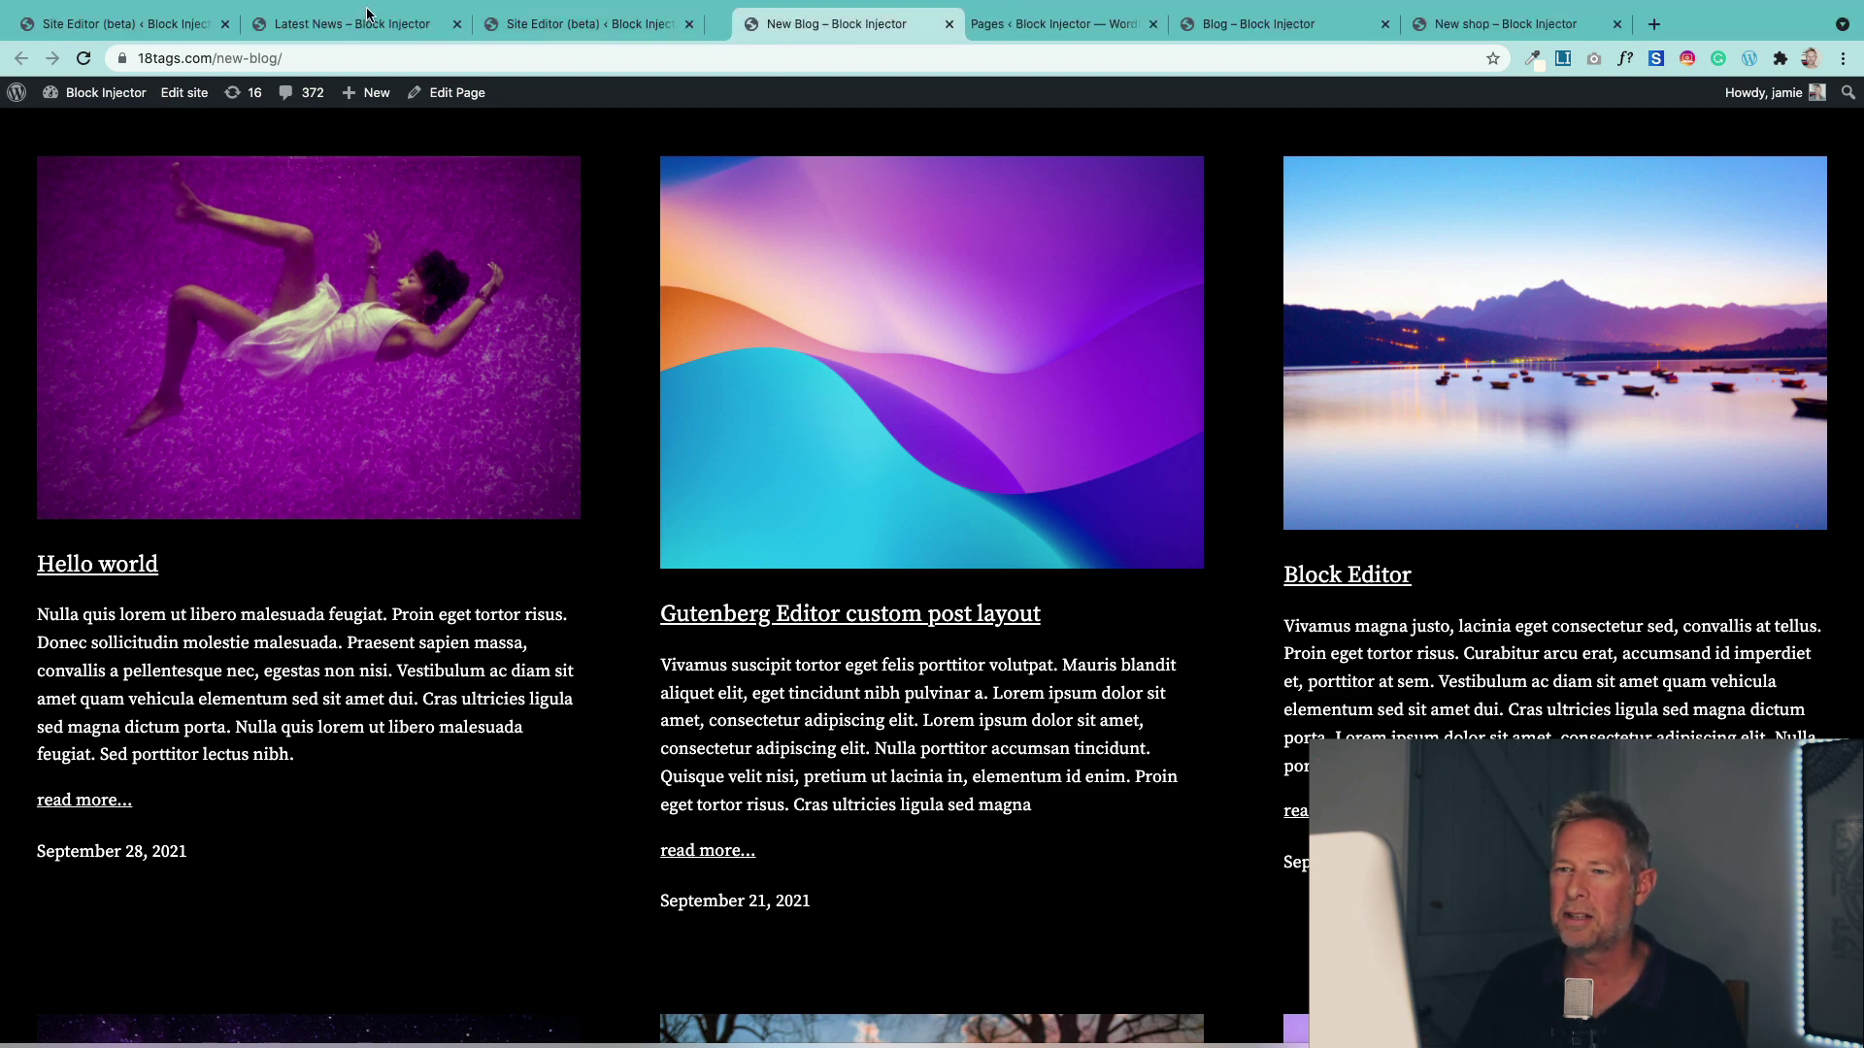
left_click(527, 26)
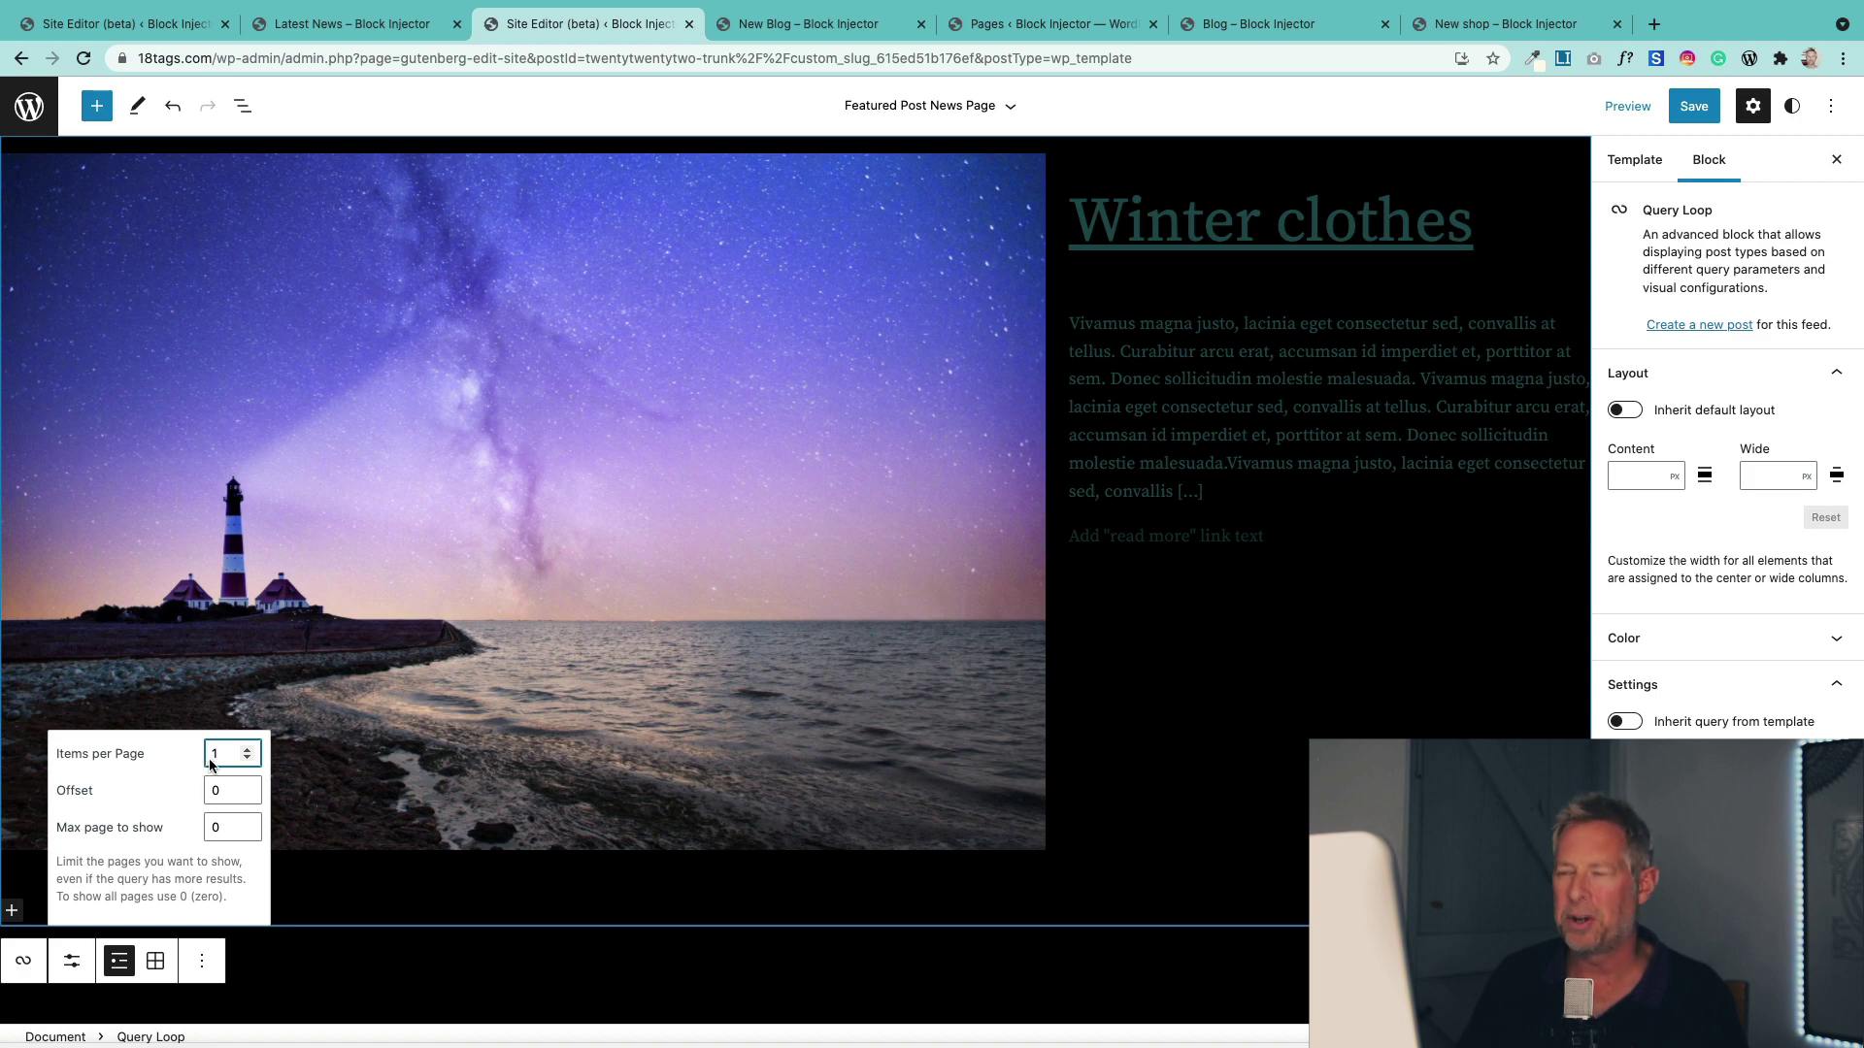
Select the Winter clothes post title and show the template's block structure in the List view.
left_click(1303, 241)
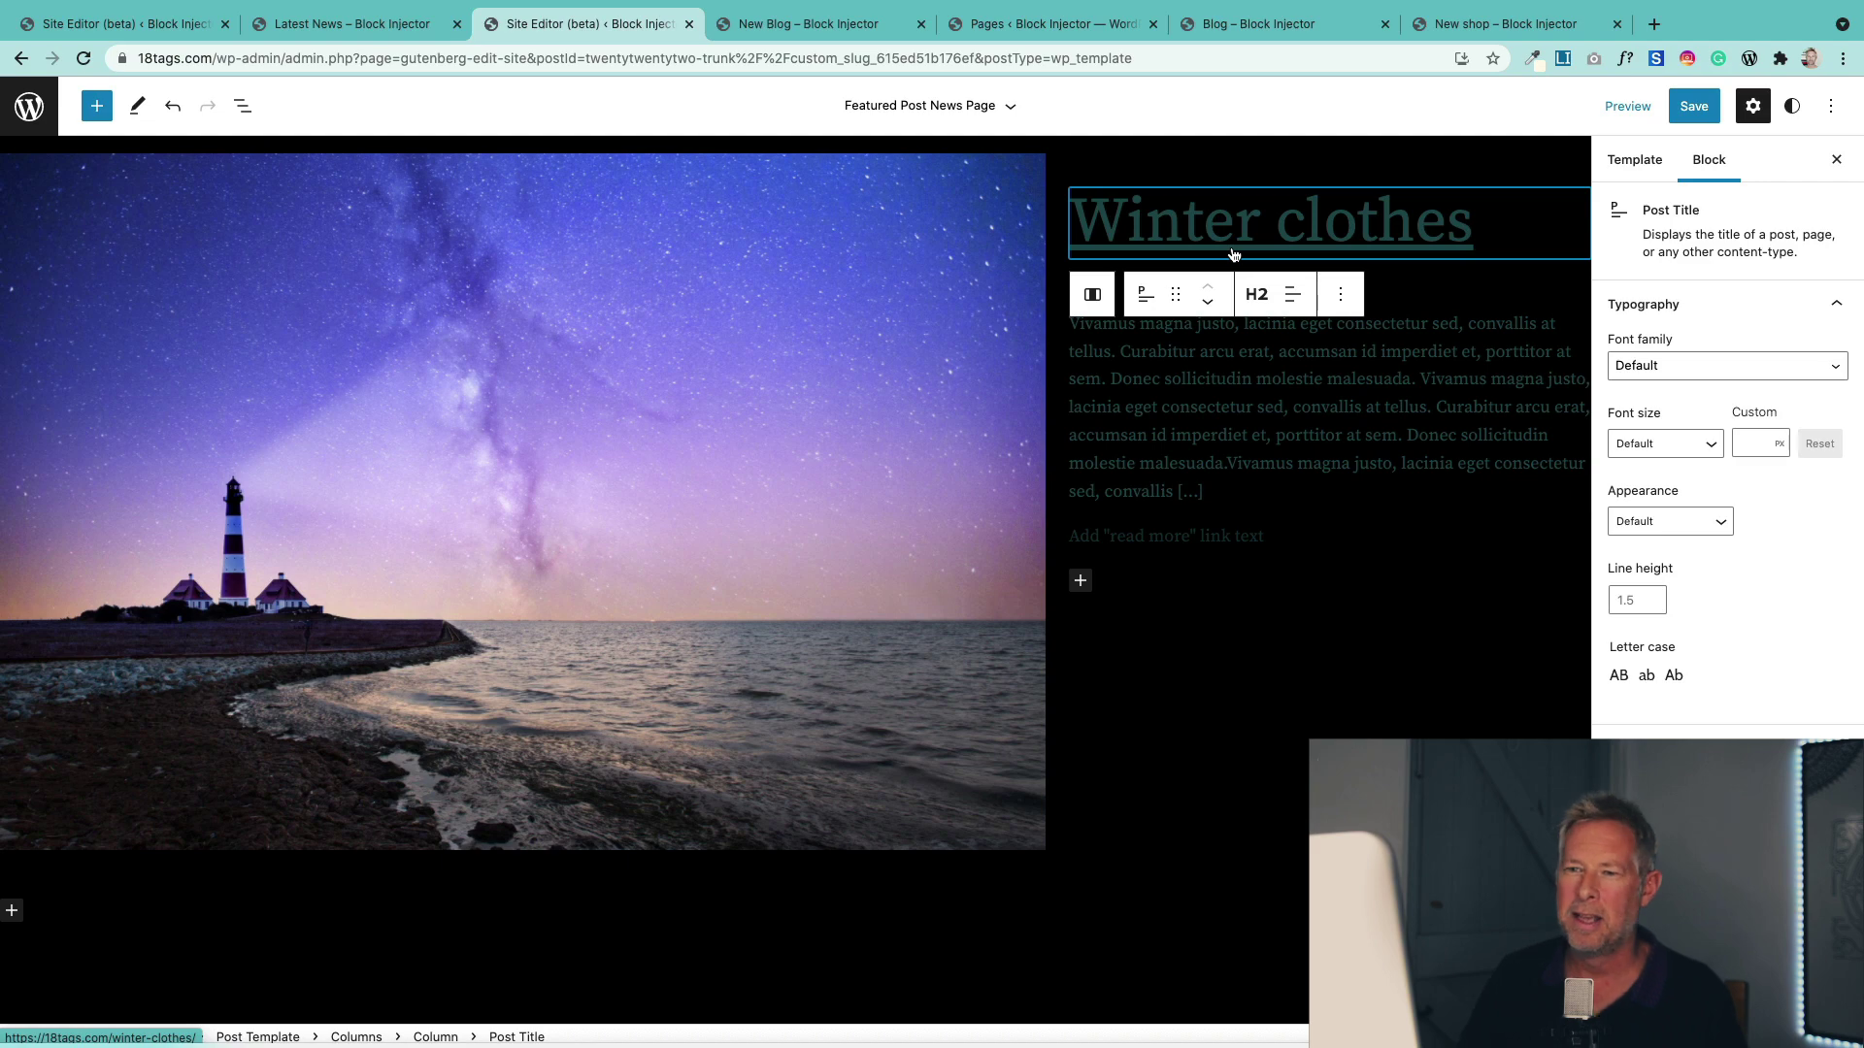
left_click(249, 115)
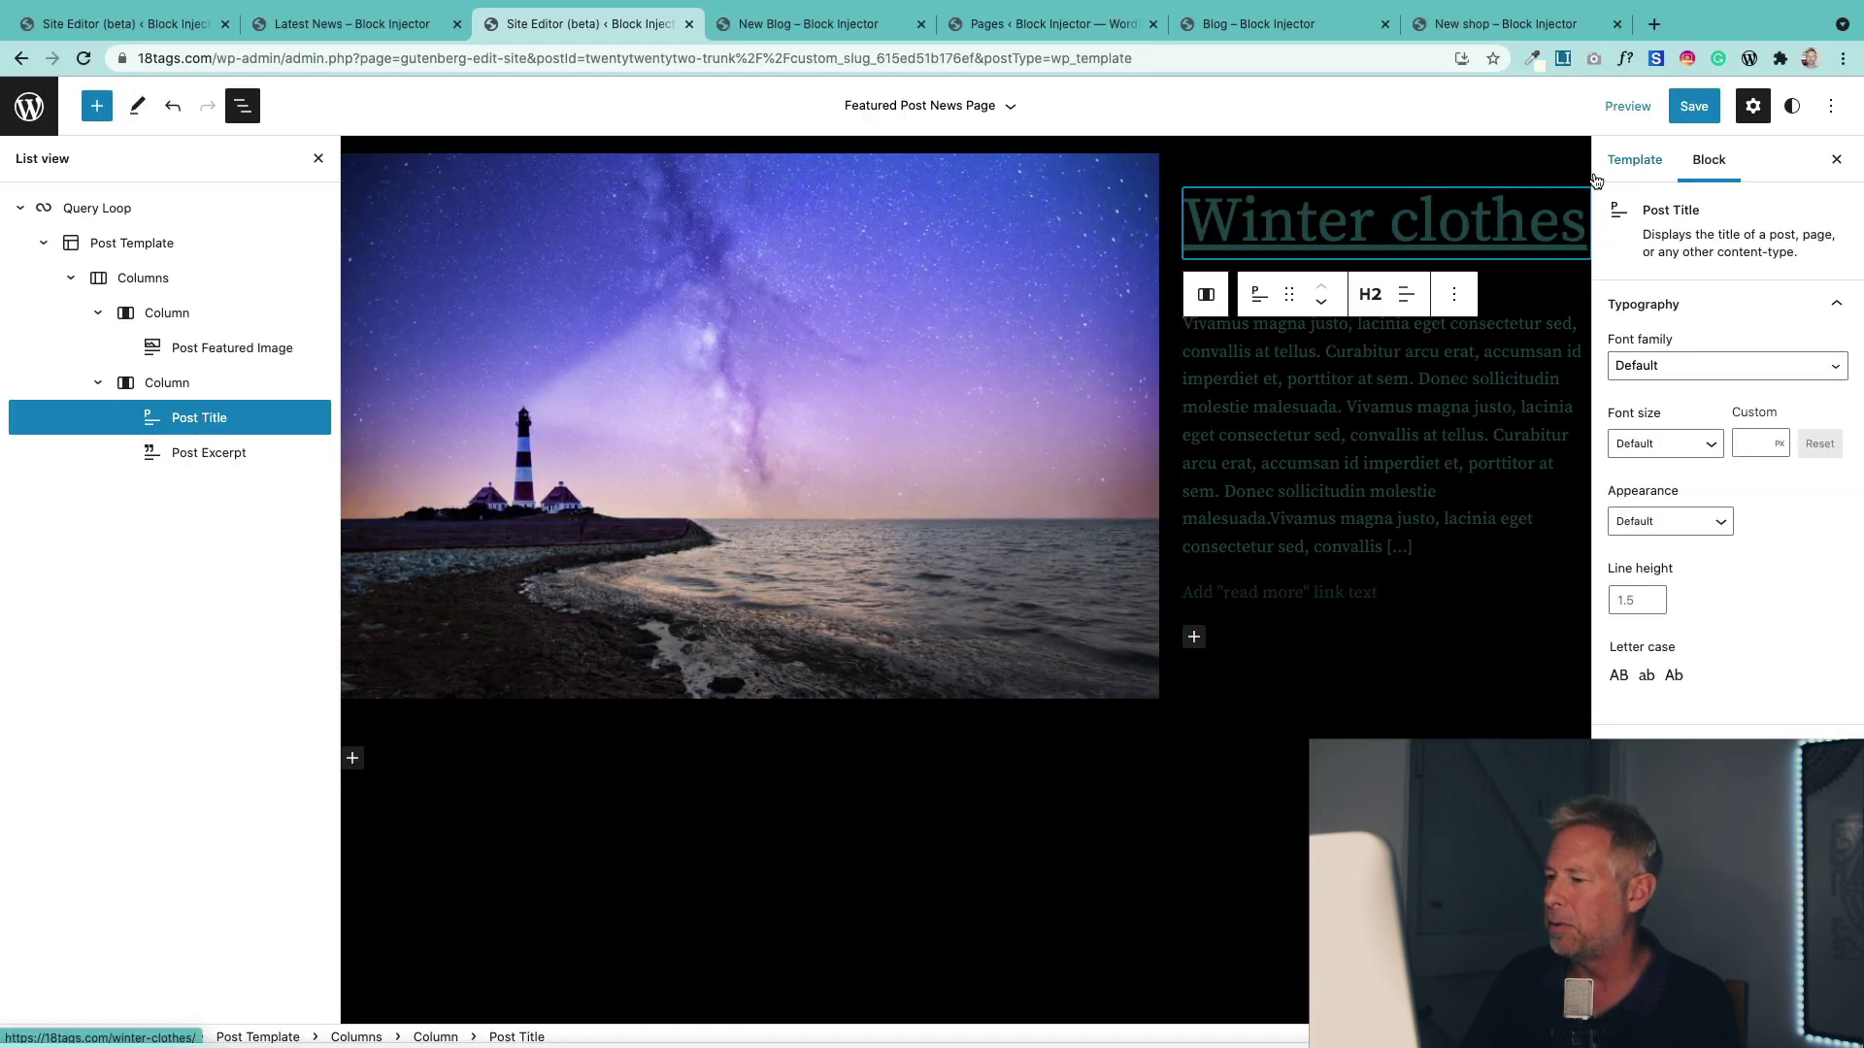
Set the text color of the featured post's title and excerpt to white.
left_click(1624, 748)
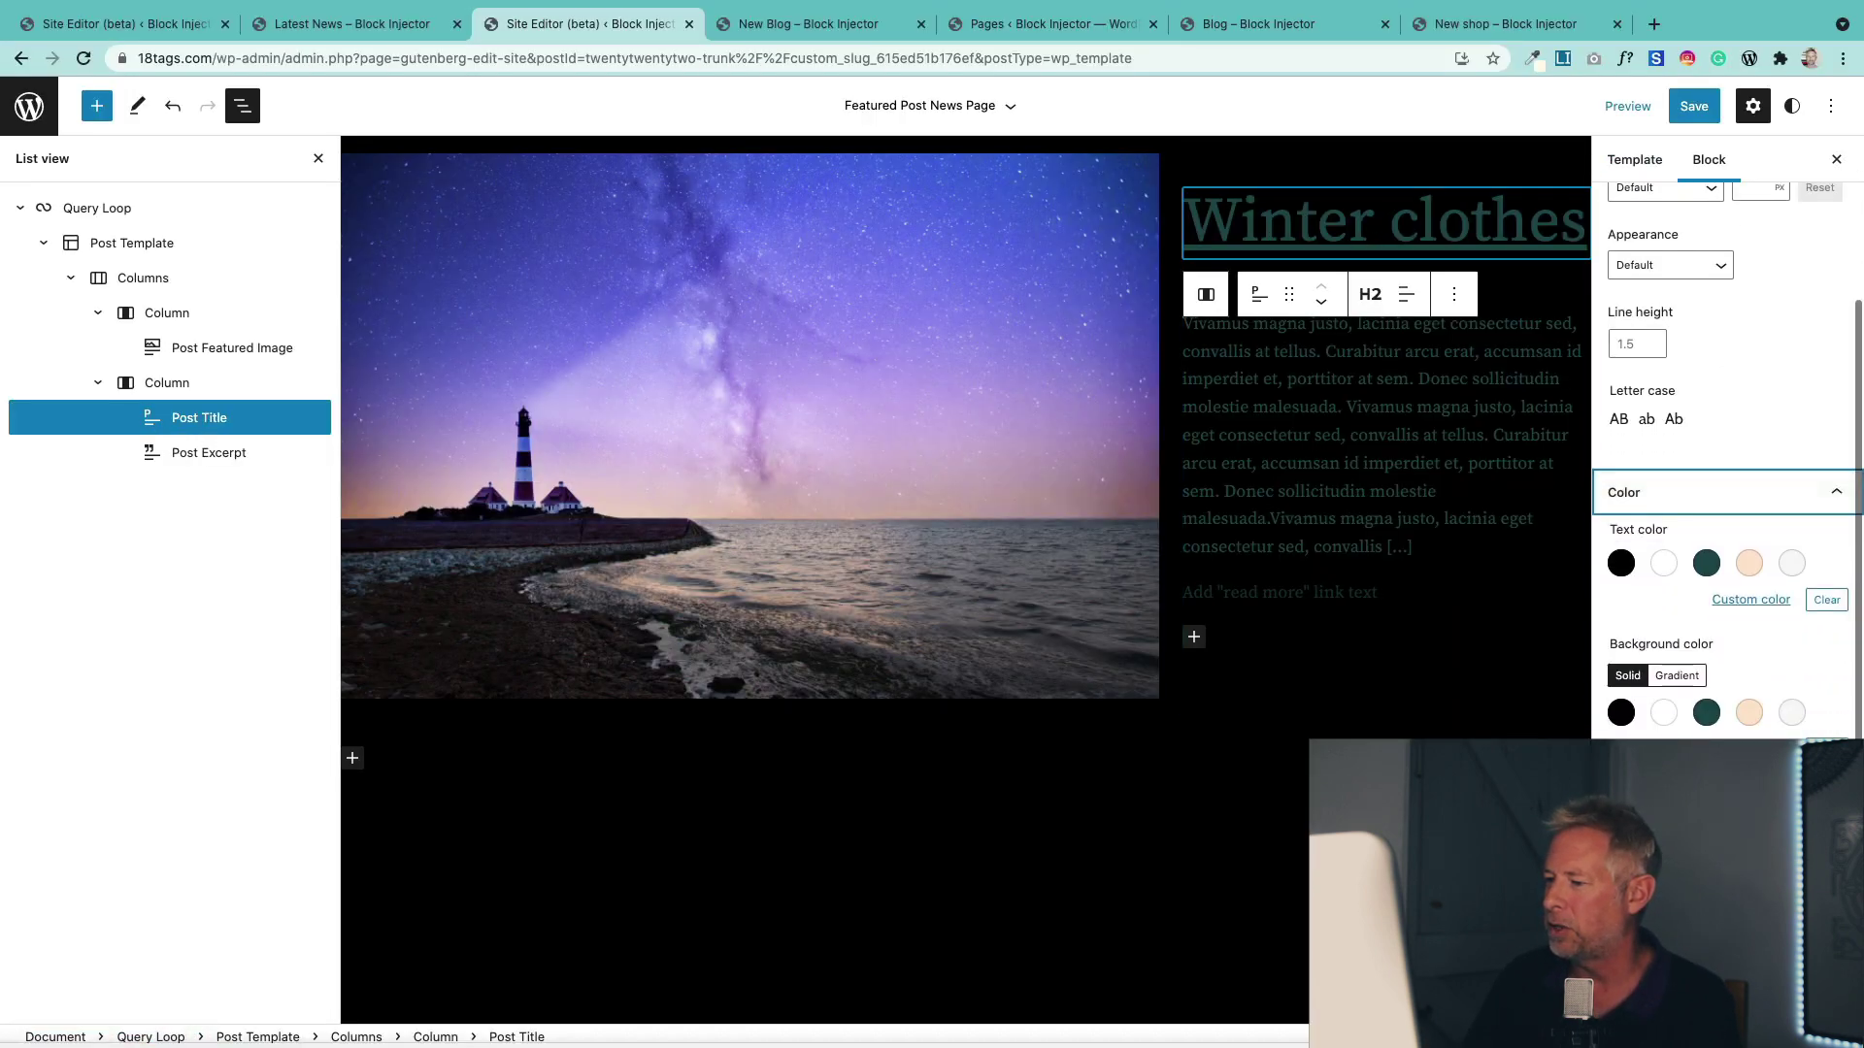
left_click(1663, 563)
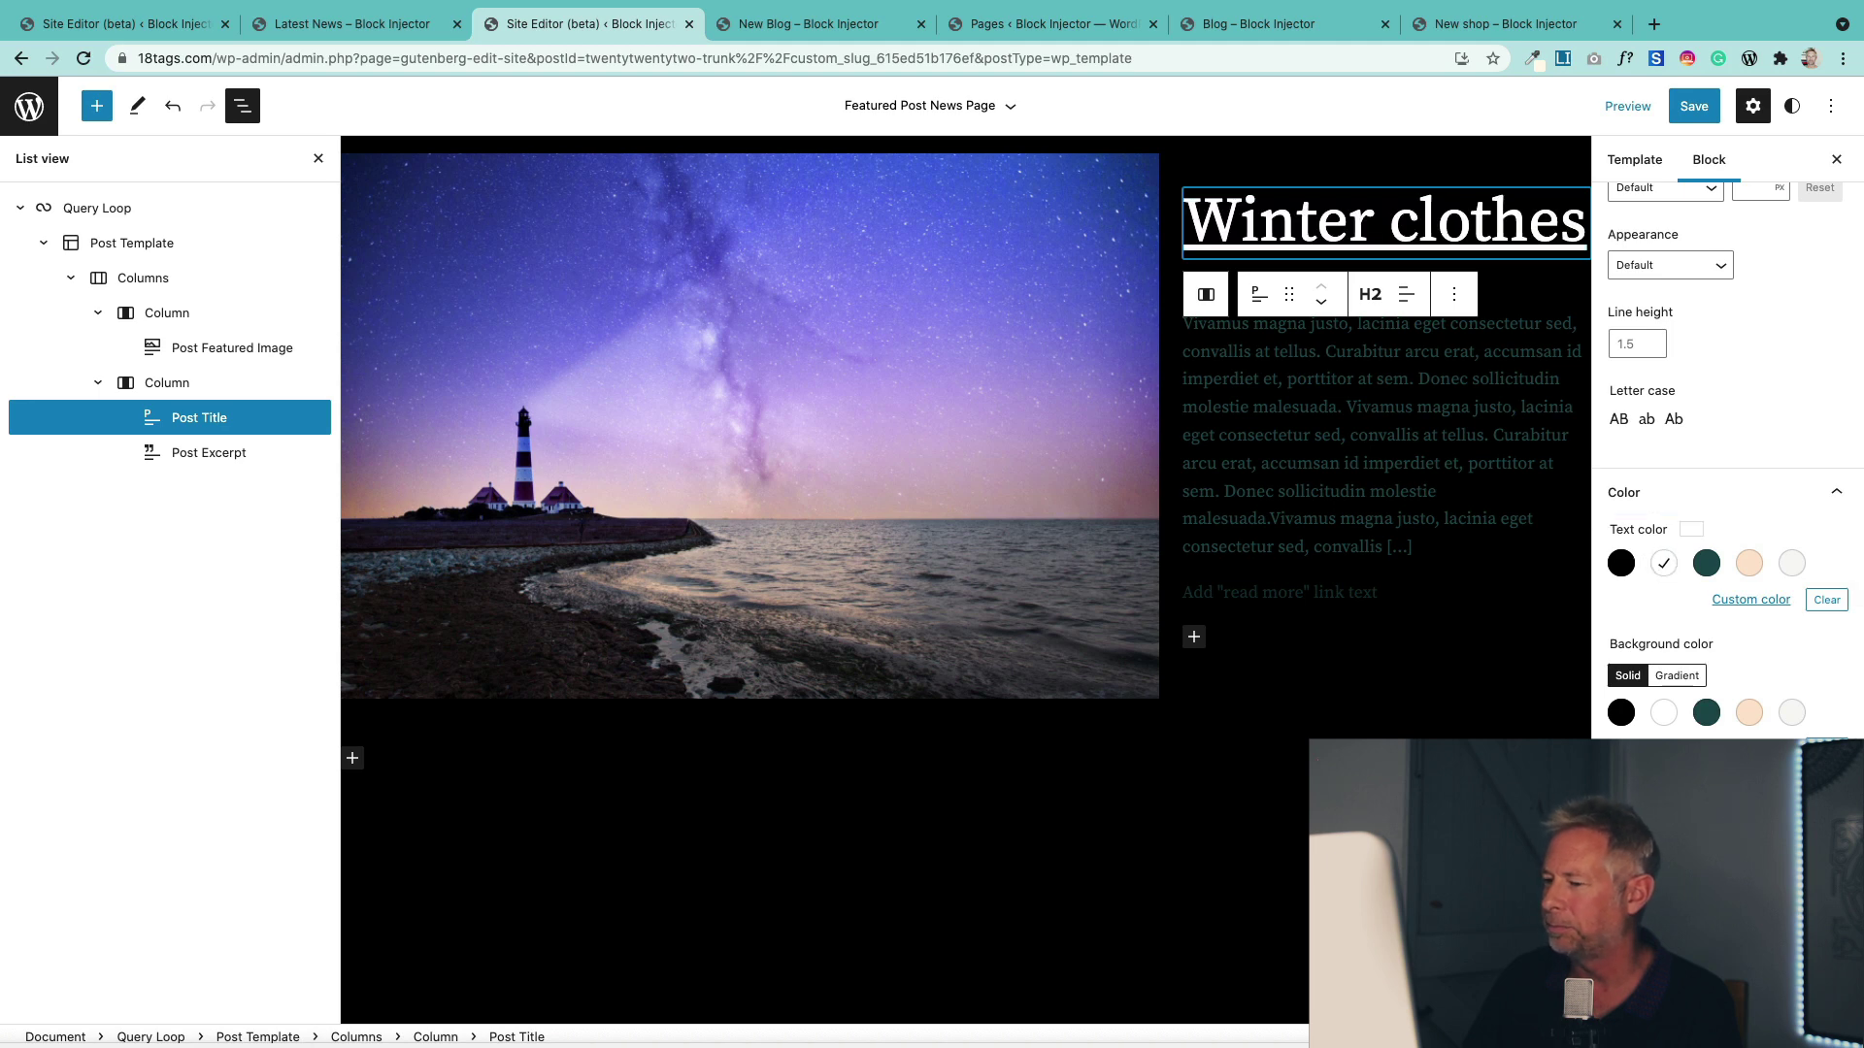
left_click(1527, 498)
left_click(1680, 516)
left_click(1663, 563)
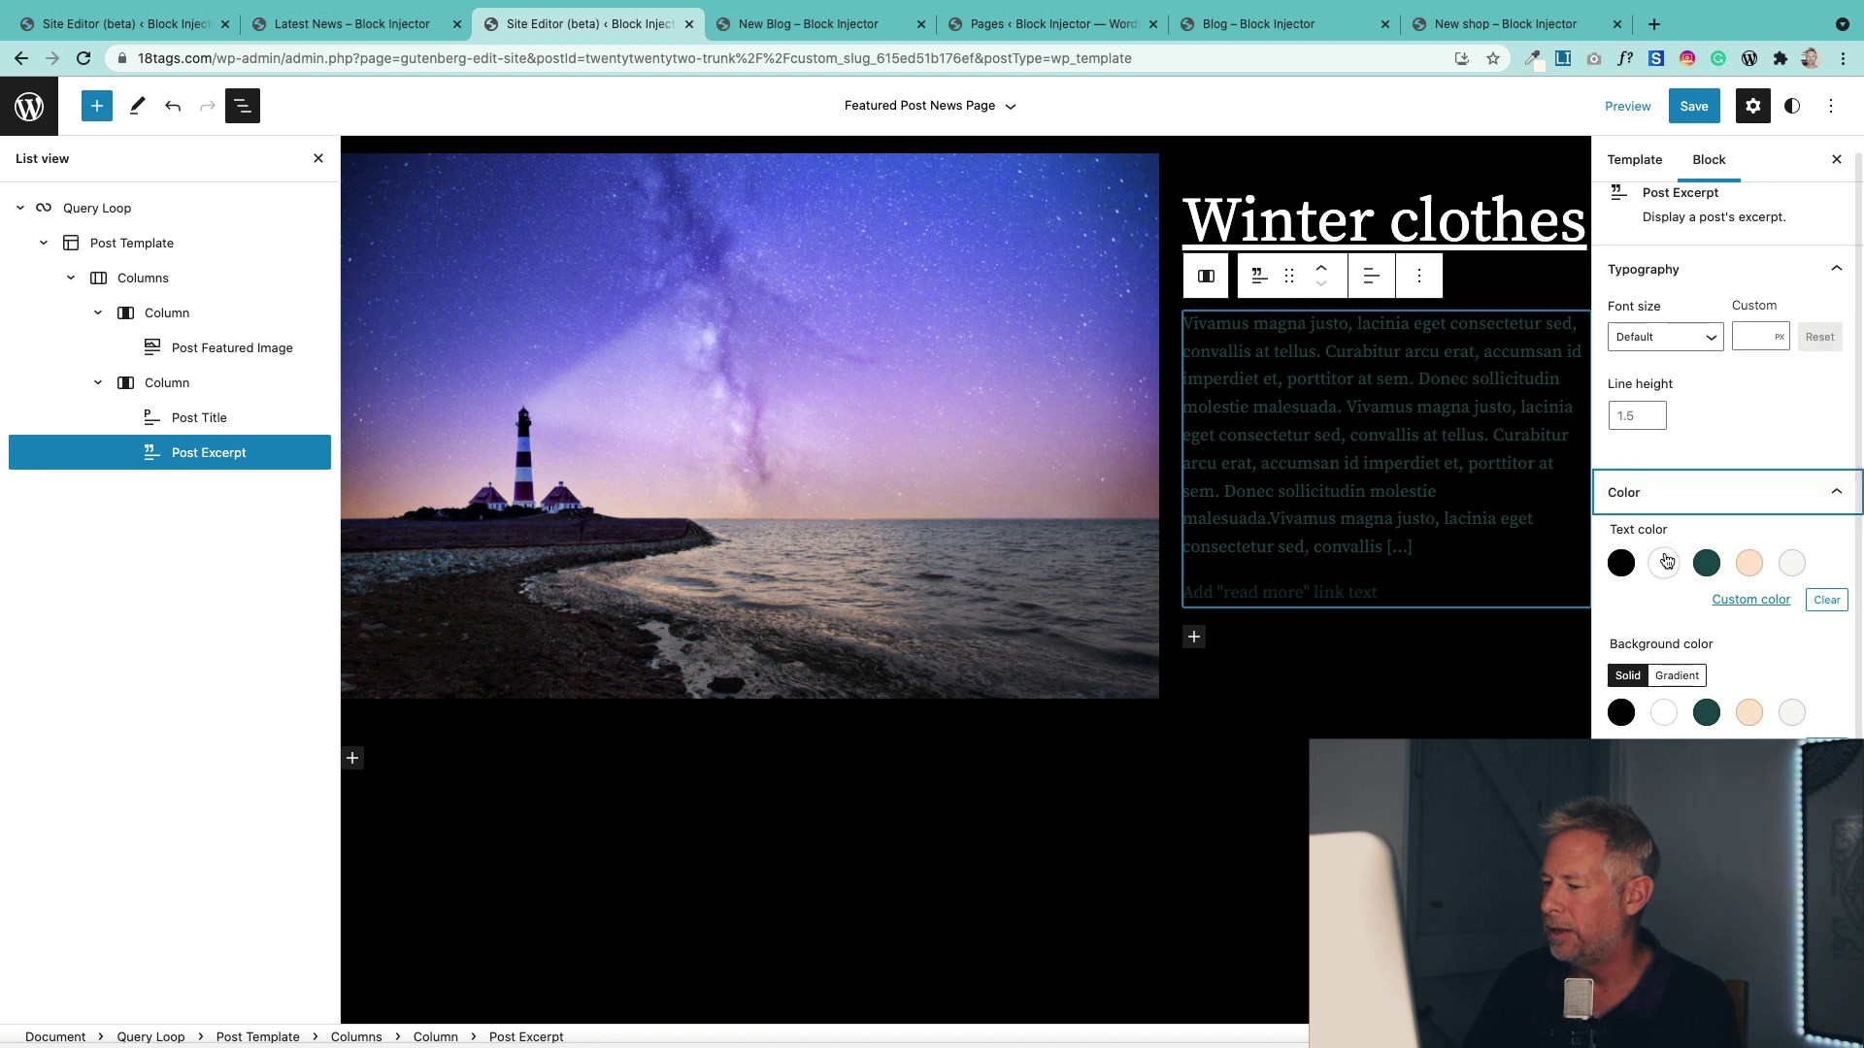
Enter "Read more" as the excerpt's link text and save the Featured Post News Page template.
left_click(1297, 593)
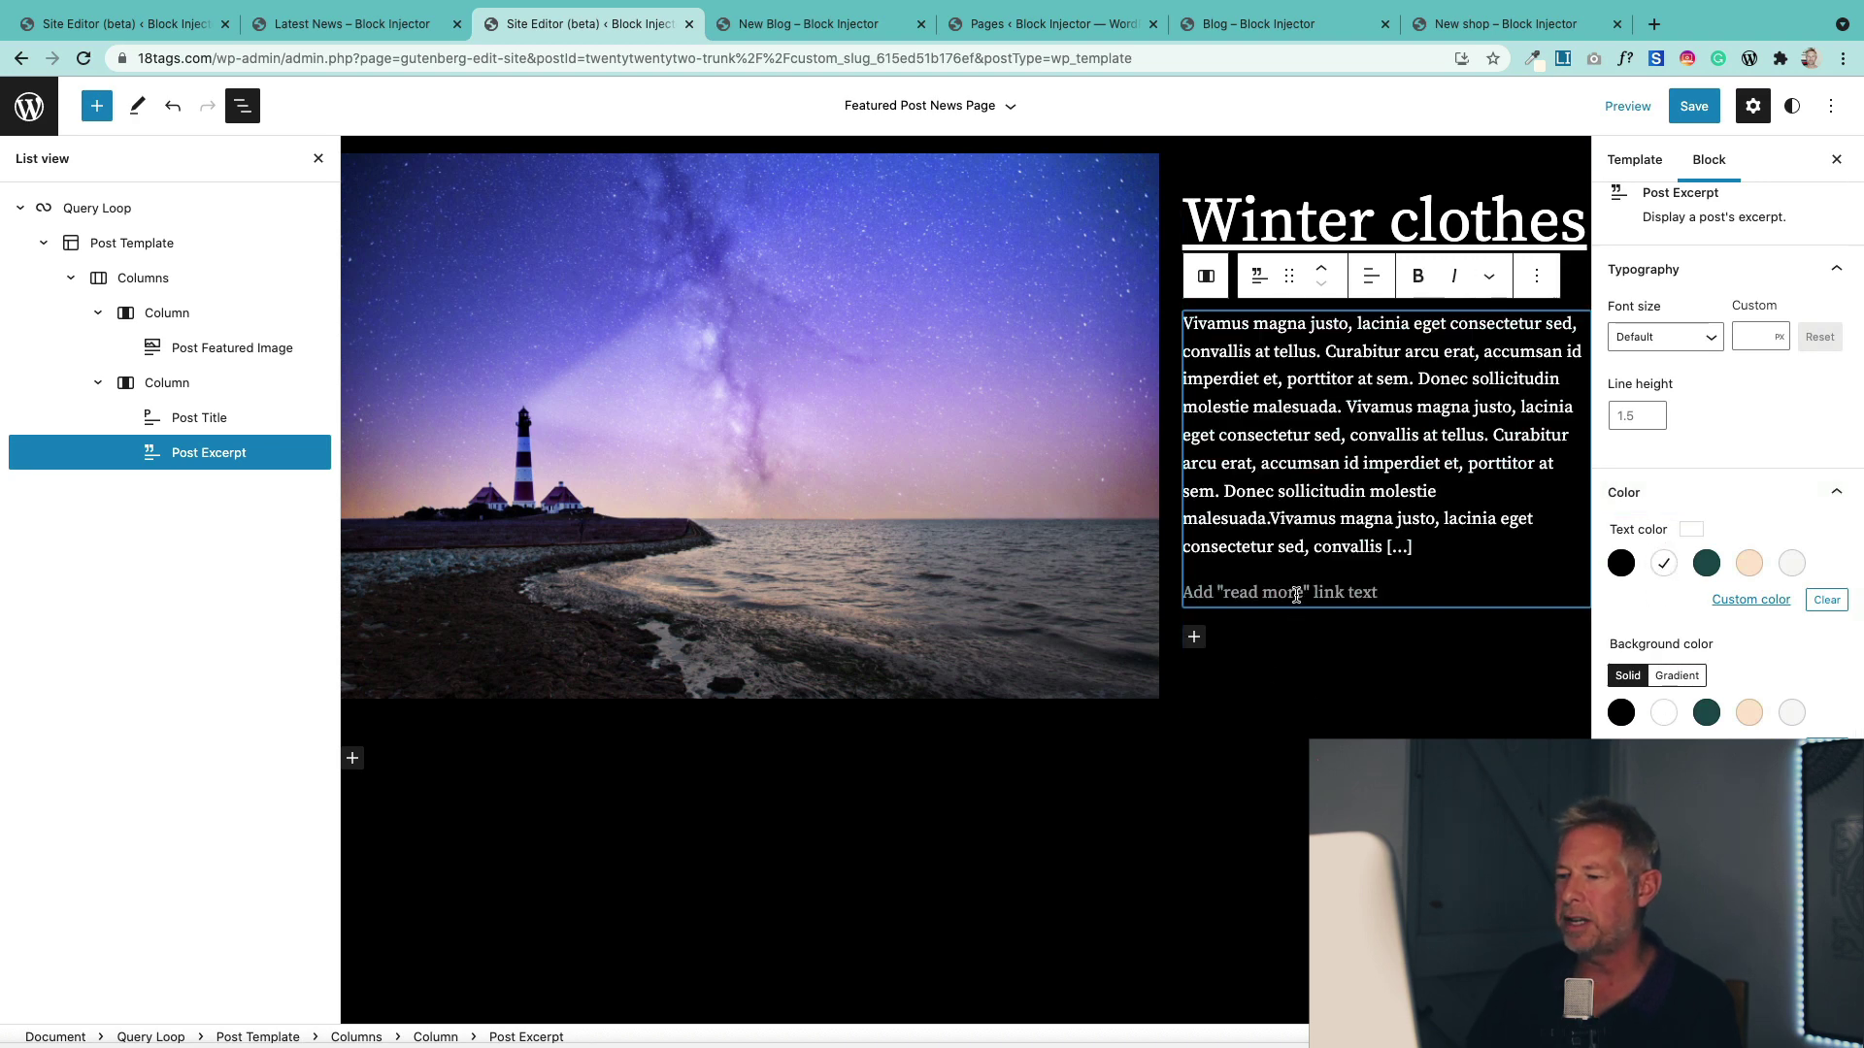
type("Read more")
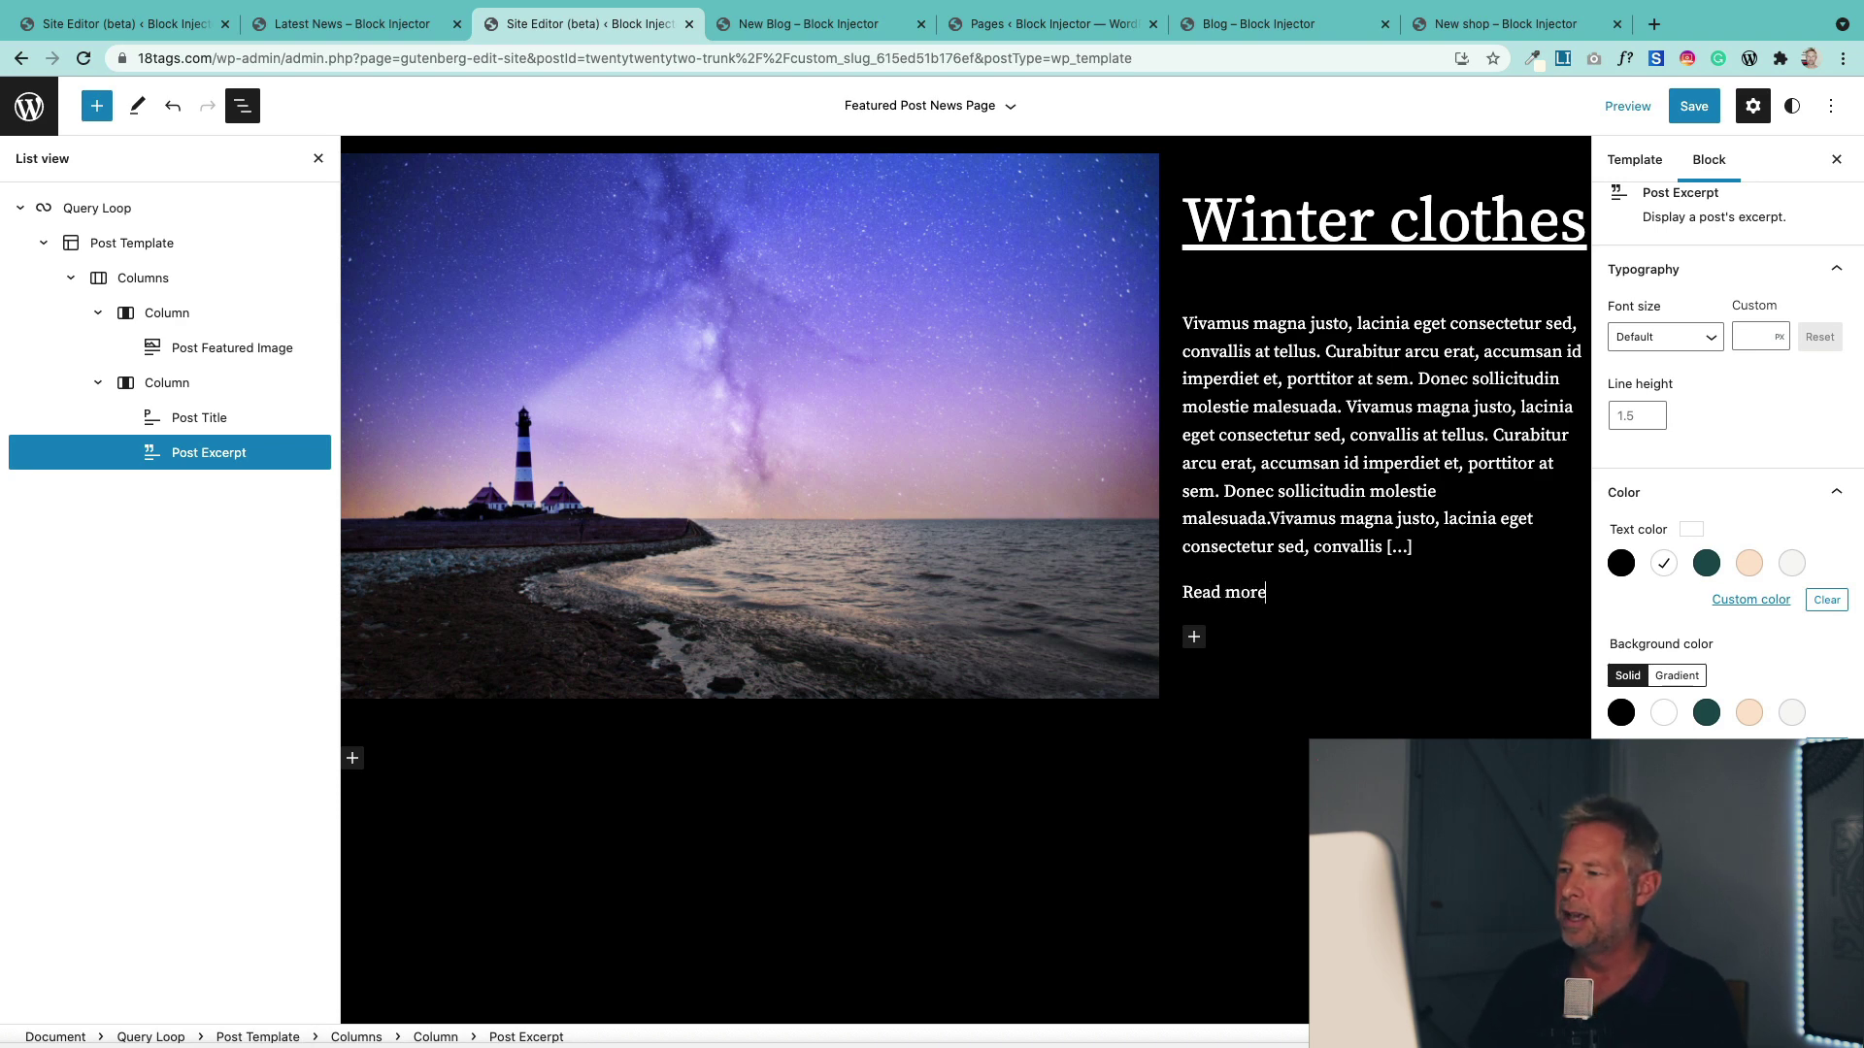
left_click(1694, 106)
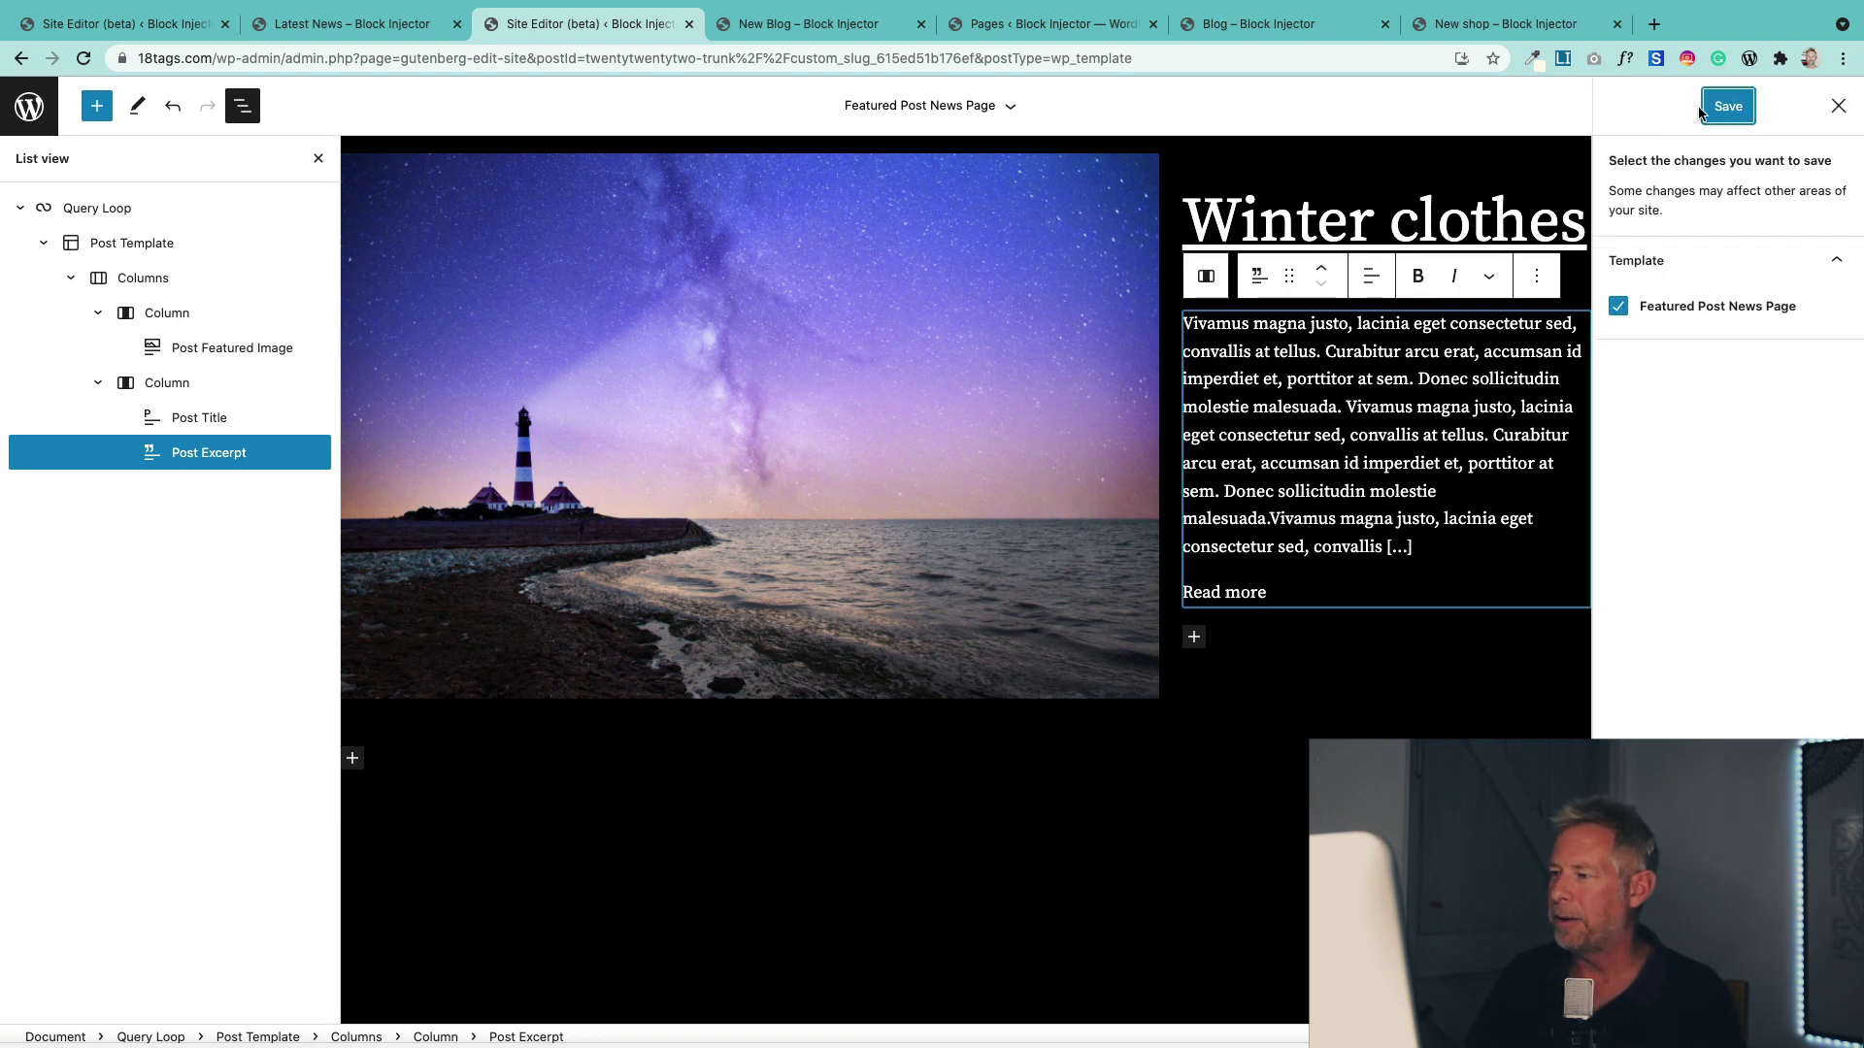
left_click(1712, 114)
left_click(1712, 113)
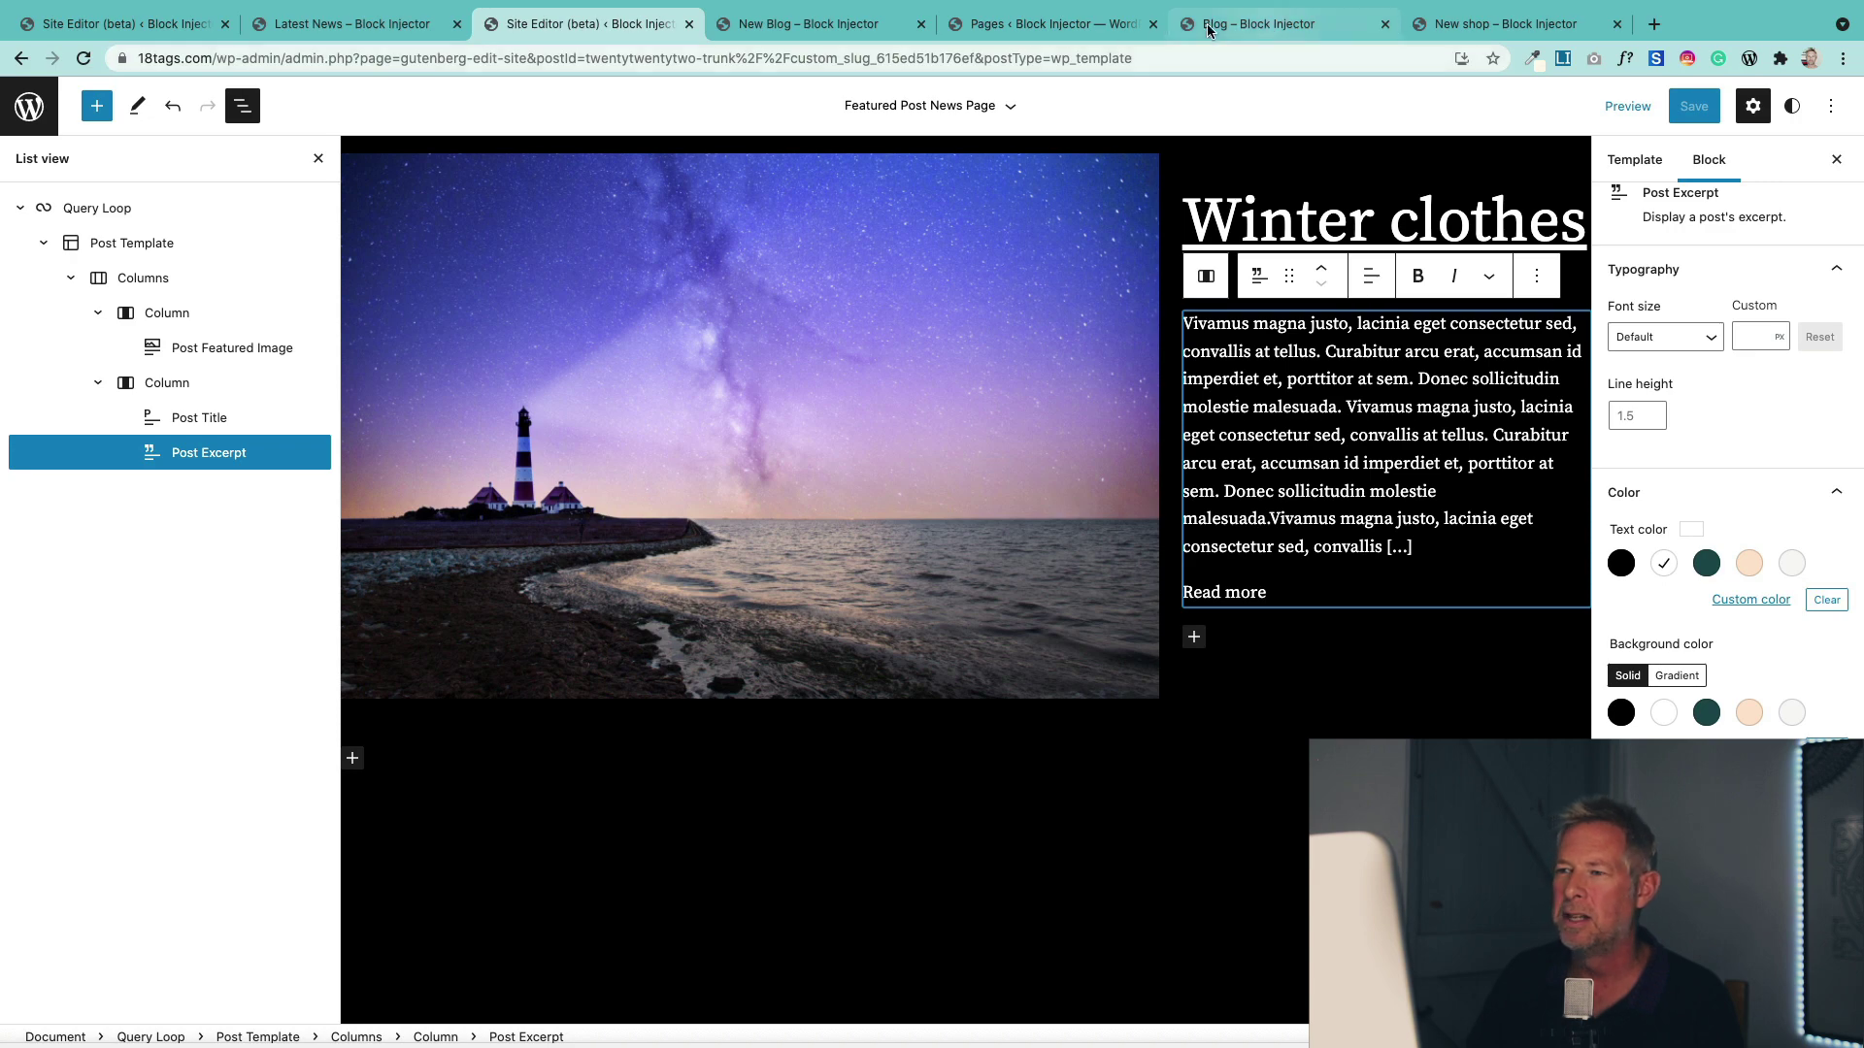
Start a new page from the New Blog browser tab and title it "My lovely new blog page".
left_click(776, 26)
mouse_move(367, 93)
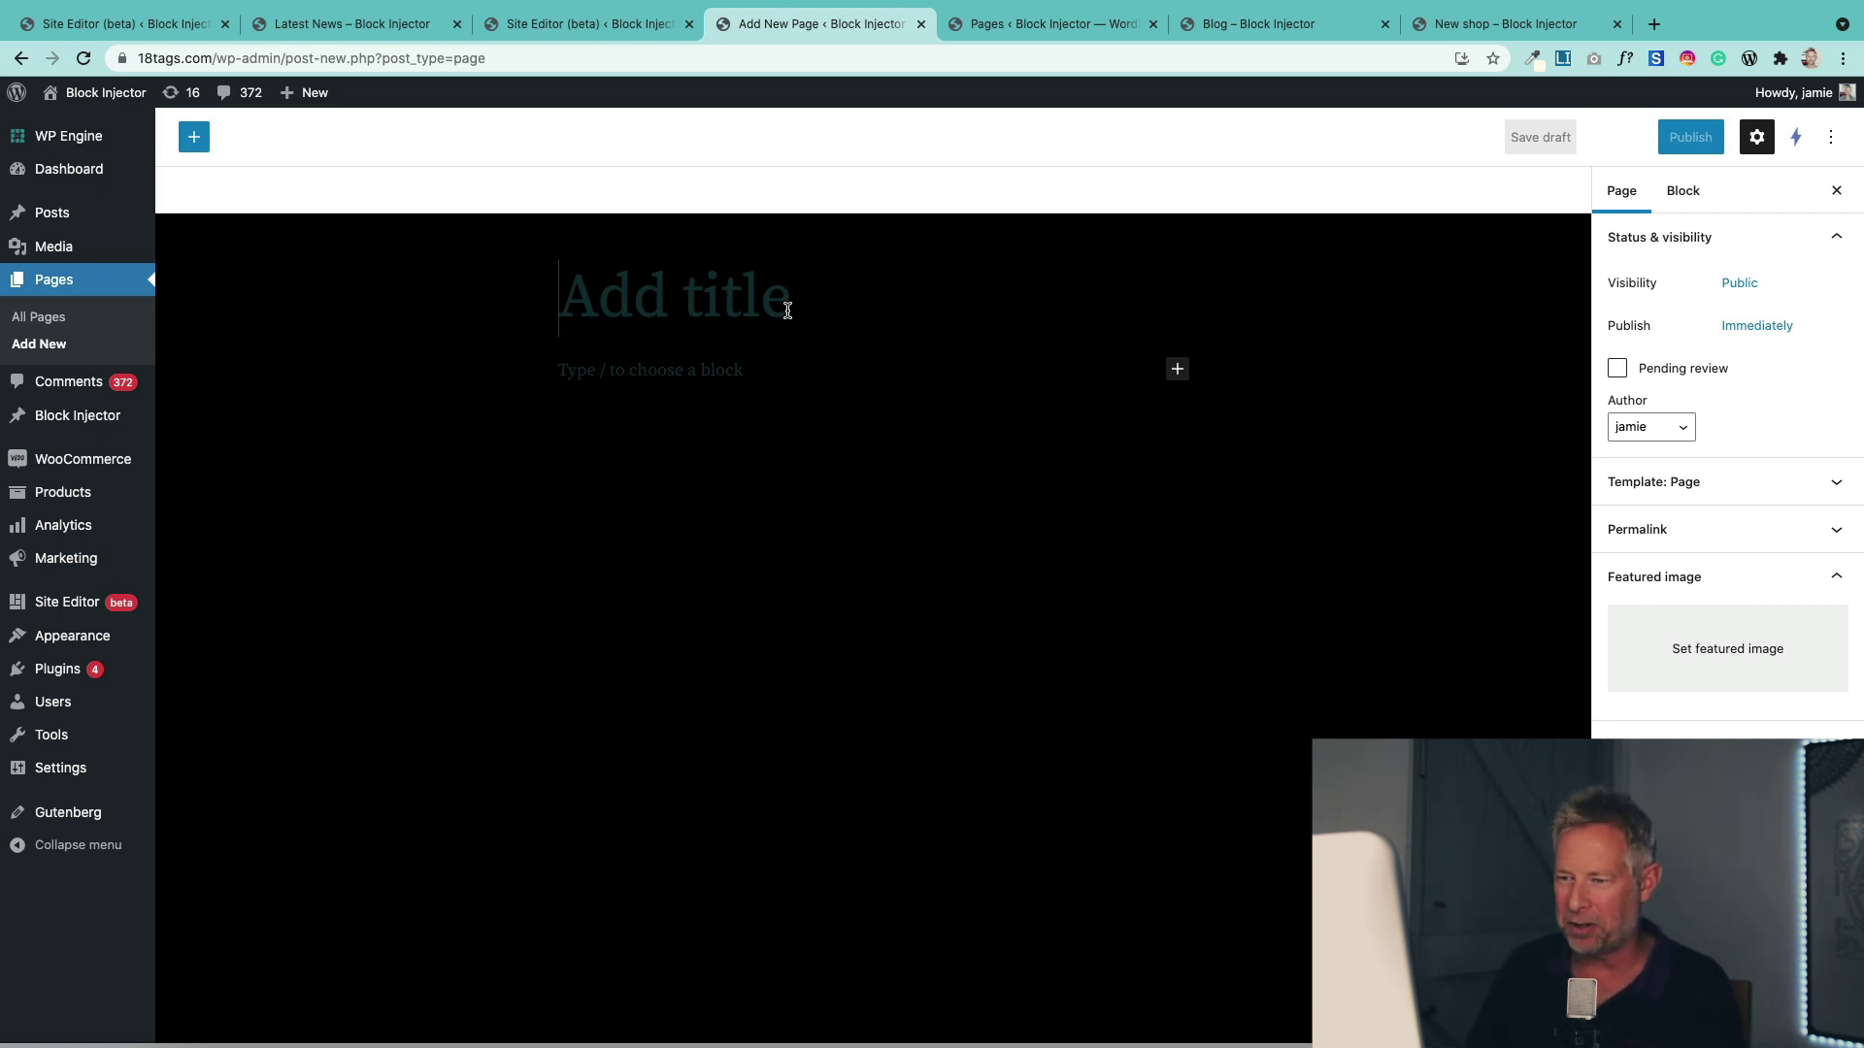
type("My b")
key("BackSpace")
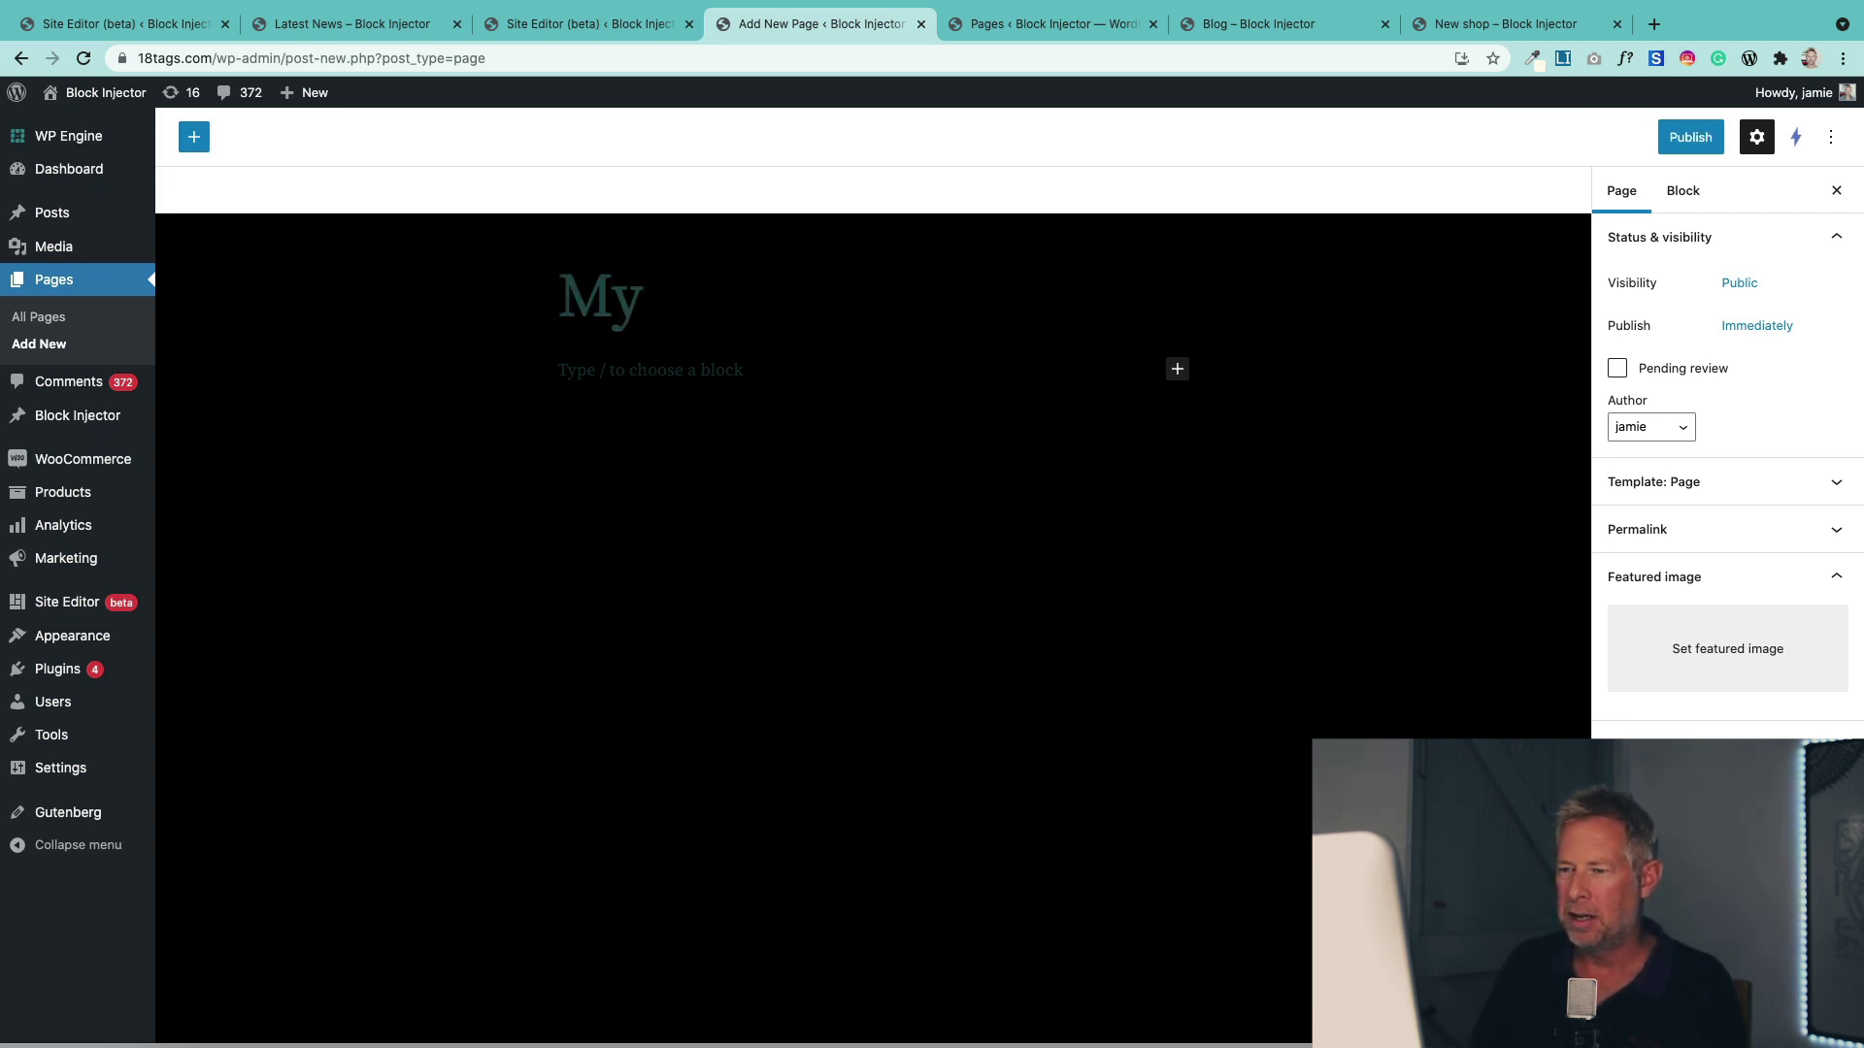
type("lovely new blog ")
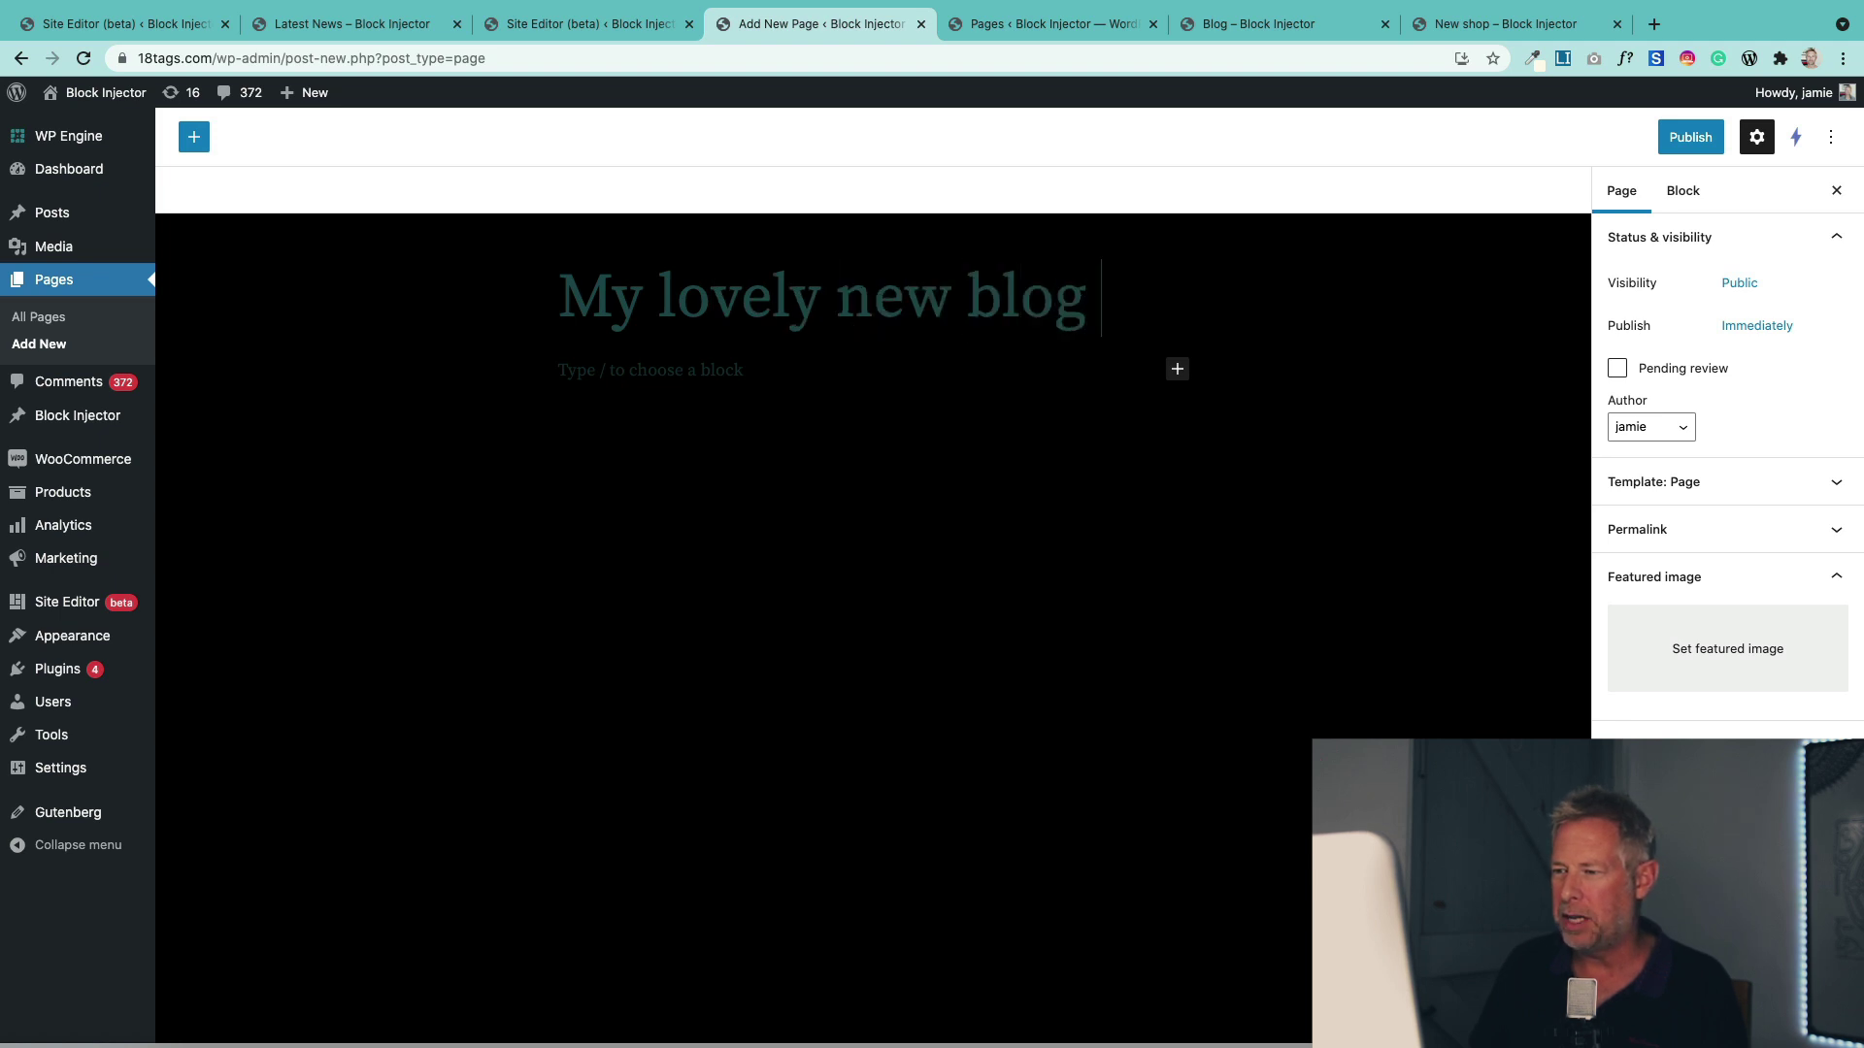
type("page")
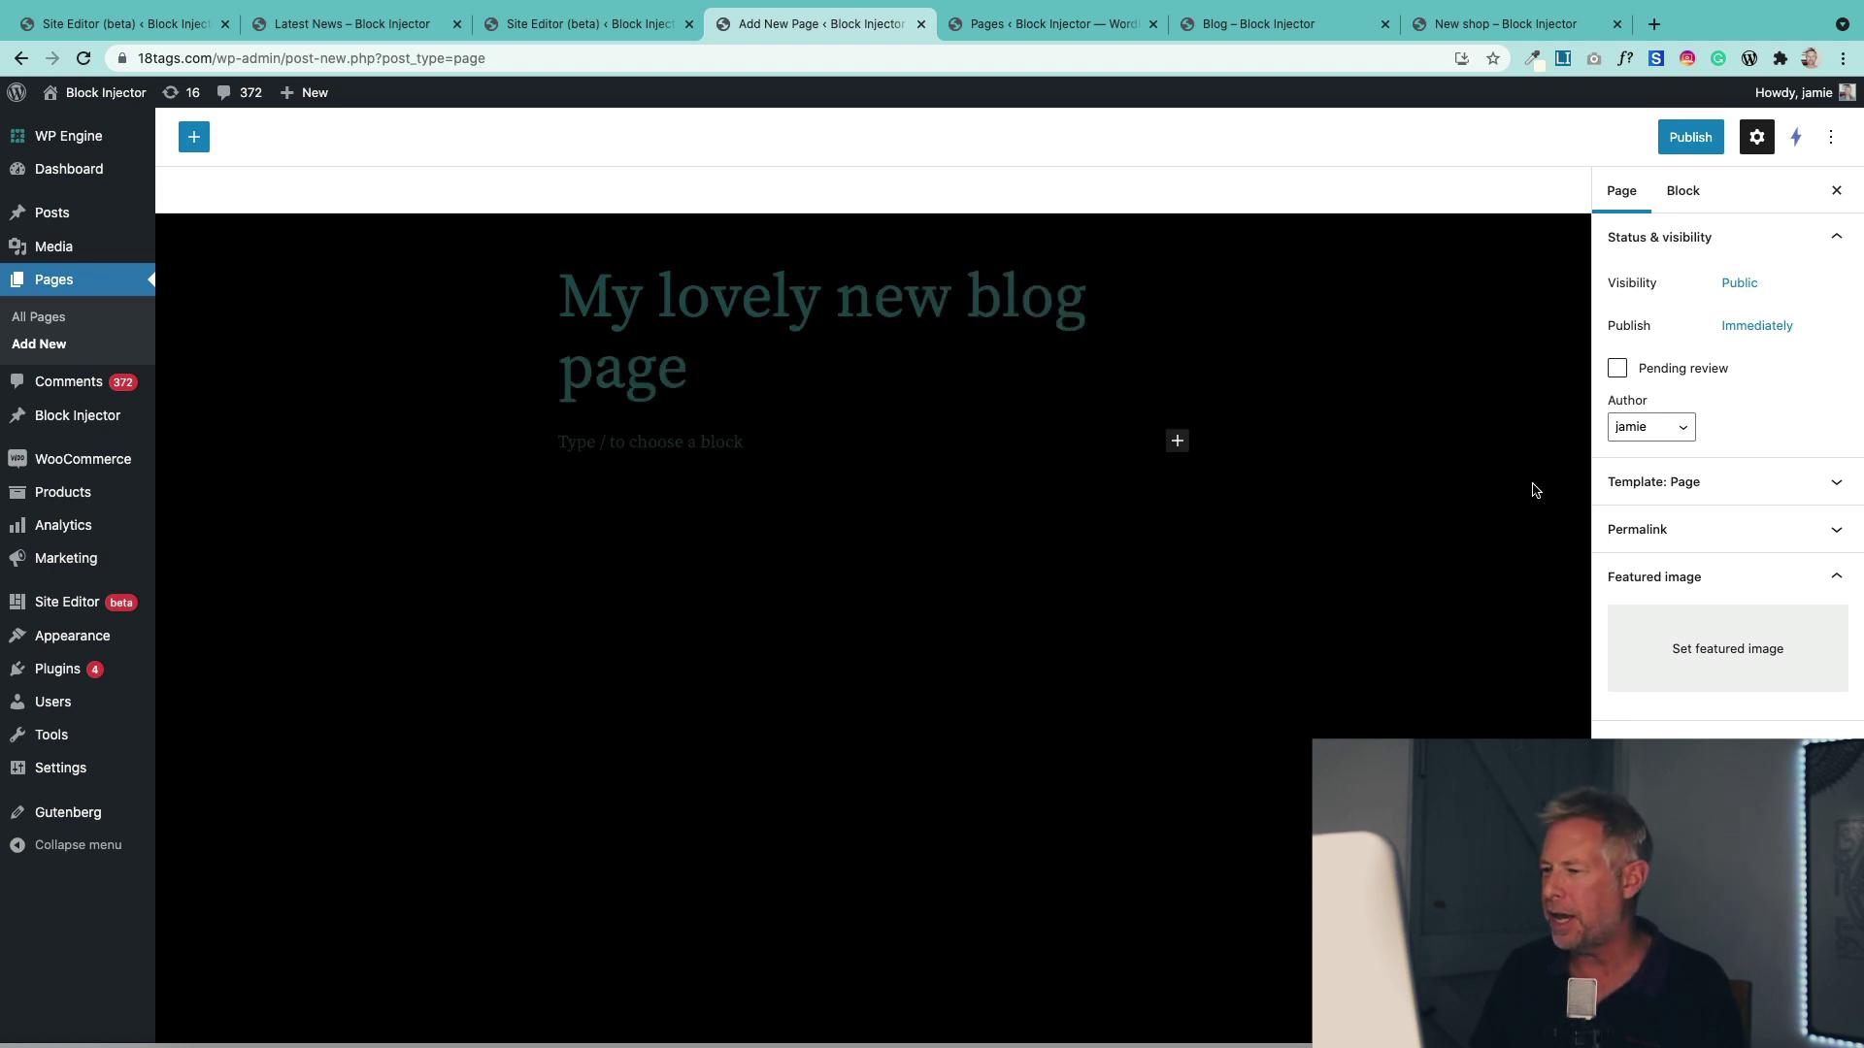
Assign the Featured Post News Page template to the new page.
left_click(1702, 487)
left_click(1714, 525)
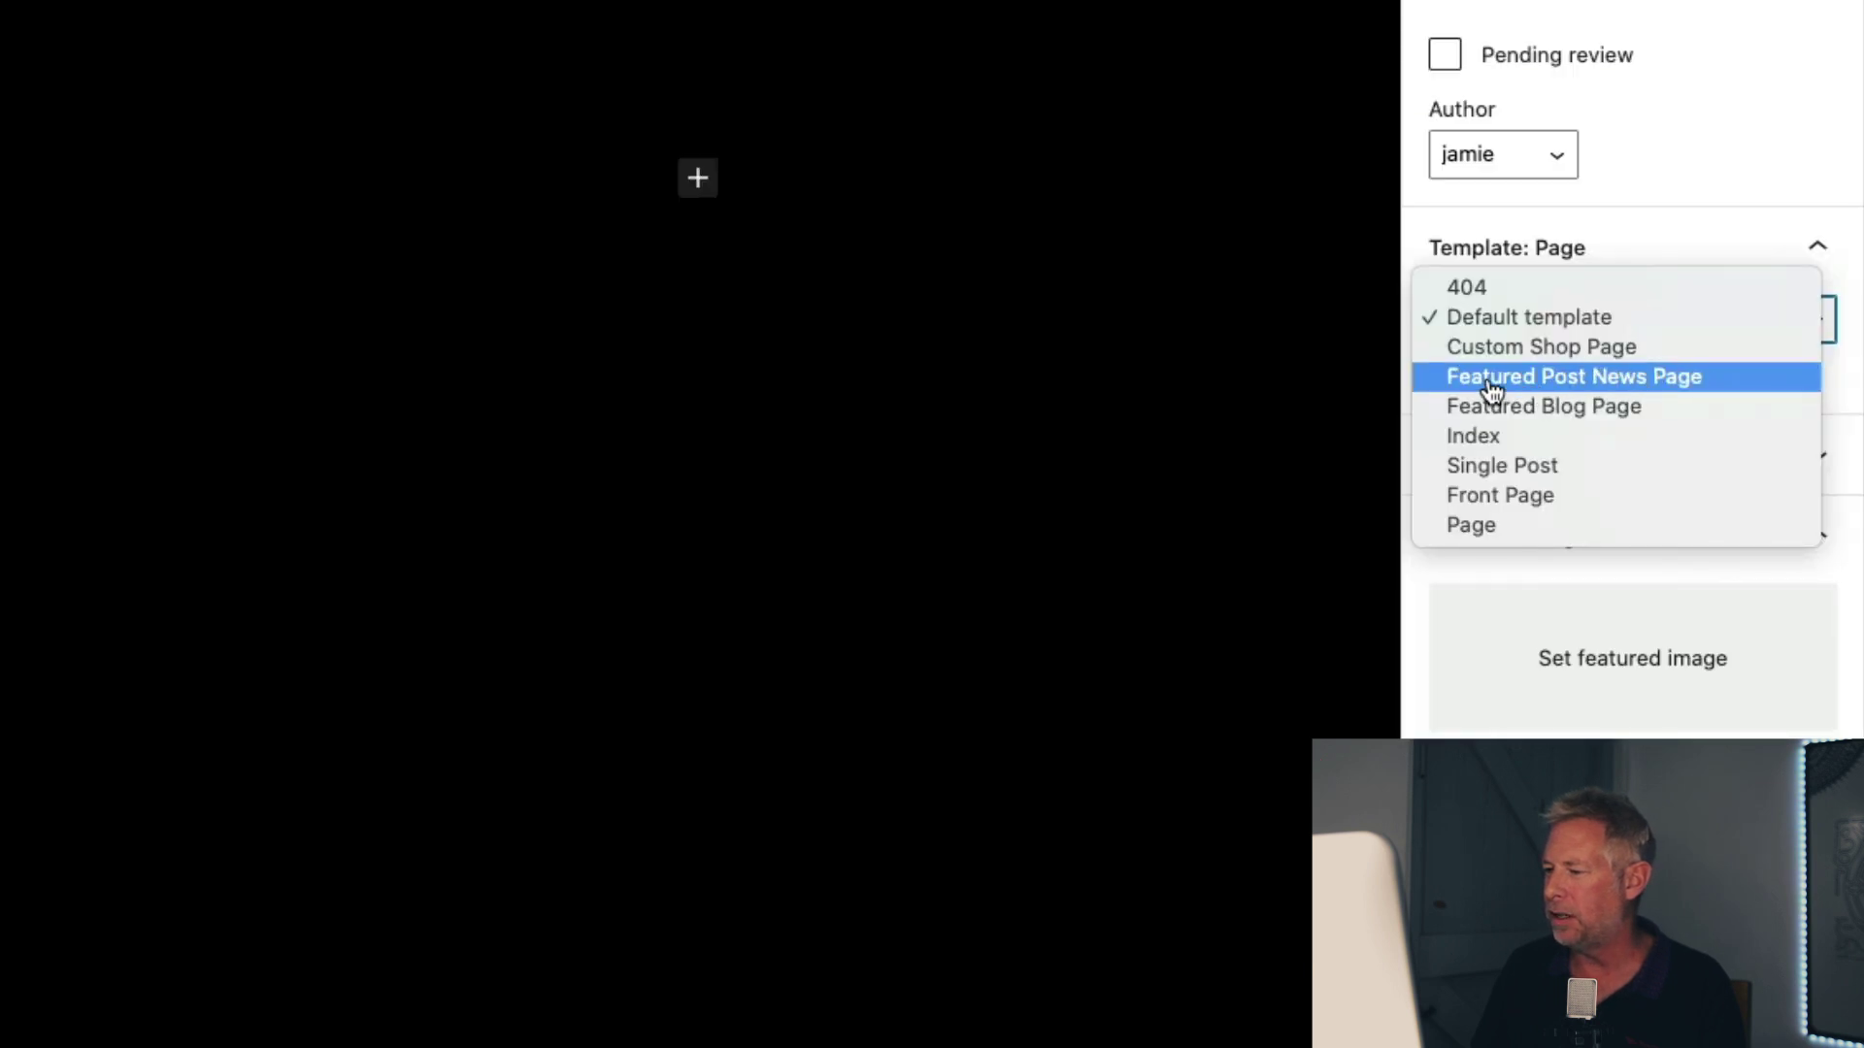
left_click(1535, 378)
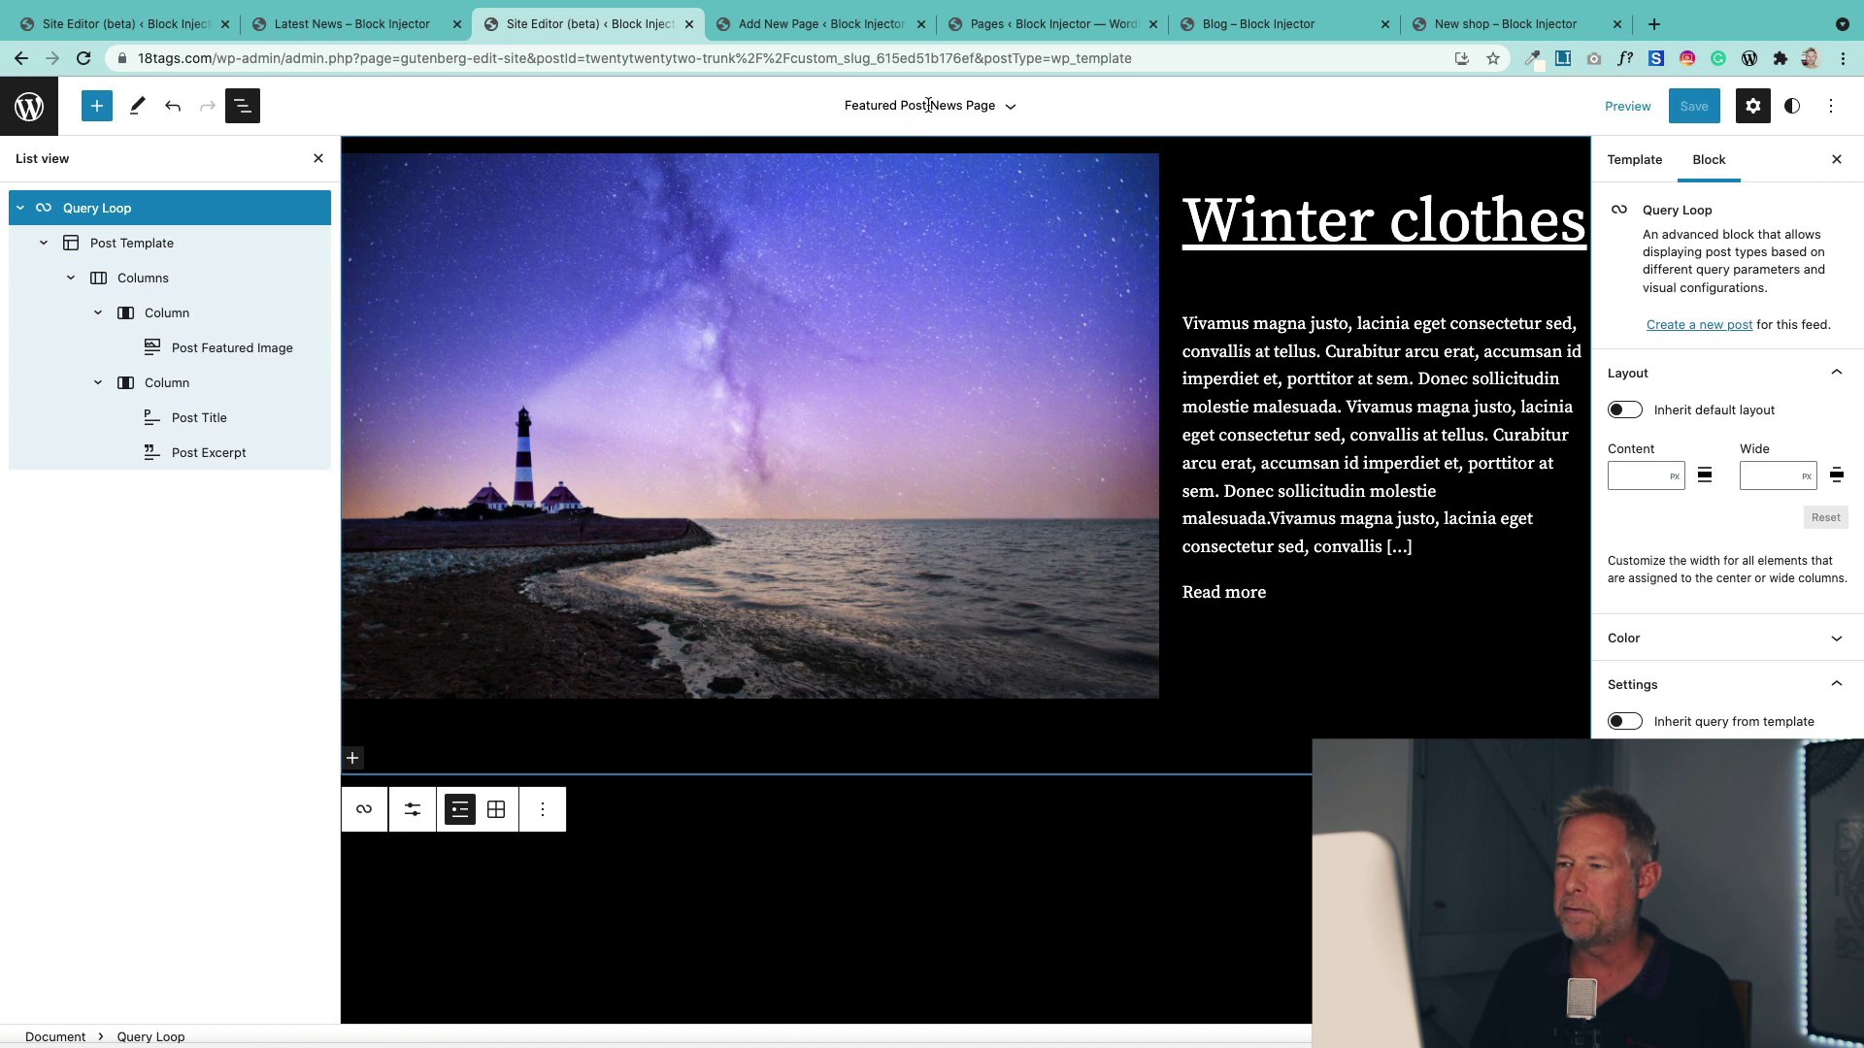
Return to the new page's browser tab, publish the page and view it on the site.
left_click(833, 28)
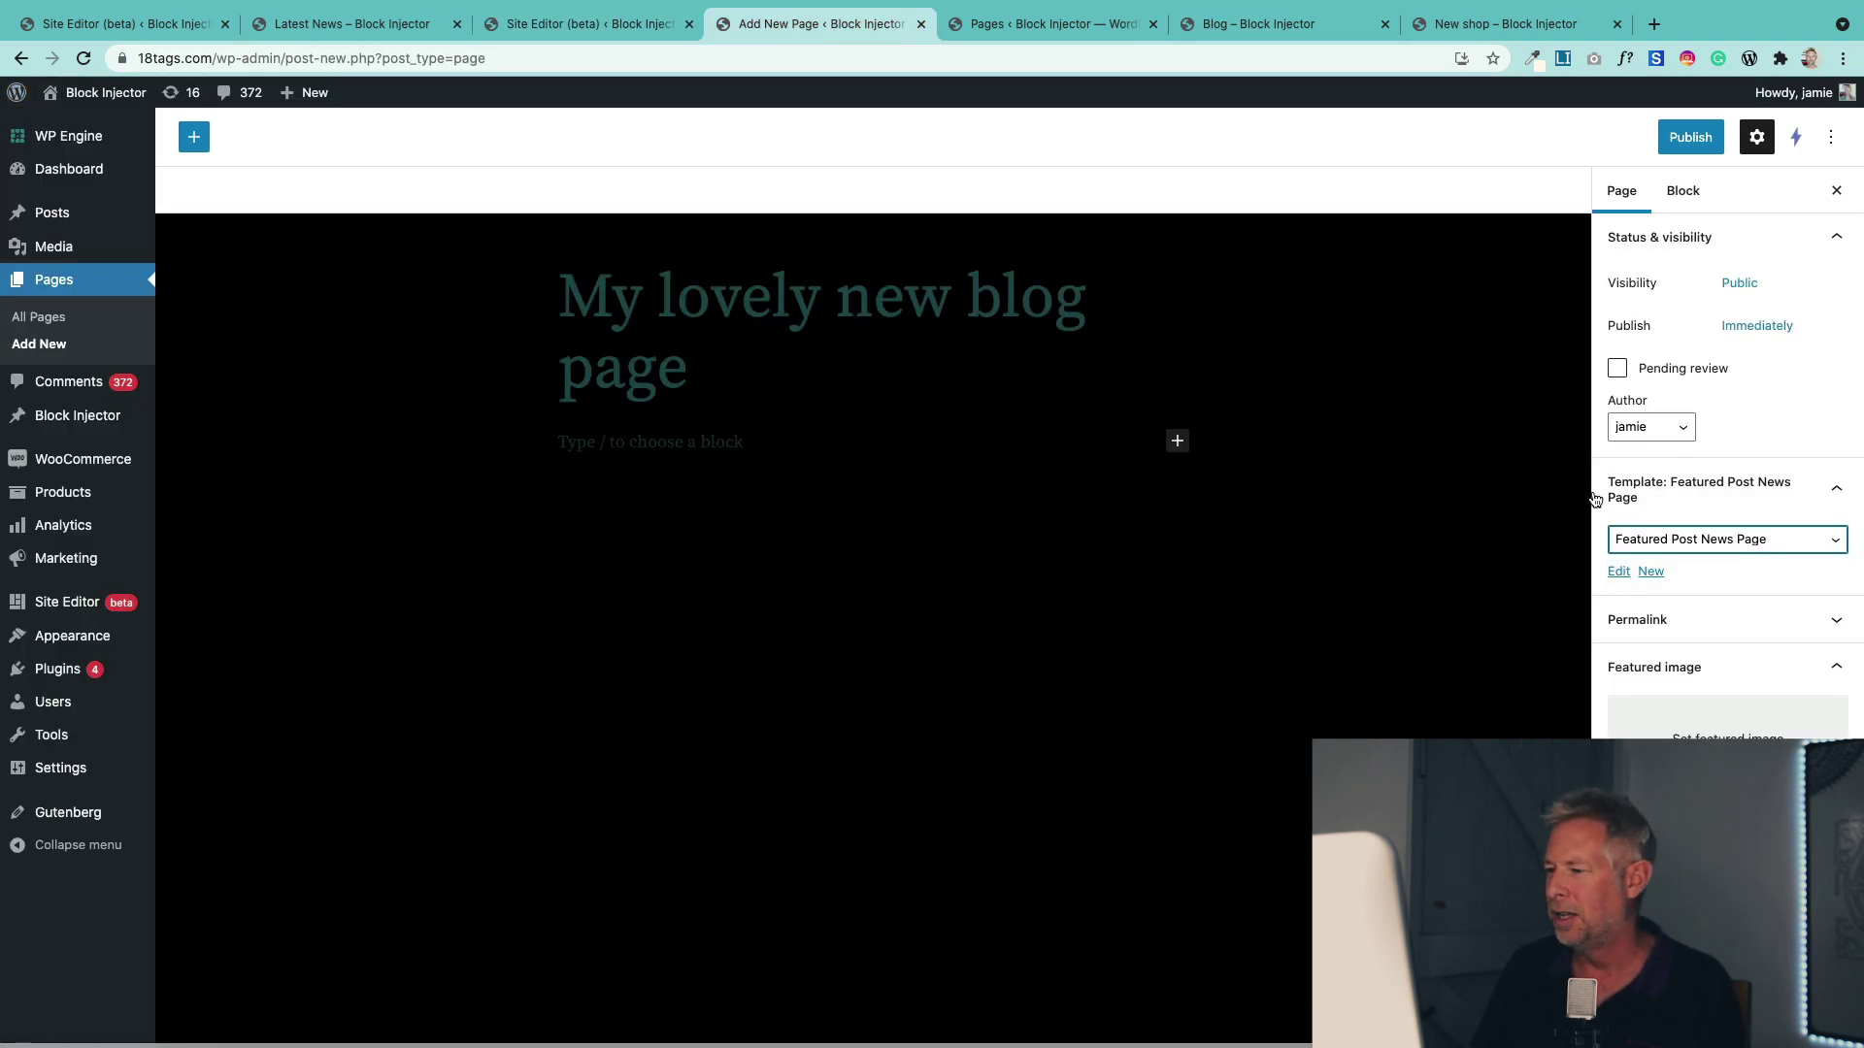
left_click(1691, 137)
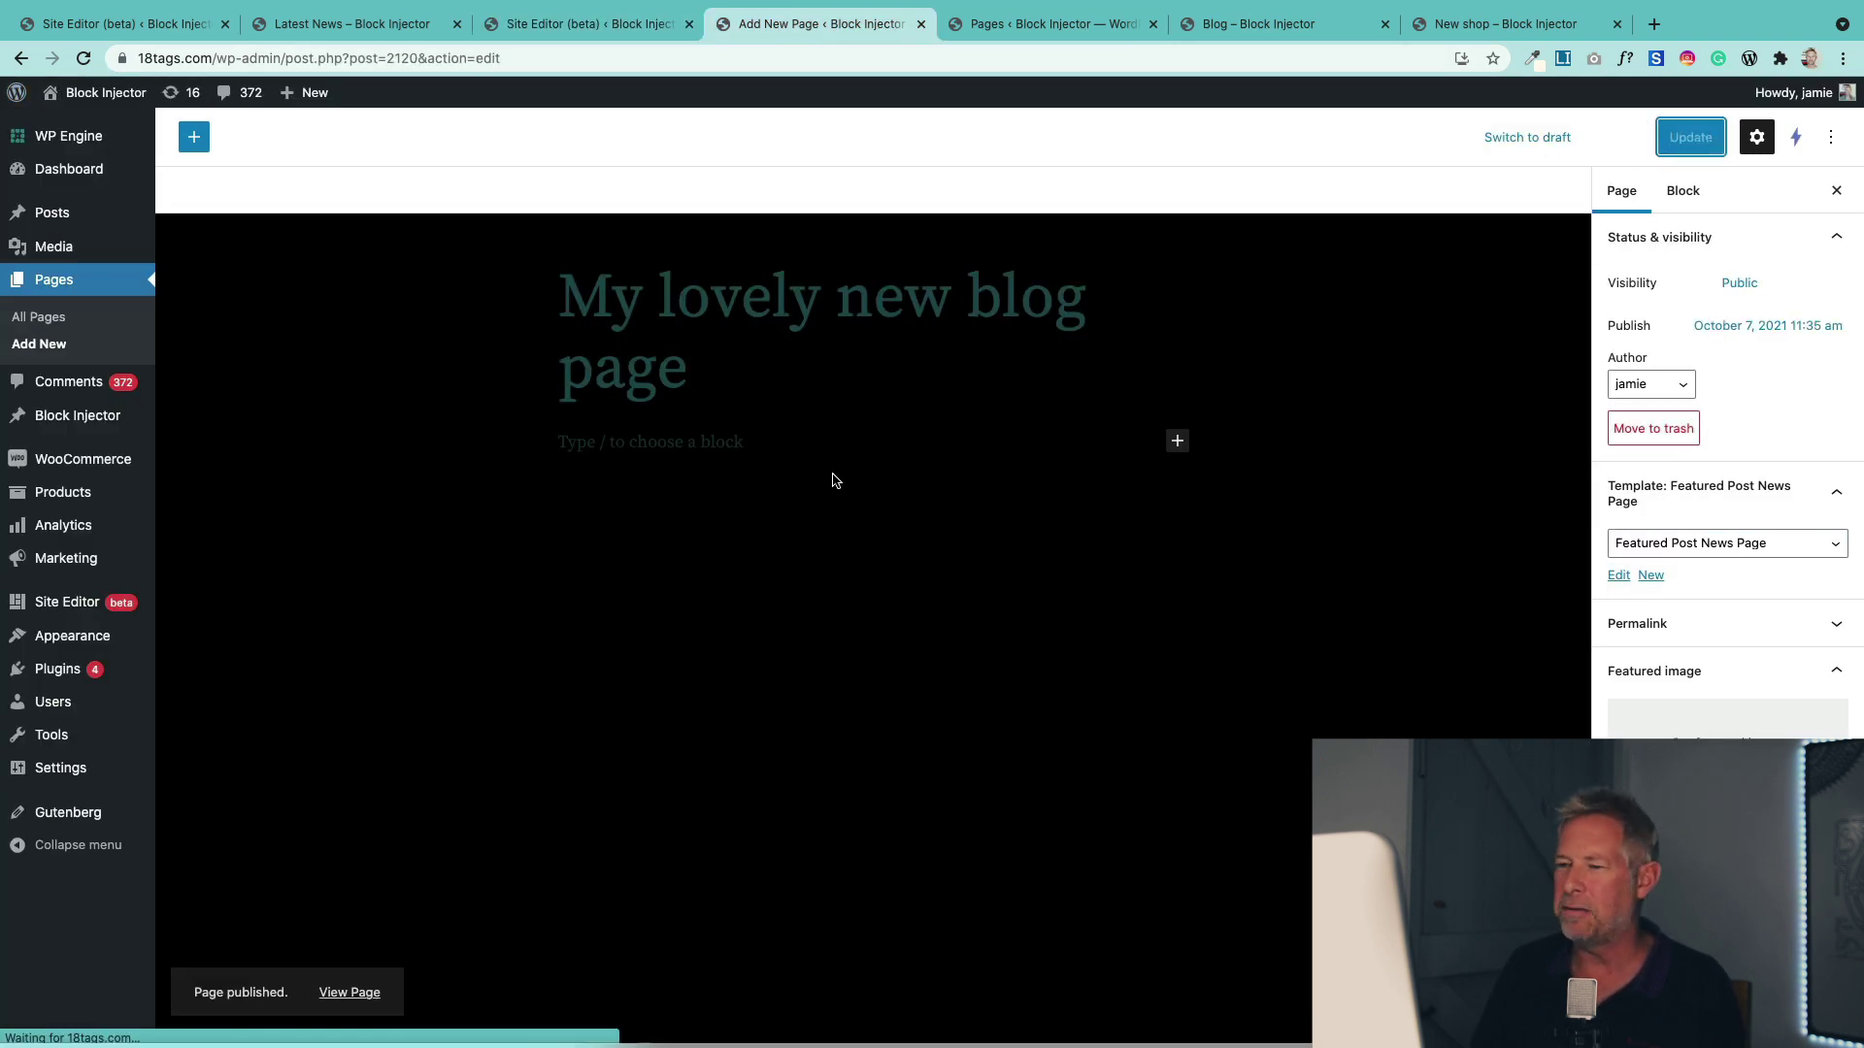
left_click(351, 985)
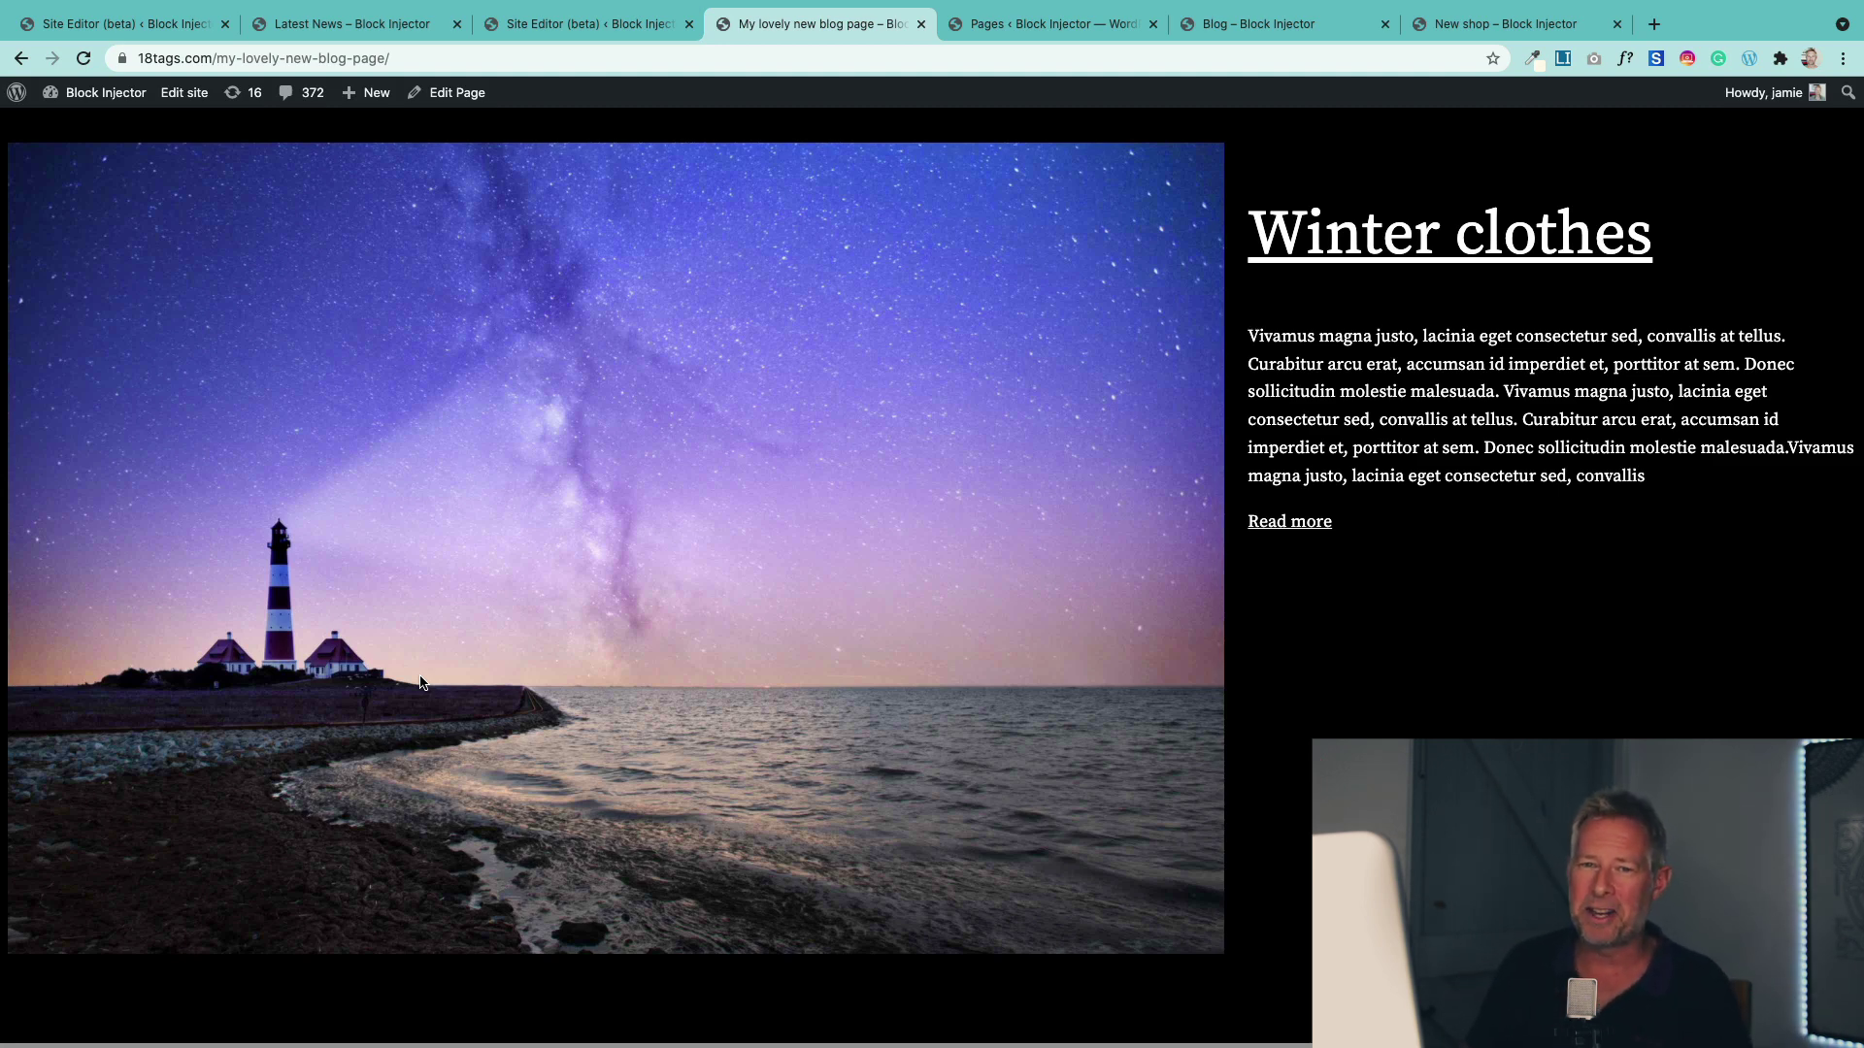
Return to the template in the Site Editor and insert a second Query Loop block below the featured post.
key("ctrl+shift+Tab")
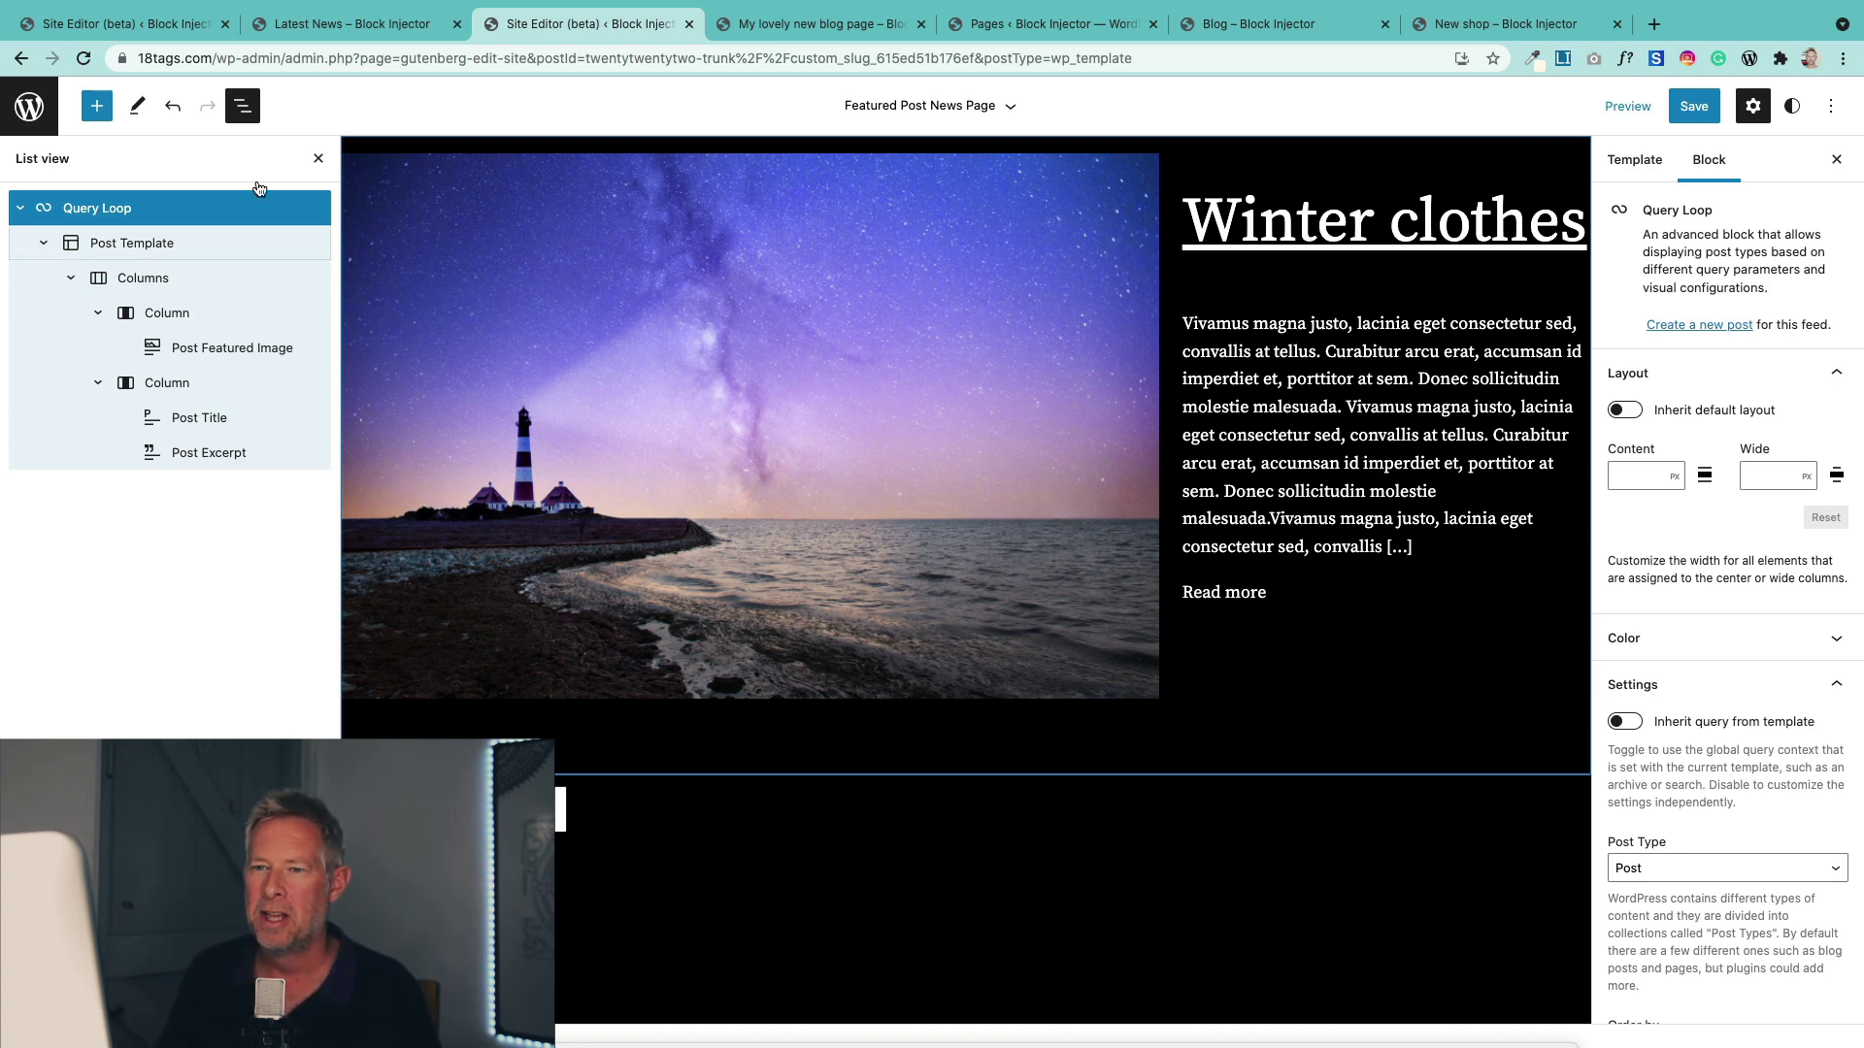
left_click(98, 107)
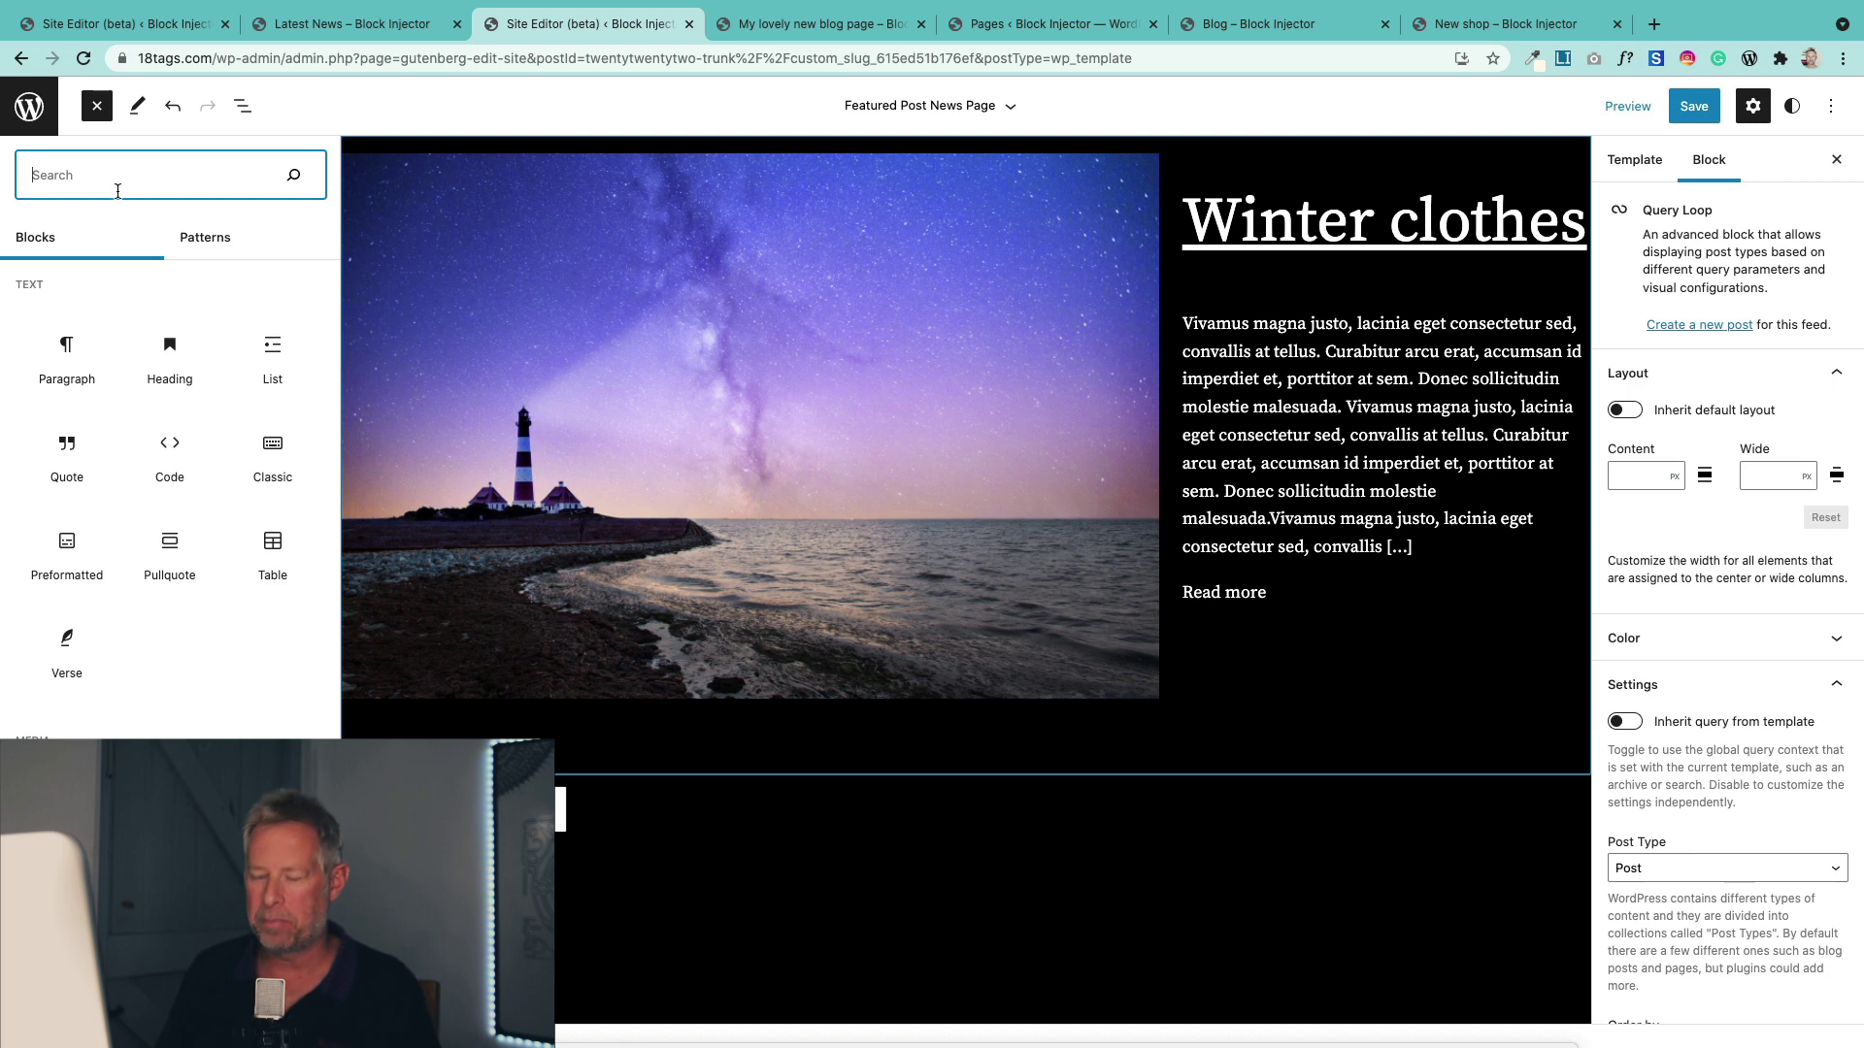
type("qu")
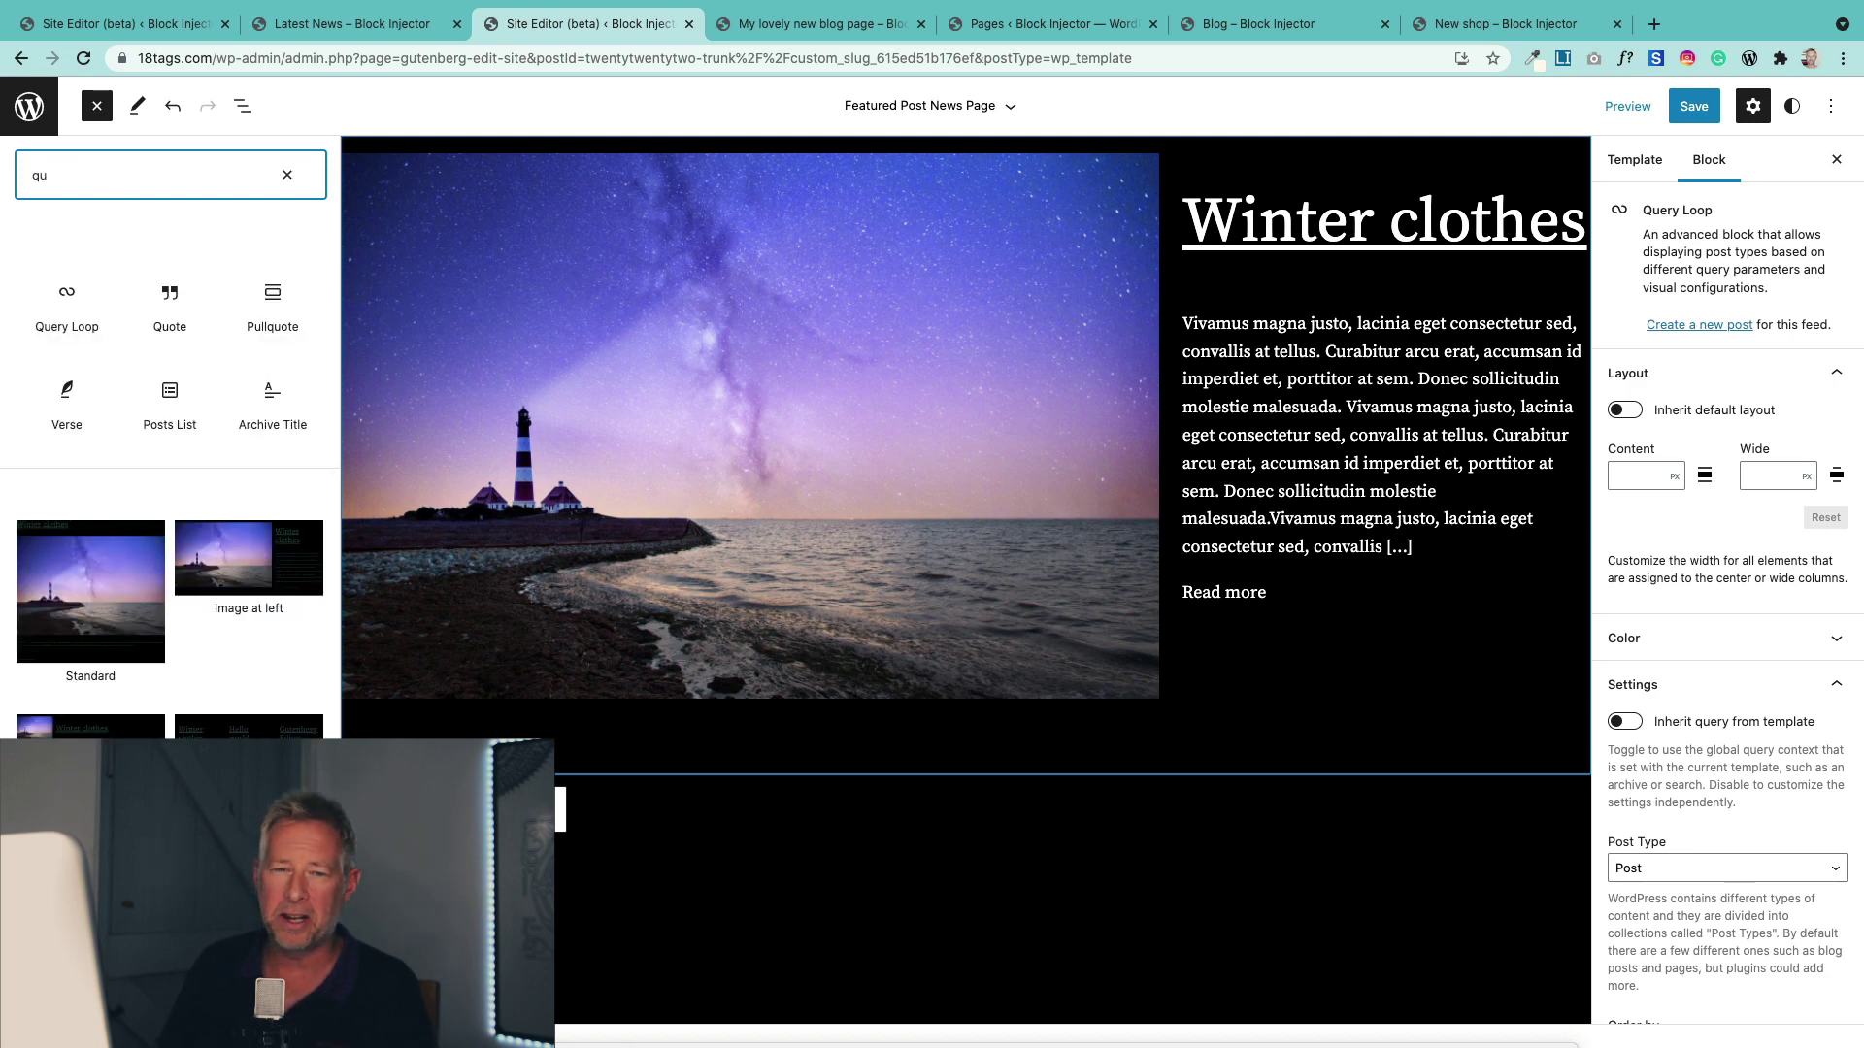
left_click(39, 282)
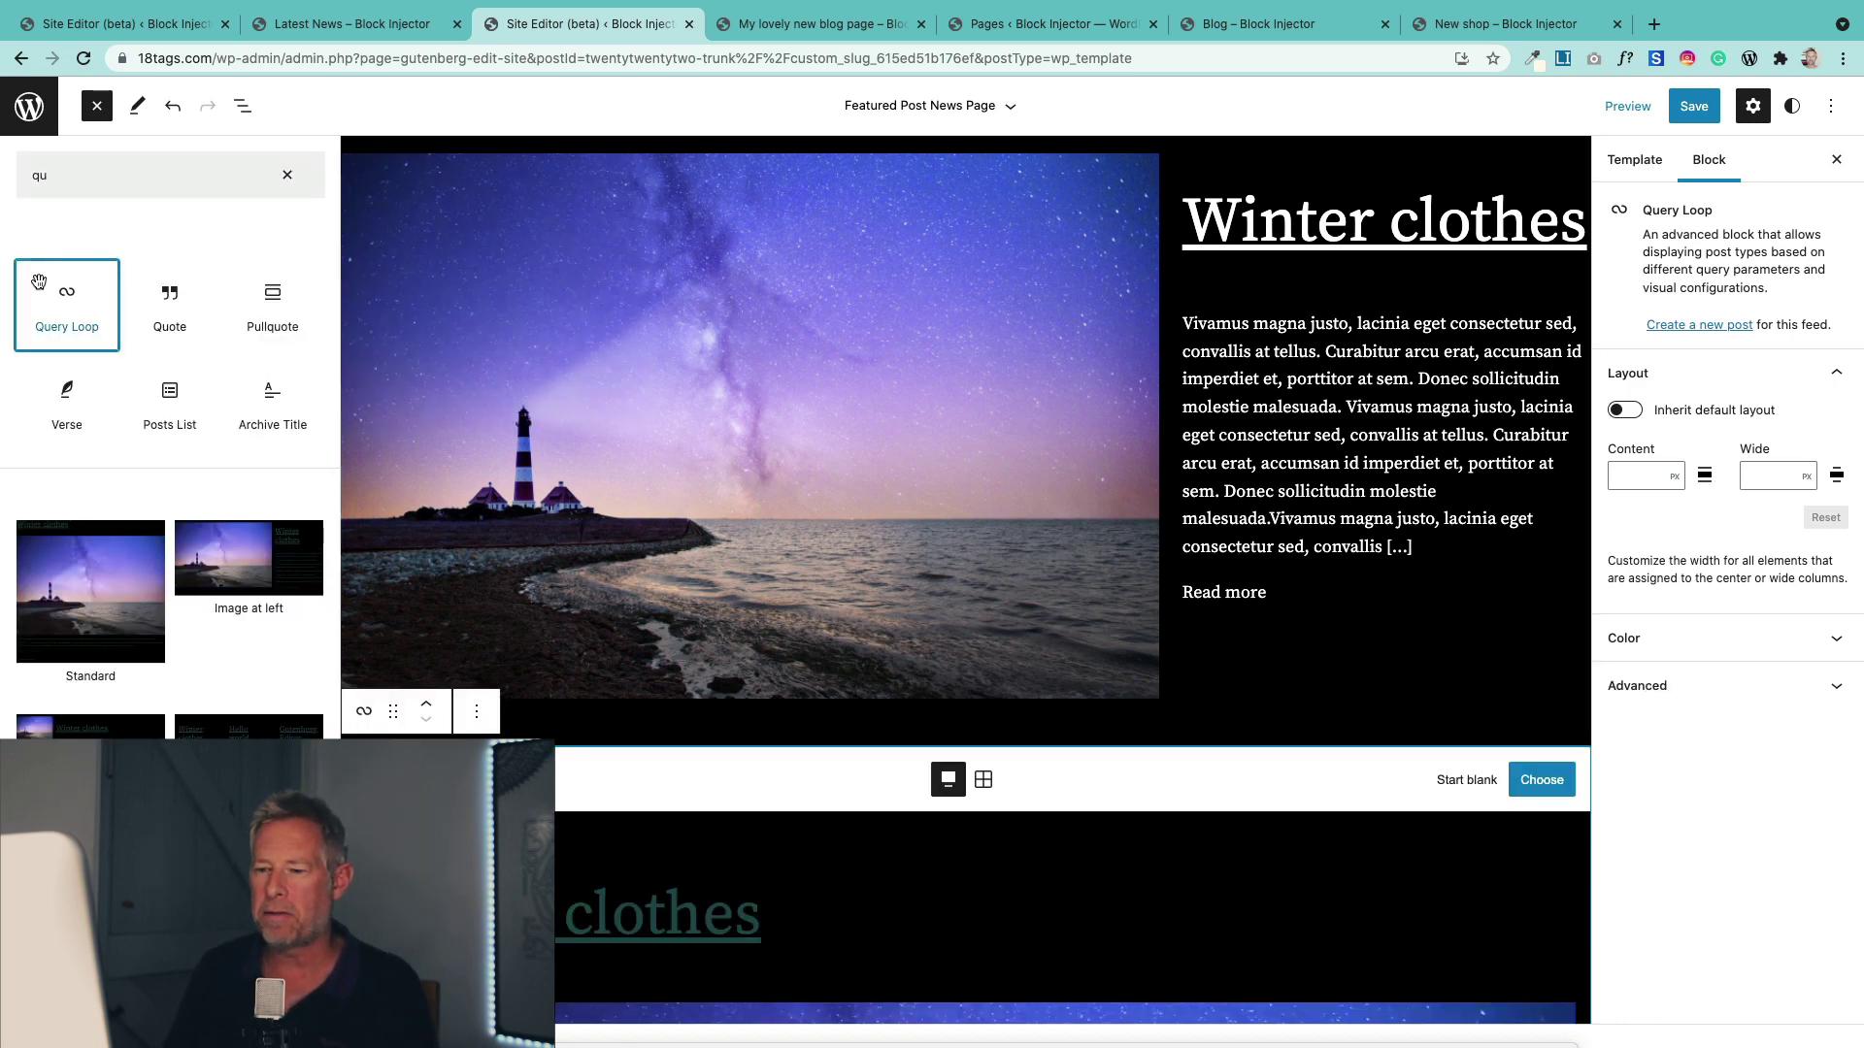
Browse the new Query Loop's starter patterns and choose the three-column grid with titles, excerpts and dates.
scroll(570, 604, "down", 6)
scroll(459, 404, "up", 2)
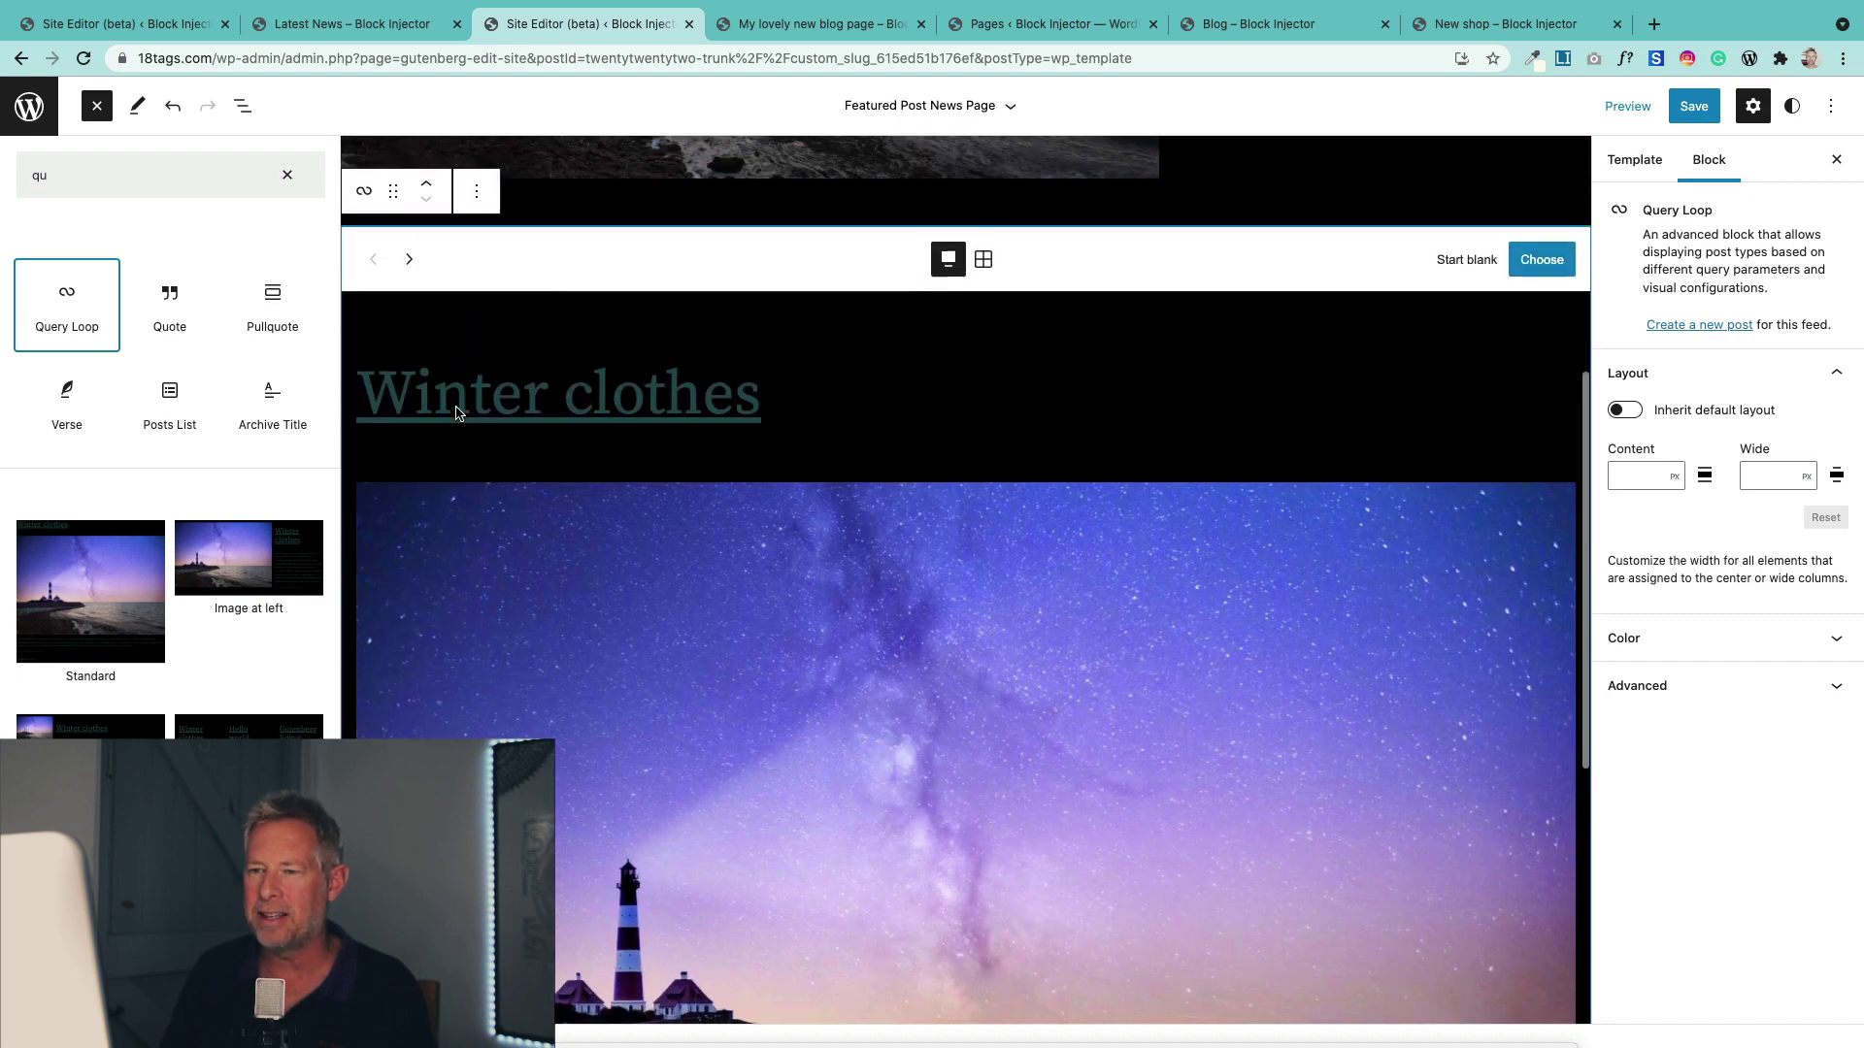
left_click(409, 286)
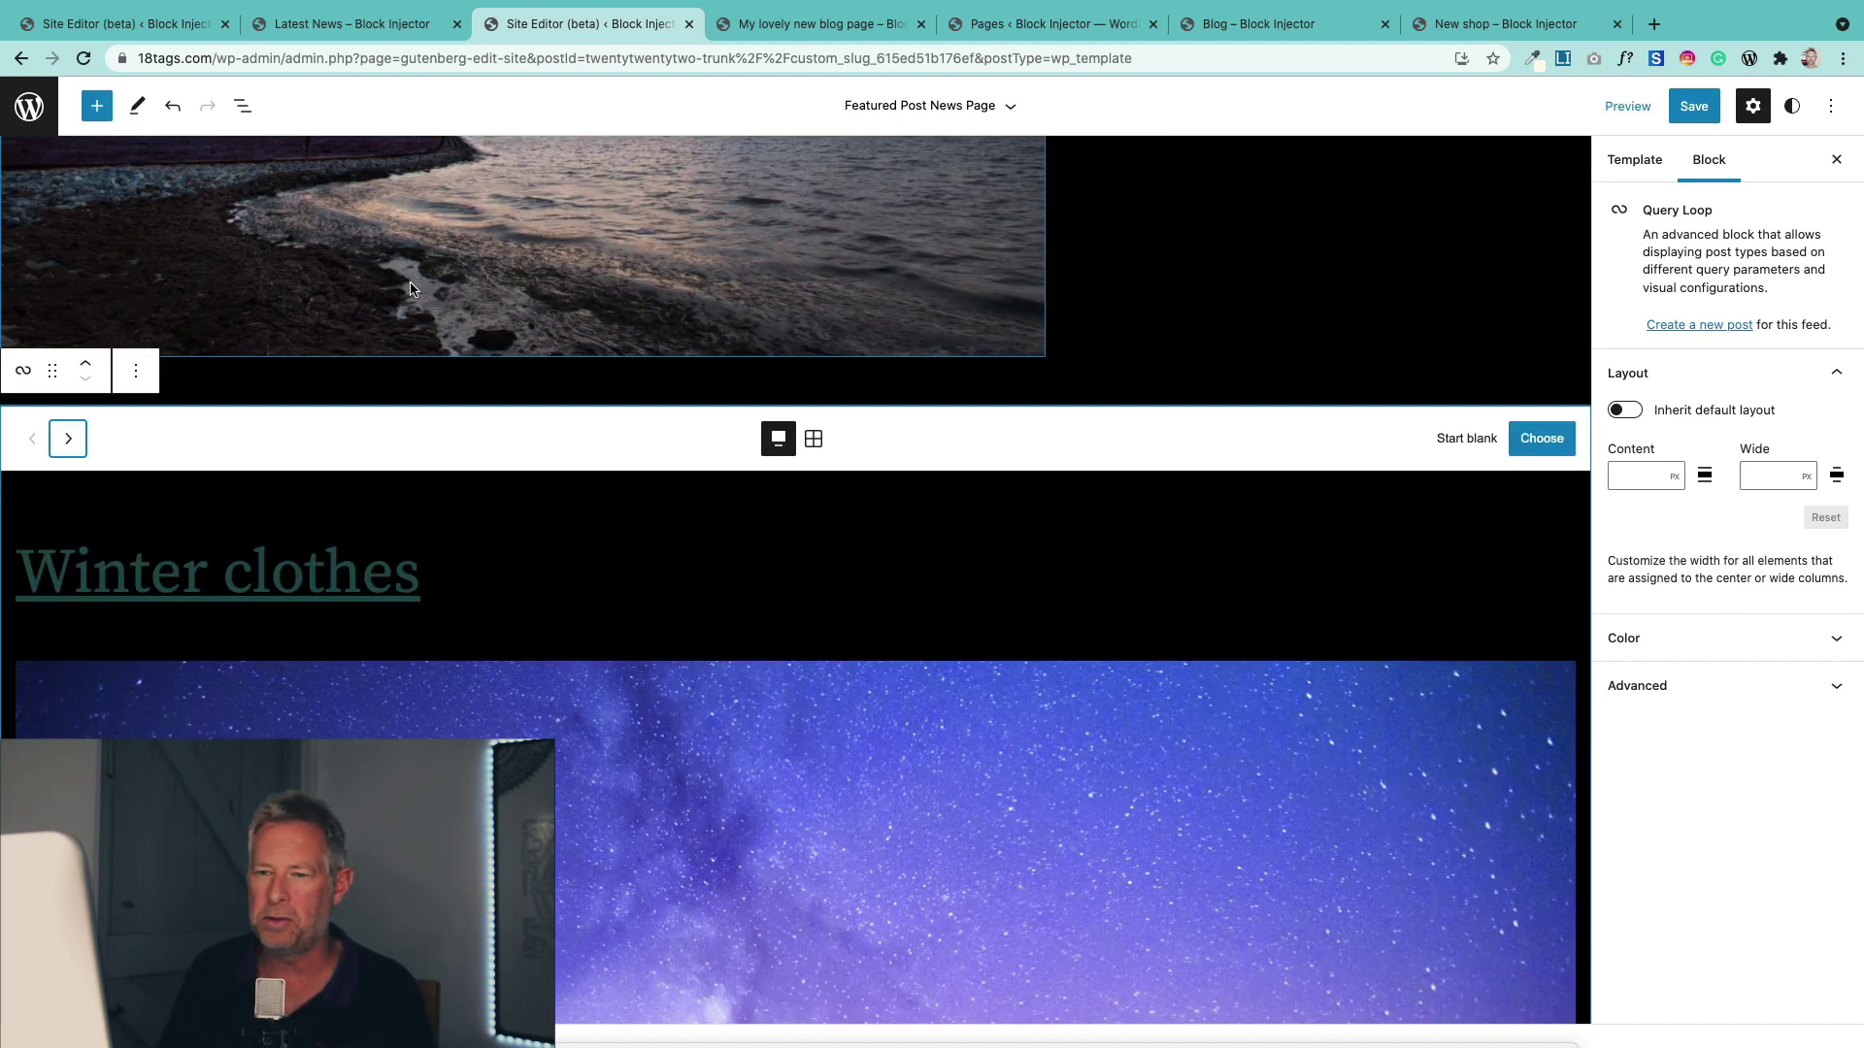
scroll(446, 408, "down", 3)
scroll(107, 310, "up", 2)
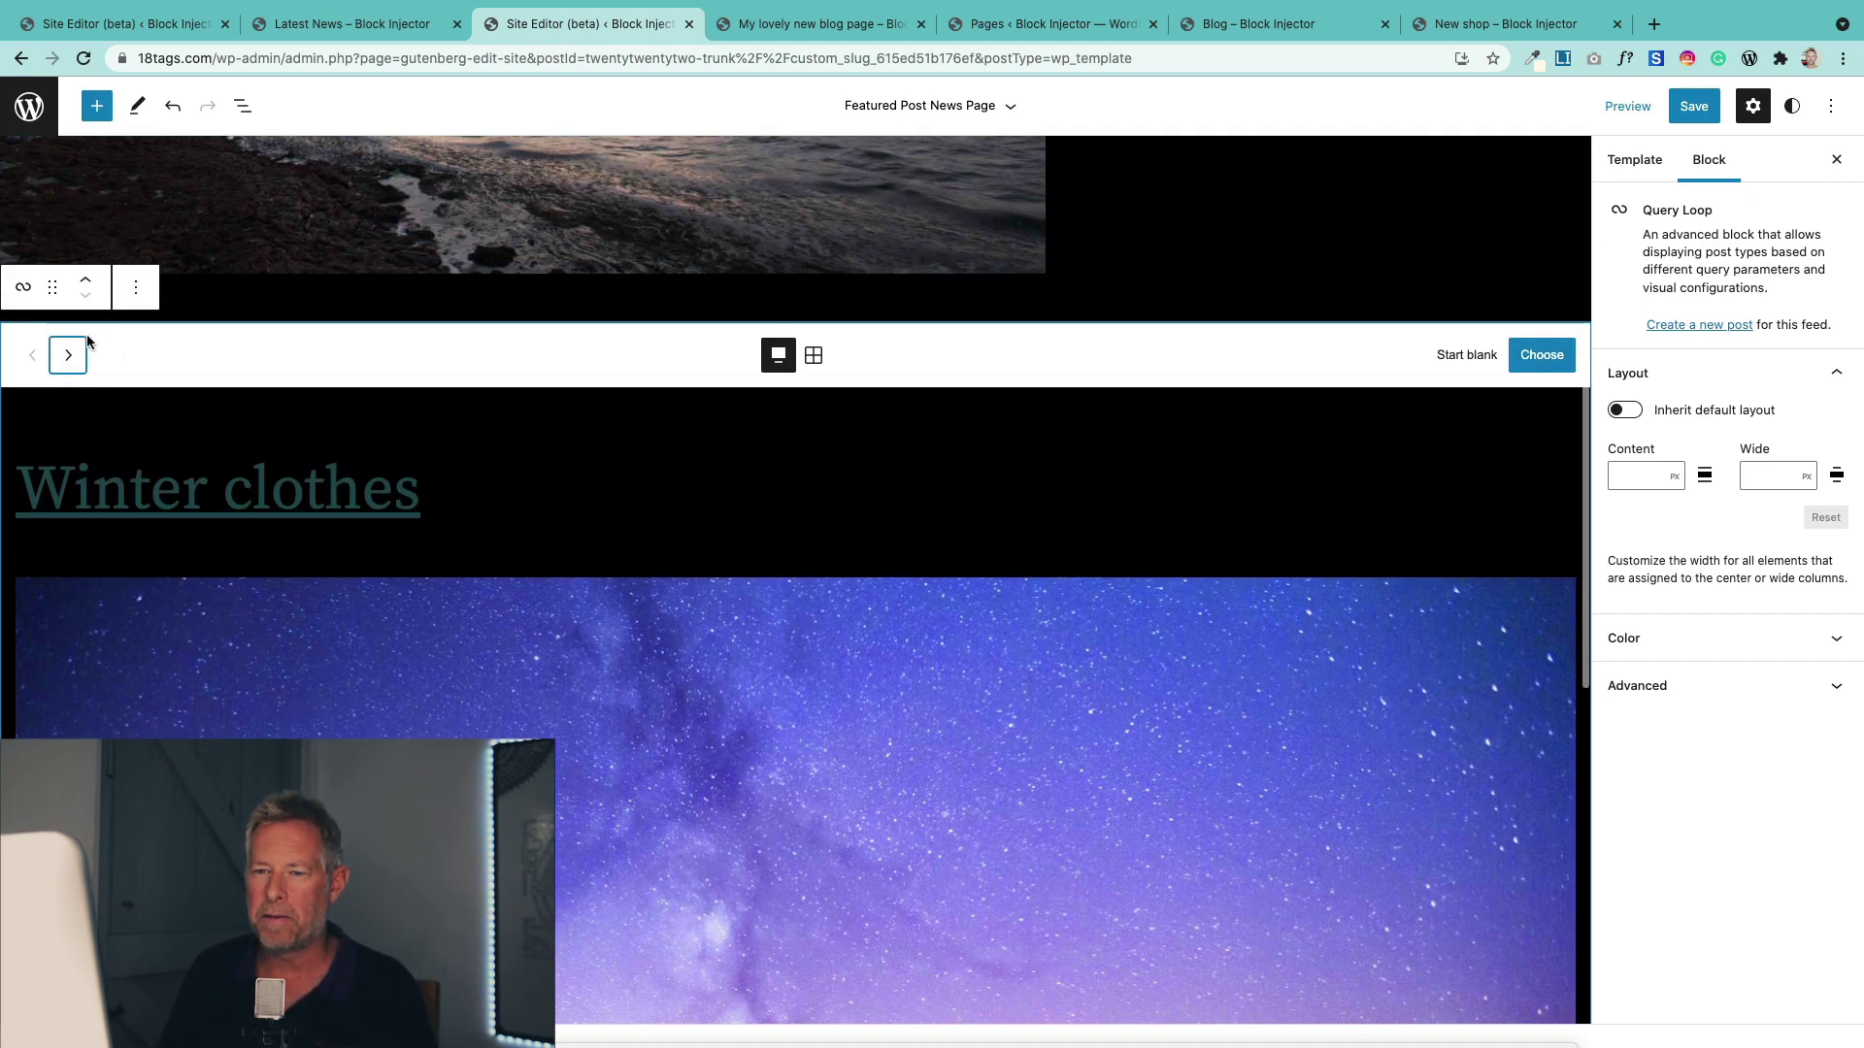
left_click(76, 354)
left_click(75, 355)
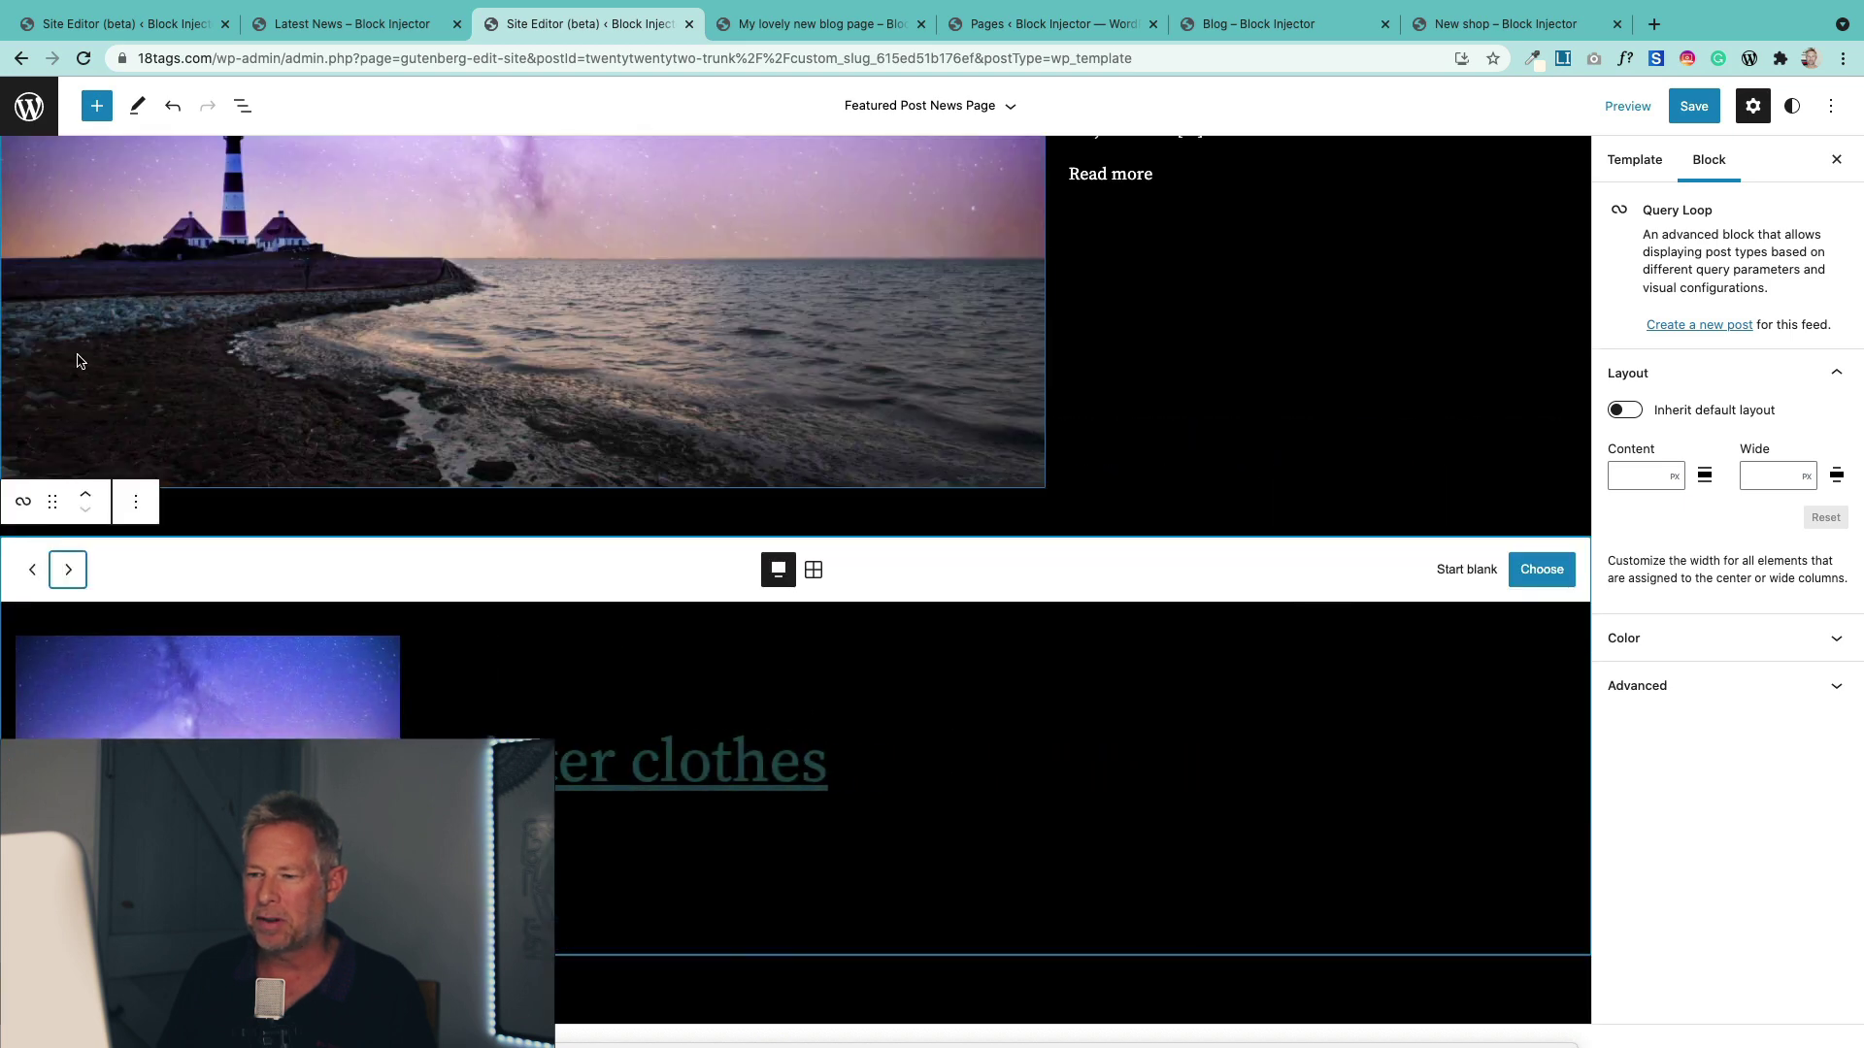
left_click(68, 569)
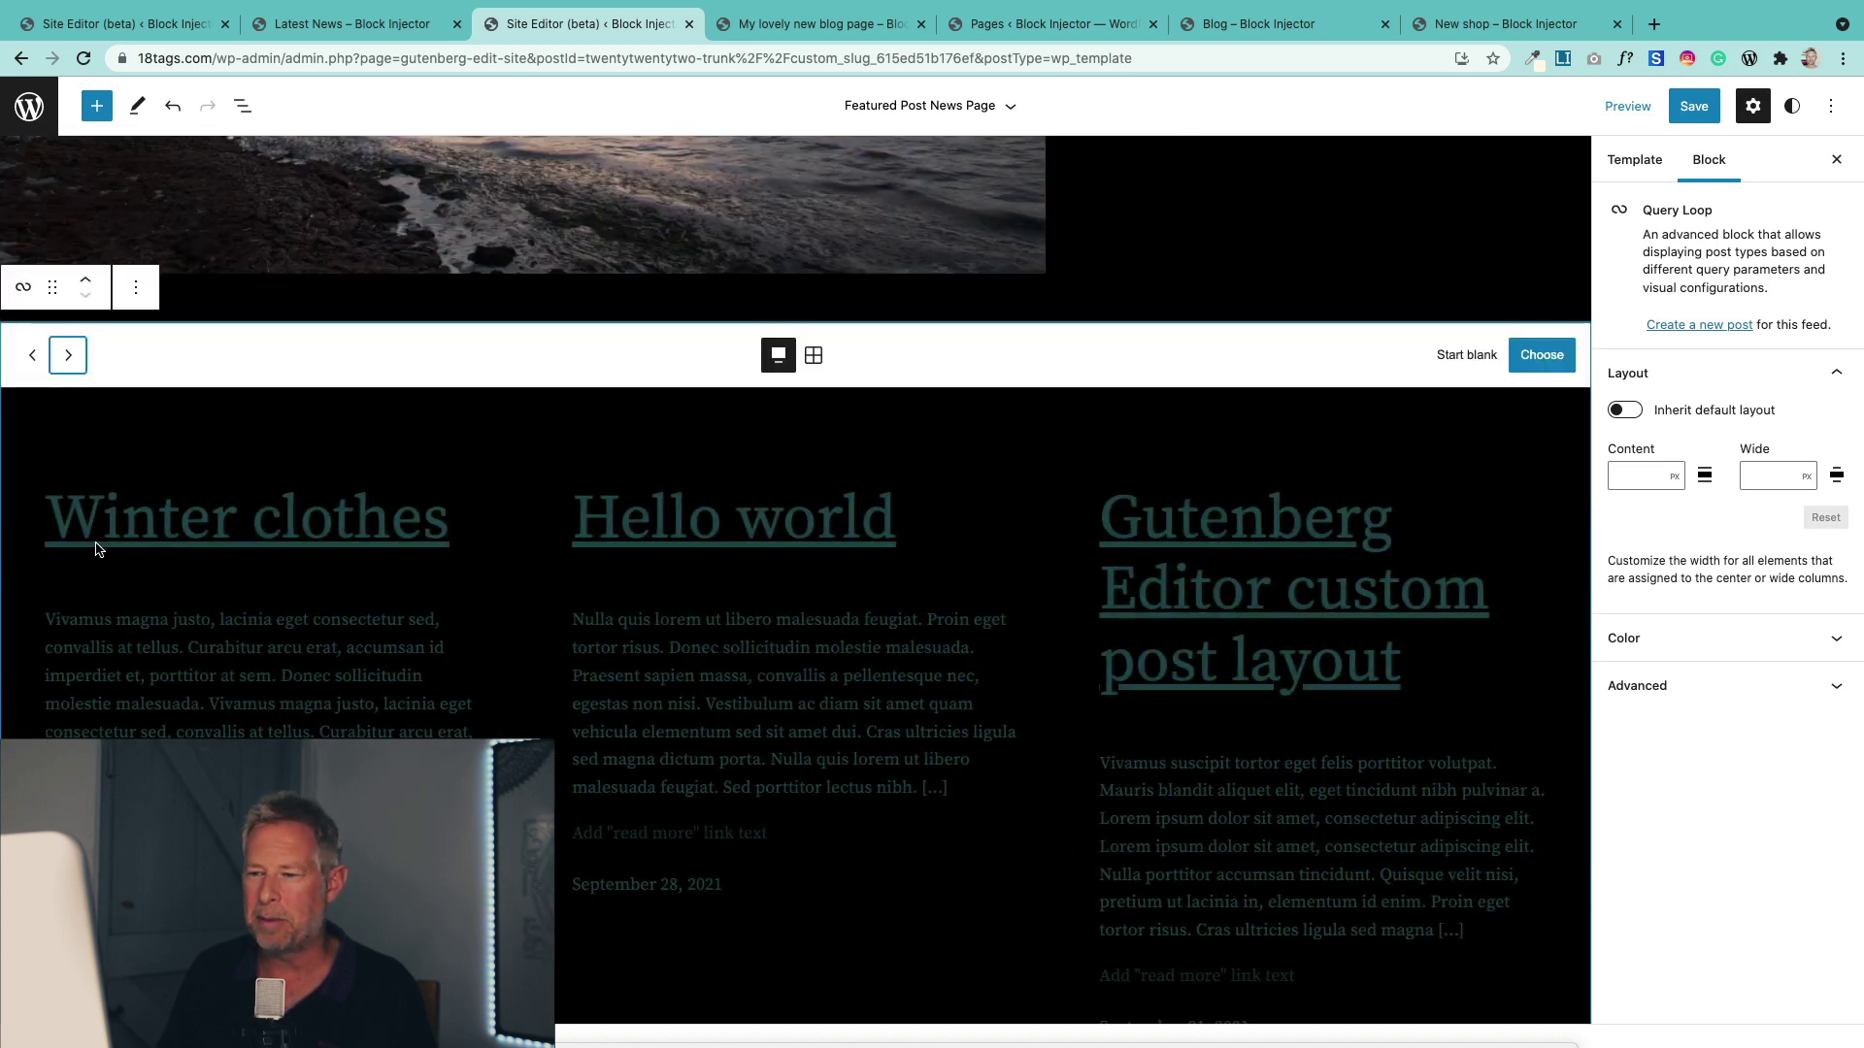
scroll(388, 554, "down", 2)
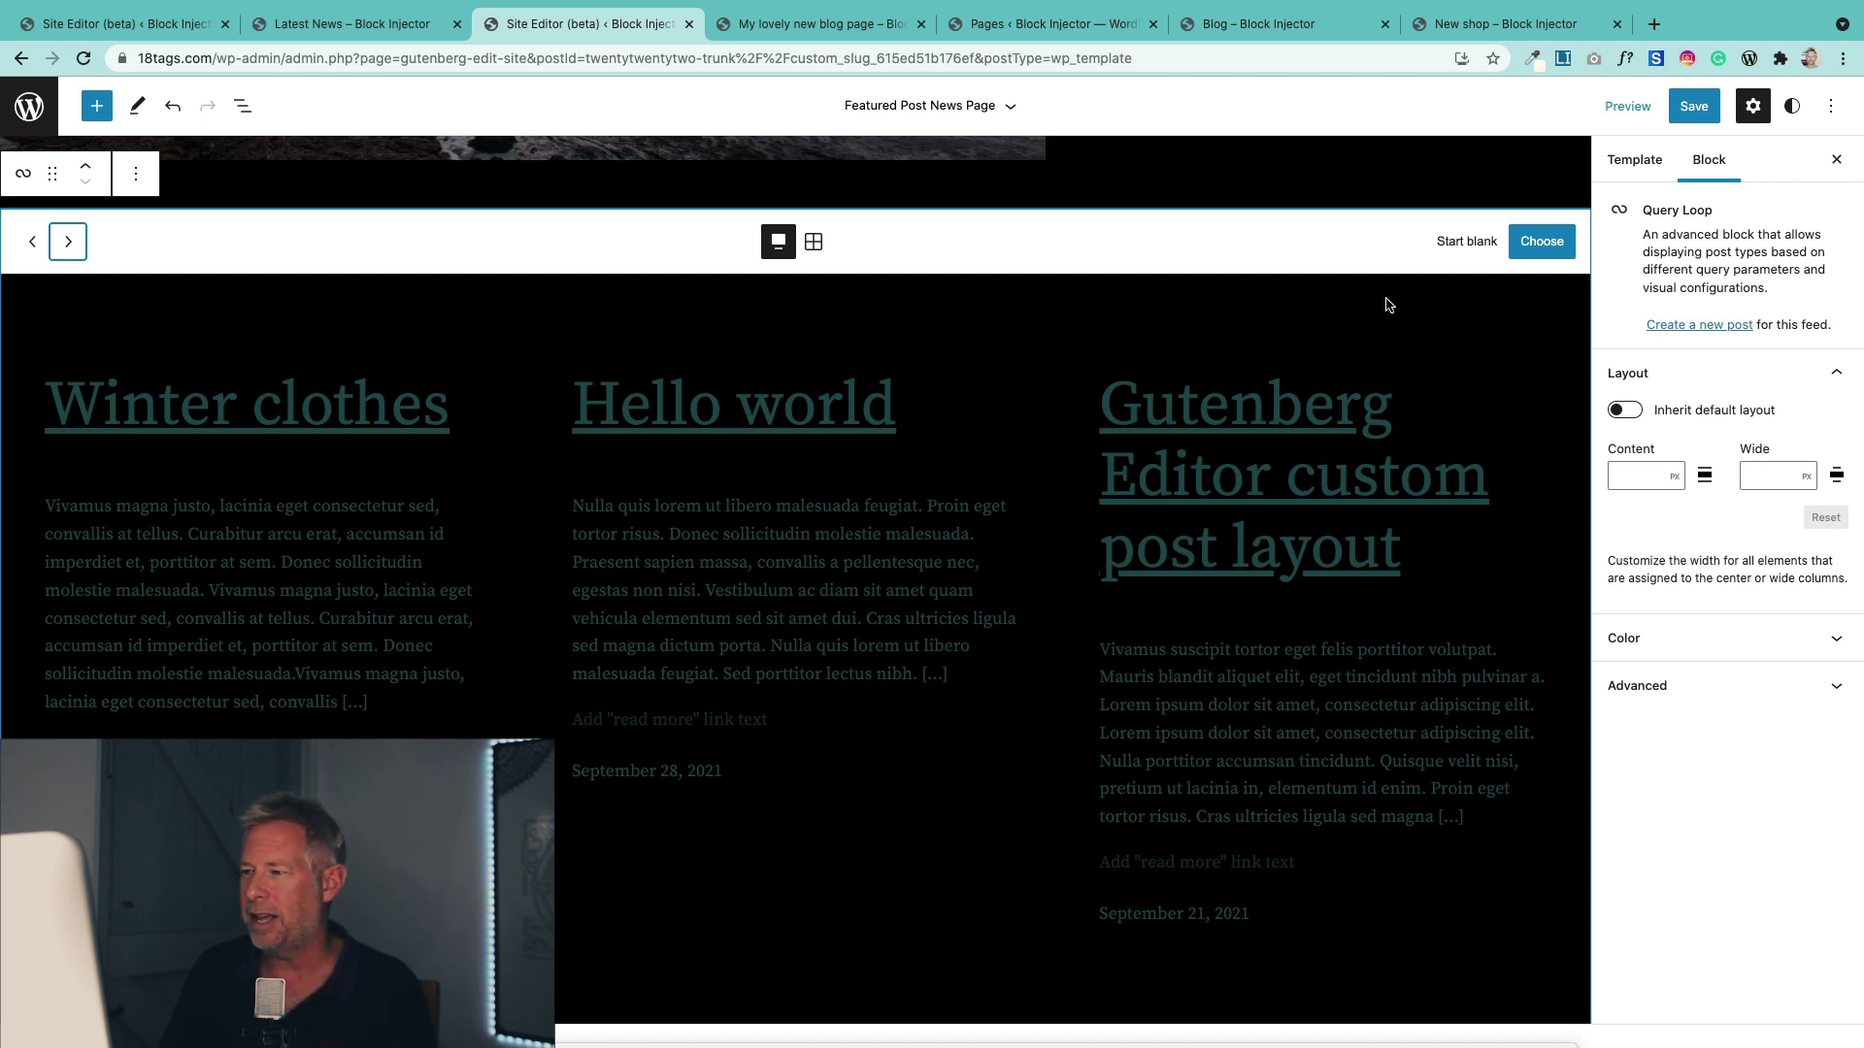
left_click(1544, 248)
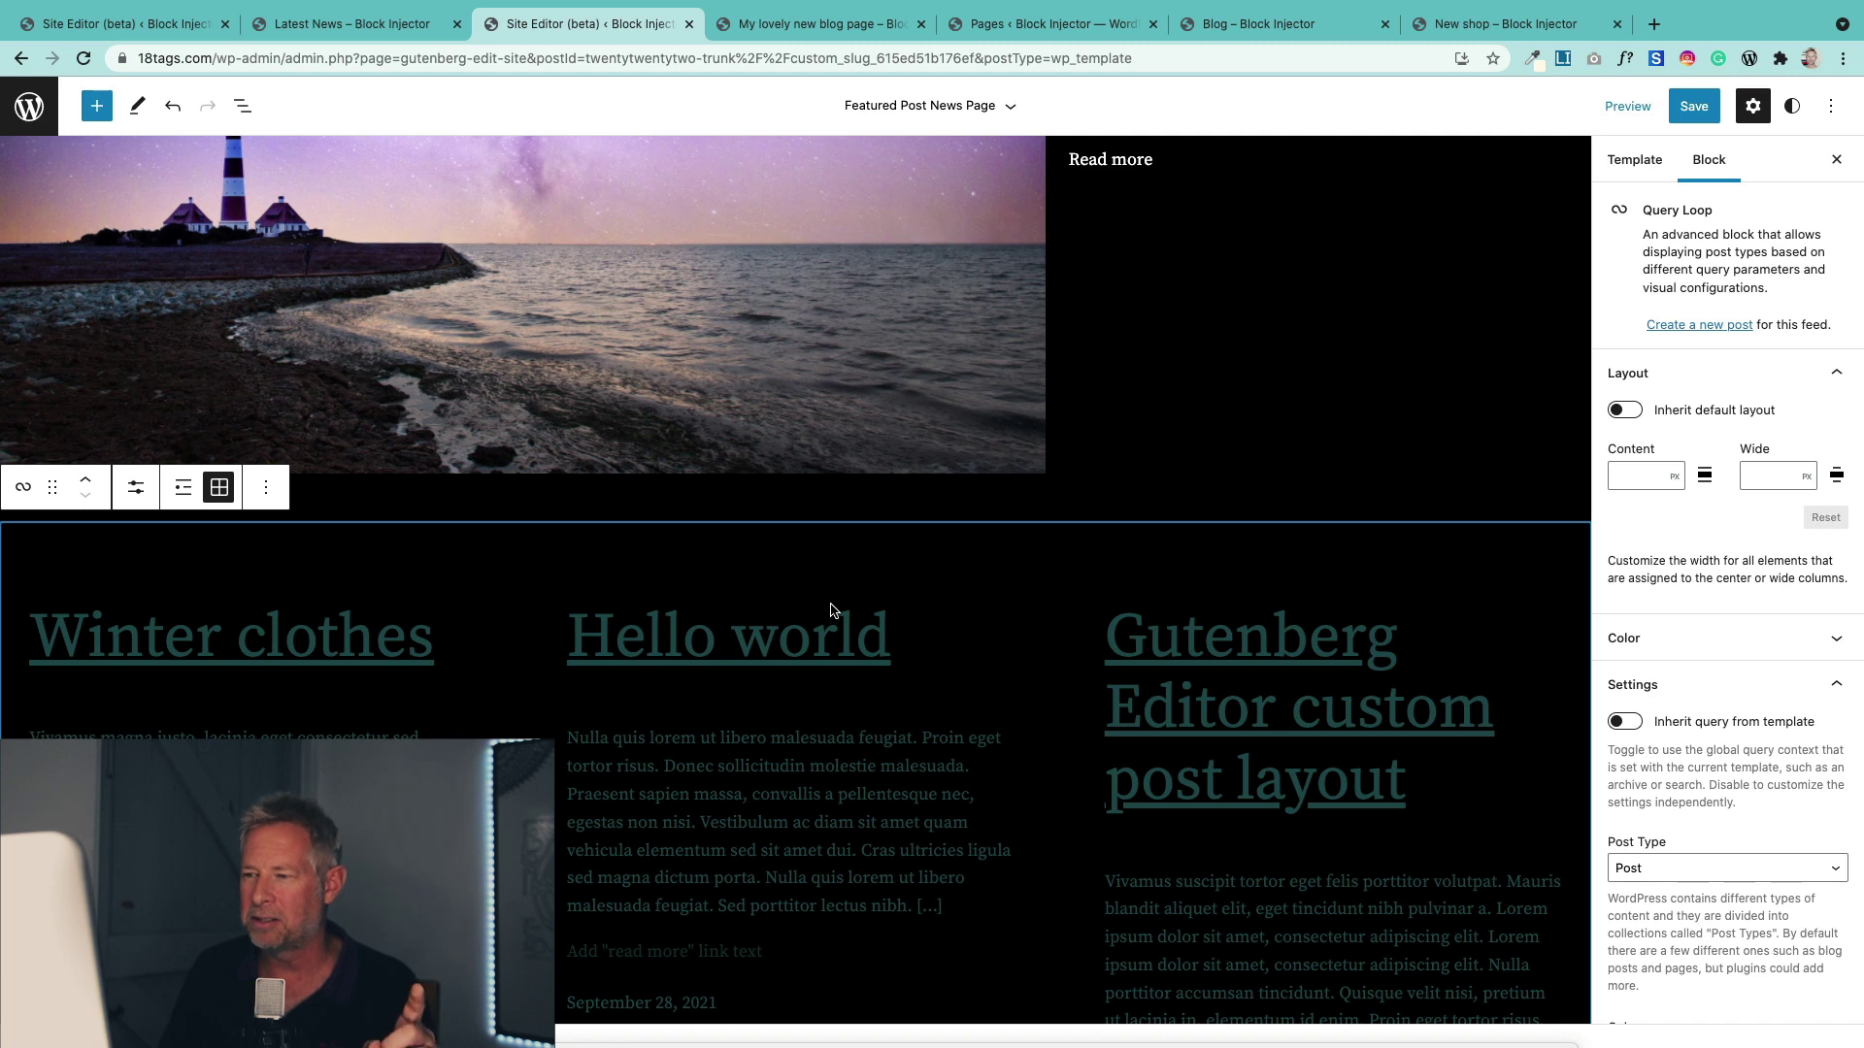
Compare the grid's first post with the featured post above and set the grid Query Loop's offset to 1.
scroll(831, 610, "down", 3)
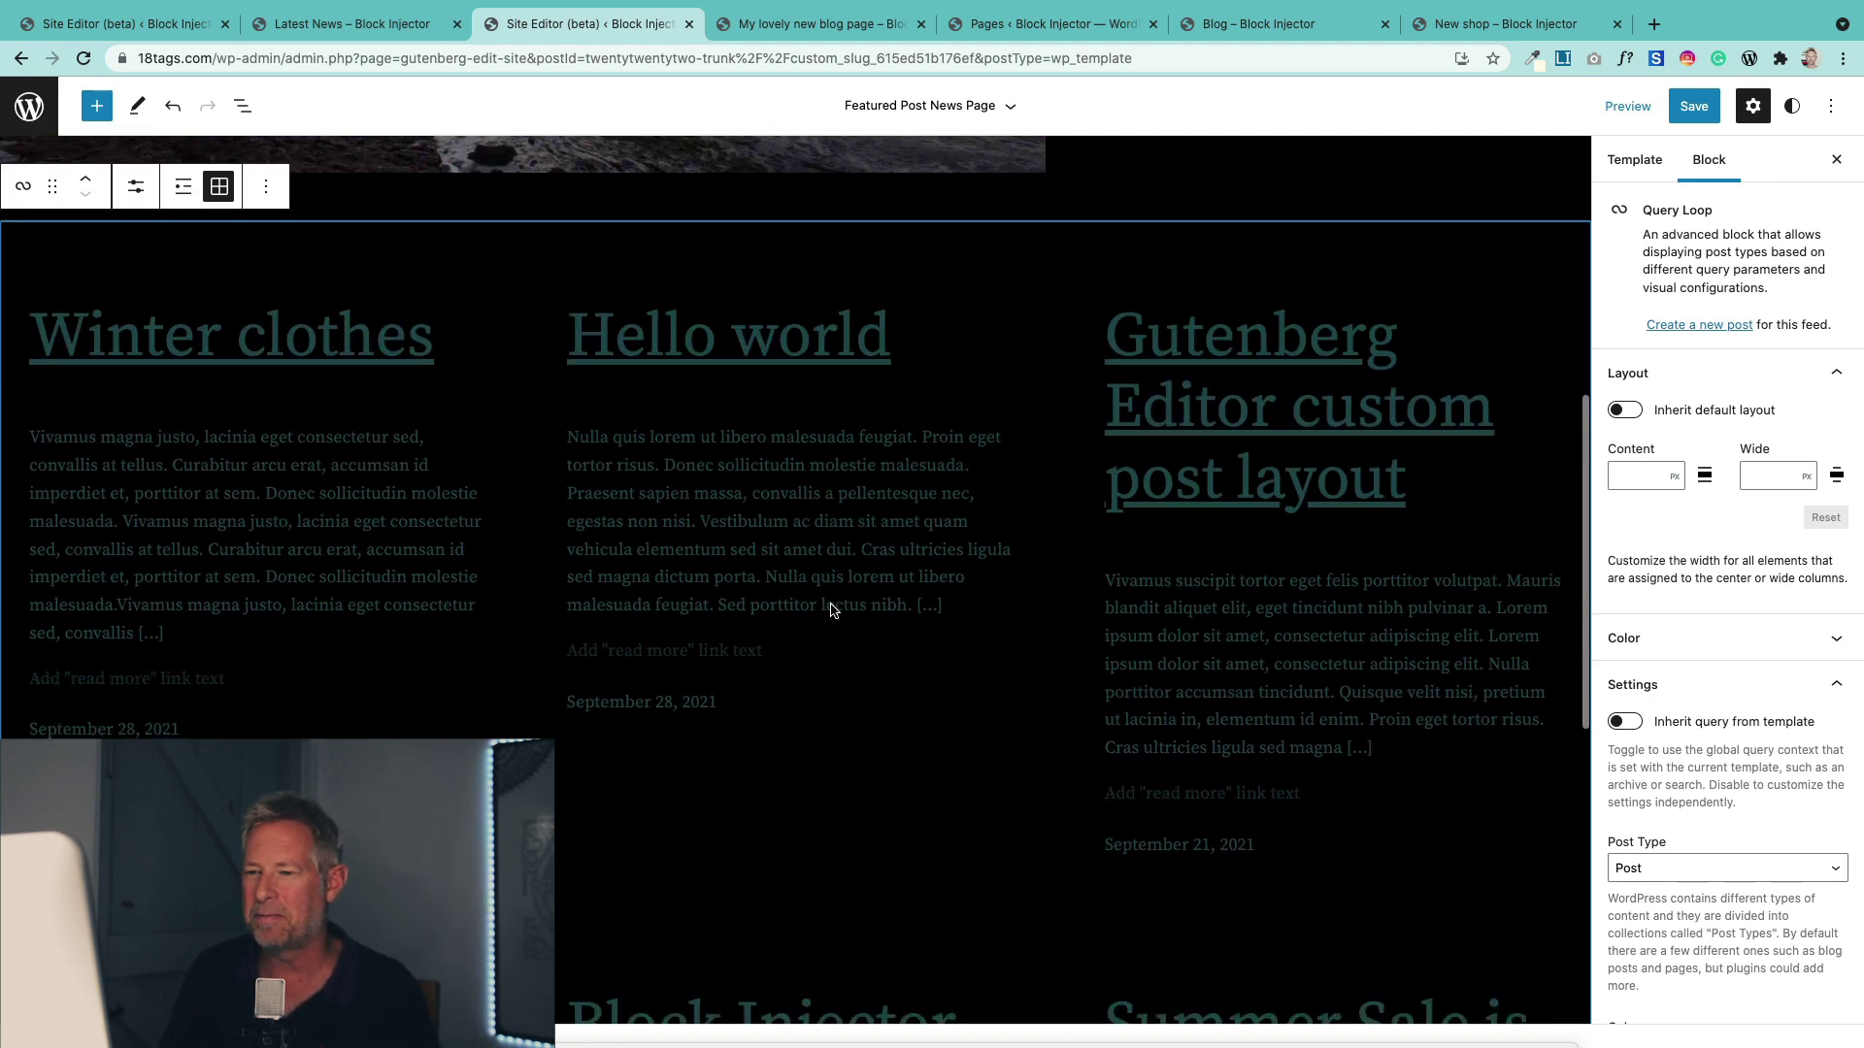
scroll(831, 609, "up", 2)
scroll(831, 609, "down", 1)
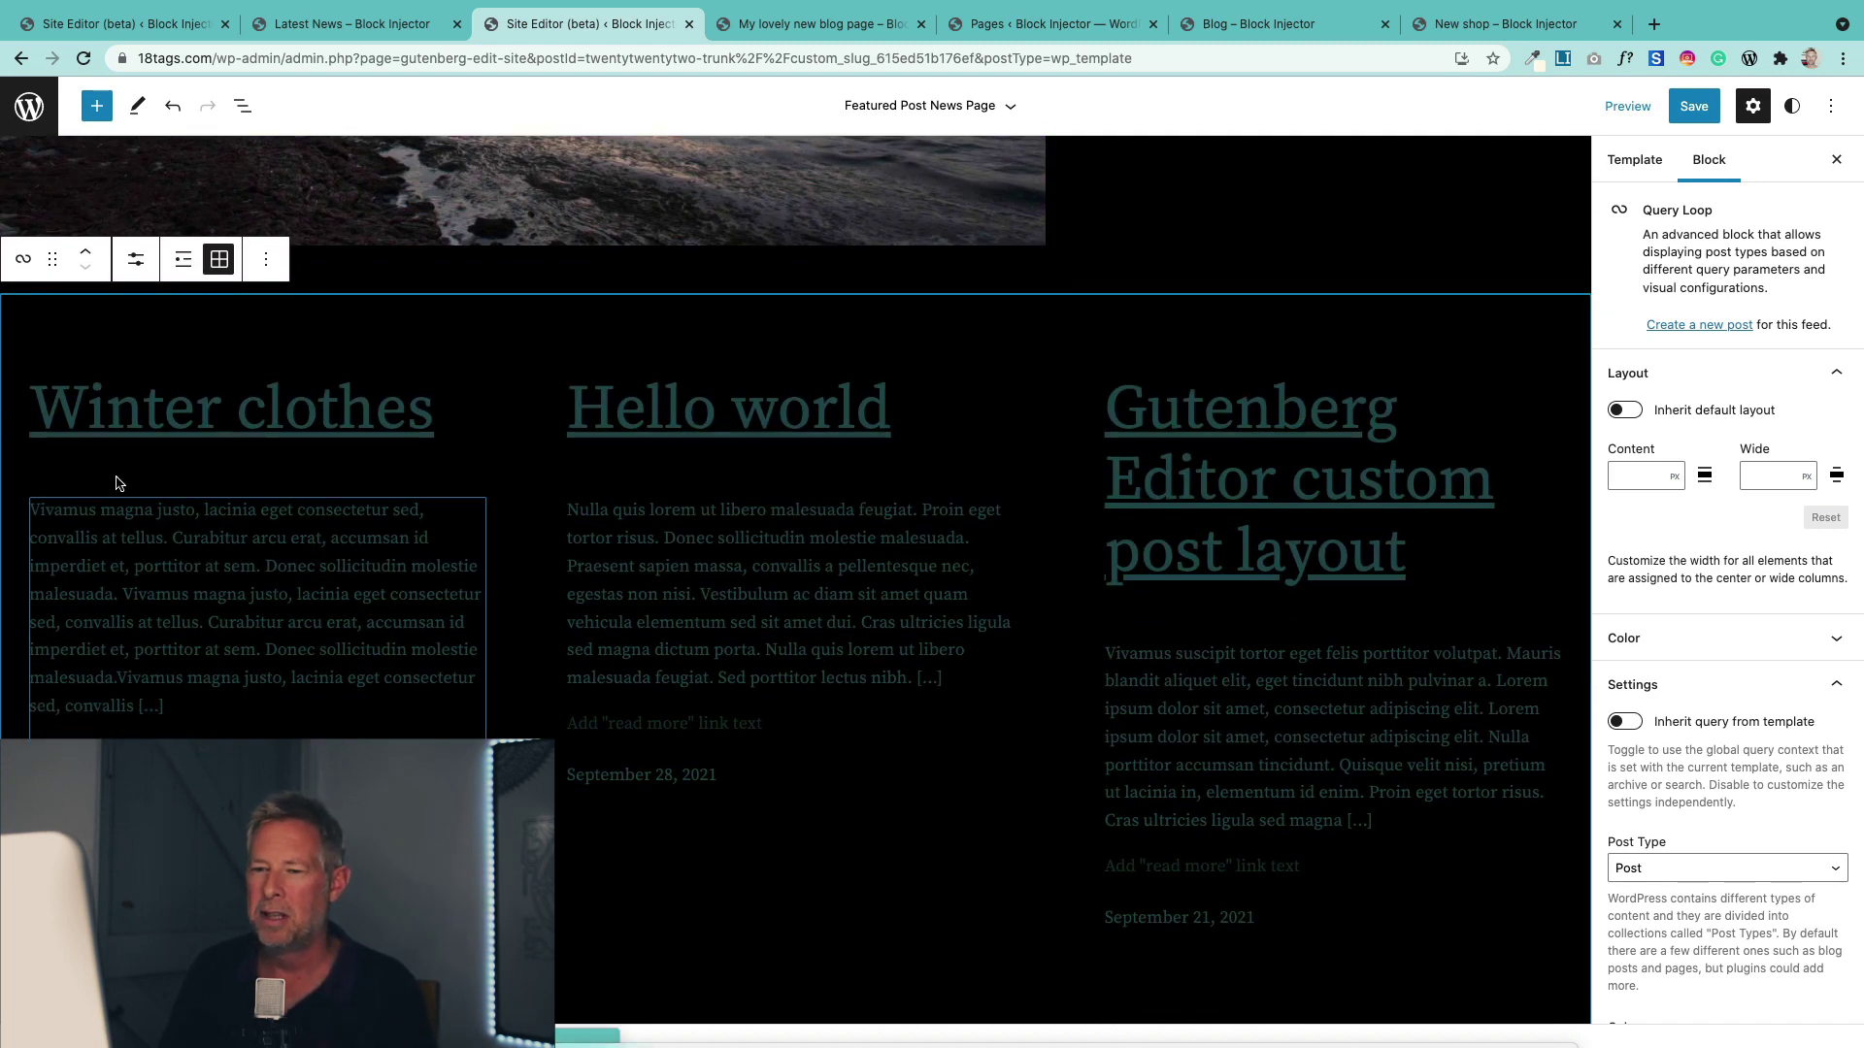
mouse_move(212, 483)
scroll(366, 488, "up", 5)
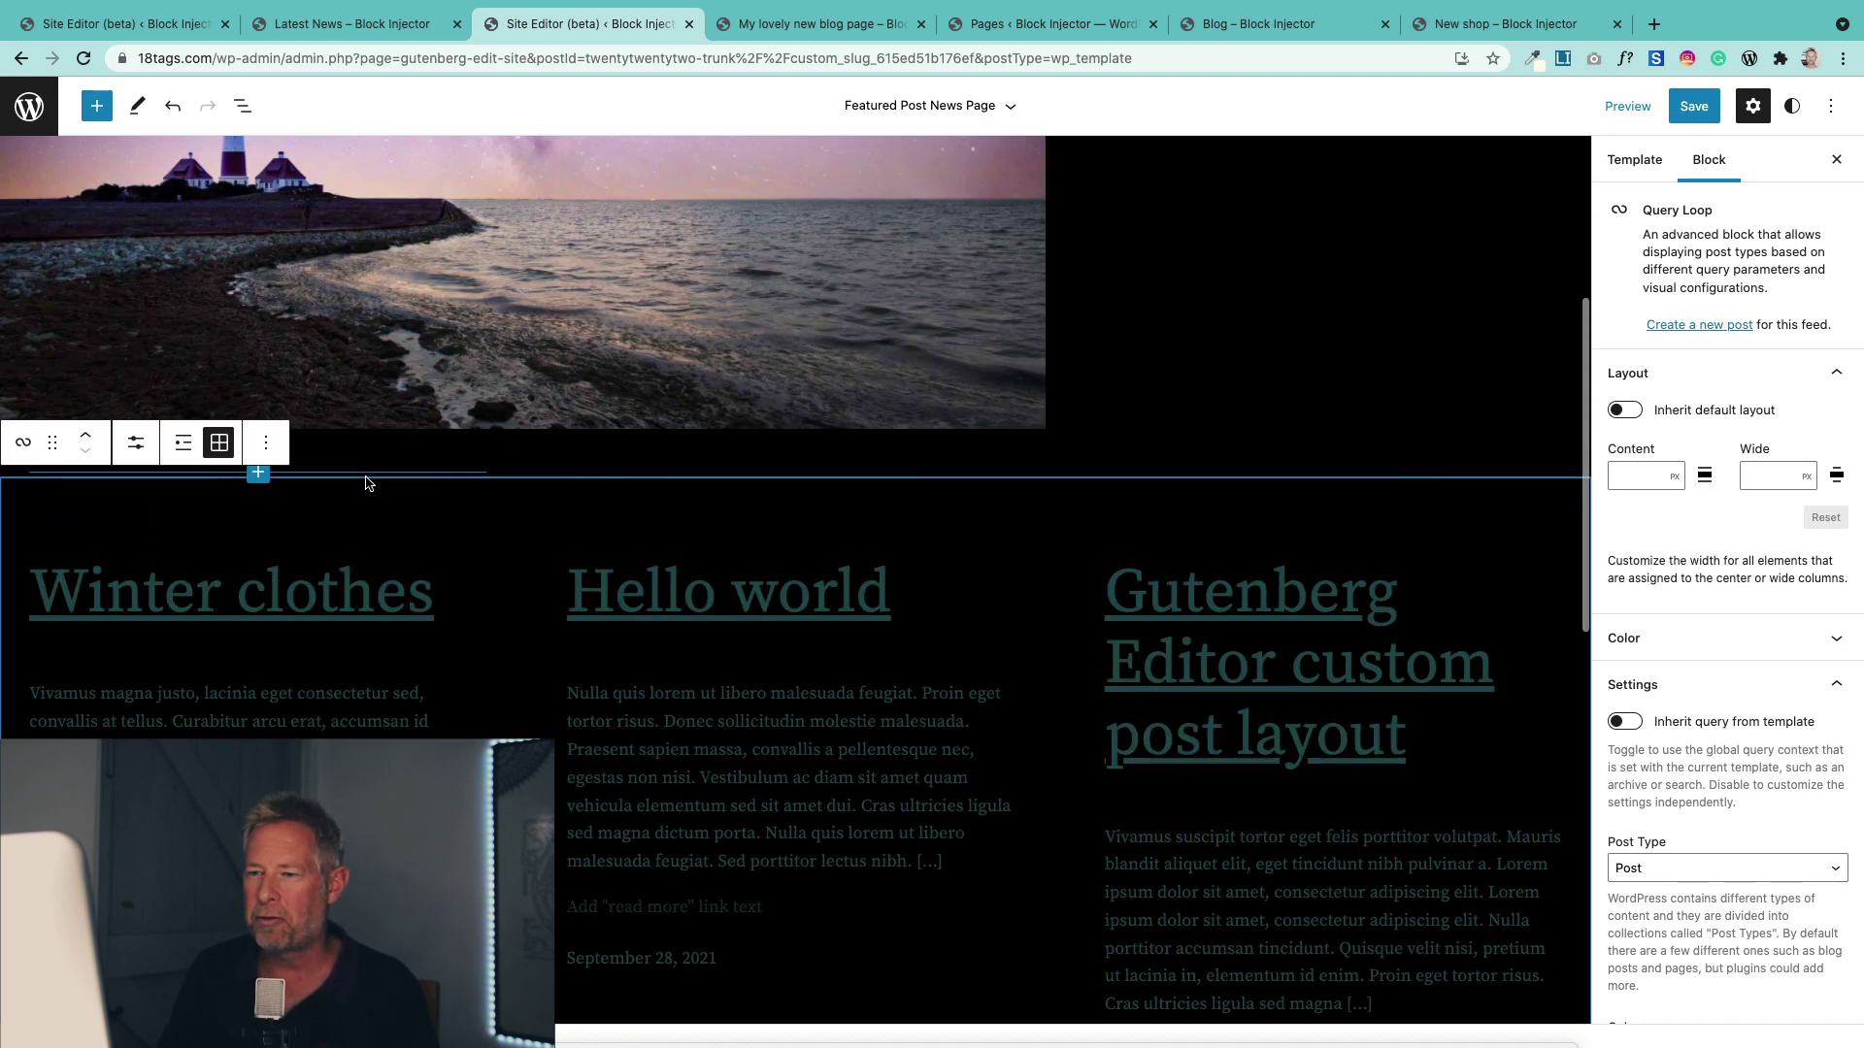
scroll(1524, 370, "up", 1)
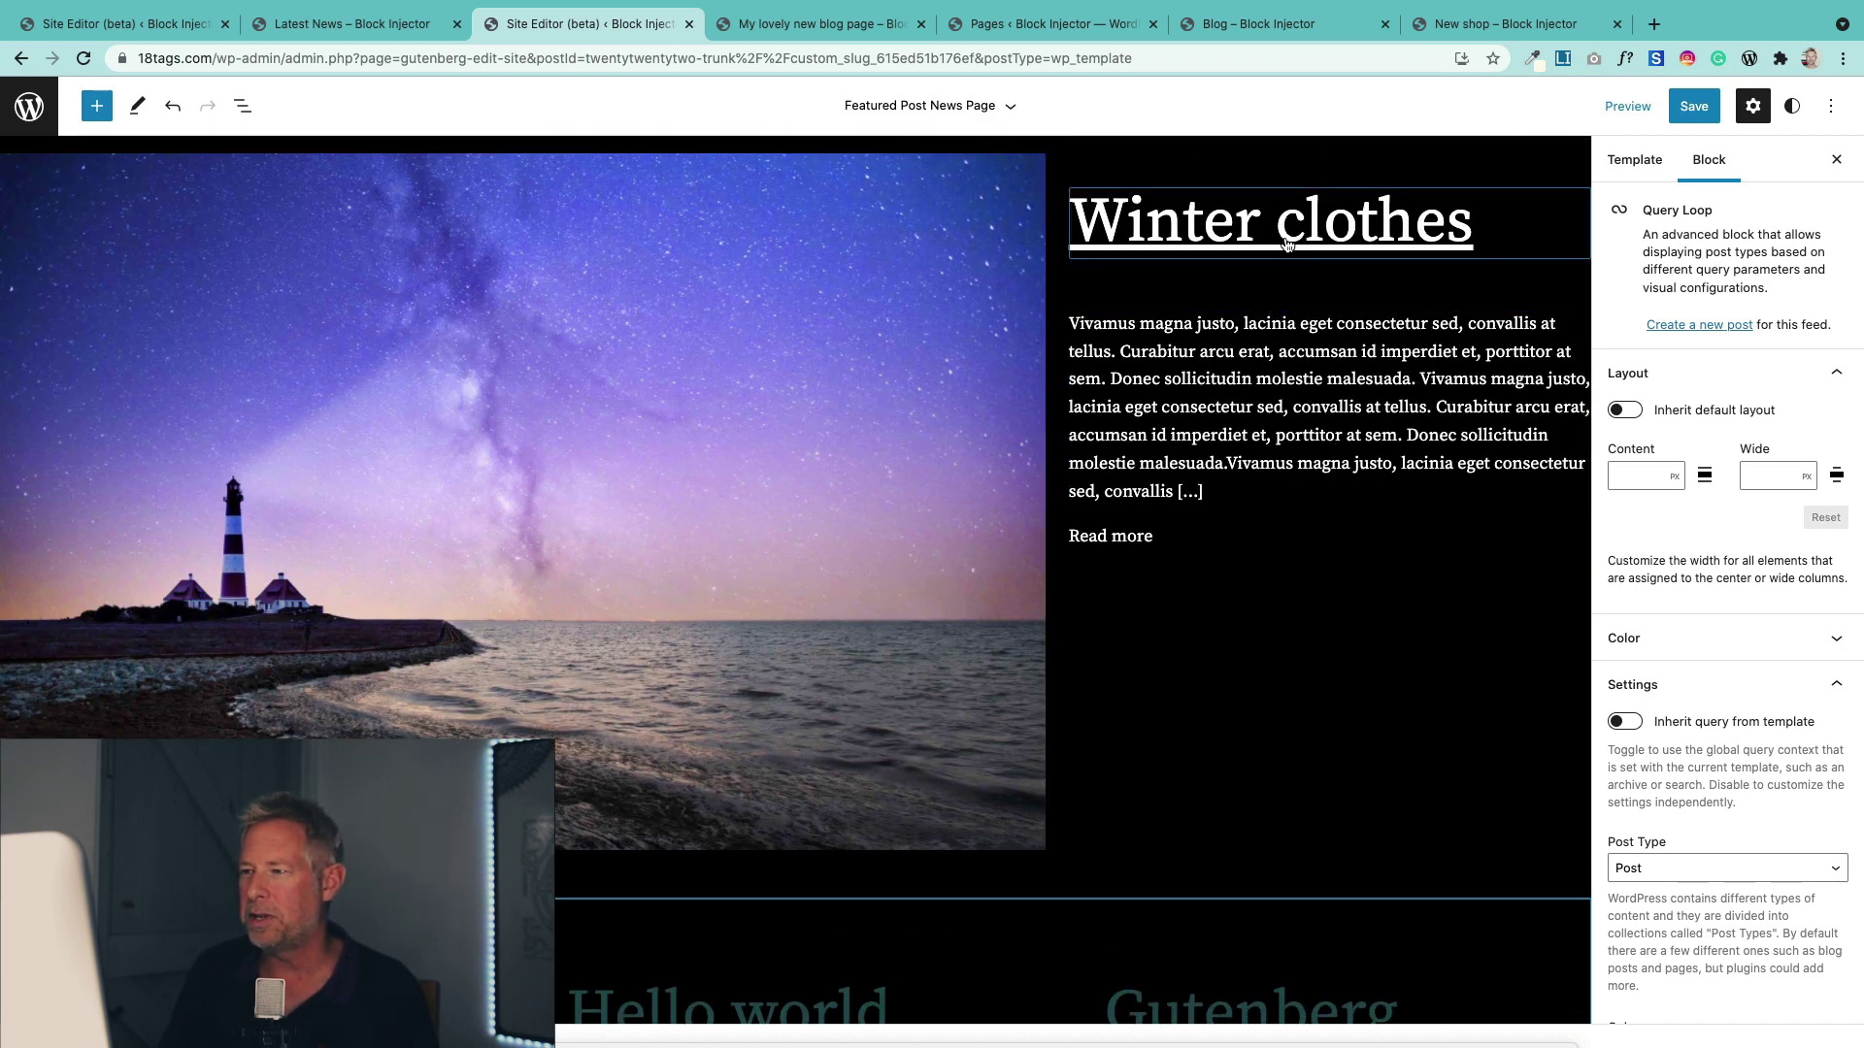
scroll(381, 589, "down", 4)
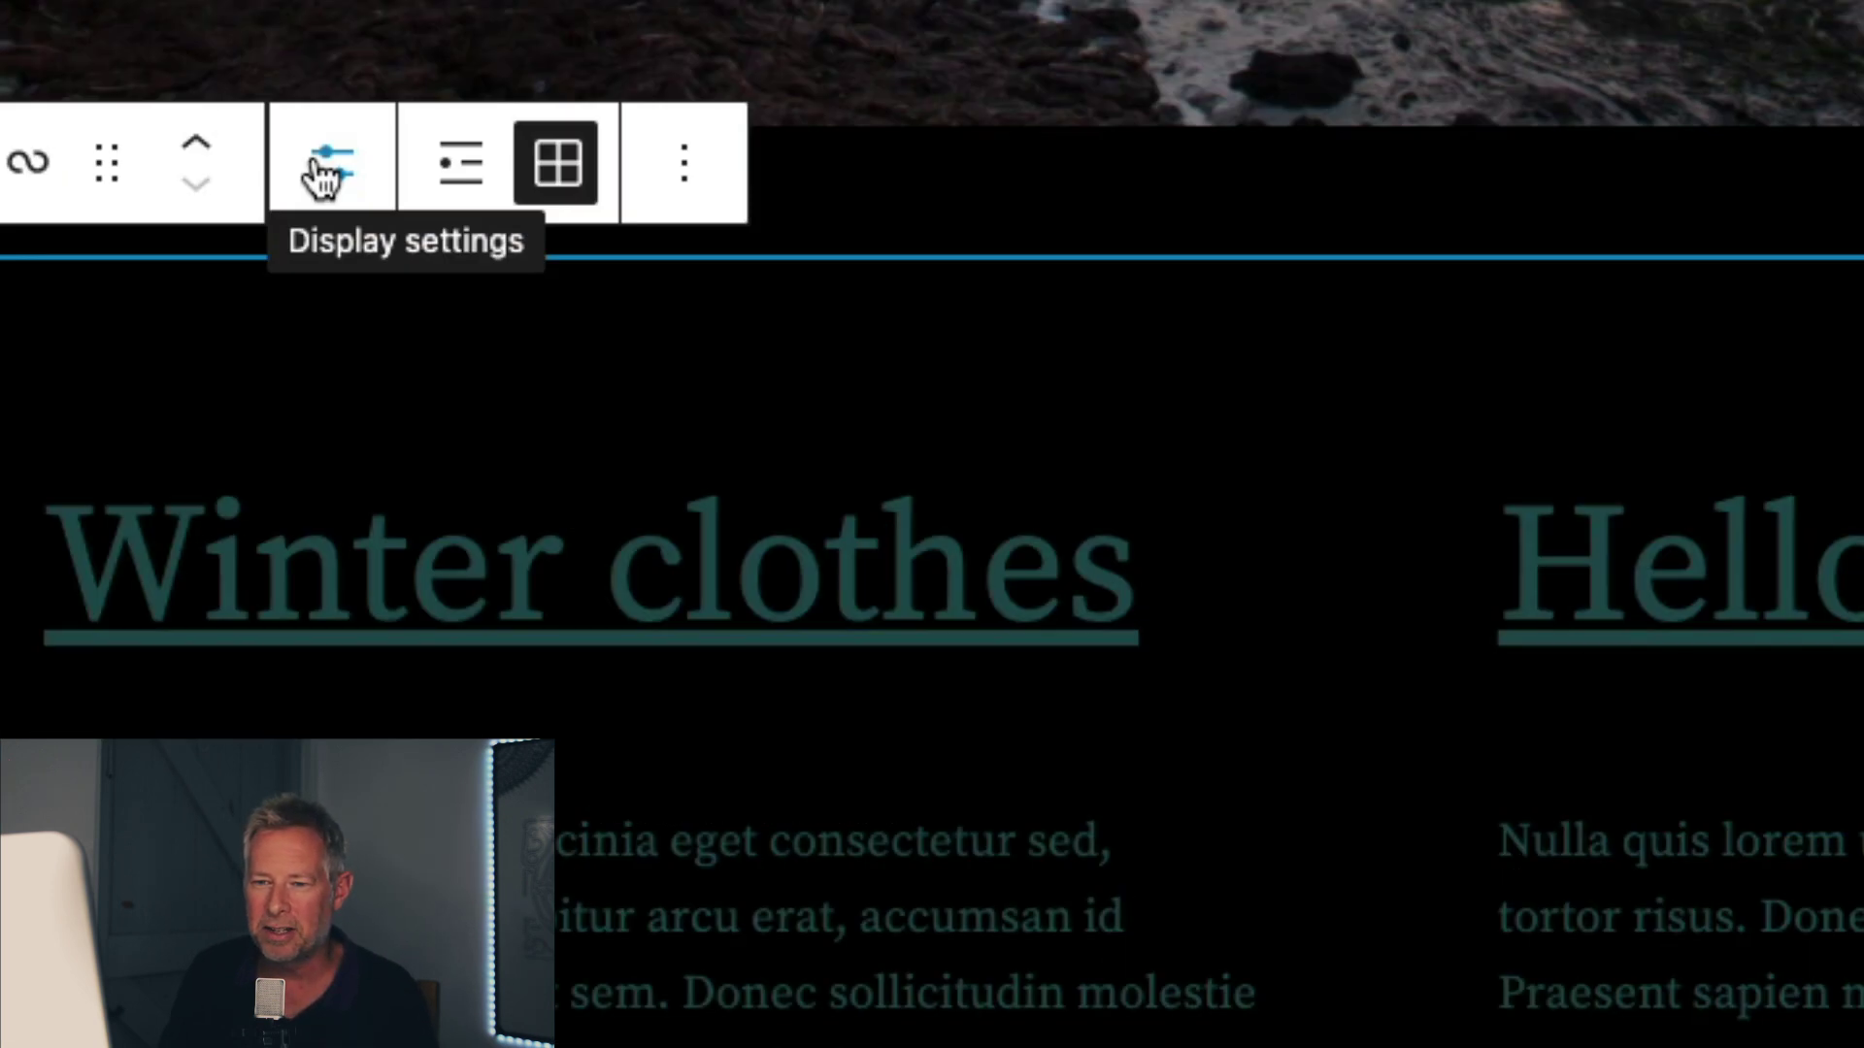
left_click(324, 175)
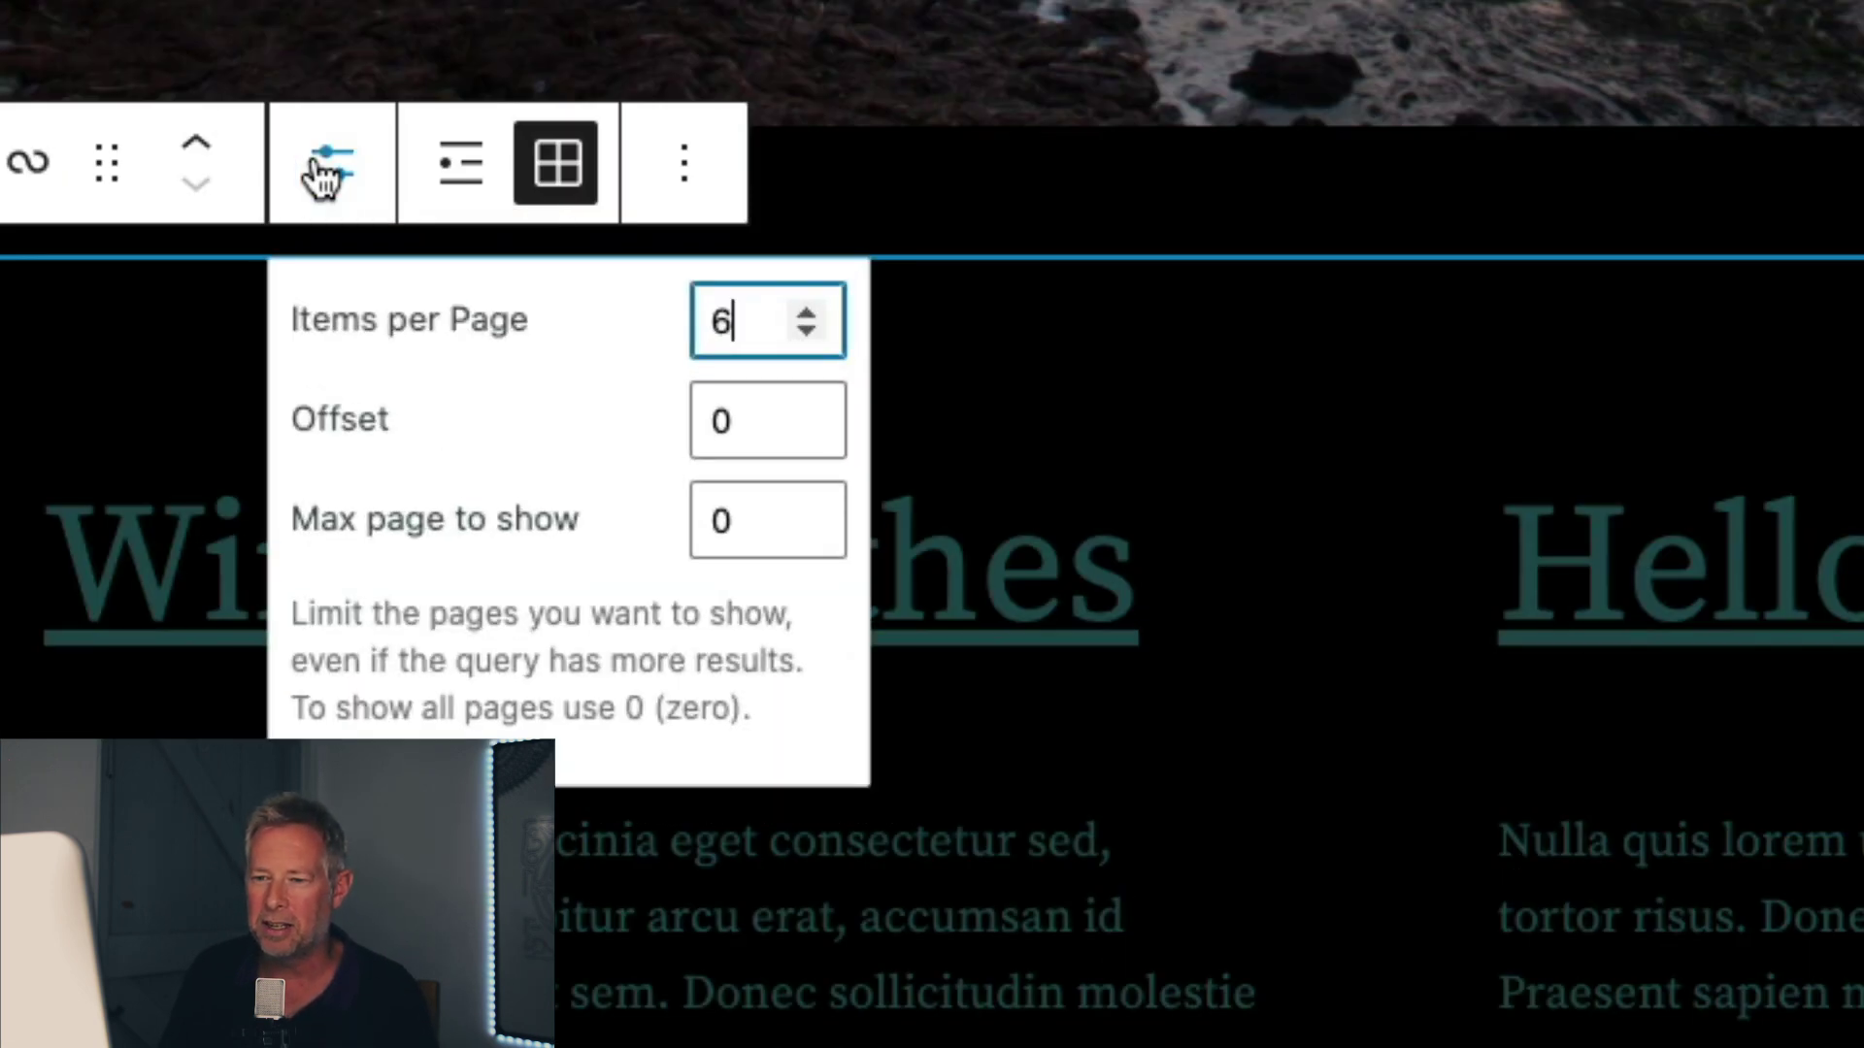
left_click_drag(742, 419, 701, 418)
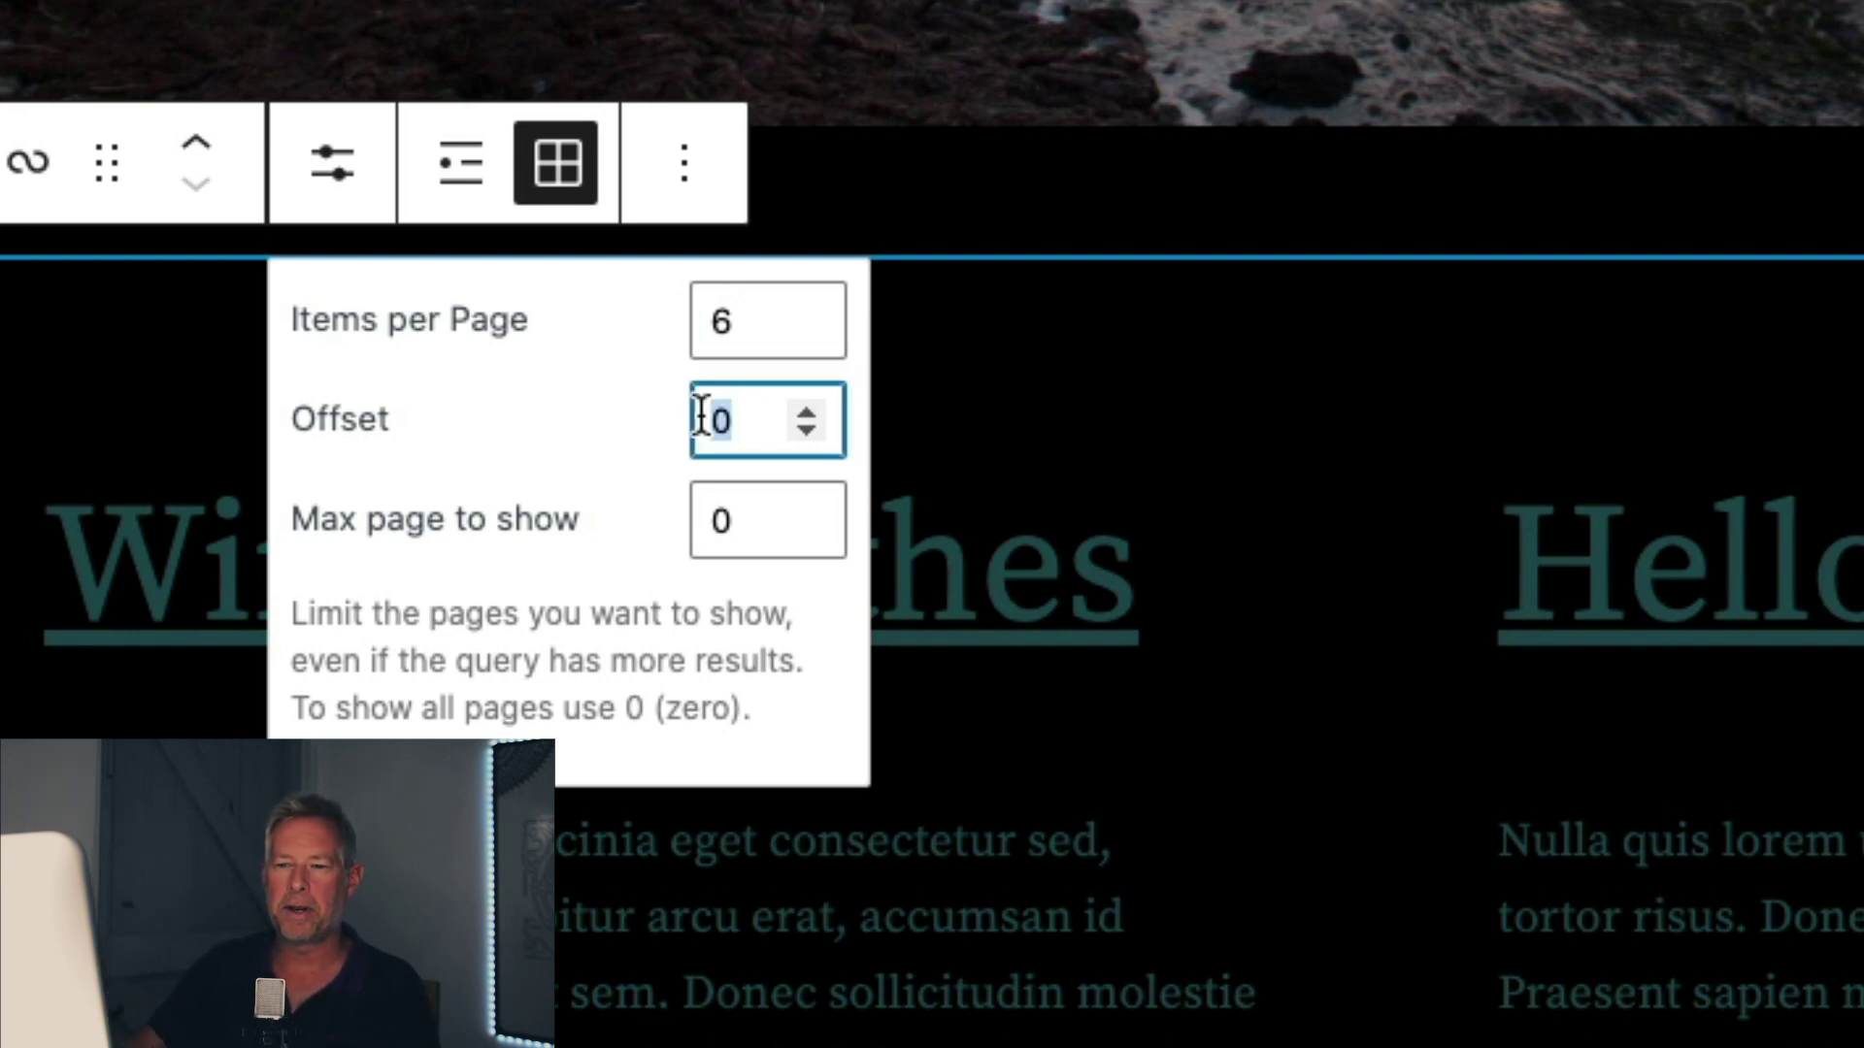
type("1")
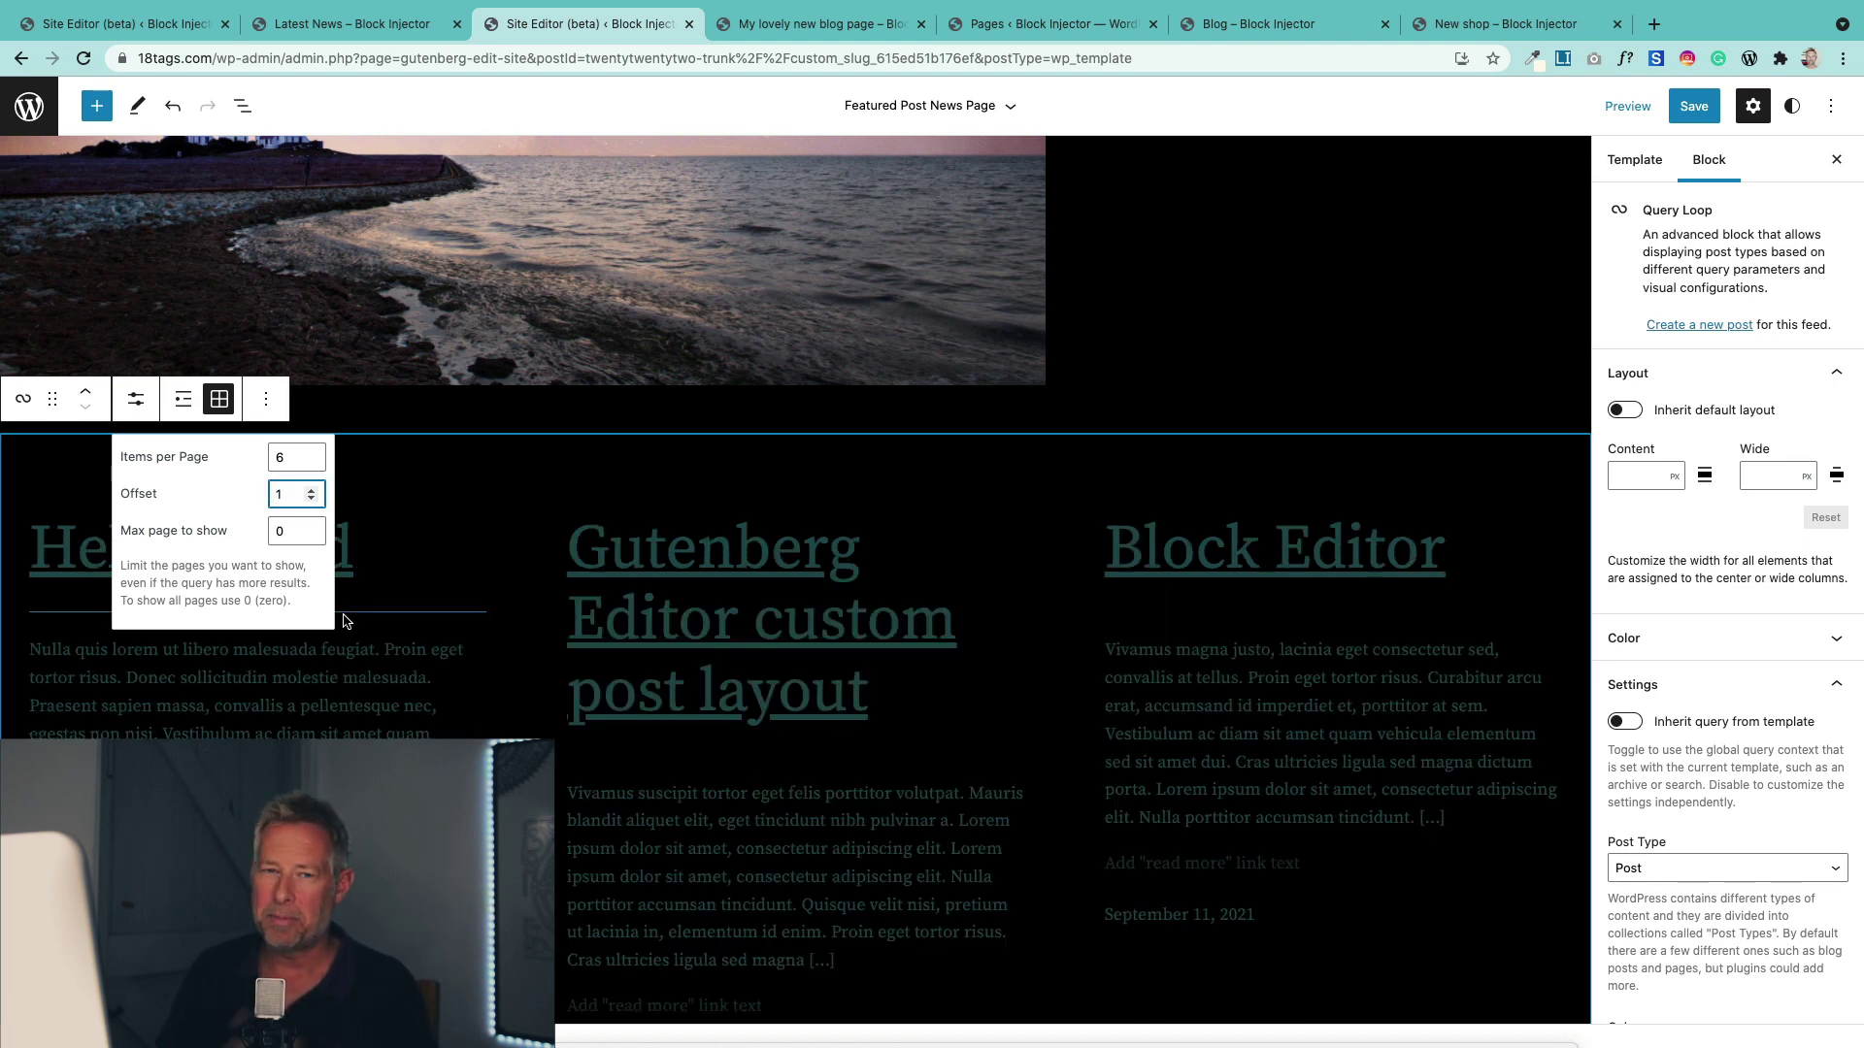
Compare the featured post with the offset post grid below it to check which posts each one shows.
scroll(366, 653, "up", 5)
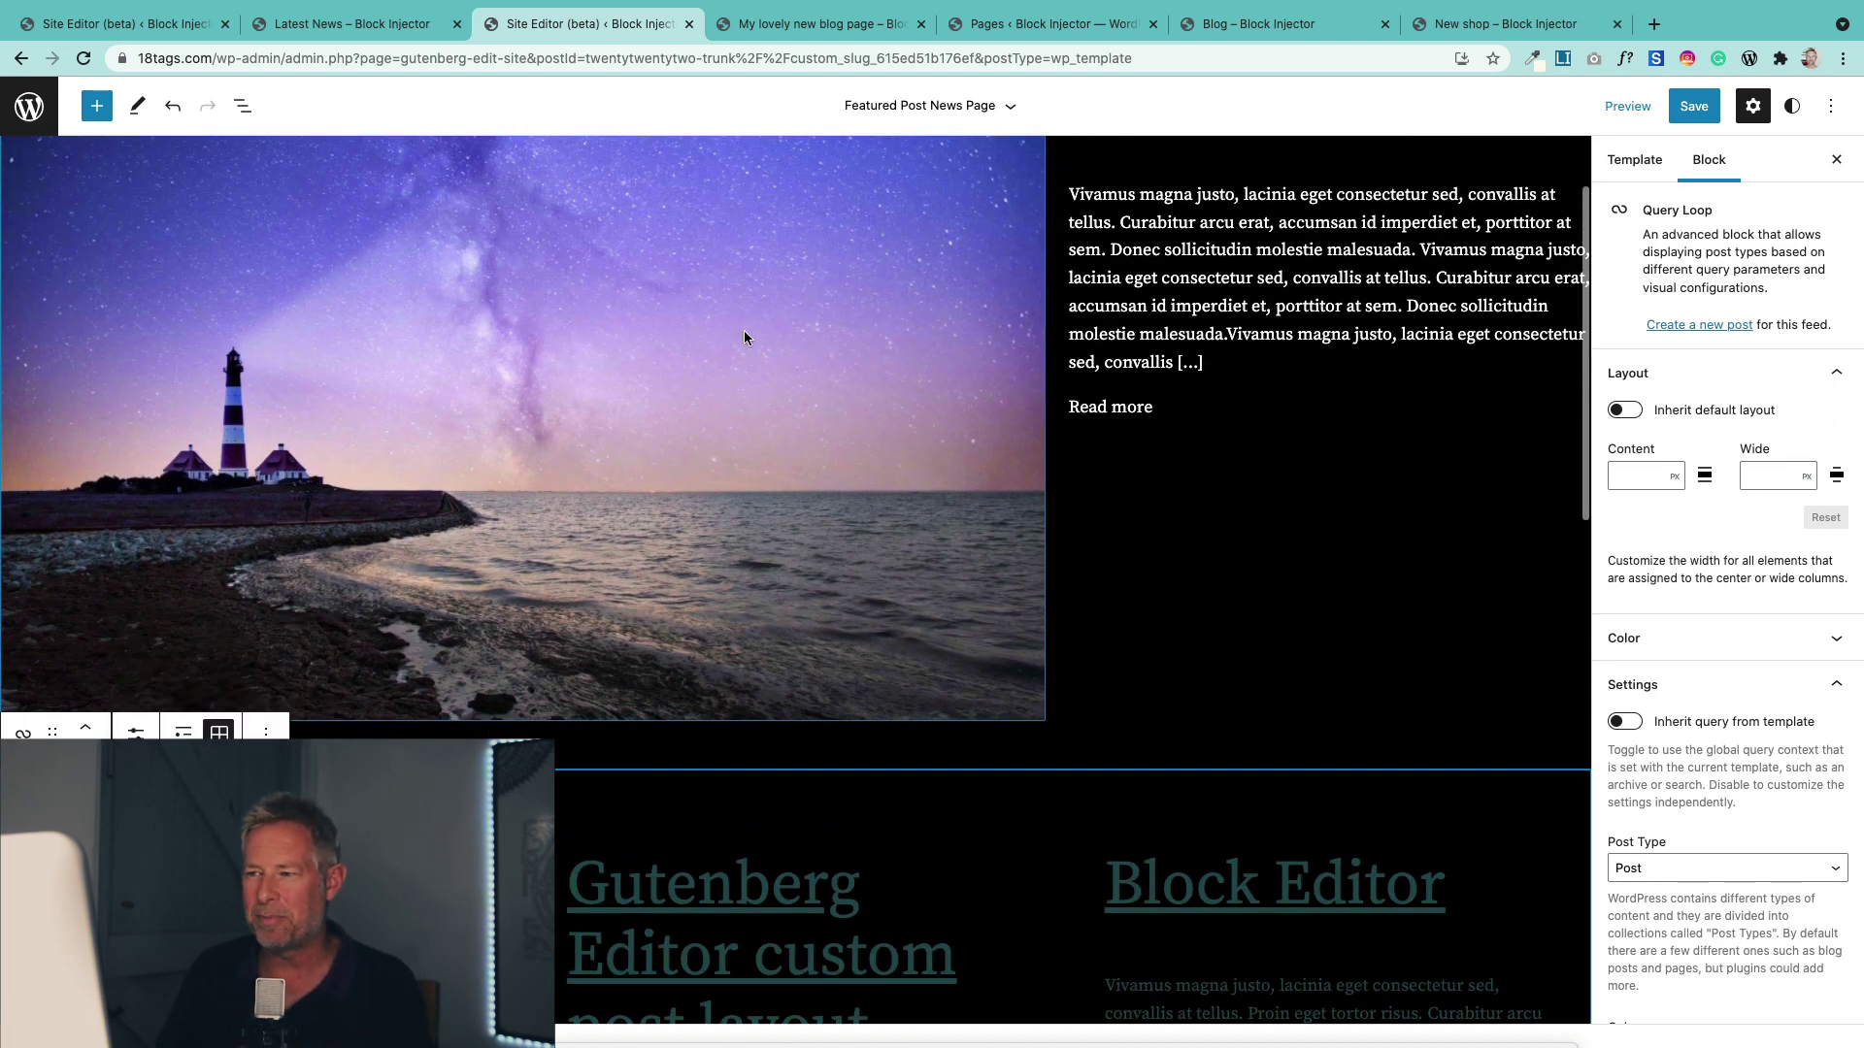
scroll(744, 337, "down", 3)
scroll(658, 667, "up", 5)
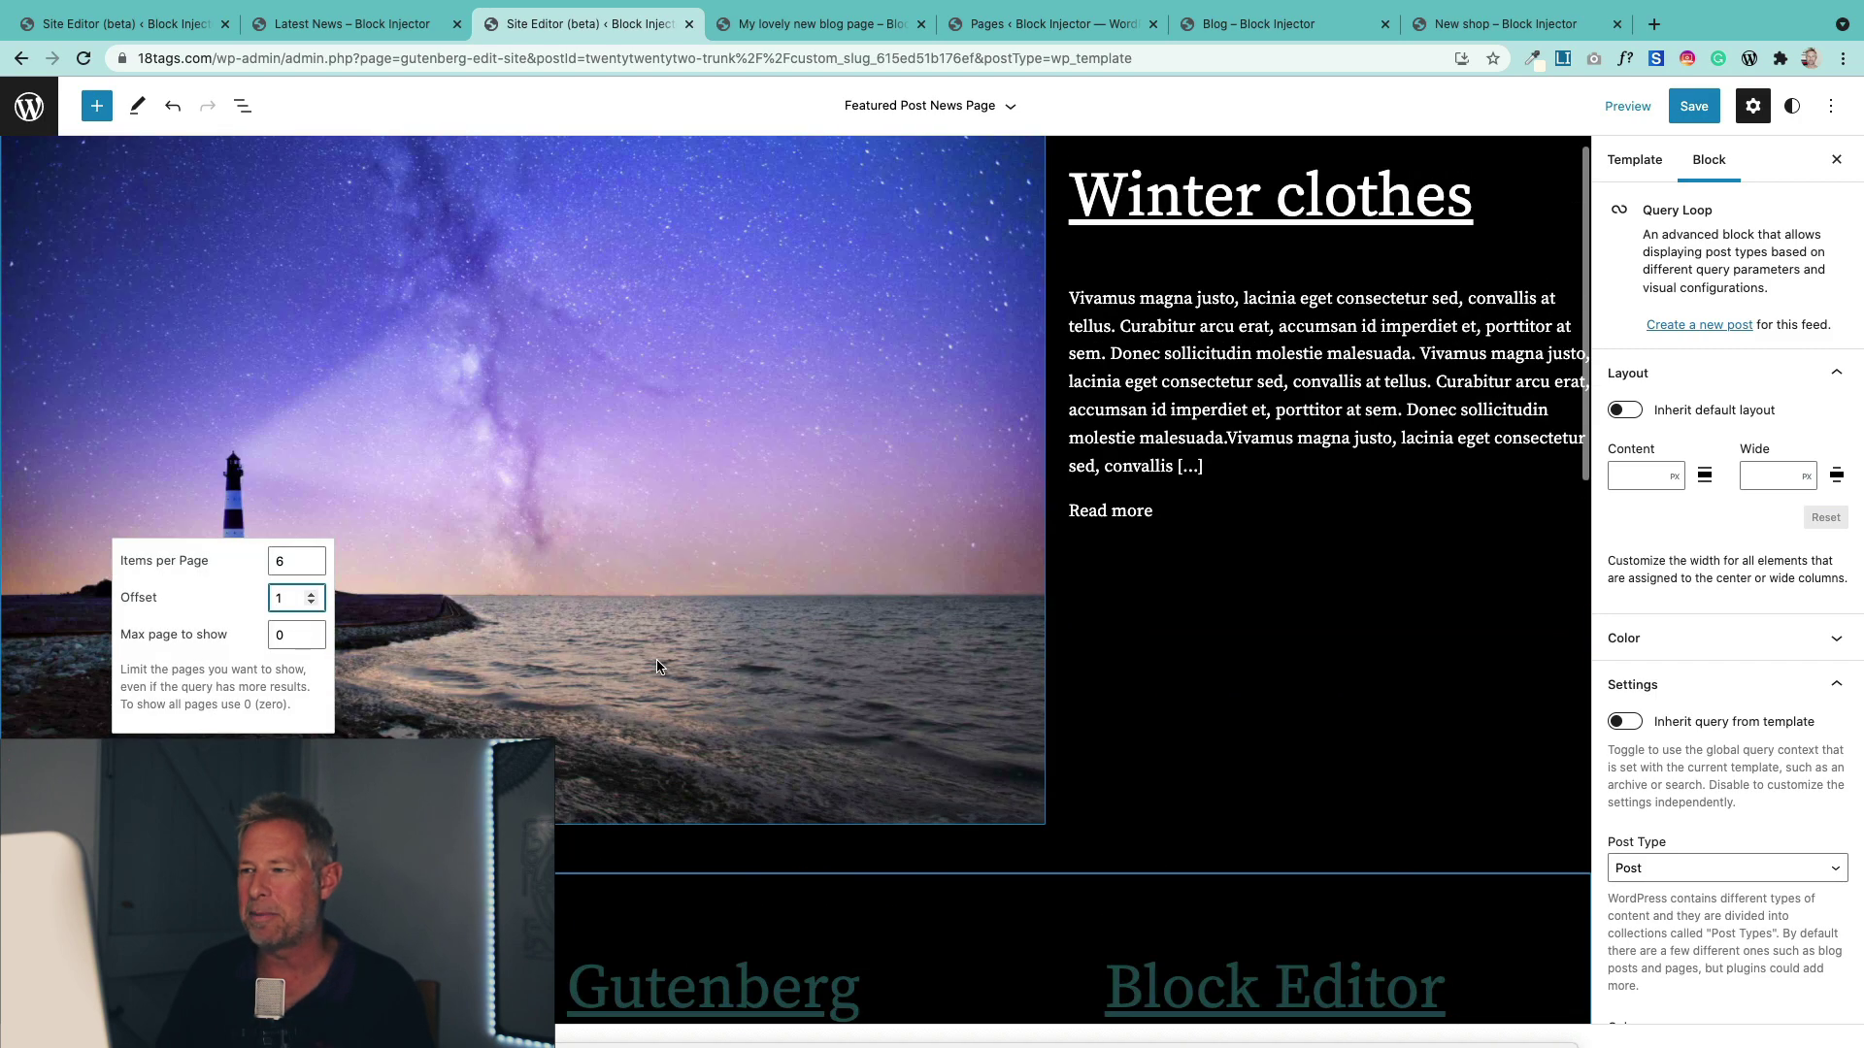
scroll(658, 667, "down", 3)
scroll(393, 659, "down", 1)
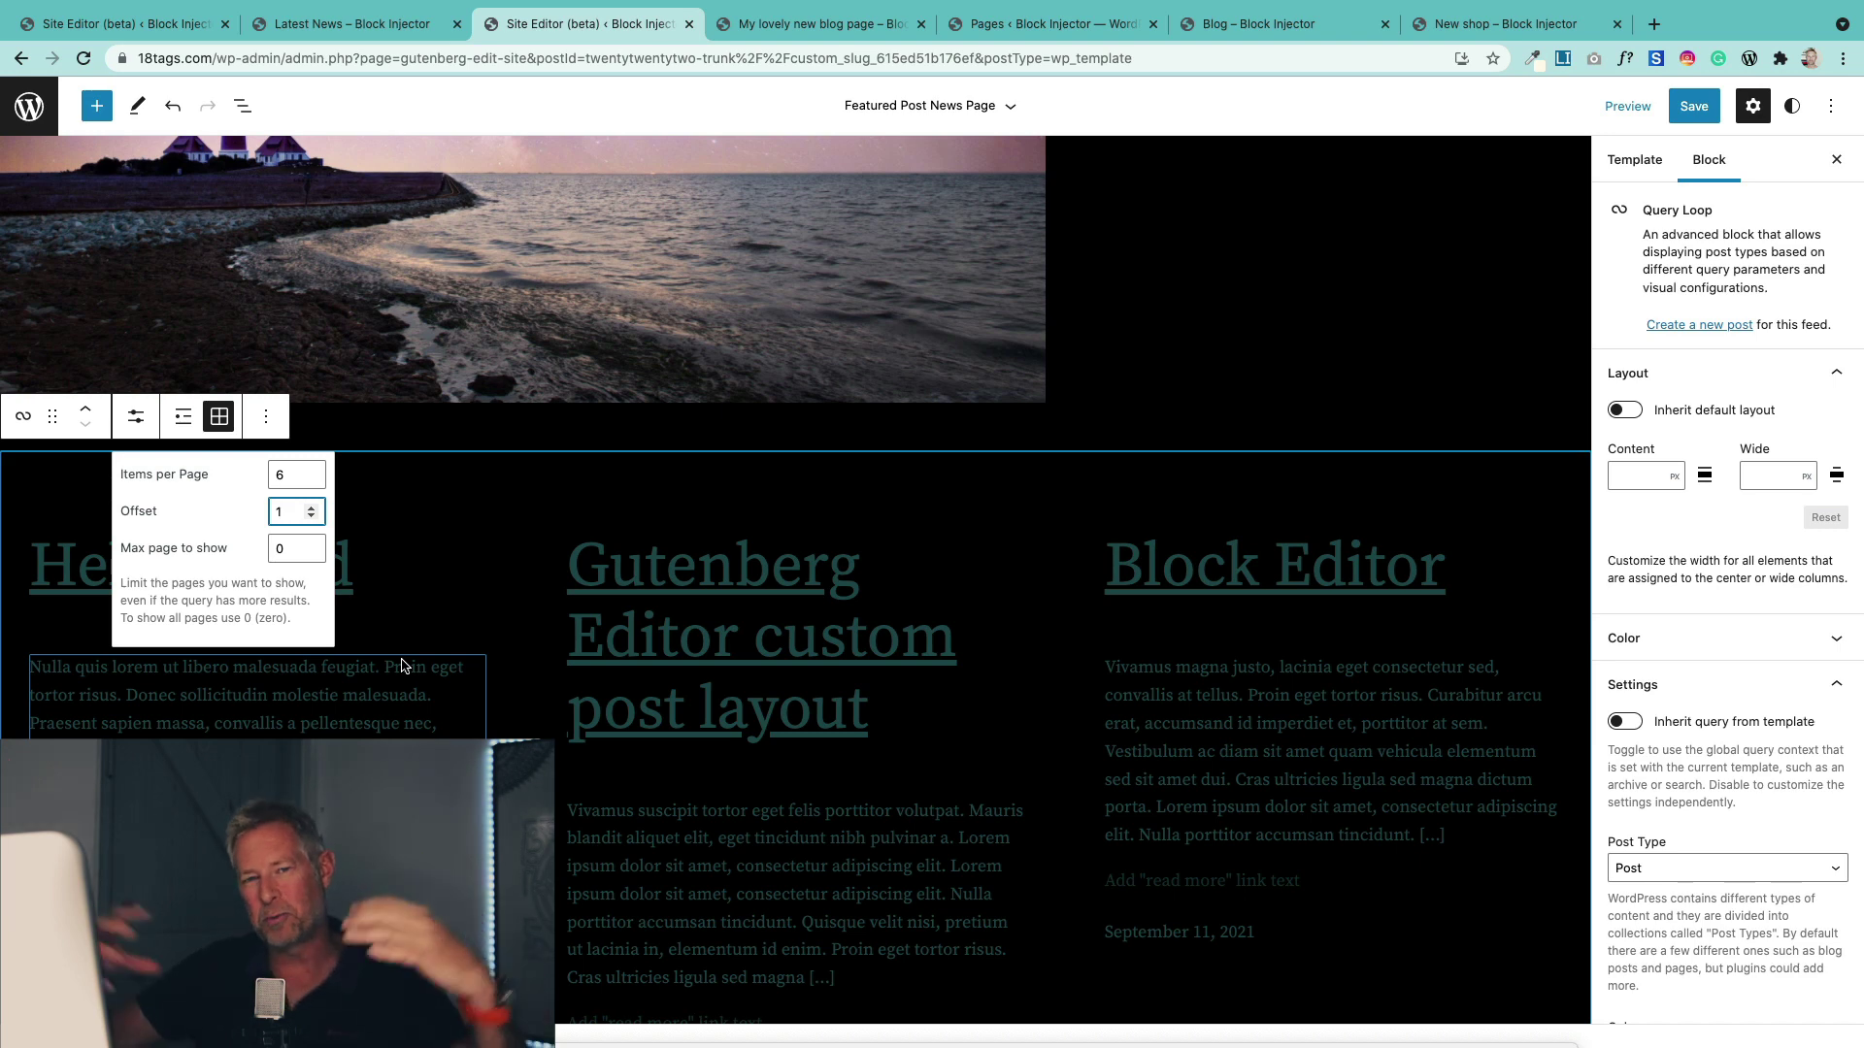
left_click(408, 648)
left_click(409, 648)
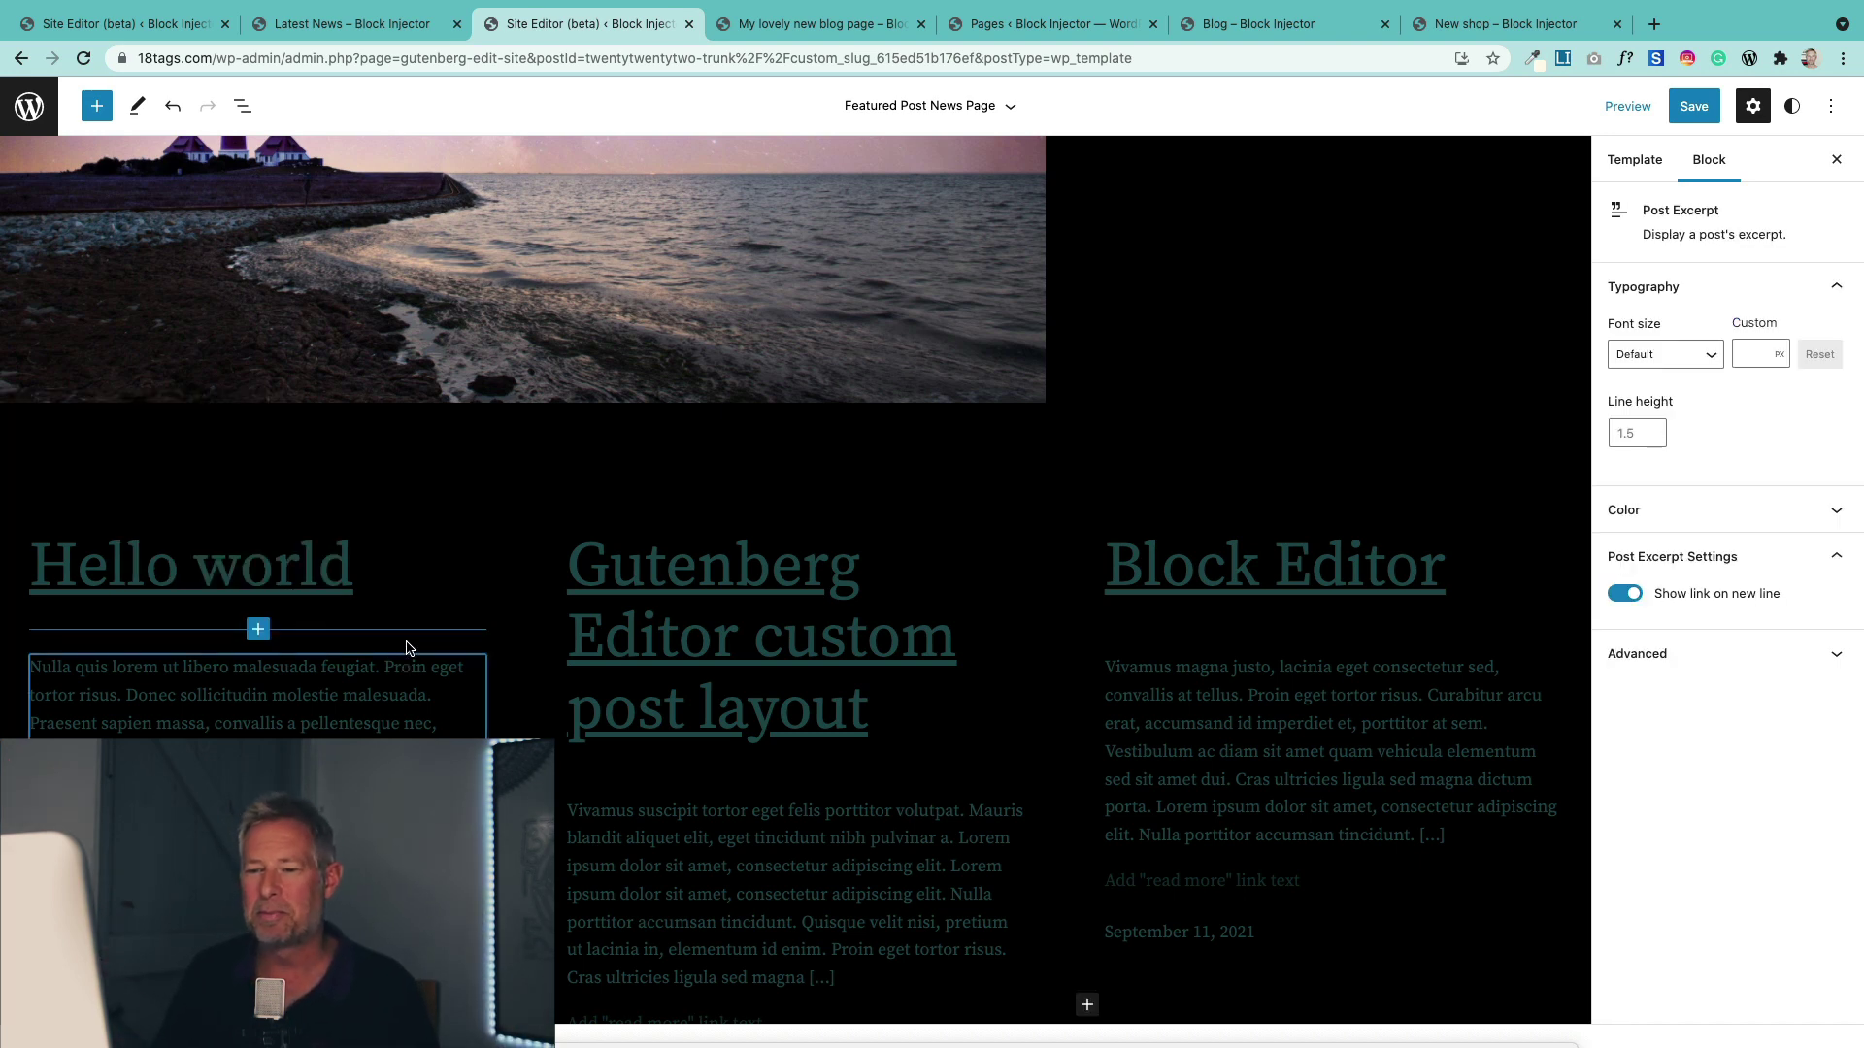
scroll(454, 656, "down", 3)
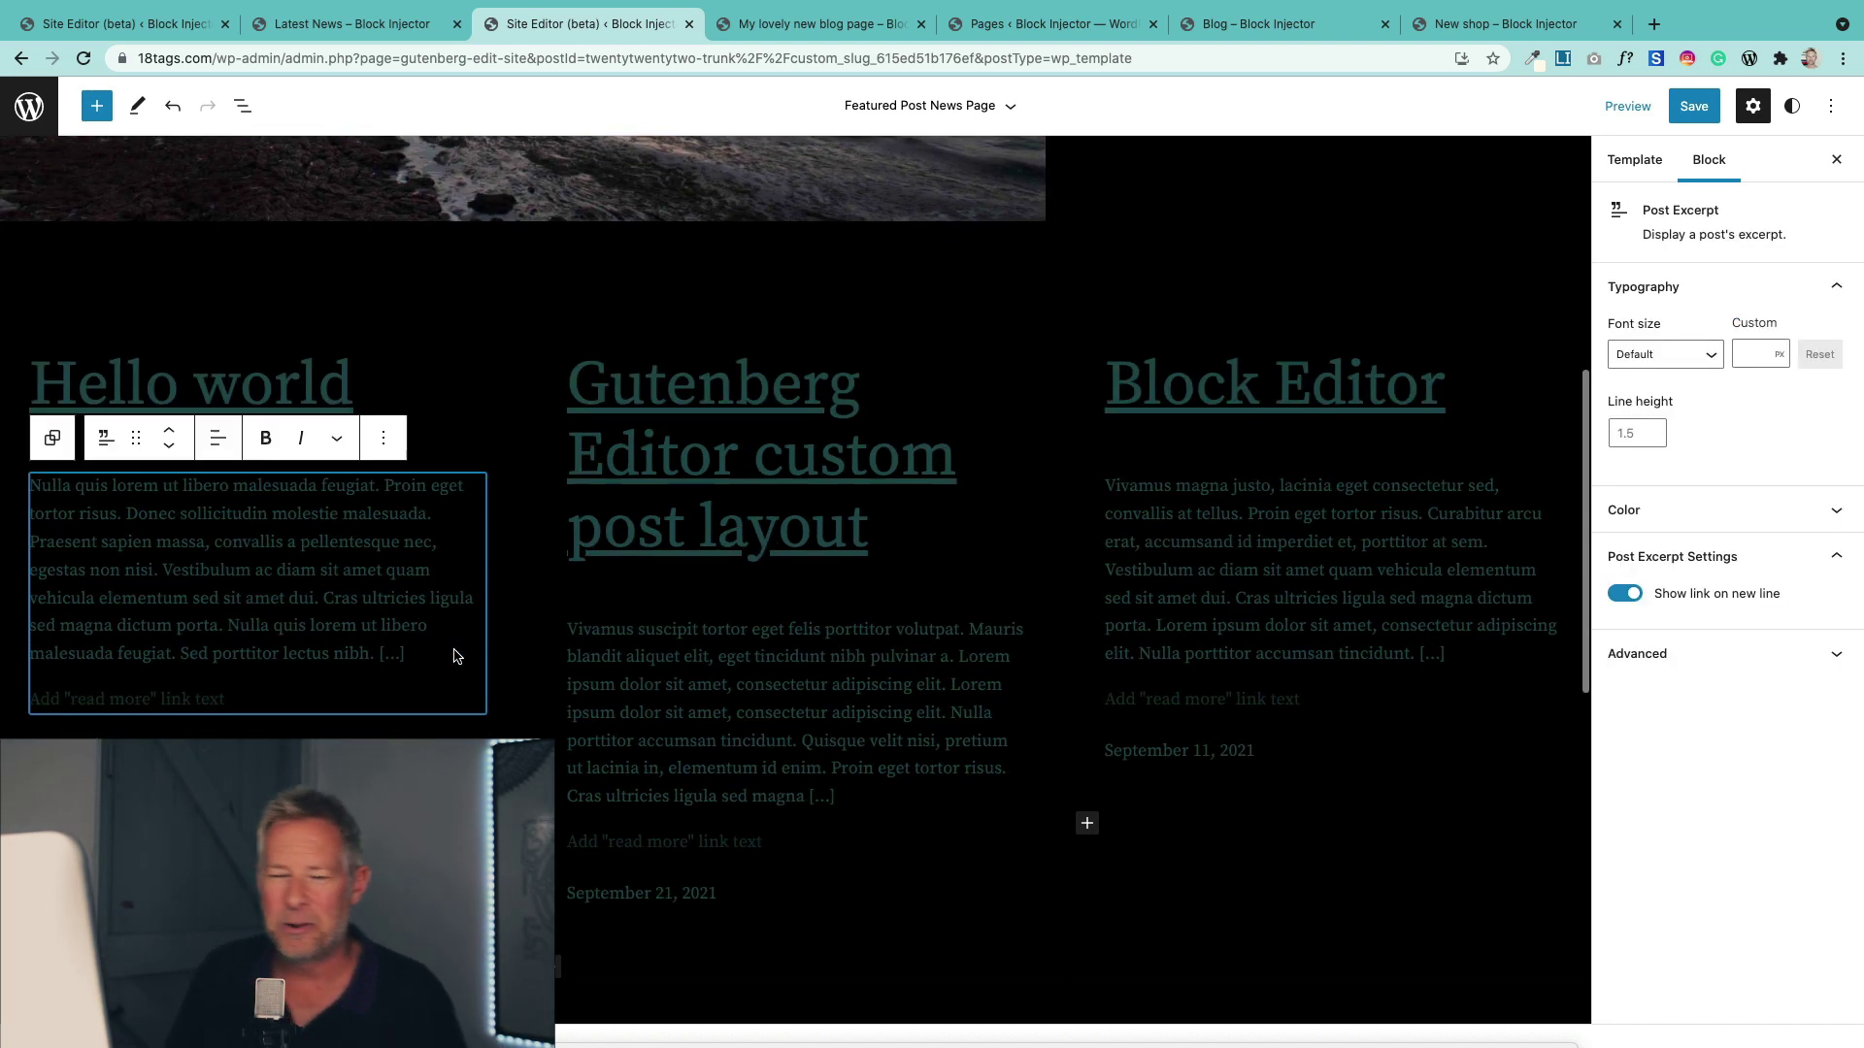
scroll(454, 657, "up", 3)
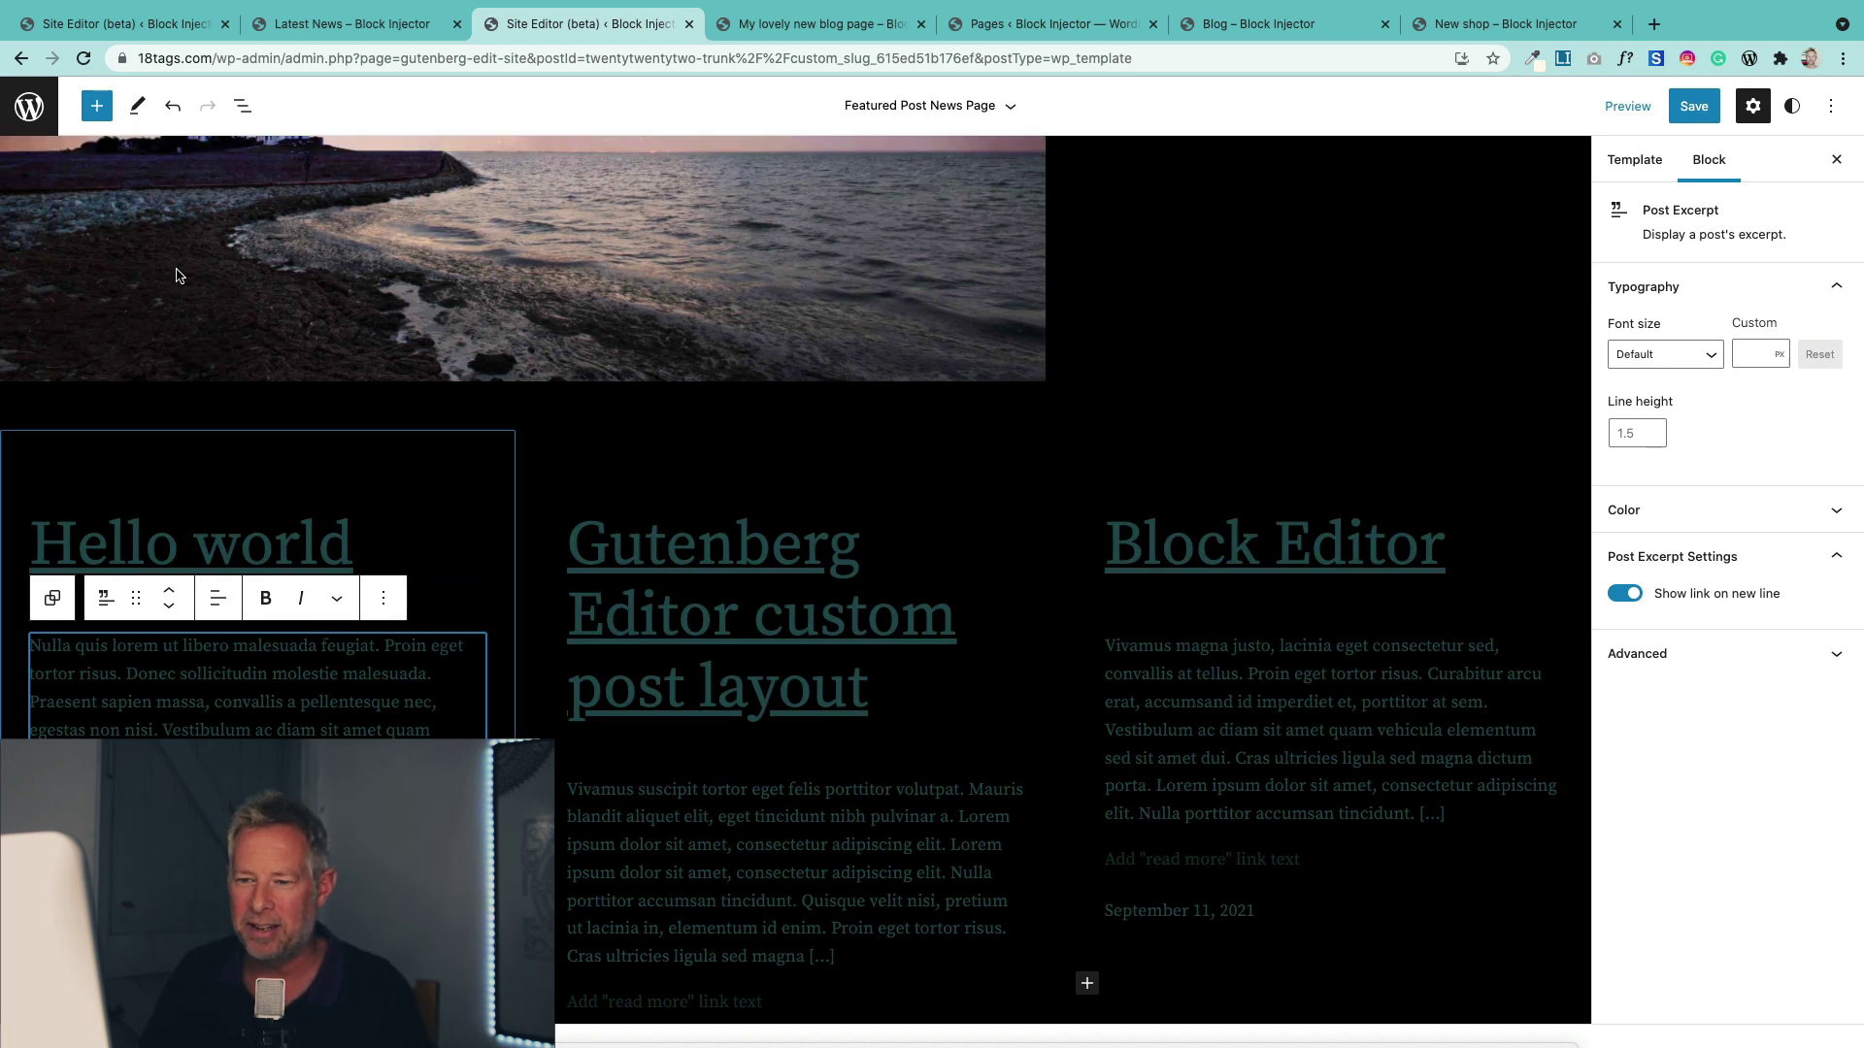
Show the template's block list, select the second Query Loop and review its items per page and offset settings.
left_click(243, 106)
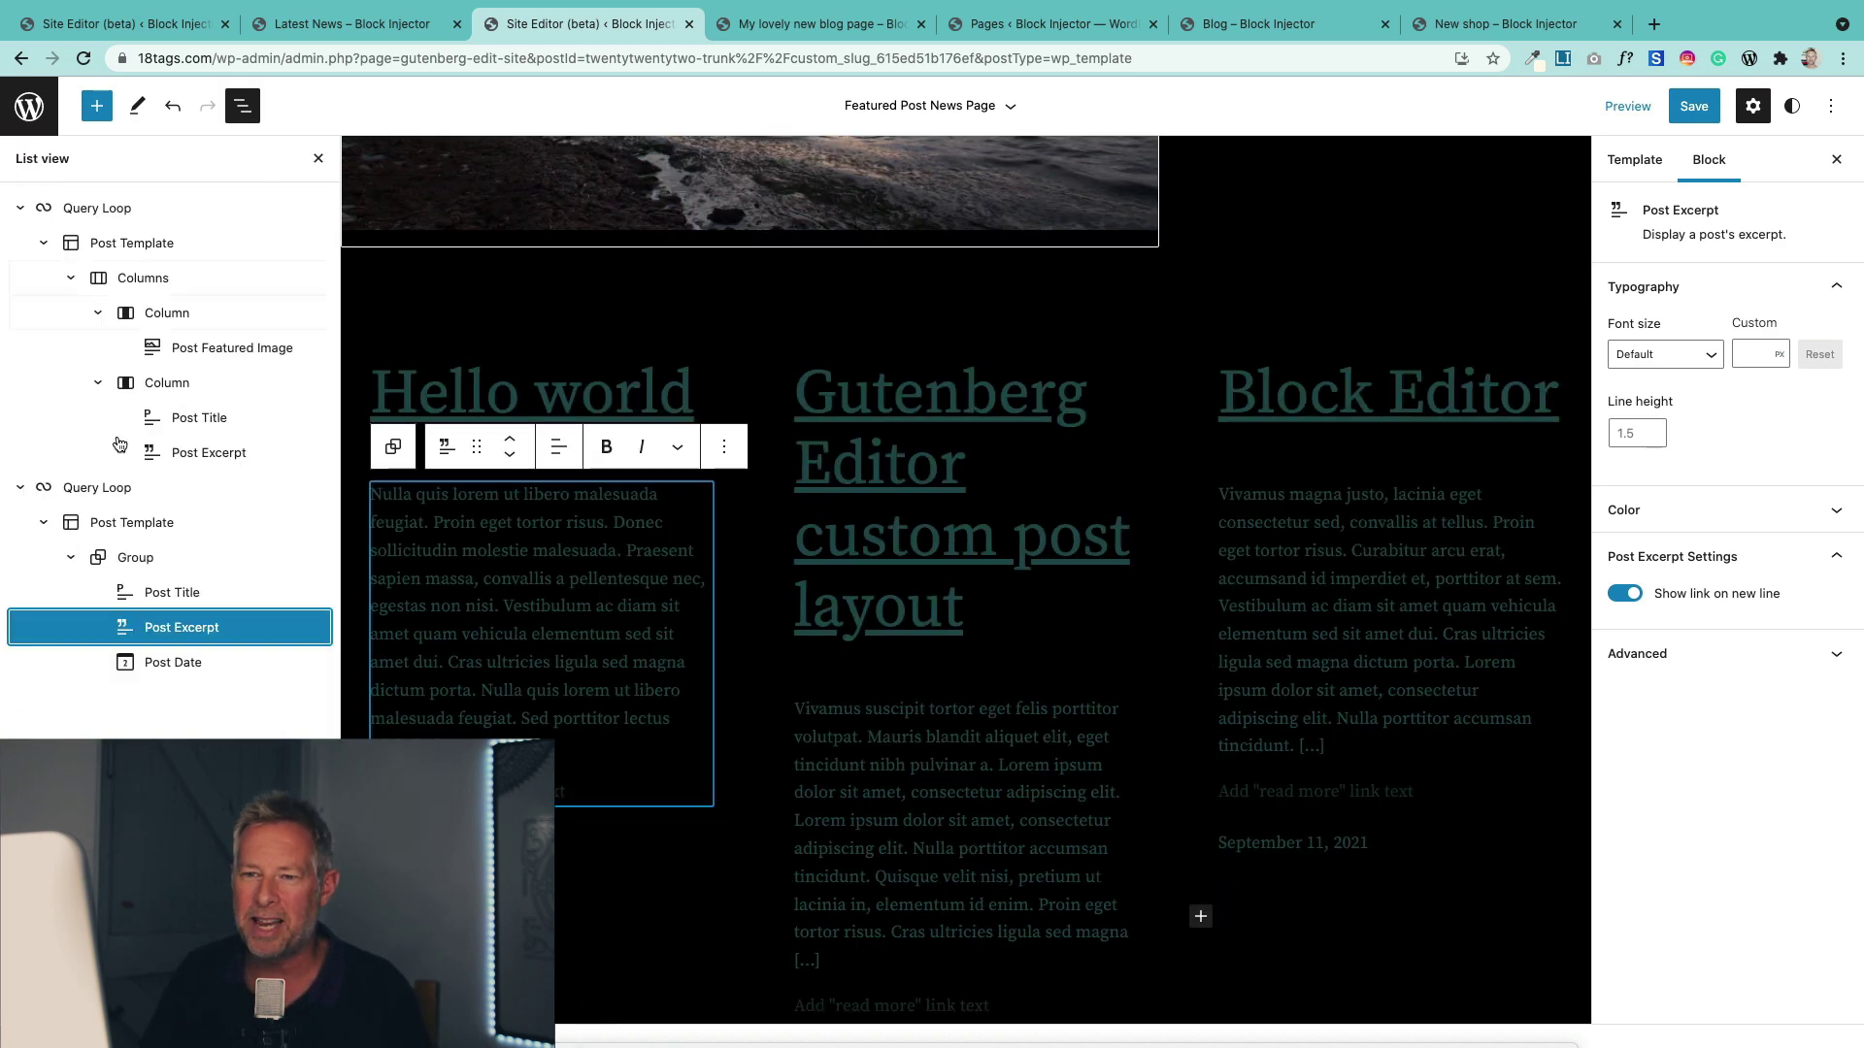
left_click(104, 487)
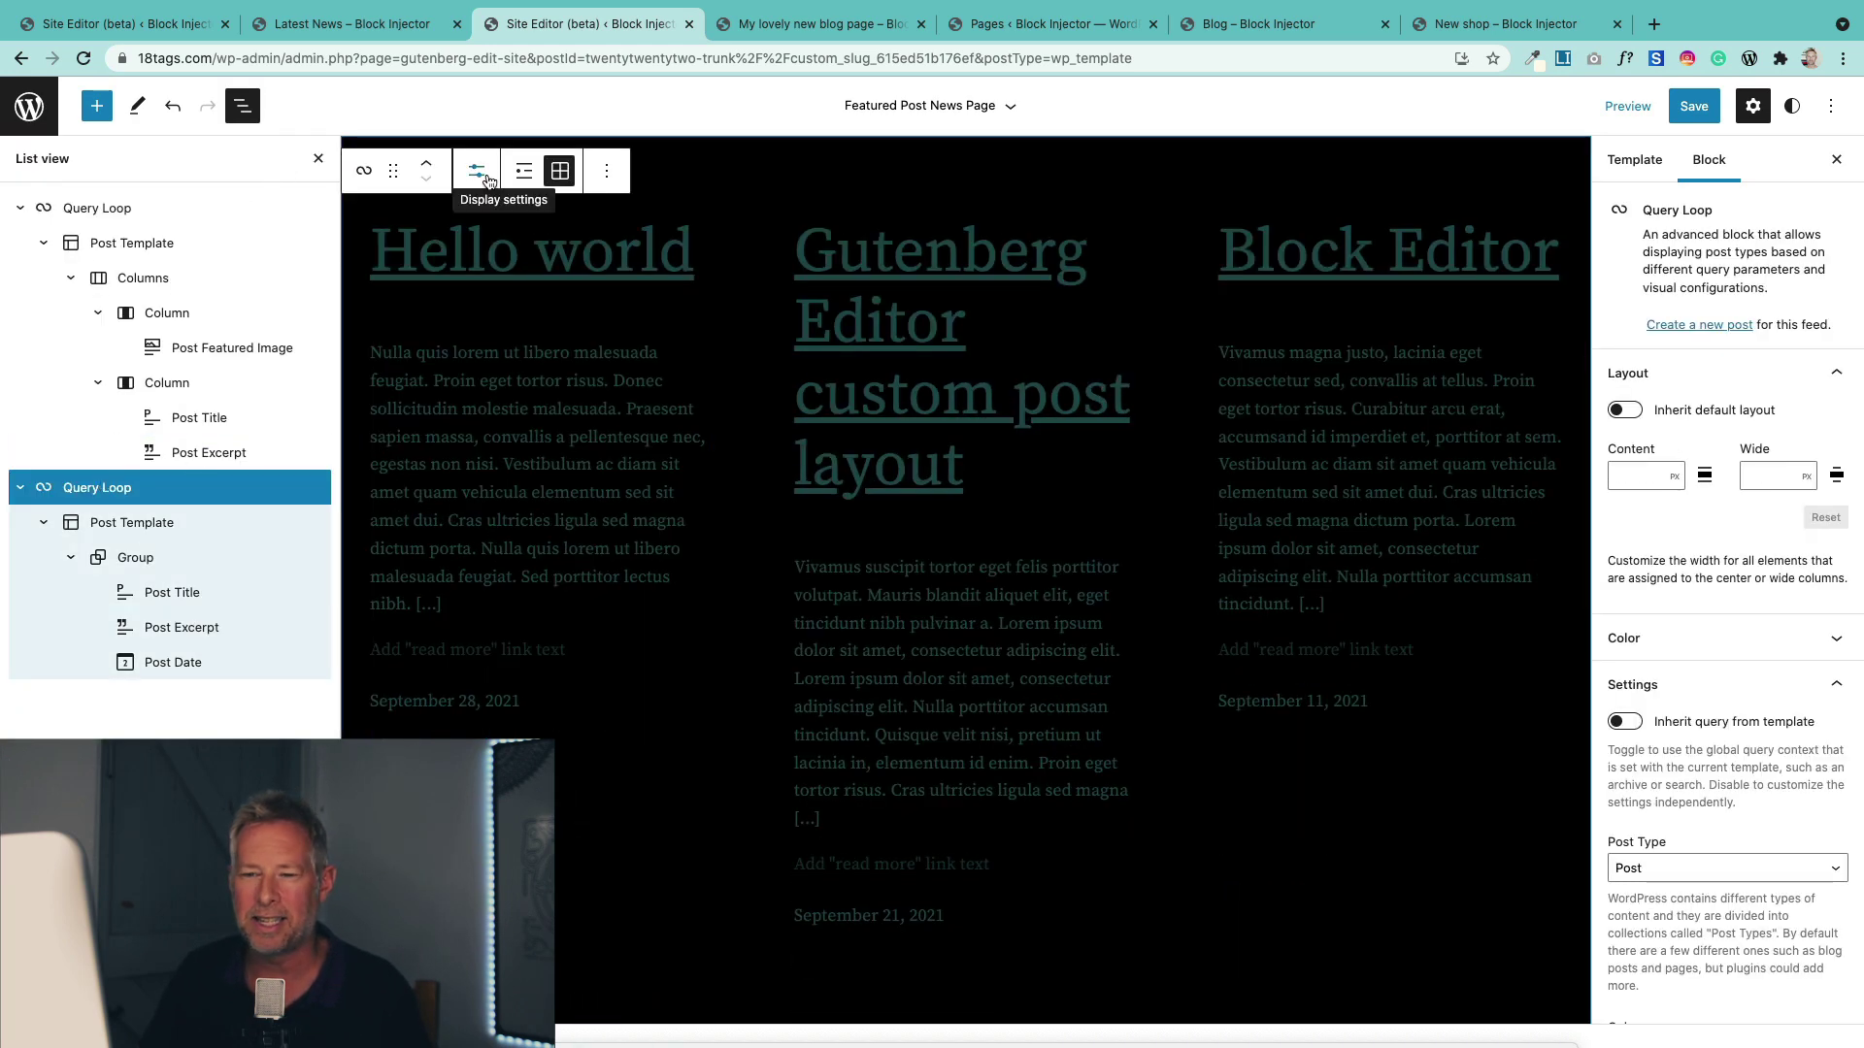
left_click(137, 531)
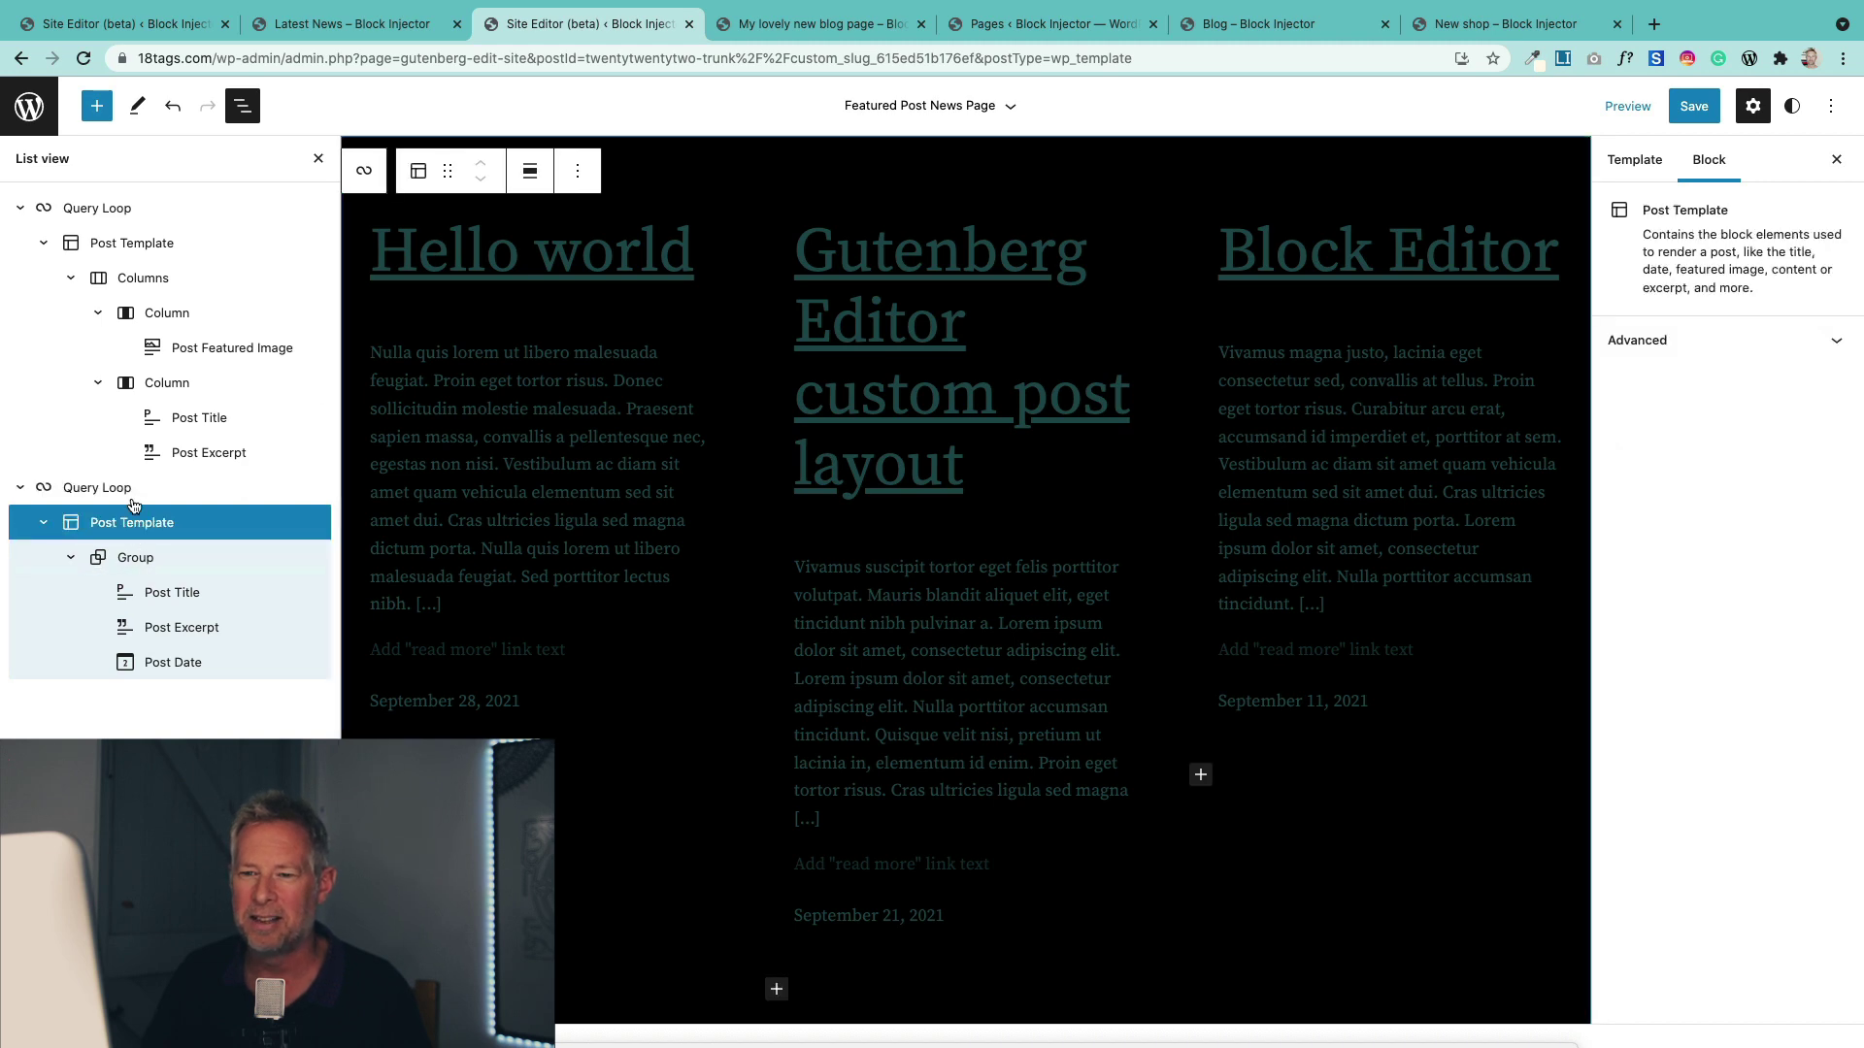
left_click(133, 492)
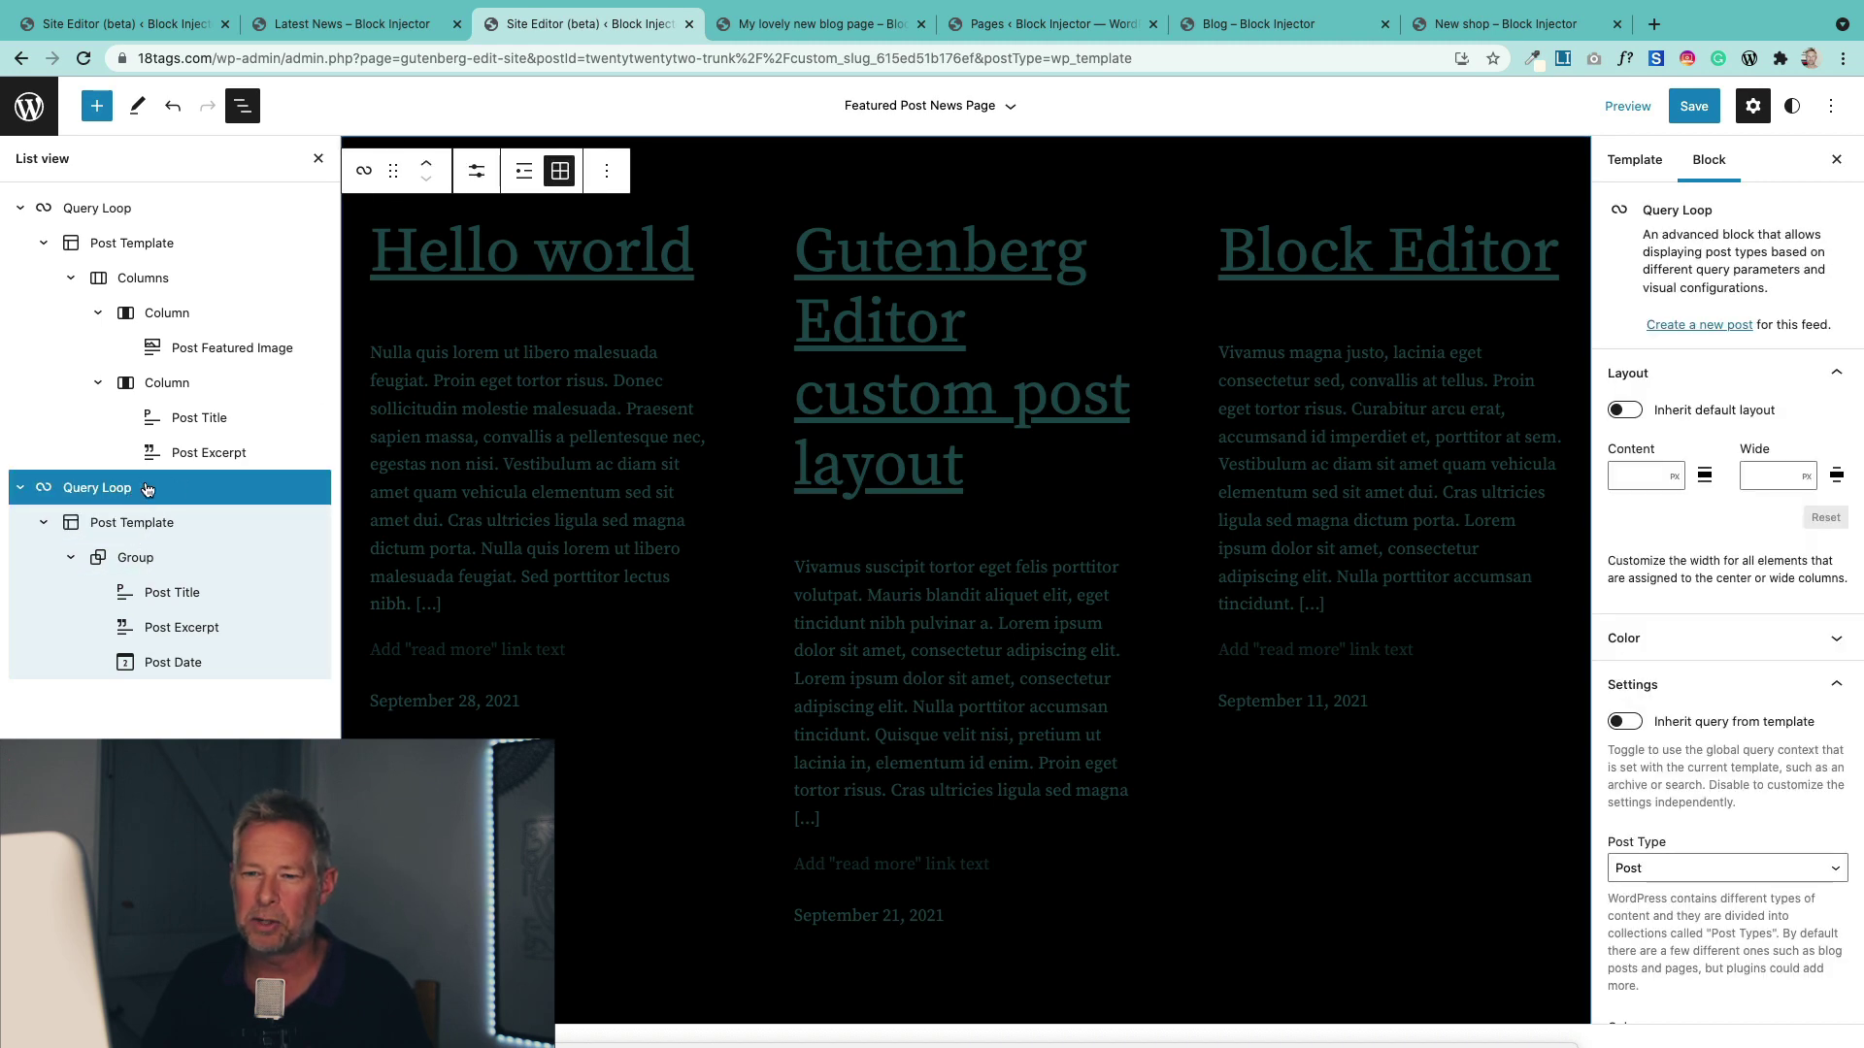
scroll(404, 458, "up", 3)
scroll(407, 451, "down", 1)
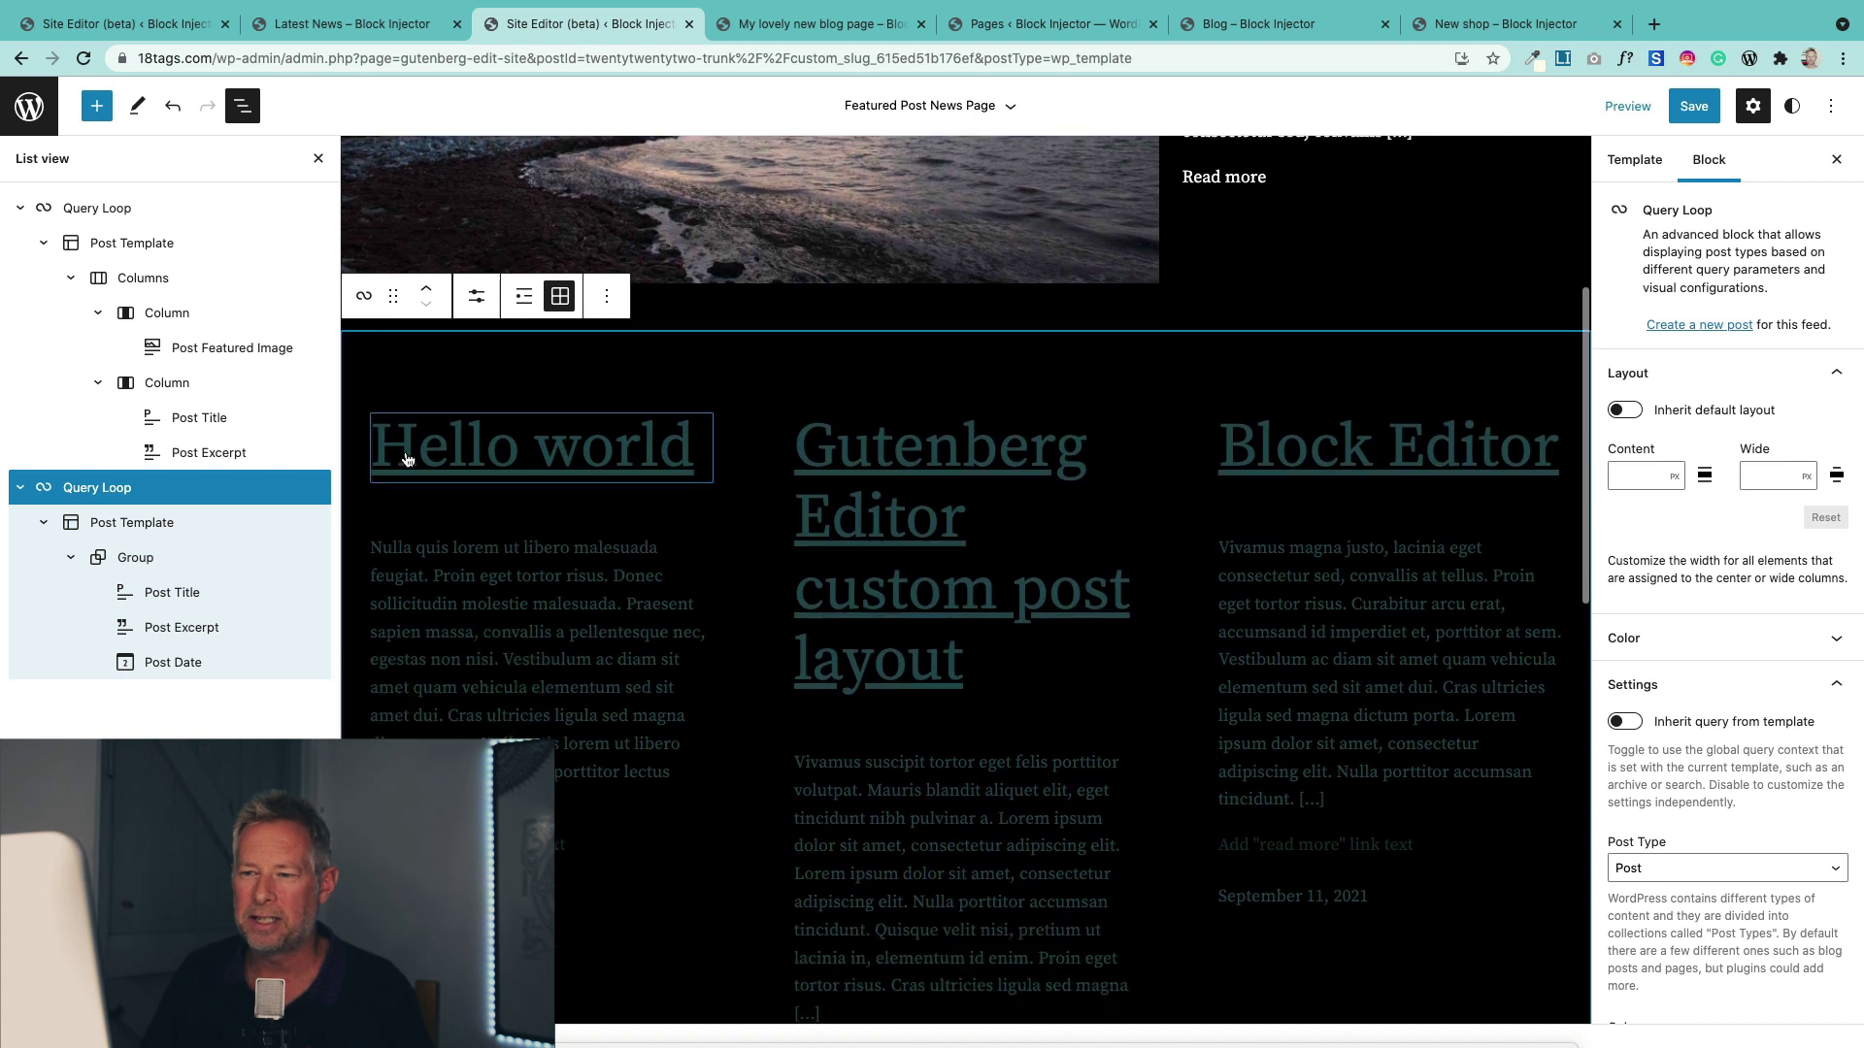
left_click(470, 281)
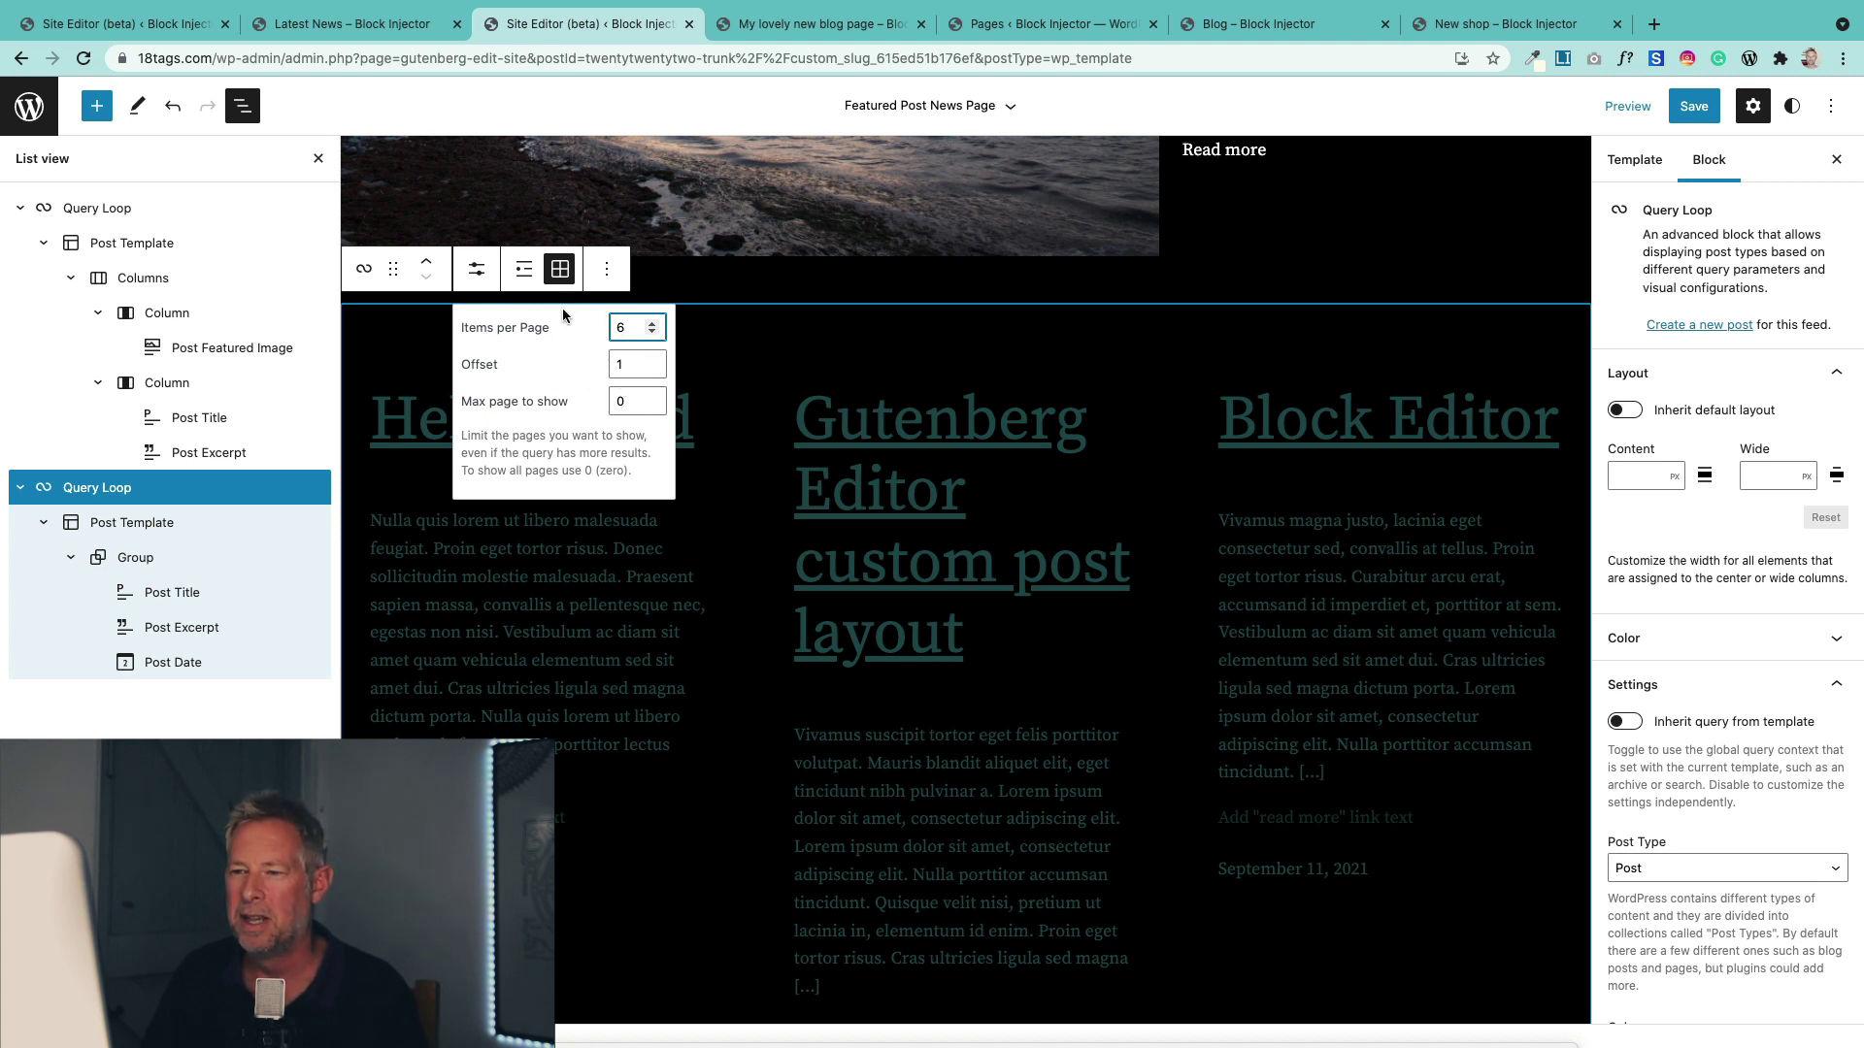
left_click(398, 485)
Set the text and link colors of the grid's Post Title block to white.
left_click(477, 431)
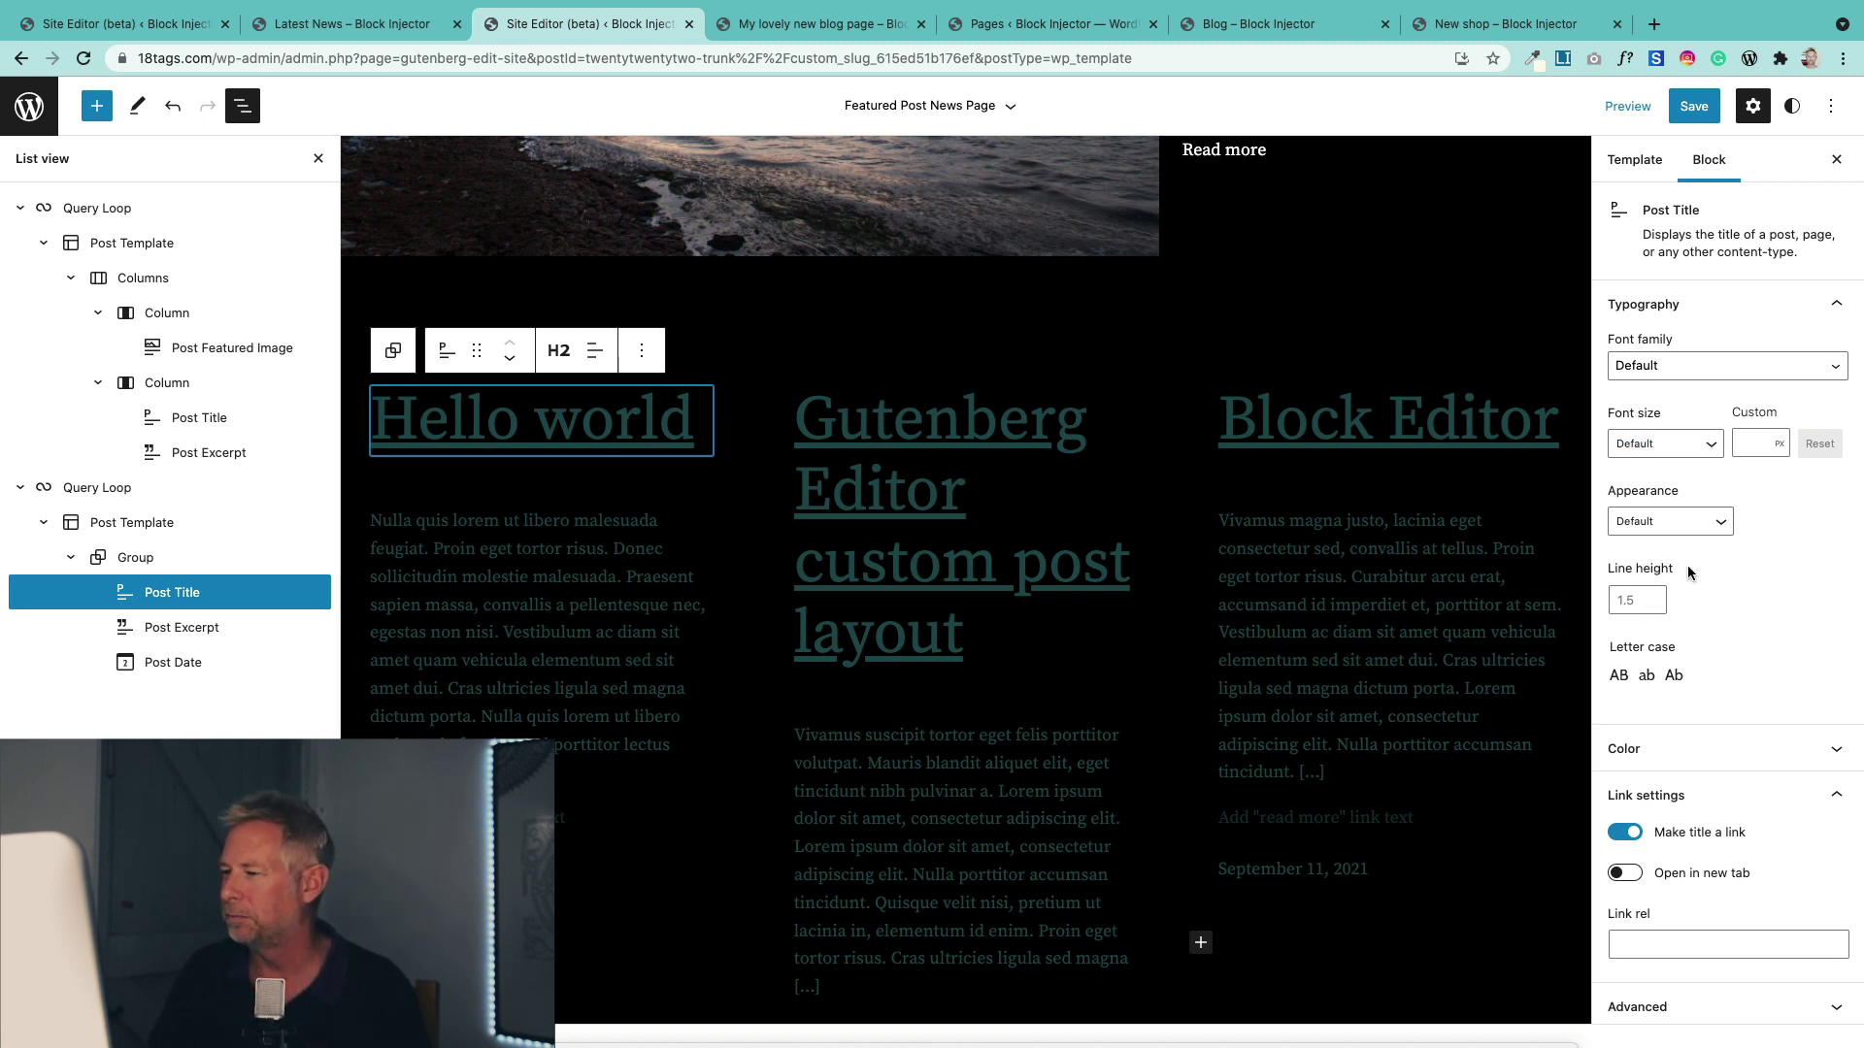
left_click(1694, 748)
scroll(1684, 745, "down", 2)
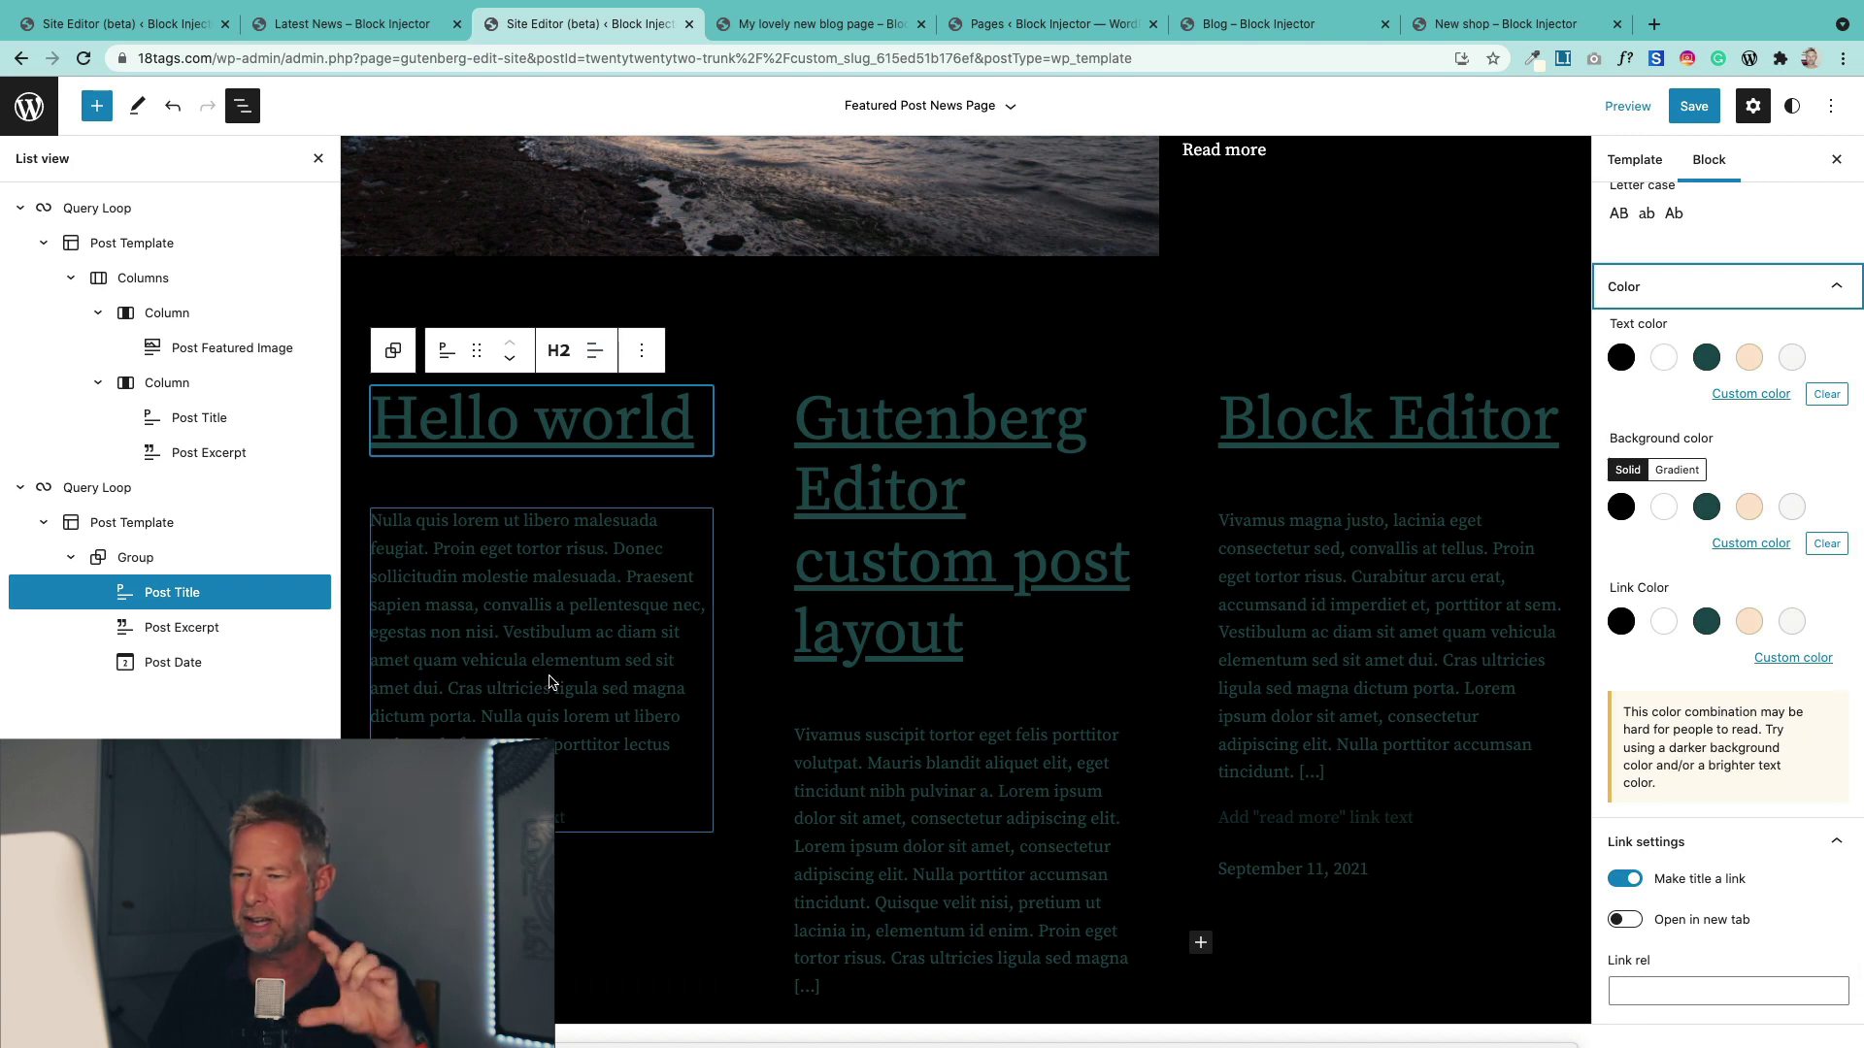
left_click(1661, 360)
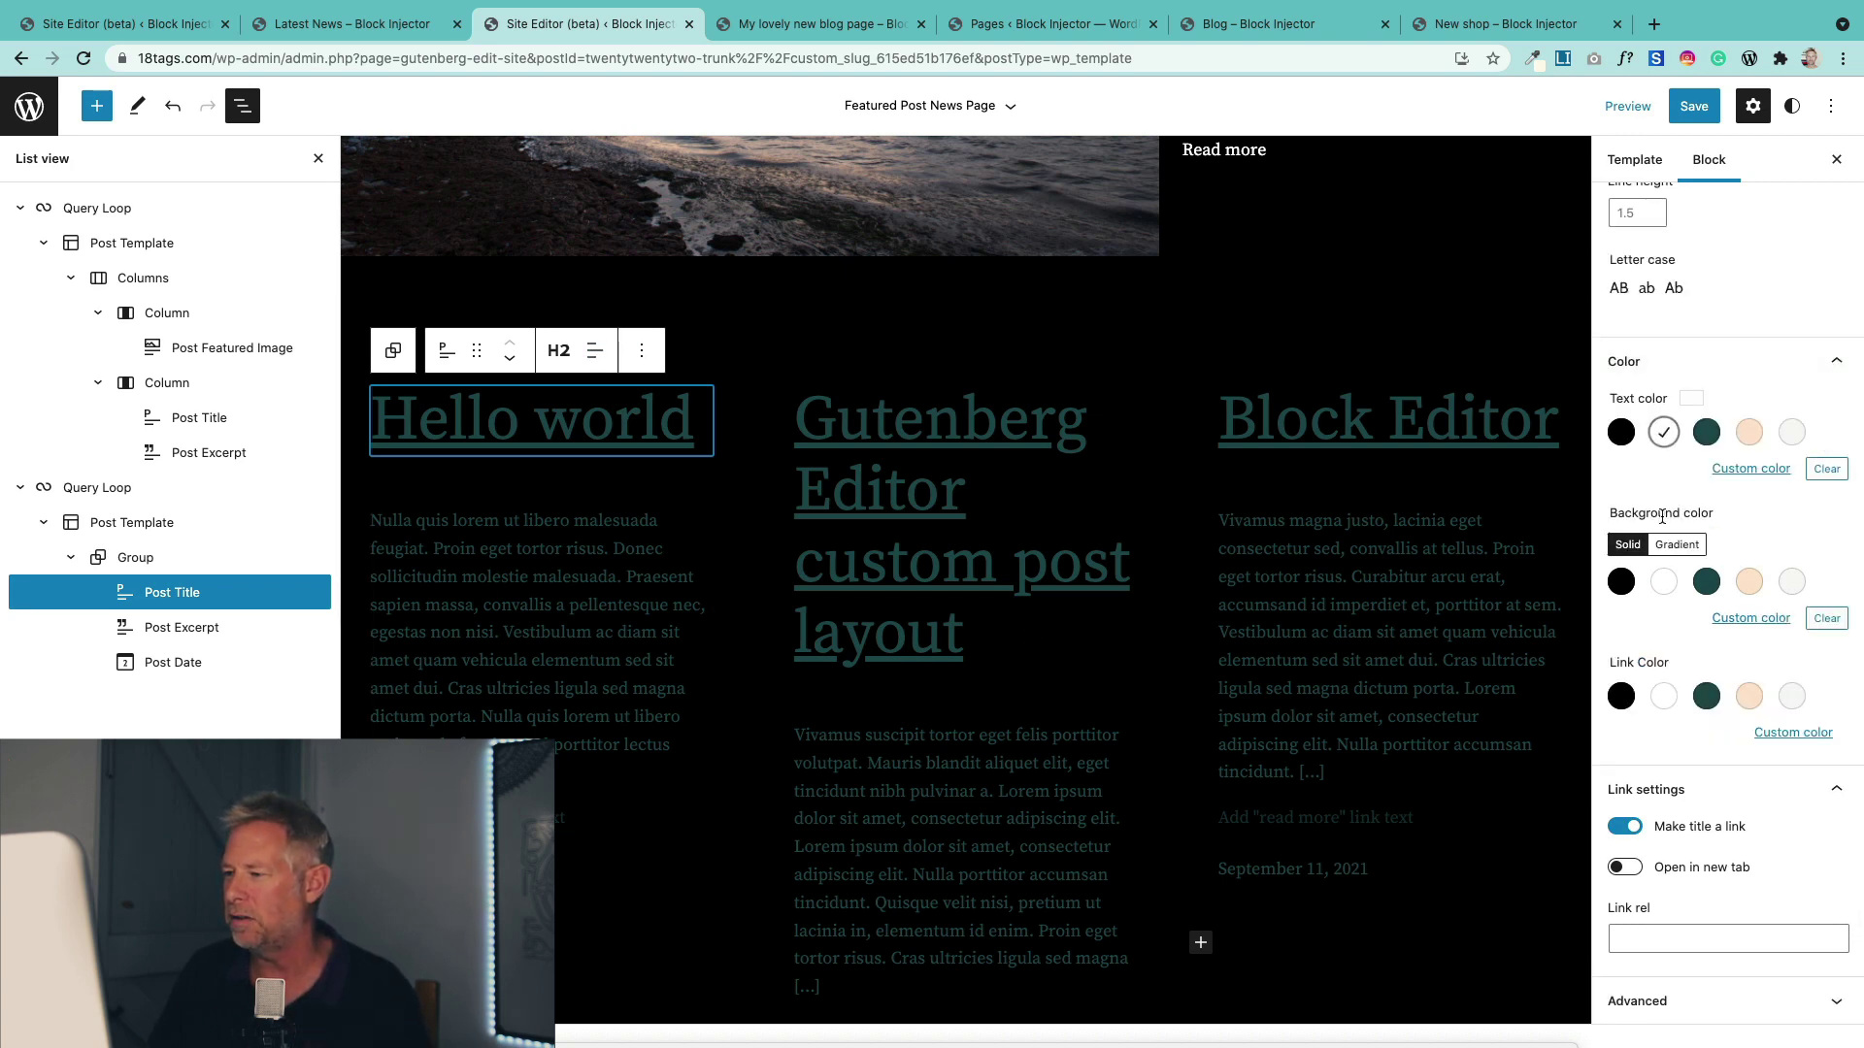
left_click(1659, 701)
Set the grid's Post Excerpt text and link colors to white and its read-more link text to "read this article".
left_click(695, 535)
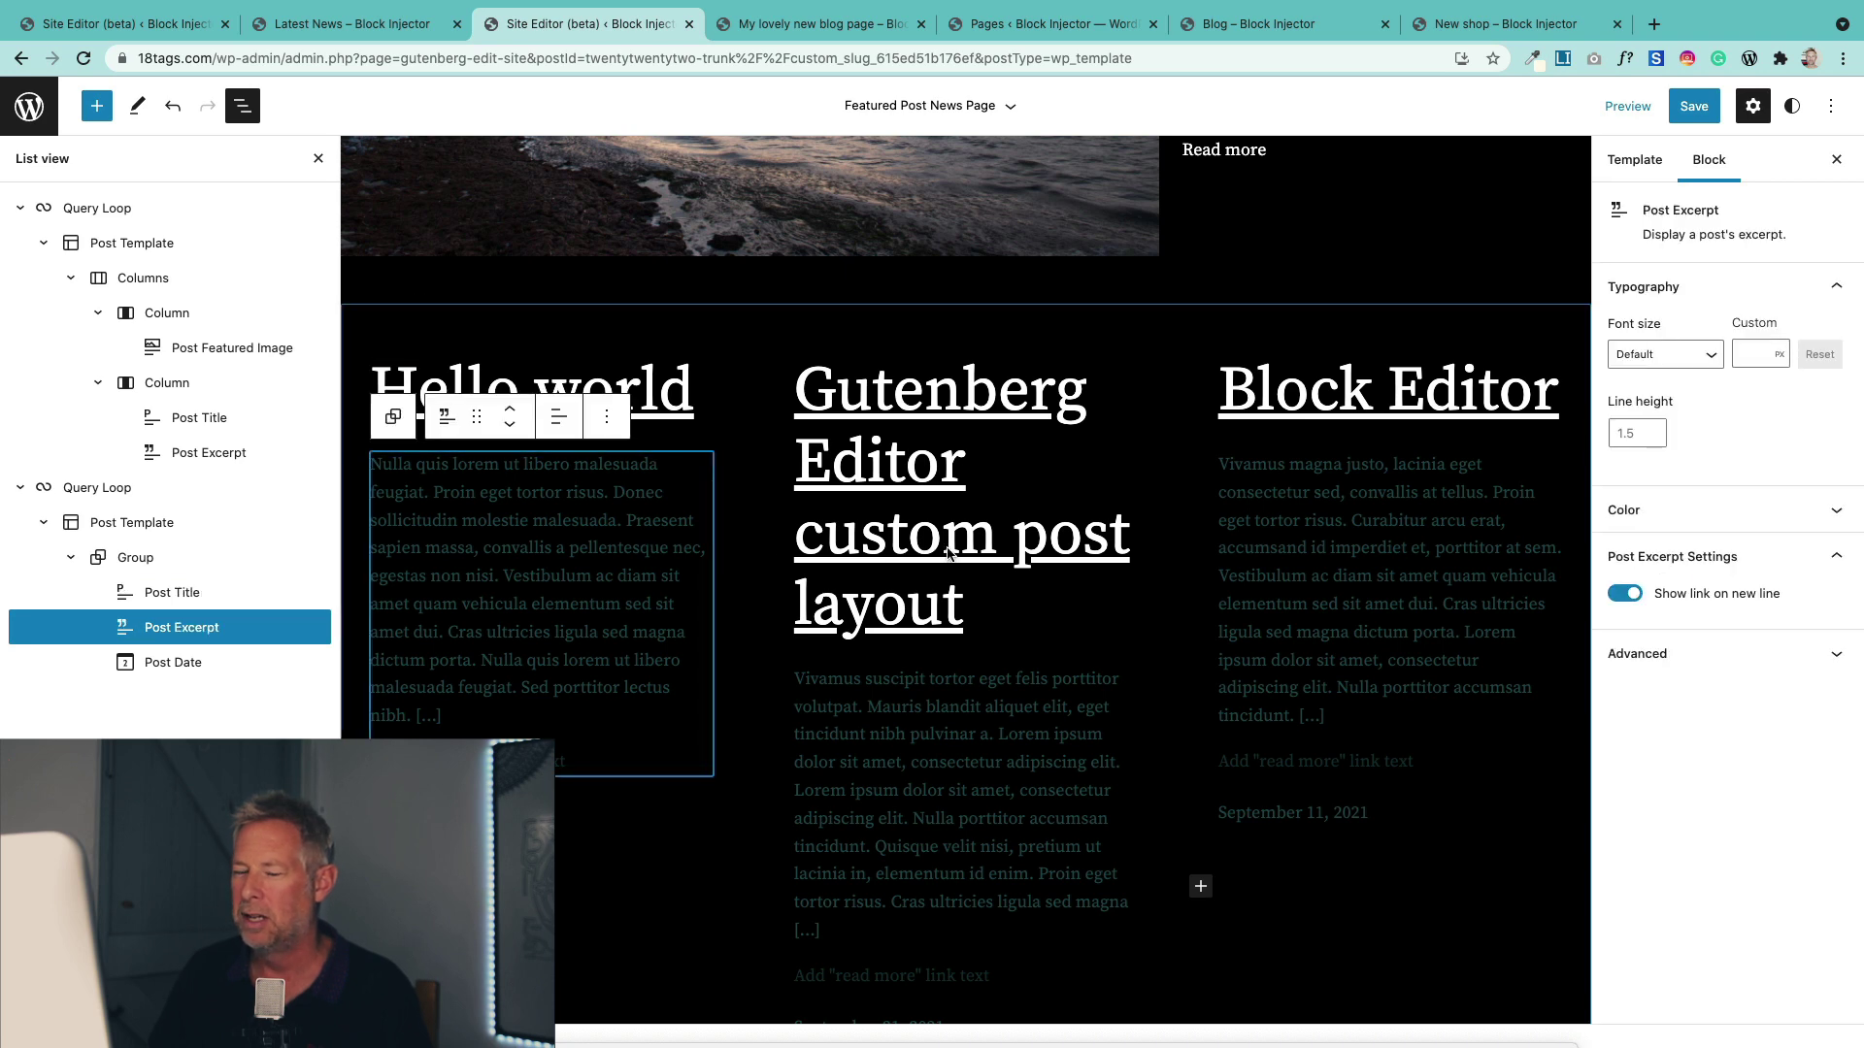
left_click(1727, 507)
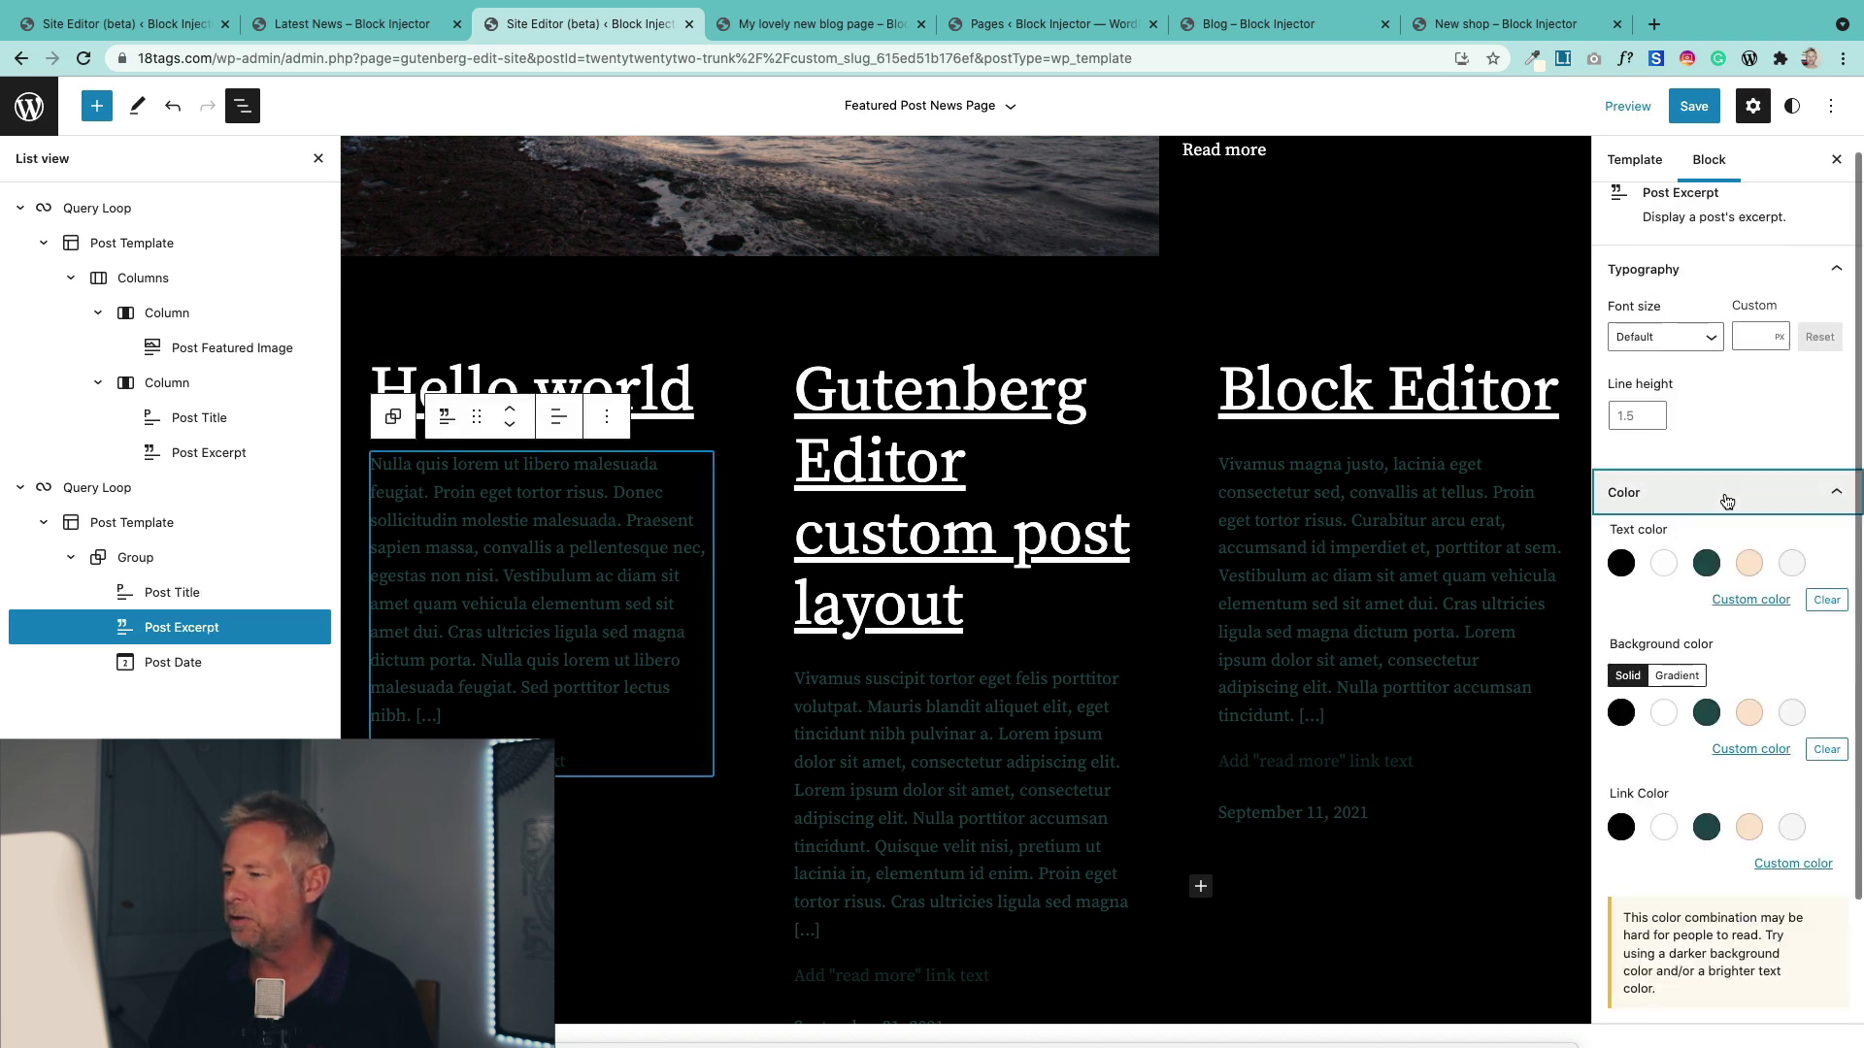
left_click(1664, 563)
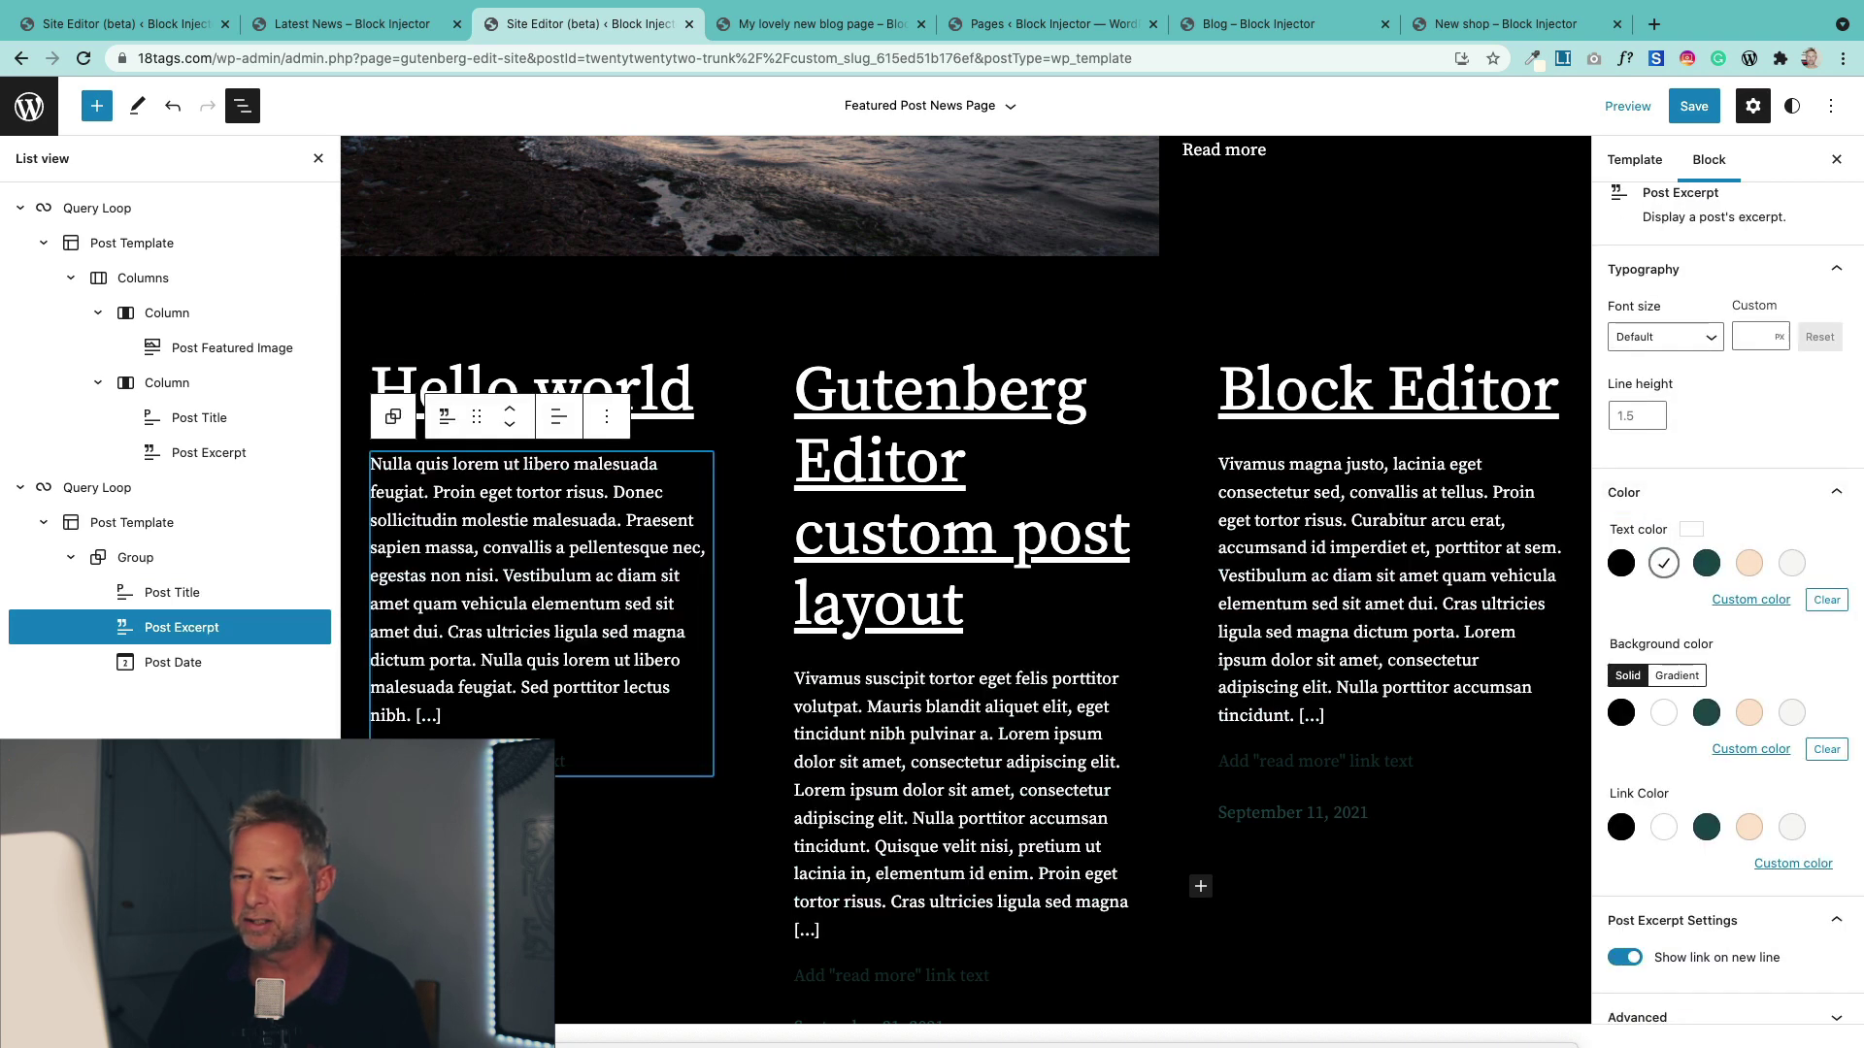
left_click(1664, 828)
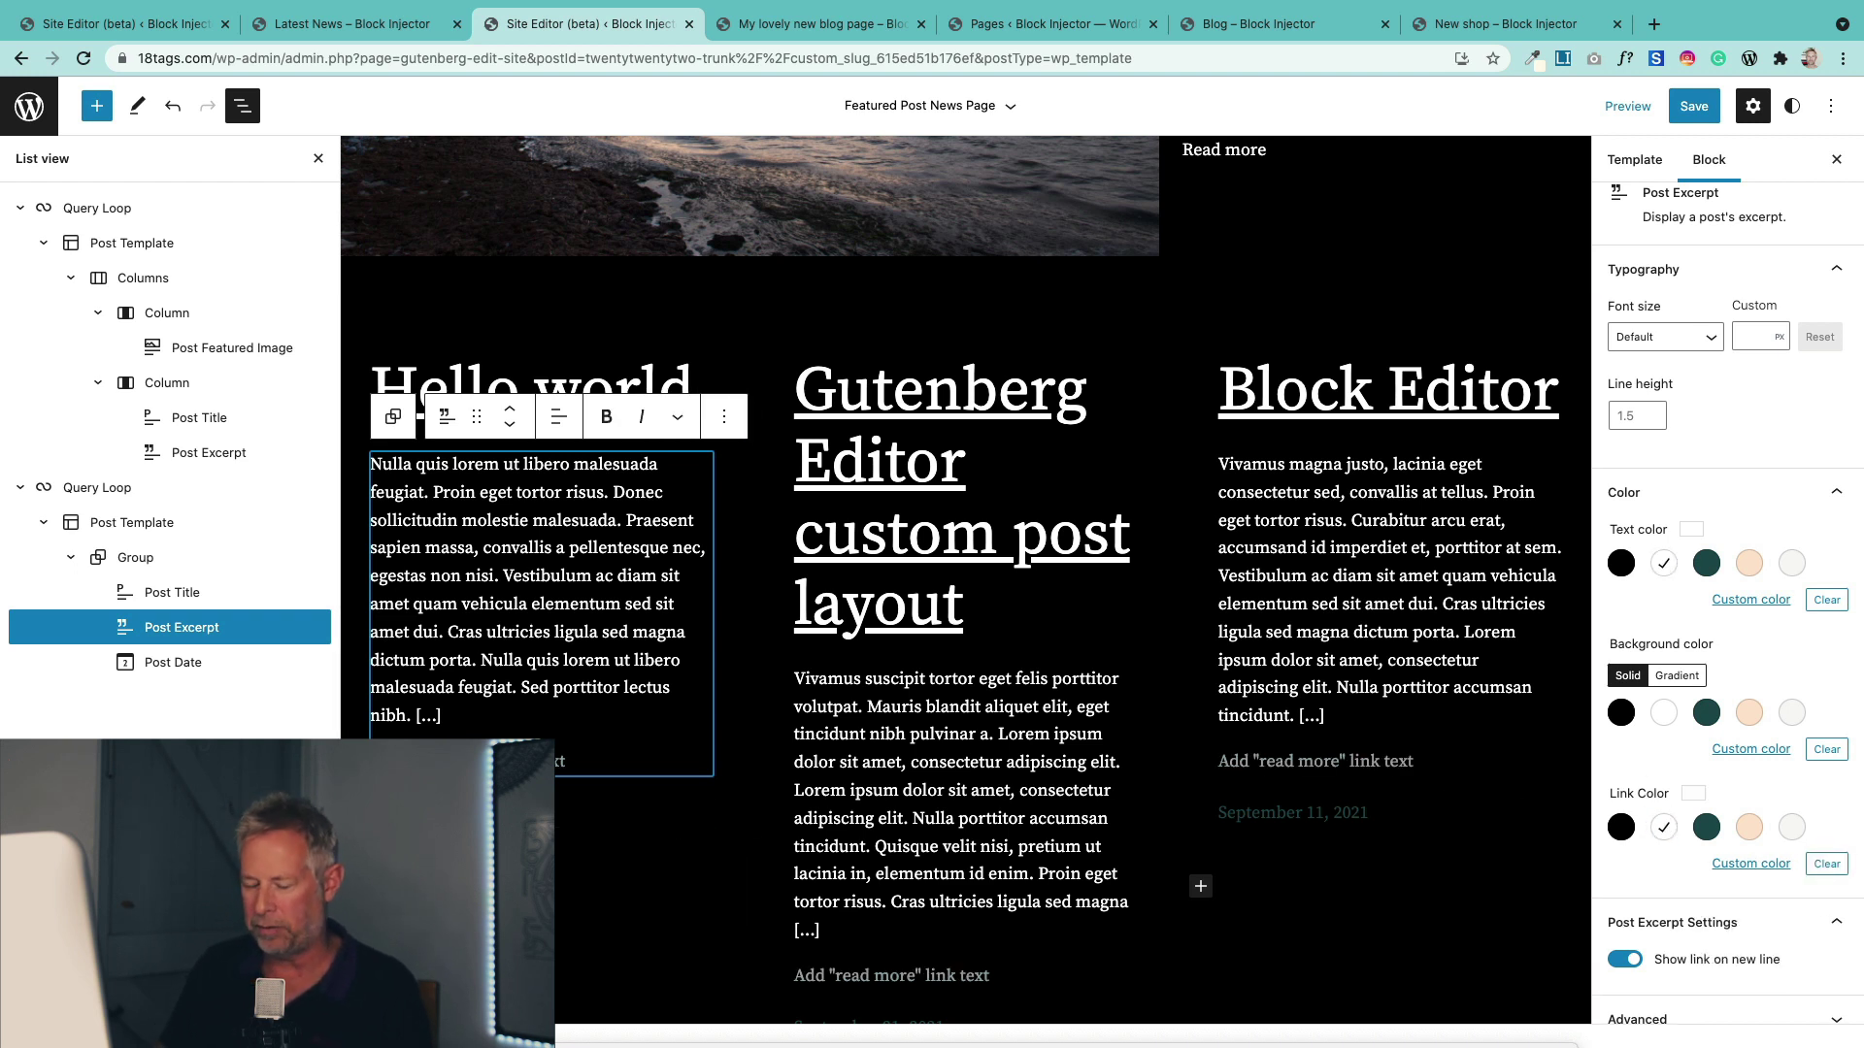
type("read this article")
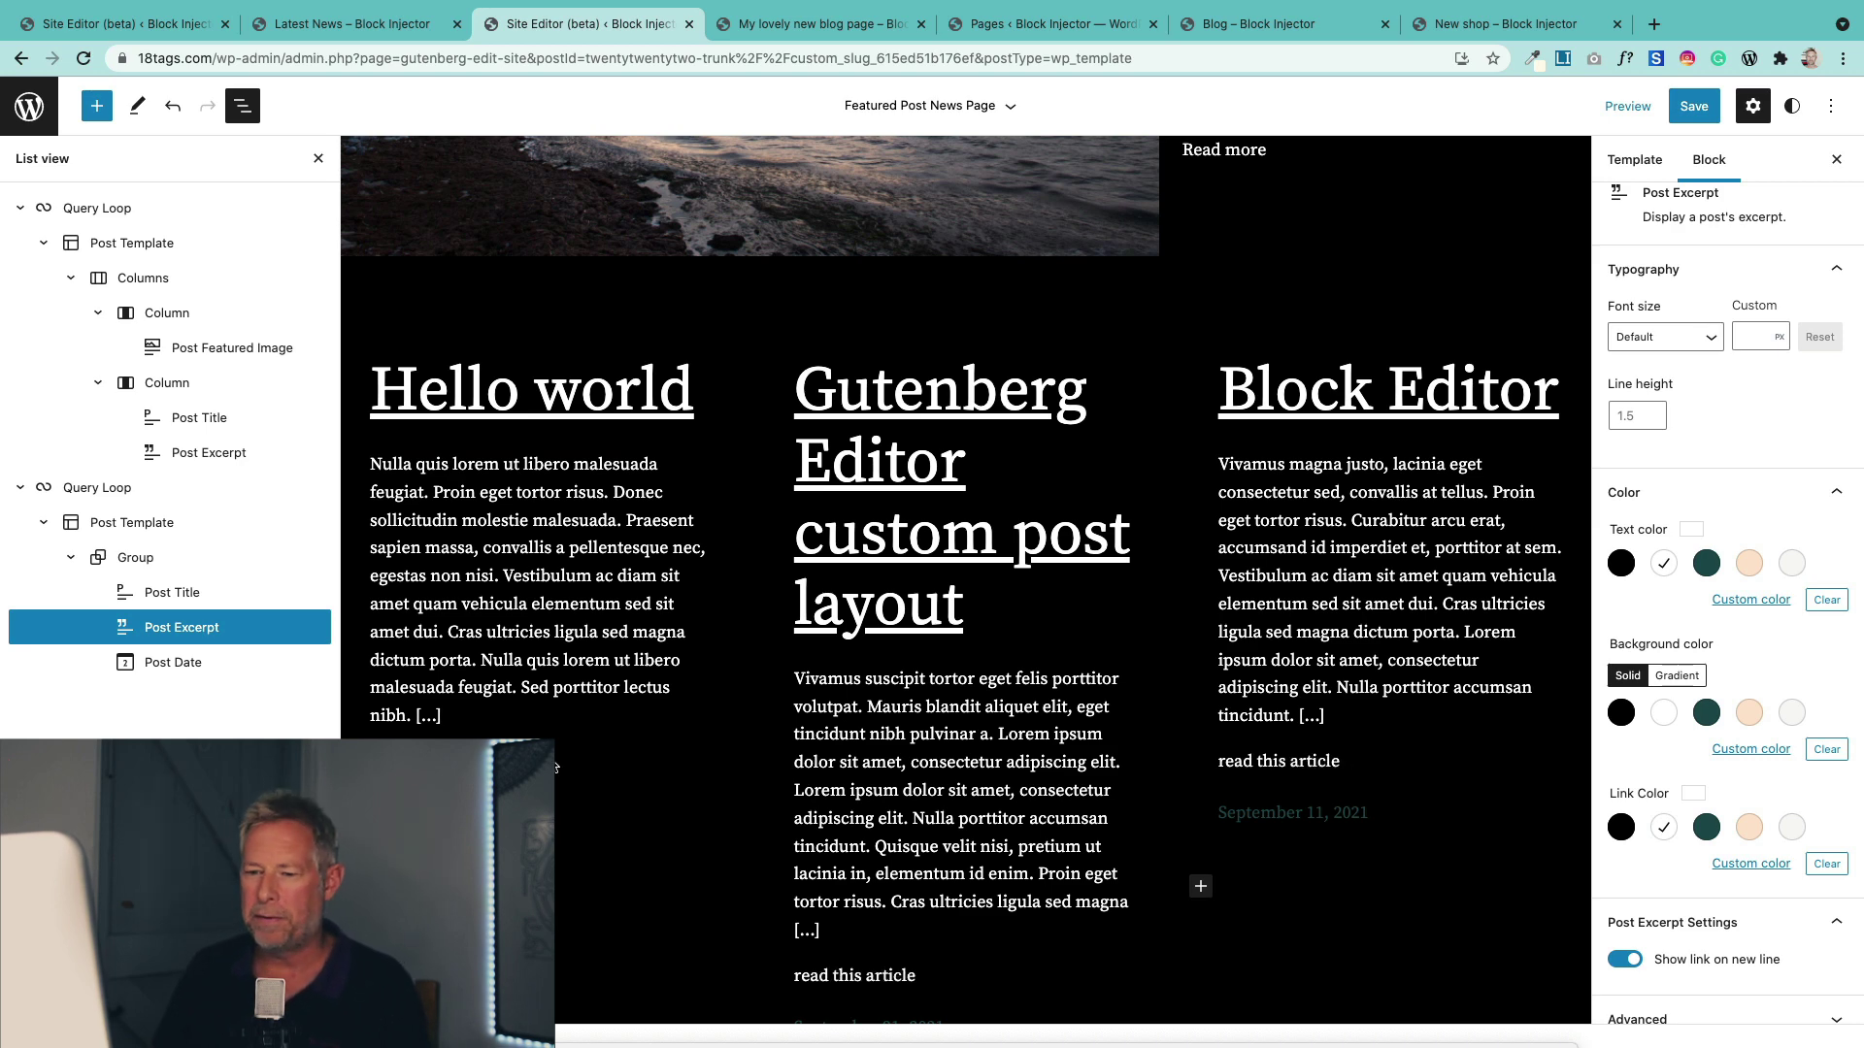
Insert a Post Featured Image block between the title and the excerpt in the grid's post template.
scroll(555, 768, "up", 4)
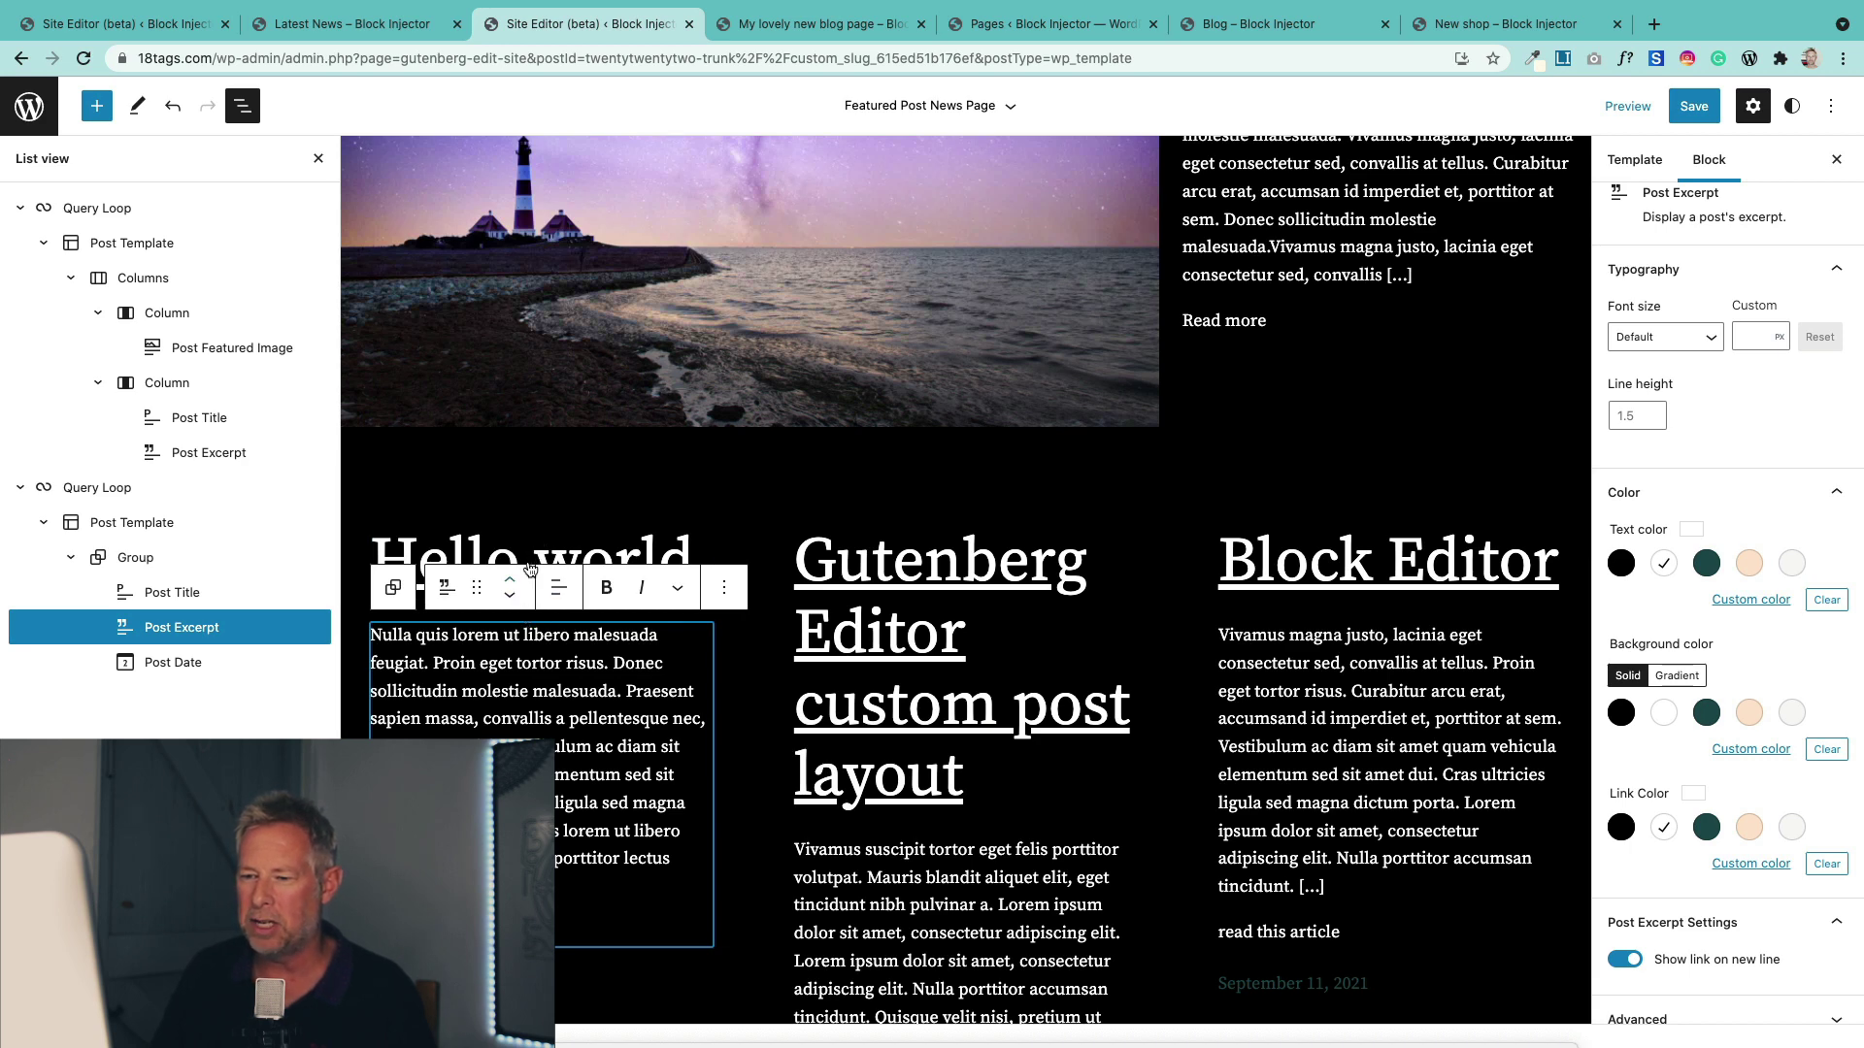
left_click(536, 531)
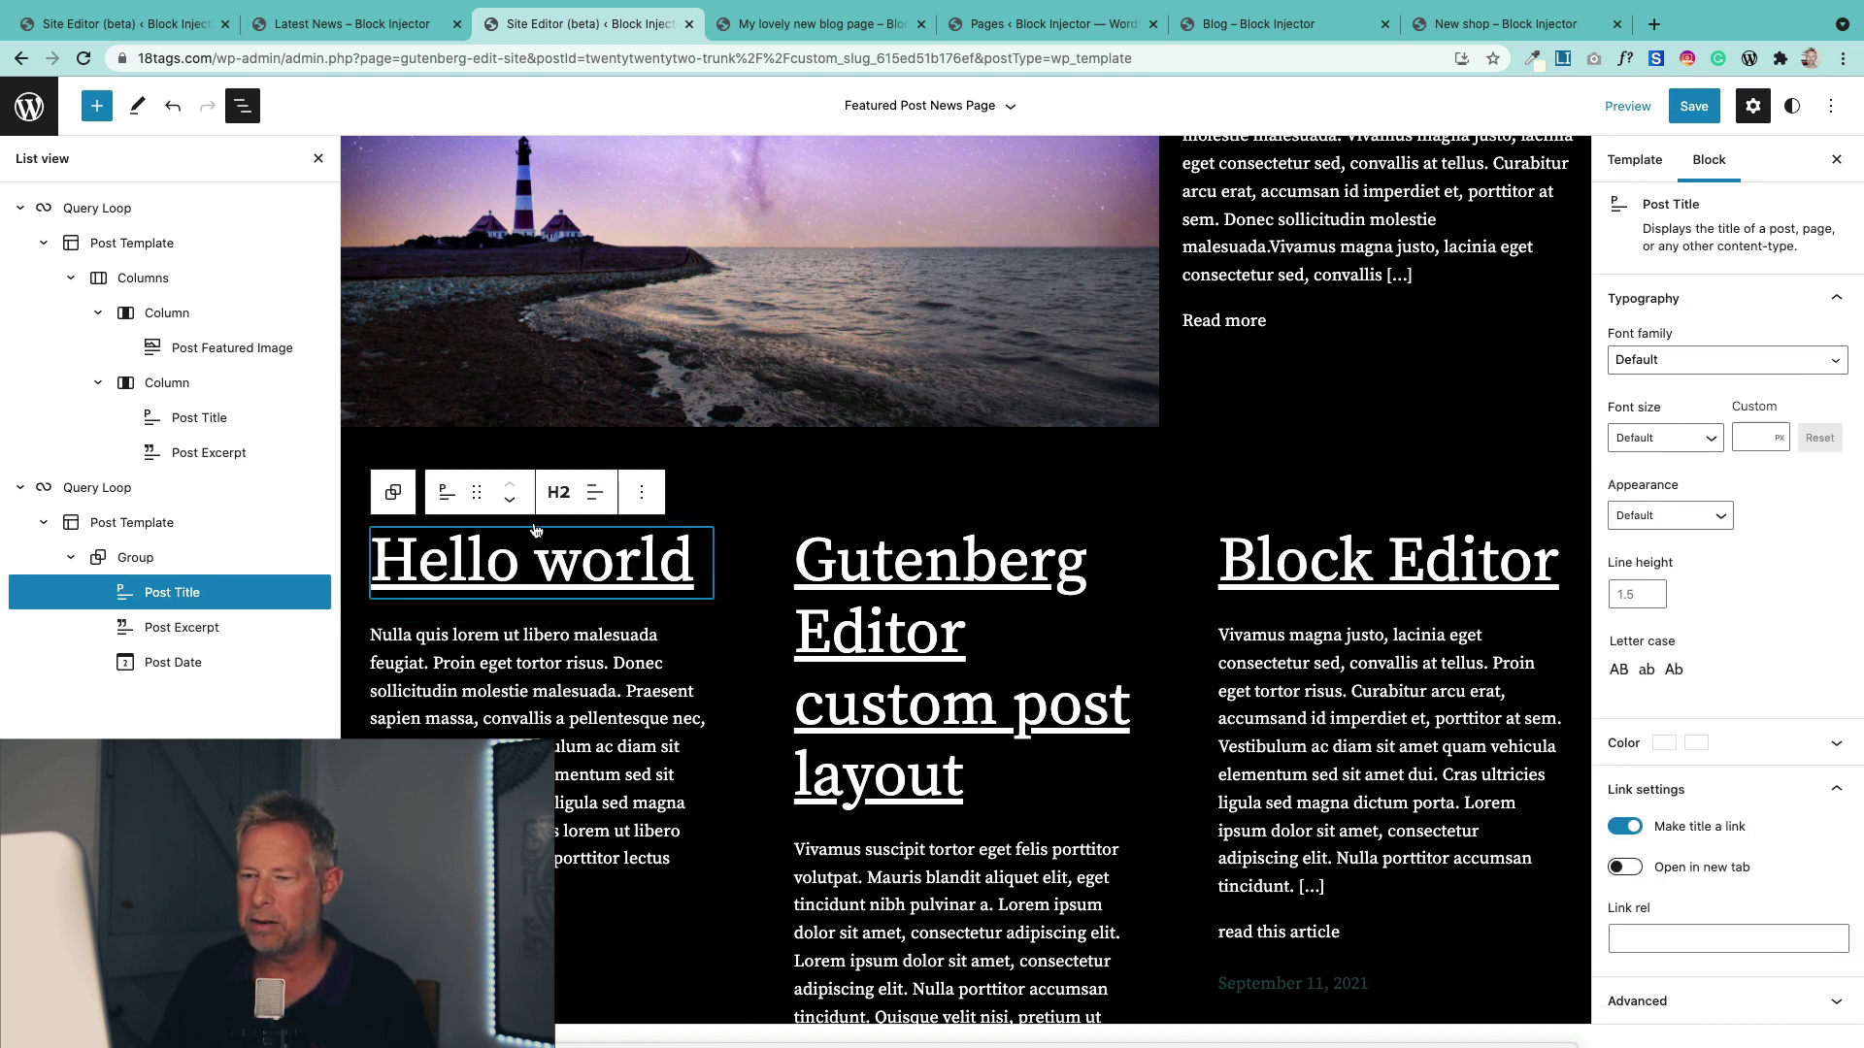
left_click(119, 494)
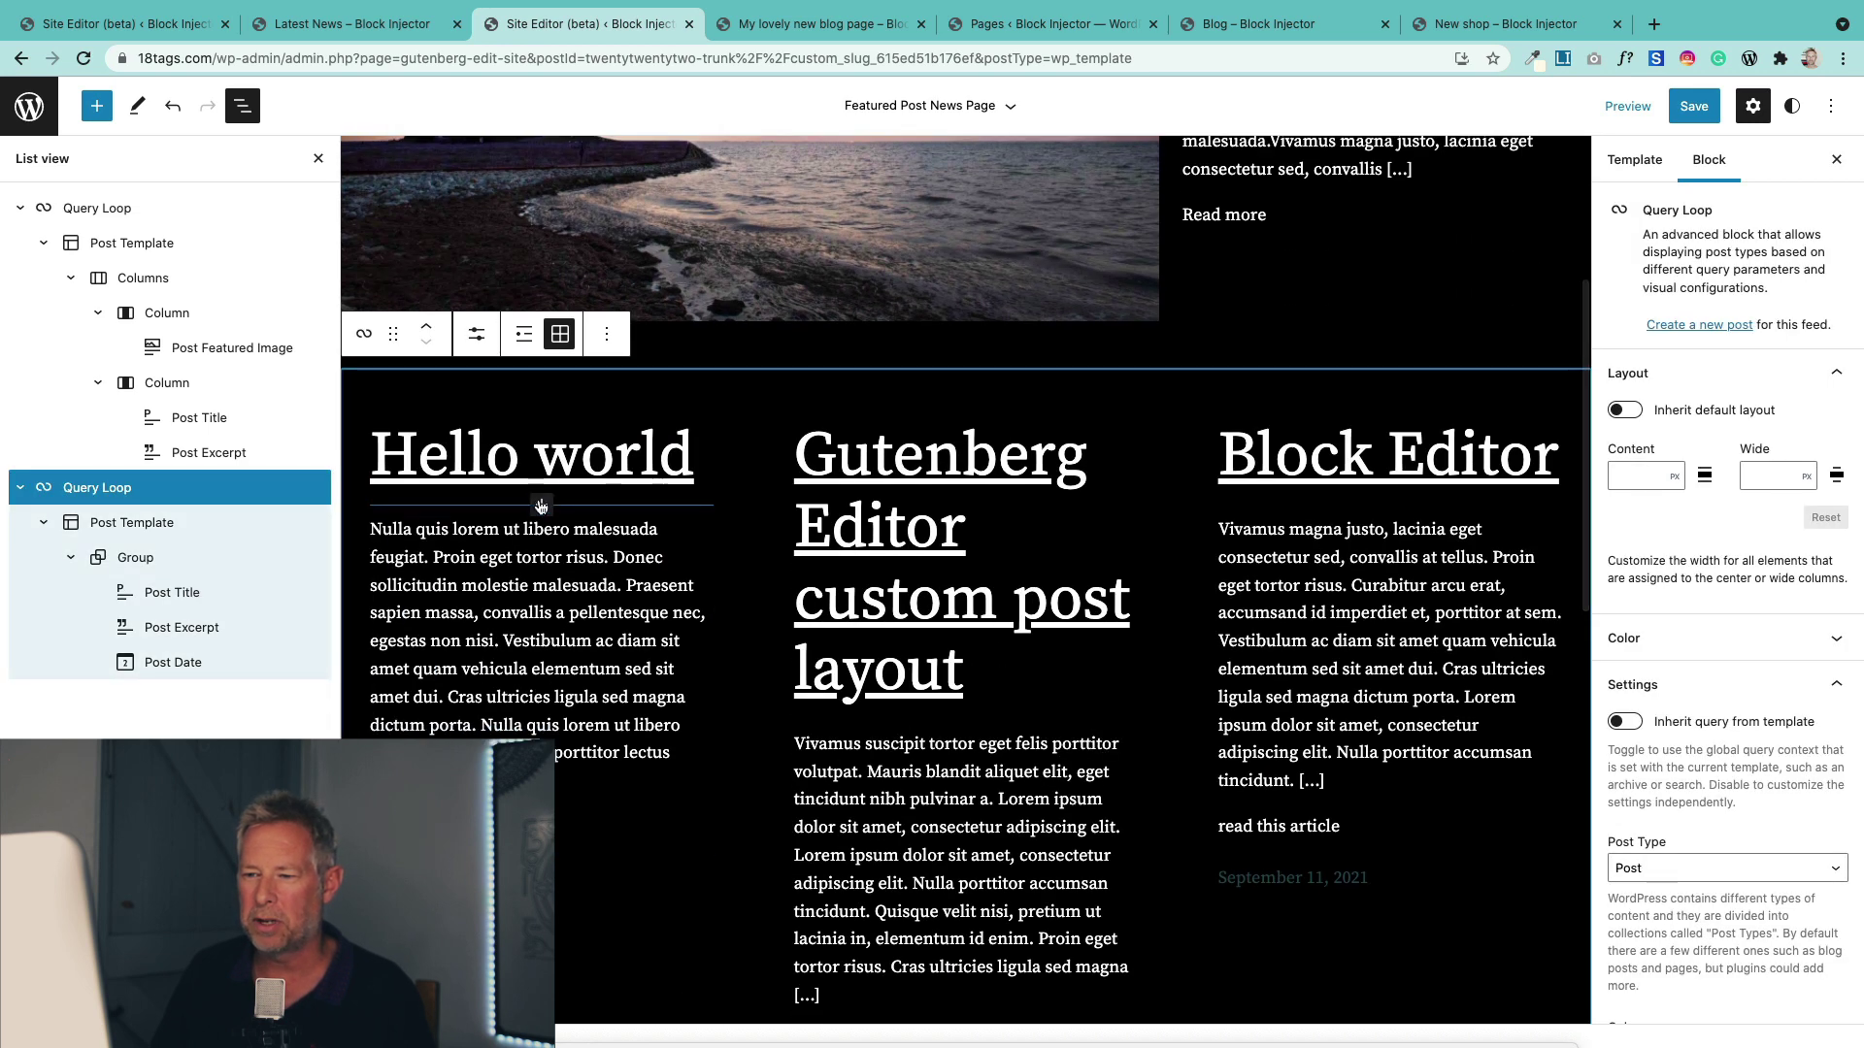
left_click(540, 505)
type("fr")
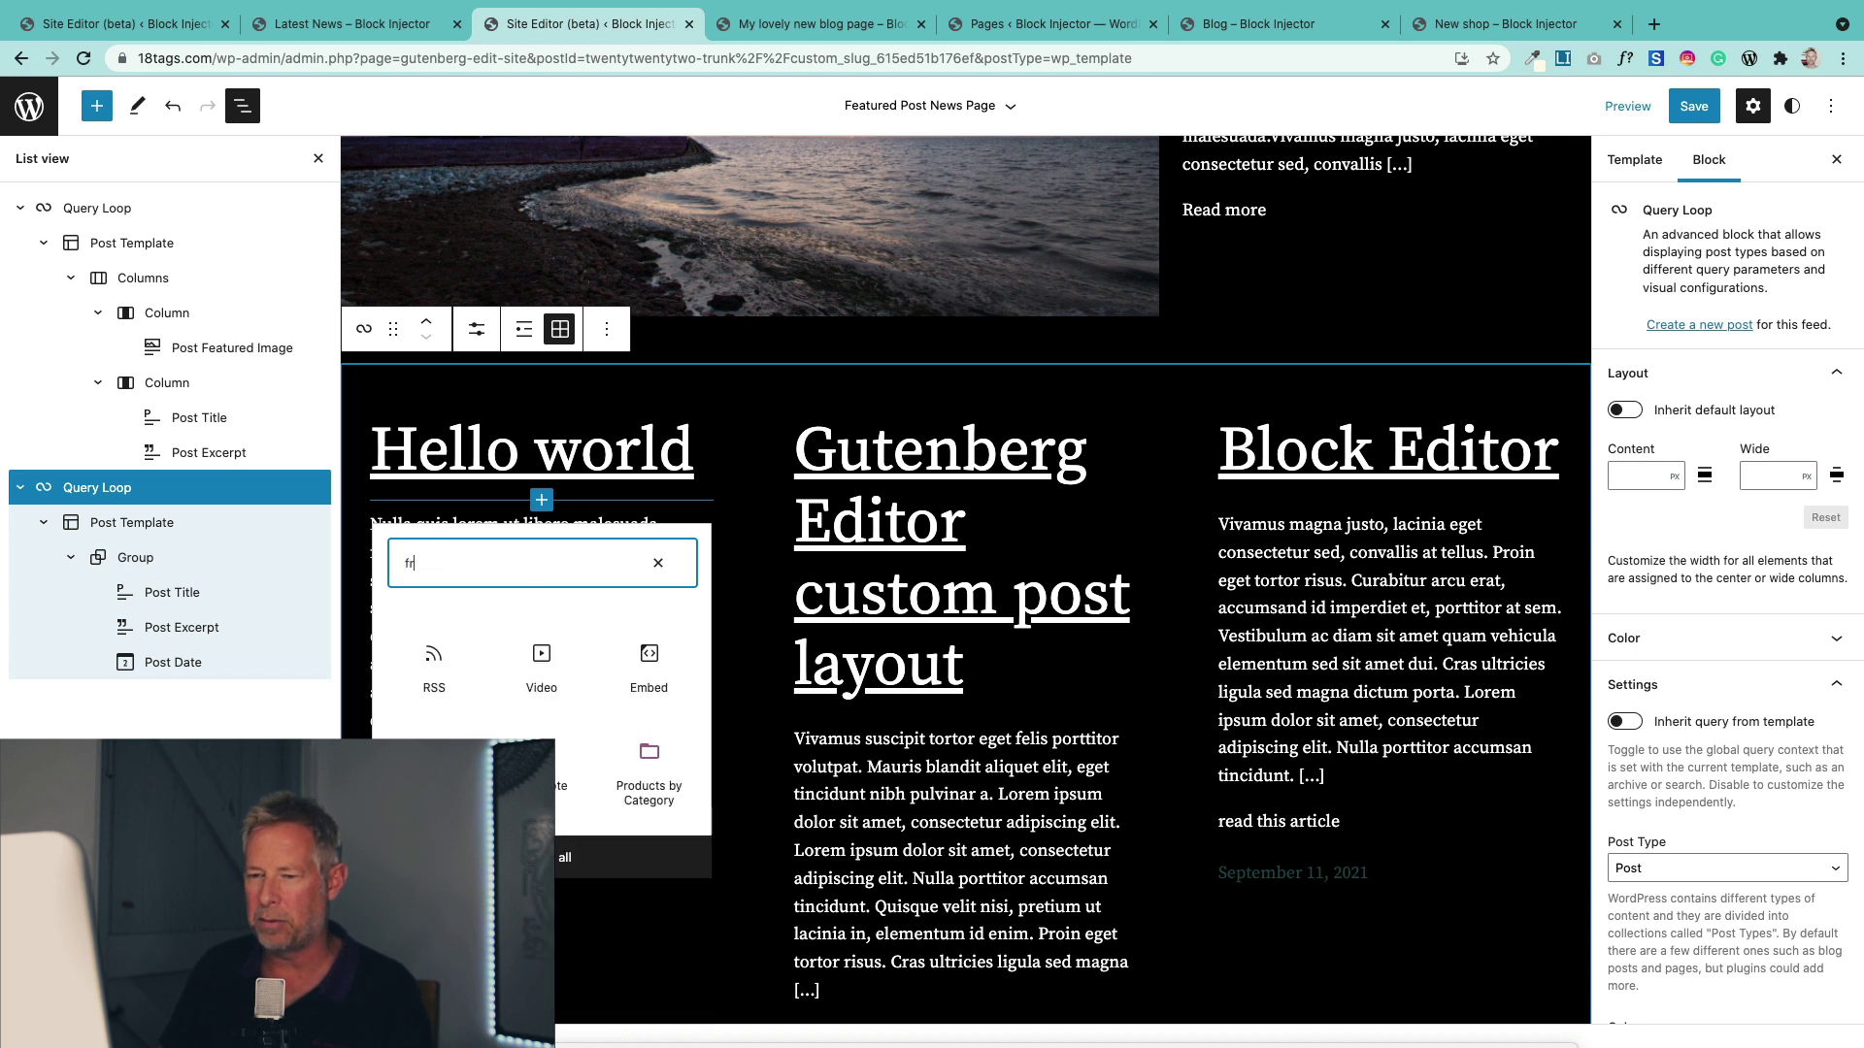
key("BackSpace")
type("eature")
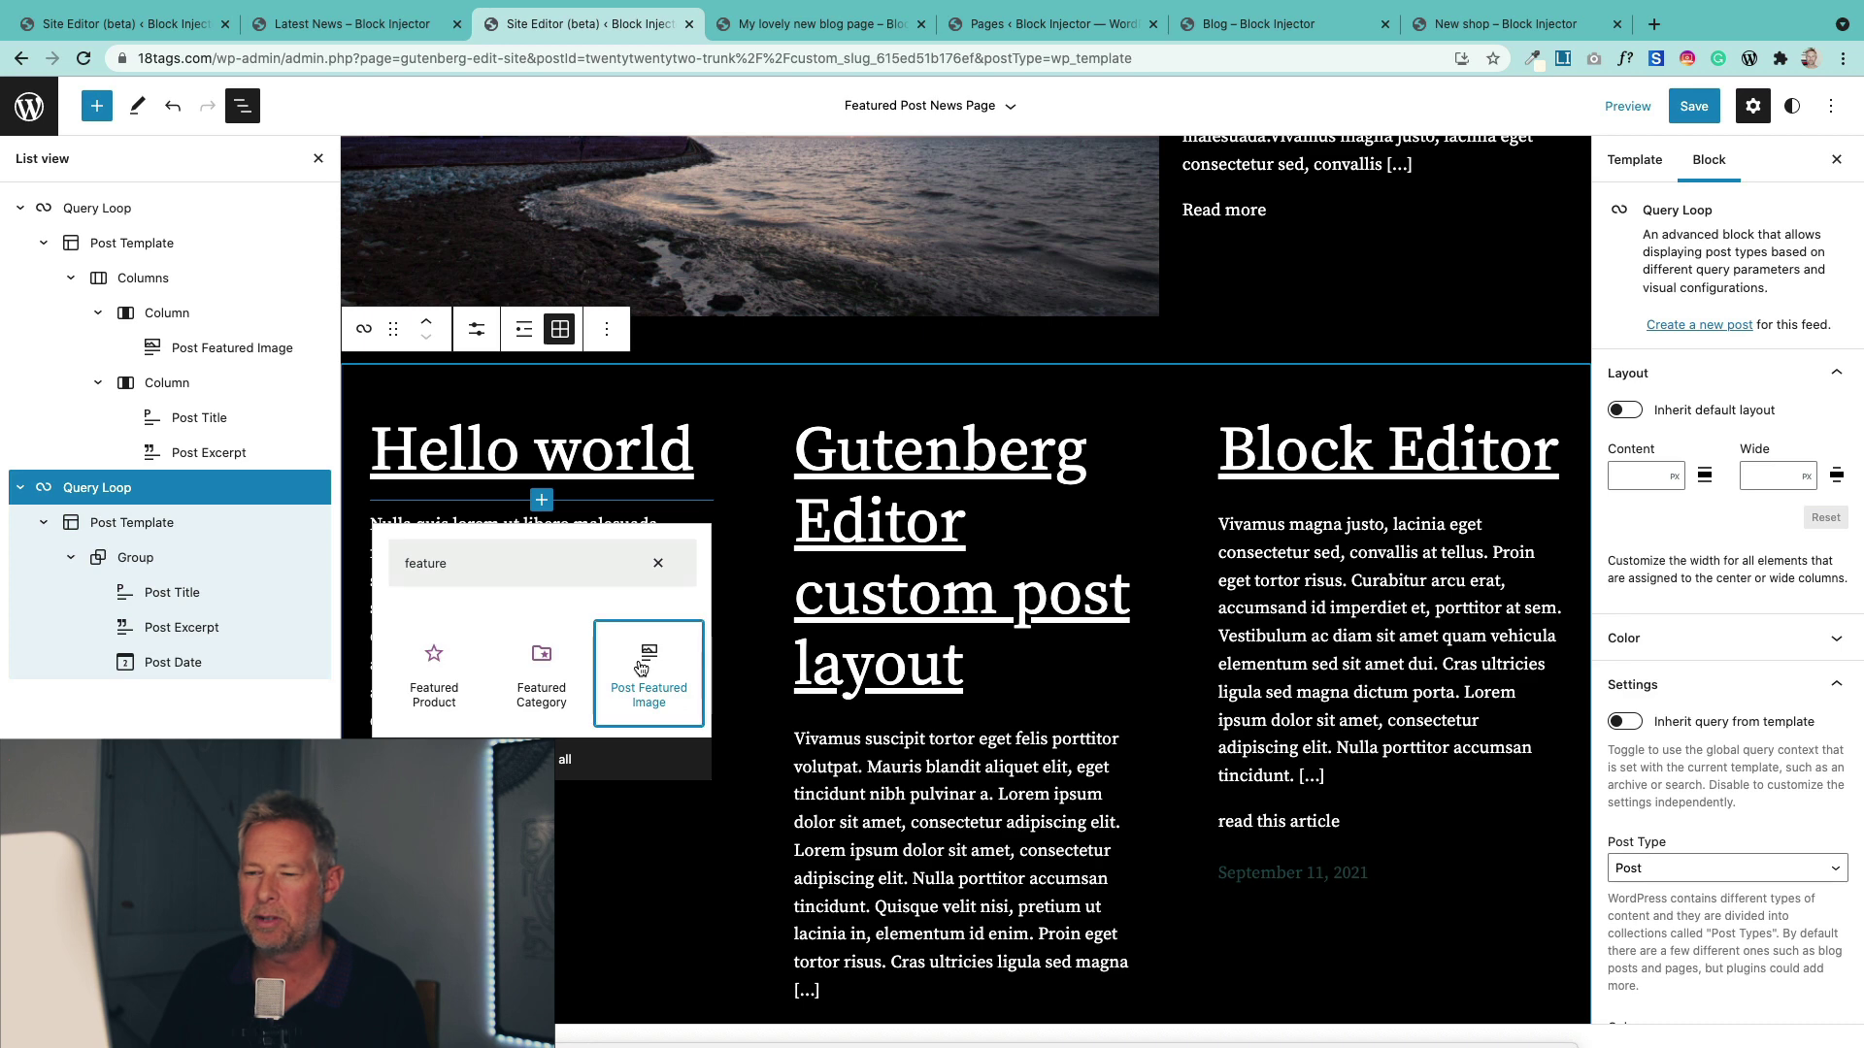
left_click(641, 668)
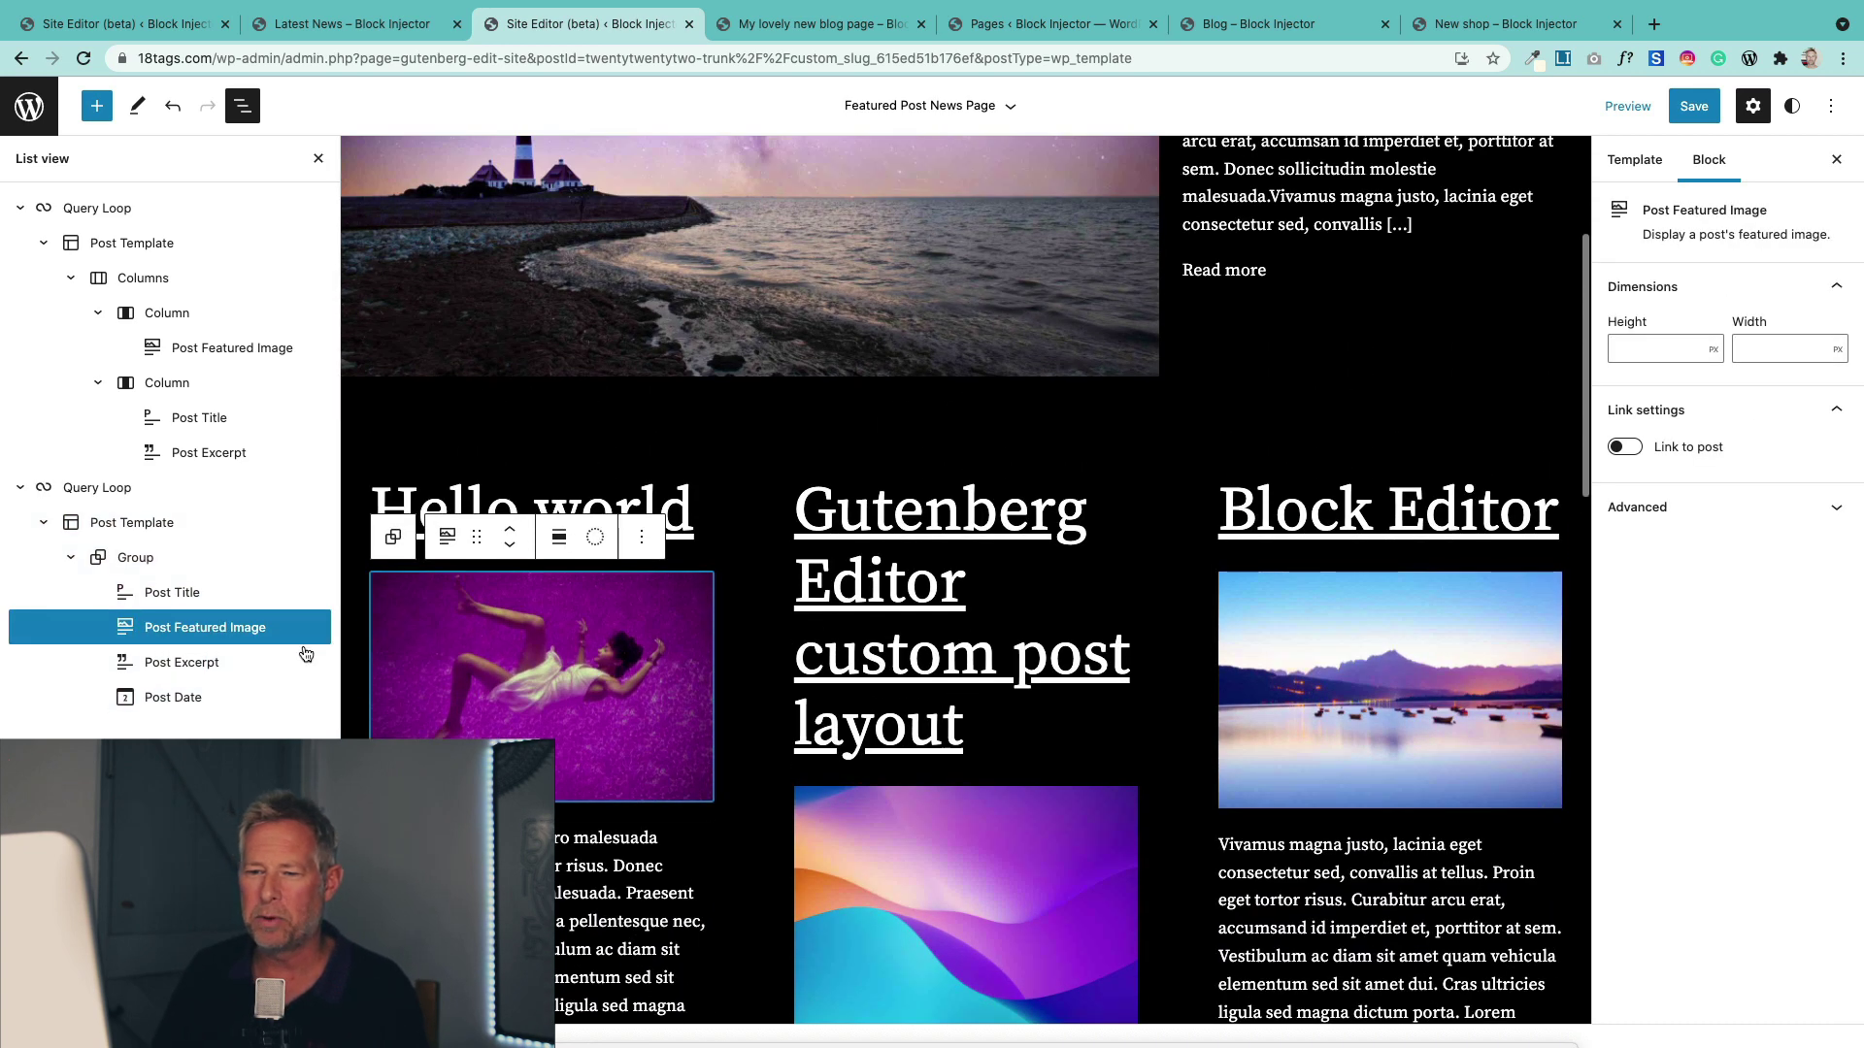
mouse_move(222, 629)
left_mouse_down()
mouse_move(223, 595)
mouse_move(208, 623)
left_mouse_up()
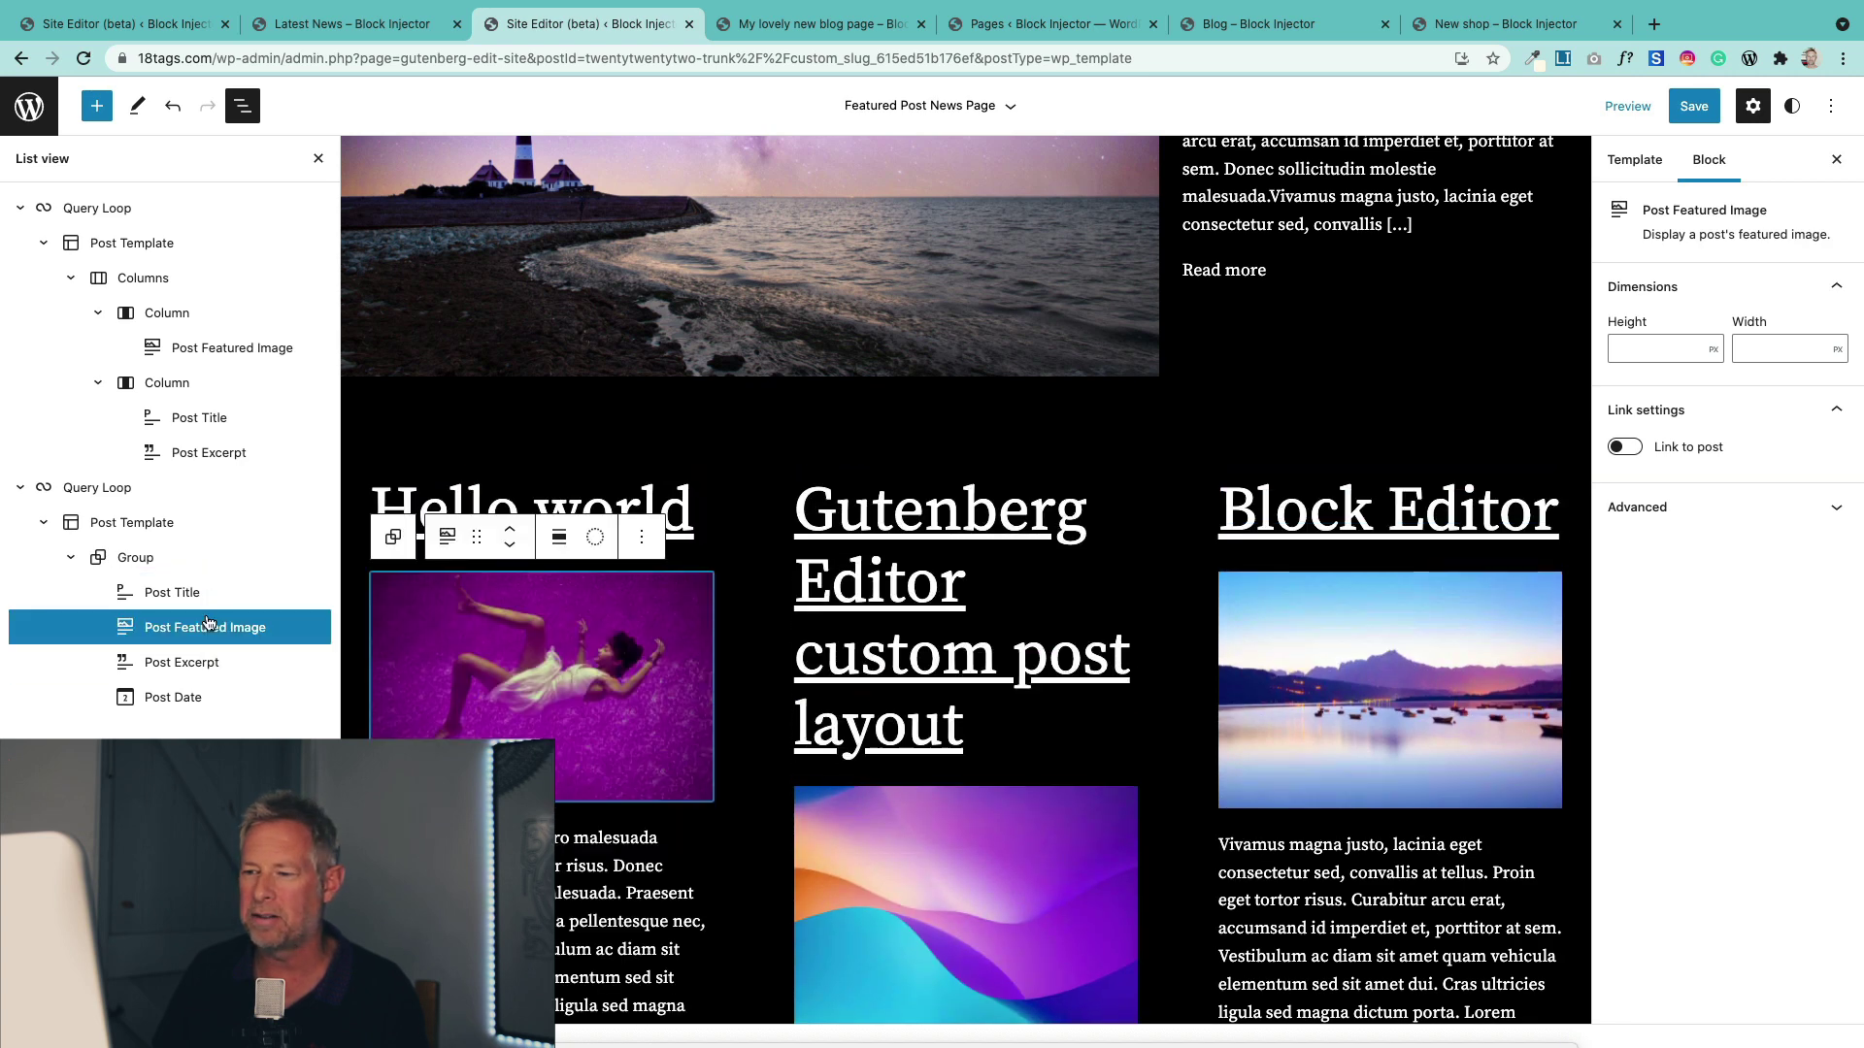
Select the grid Query Loop and review its settings and available post types, keeping Post.
left_click(184, 498)
scroll(1692, 777, "down", 5)
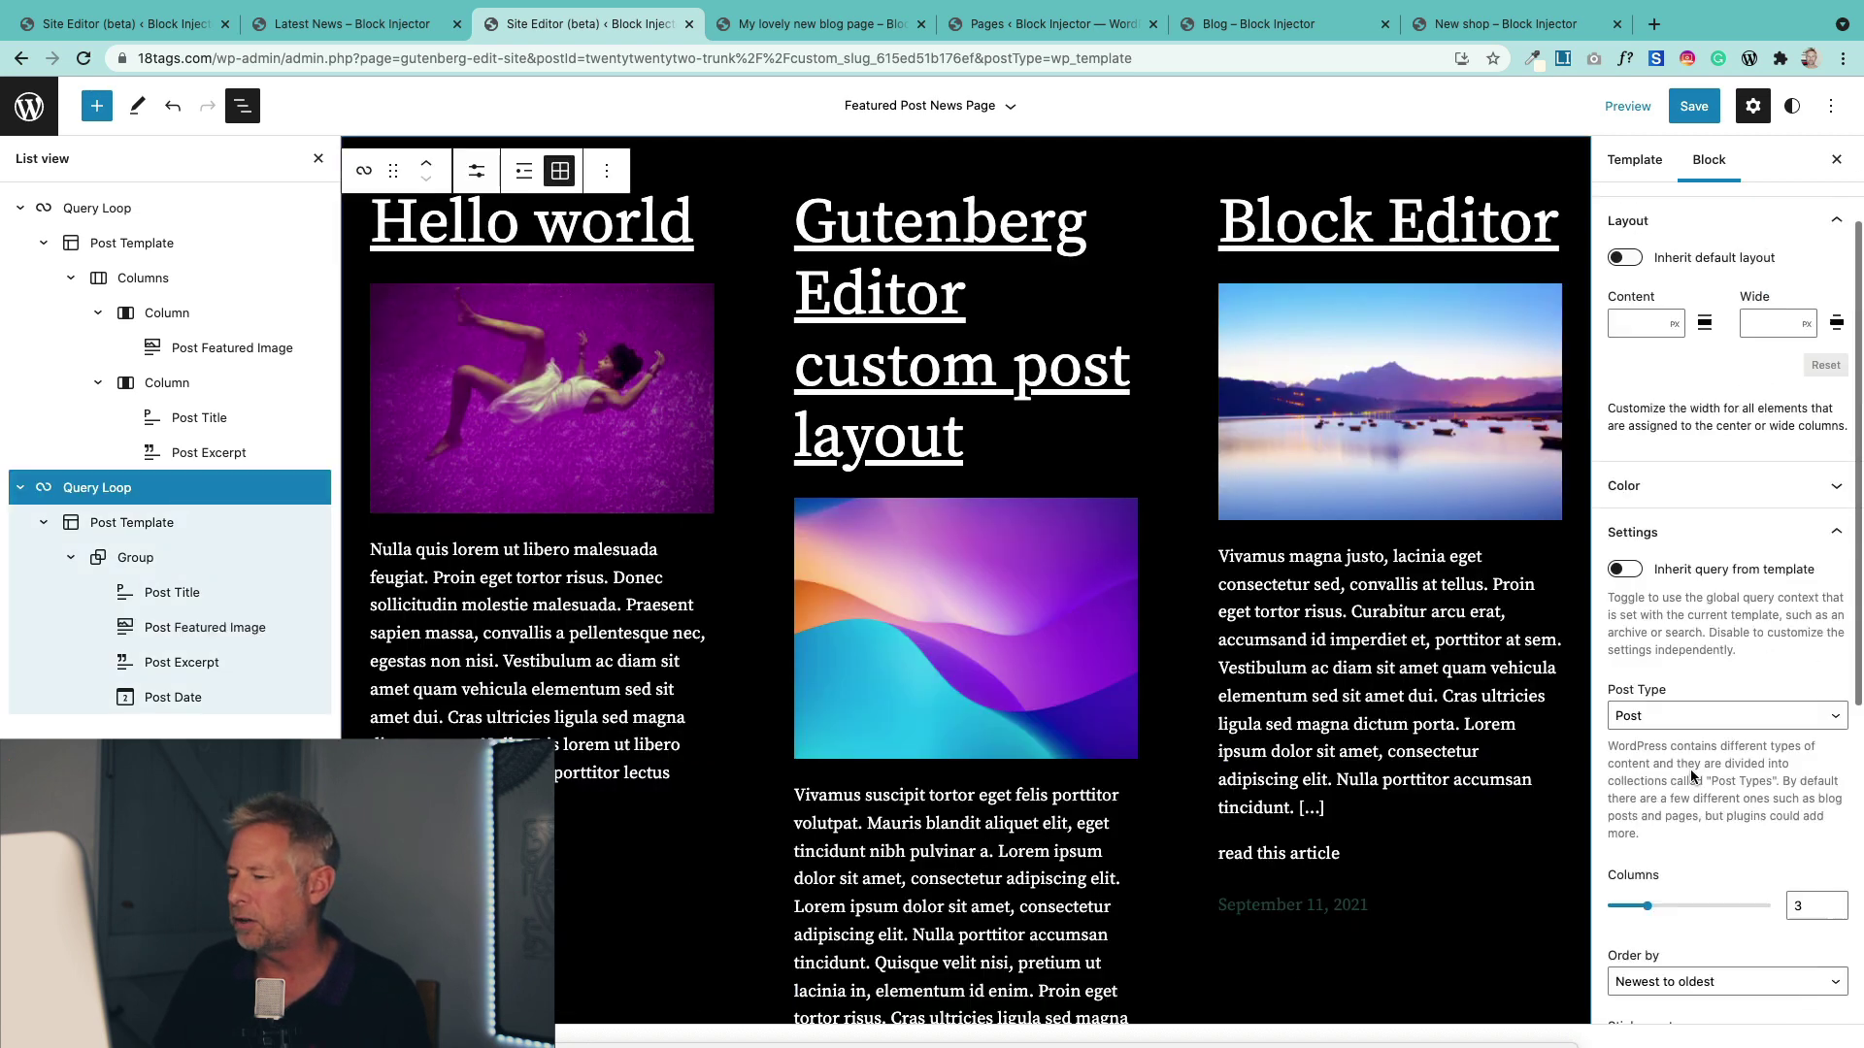
scroll(1692, 777, "down", 3)
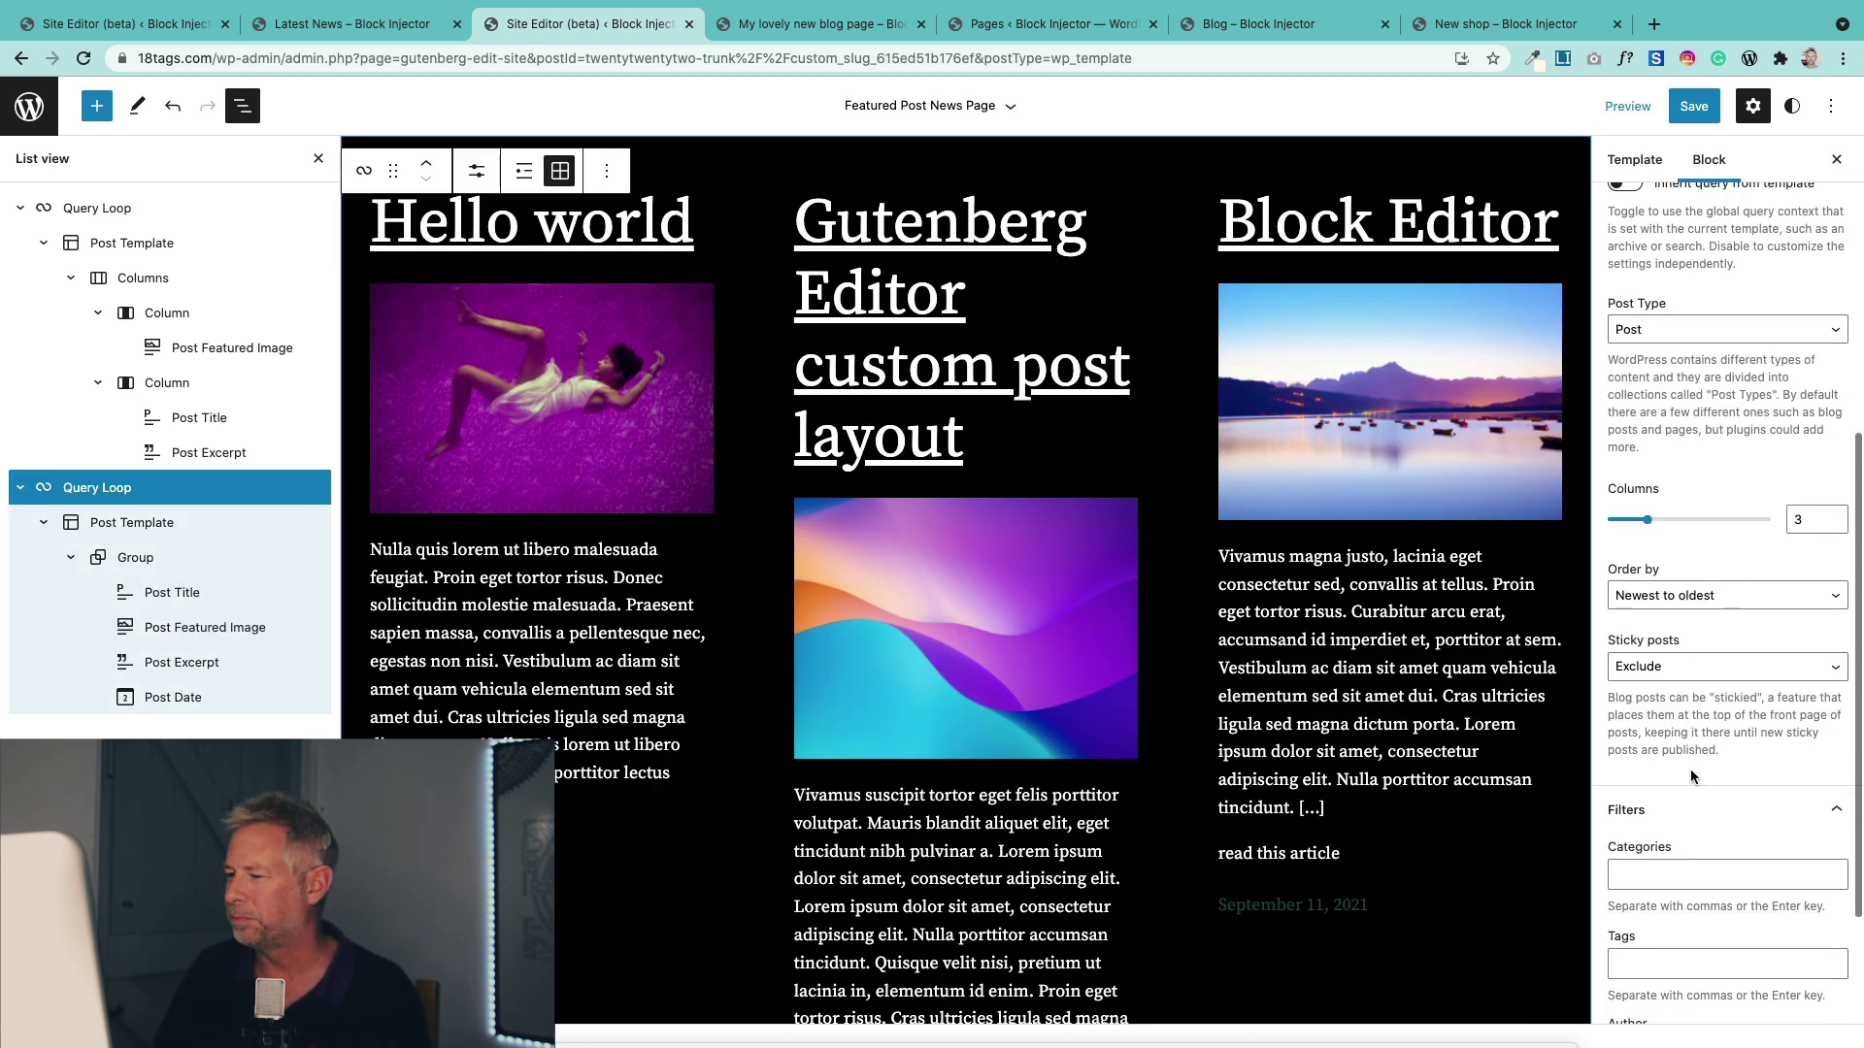
left_click(1716, 336)
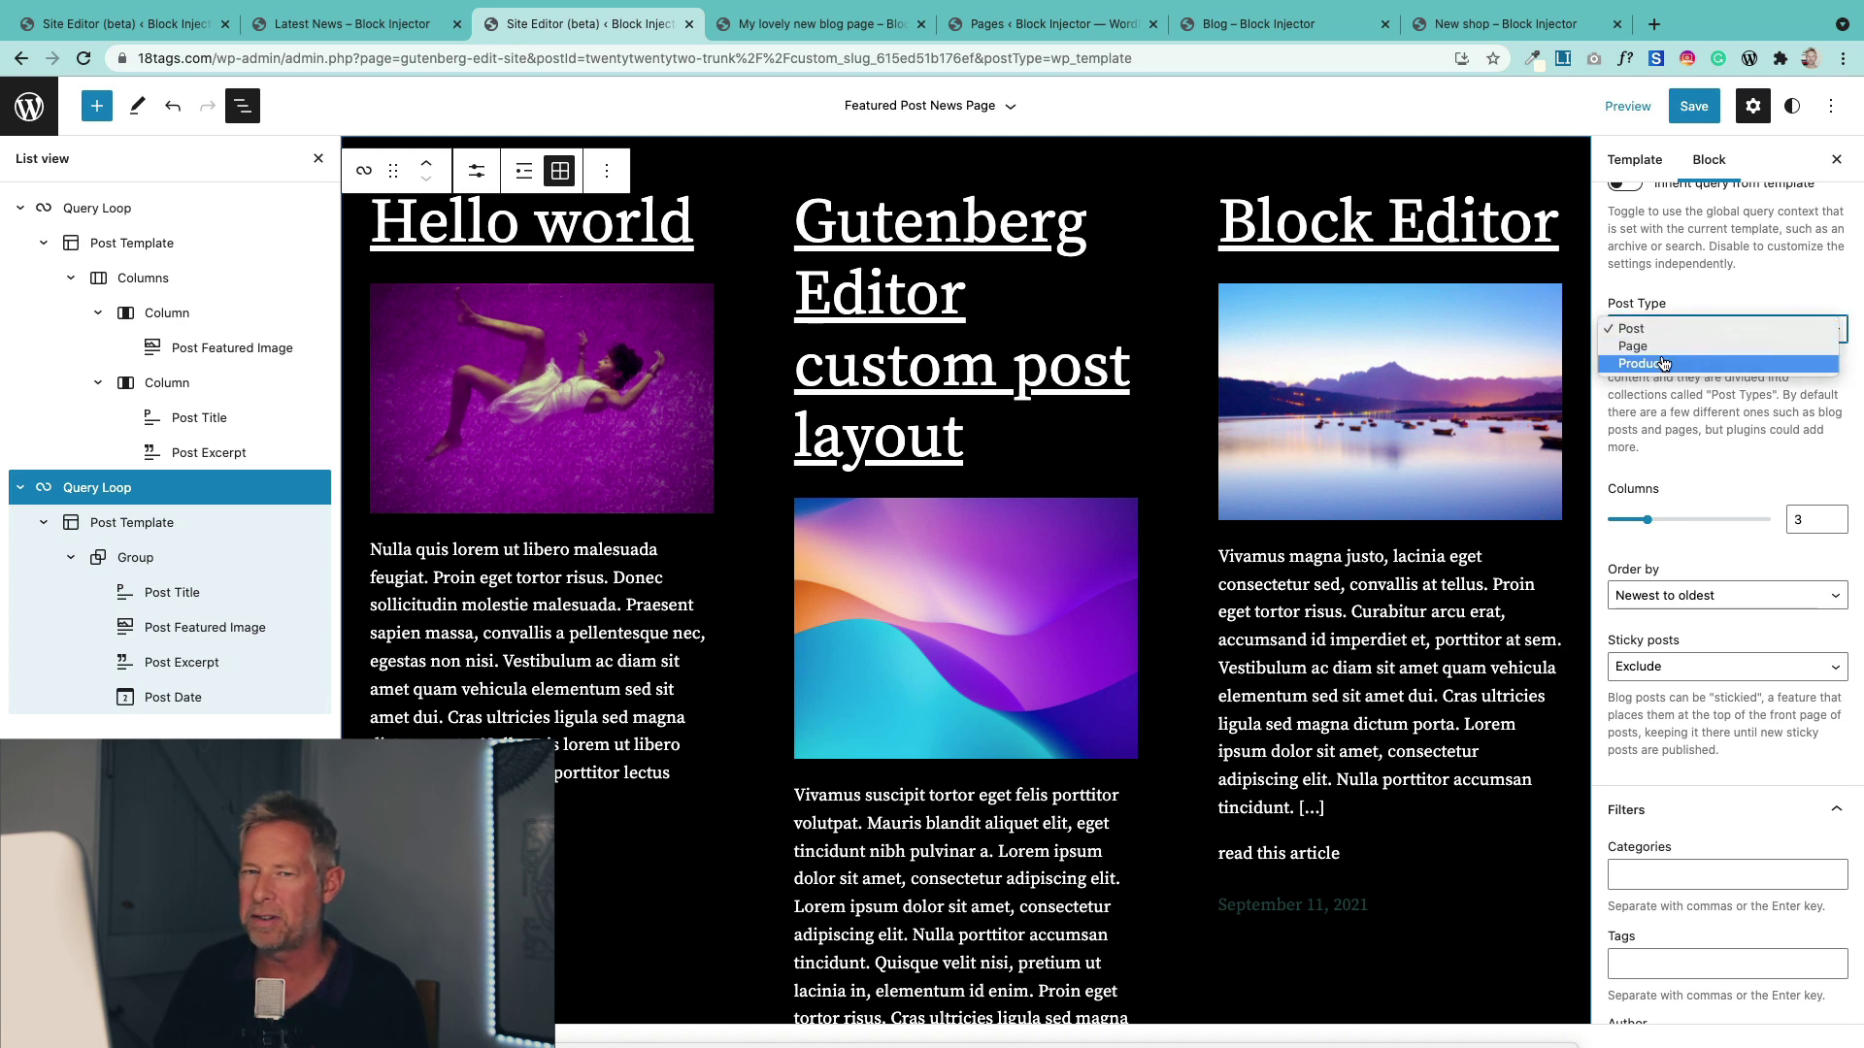
left_click(1675, 331)
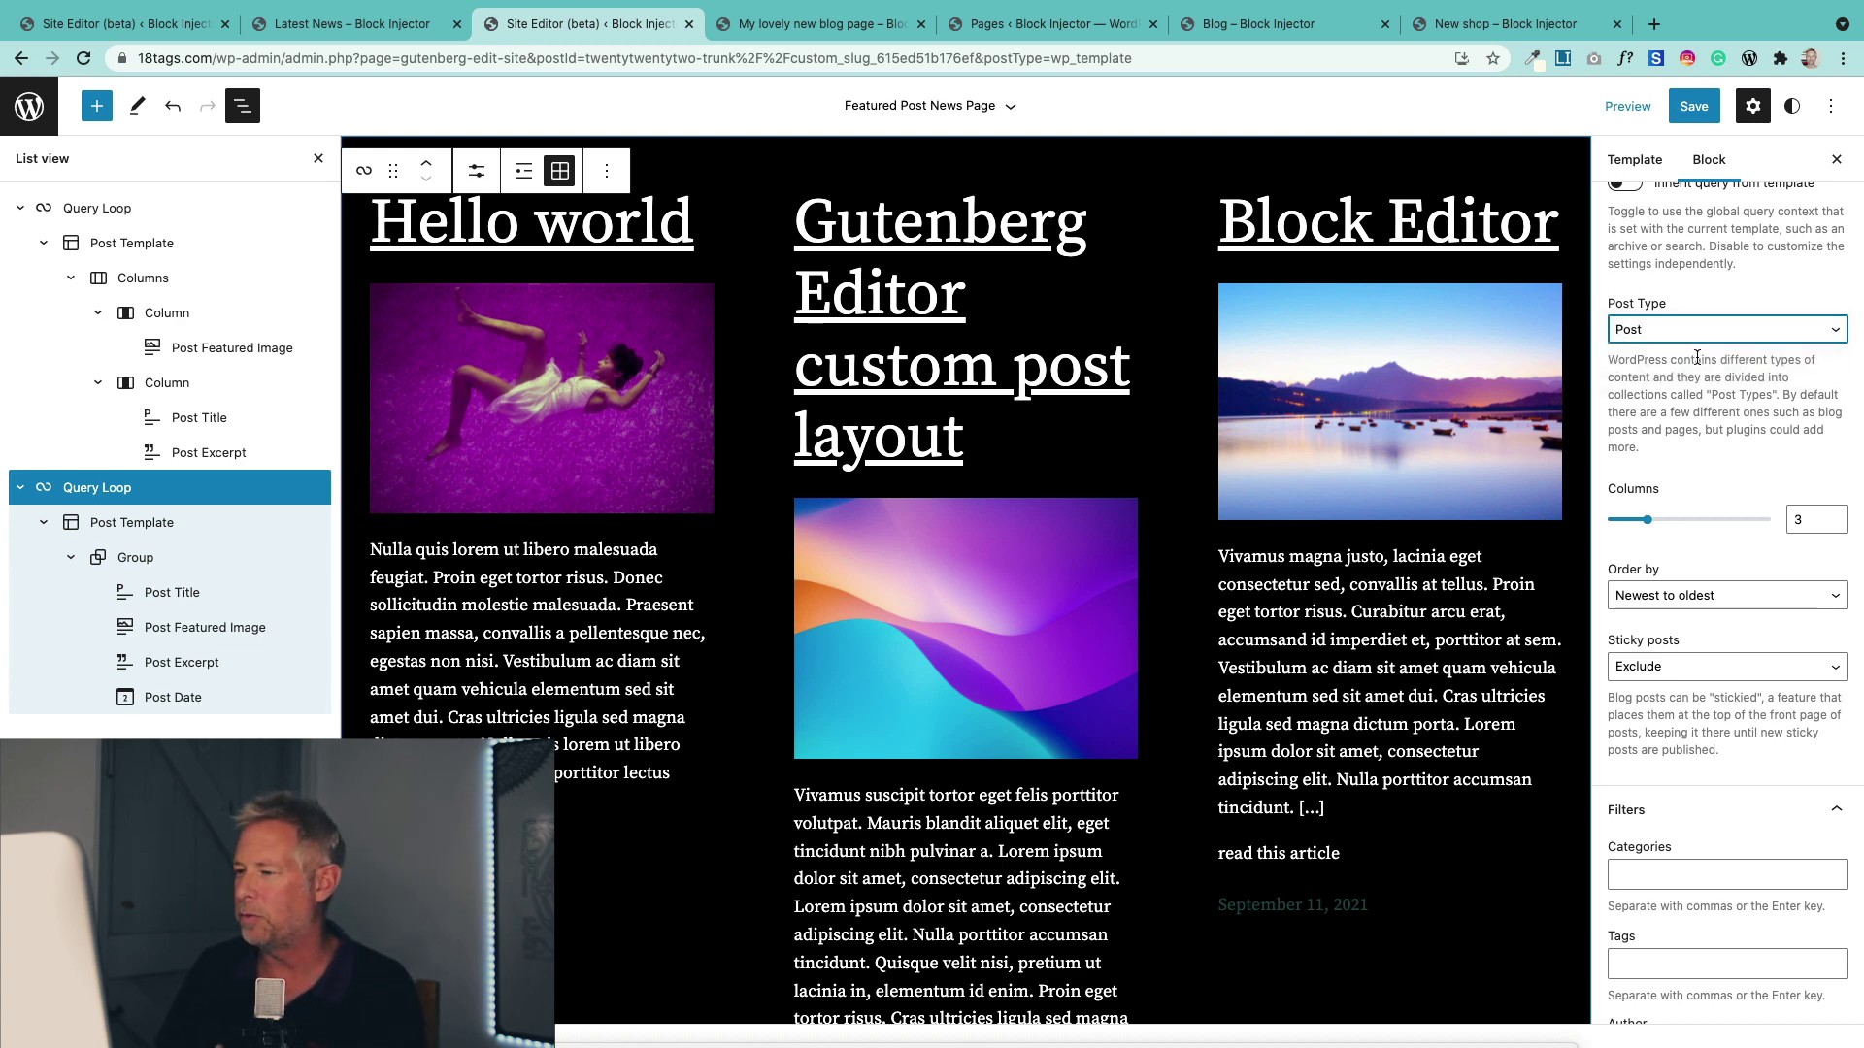
Try the grid Query Loop with 4 and 2 columns and return it to 3.
left_click(1647, 521)
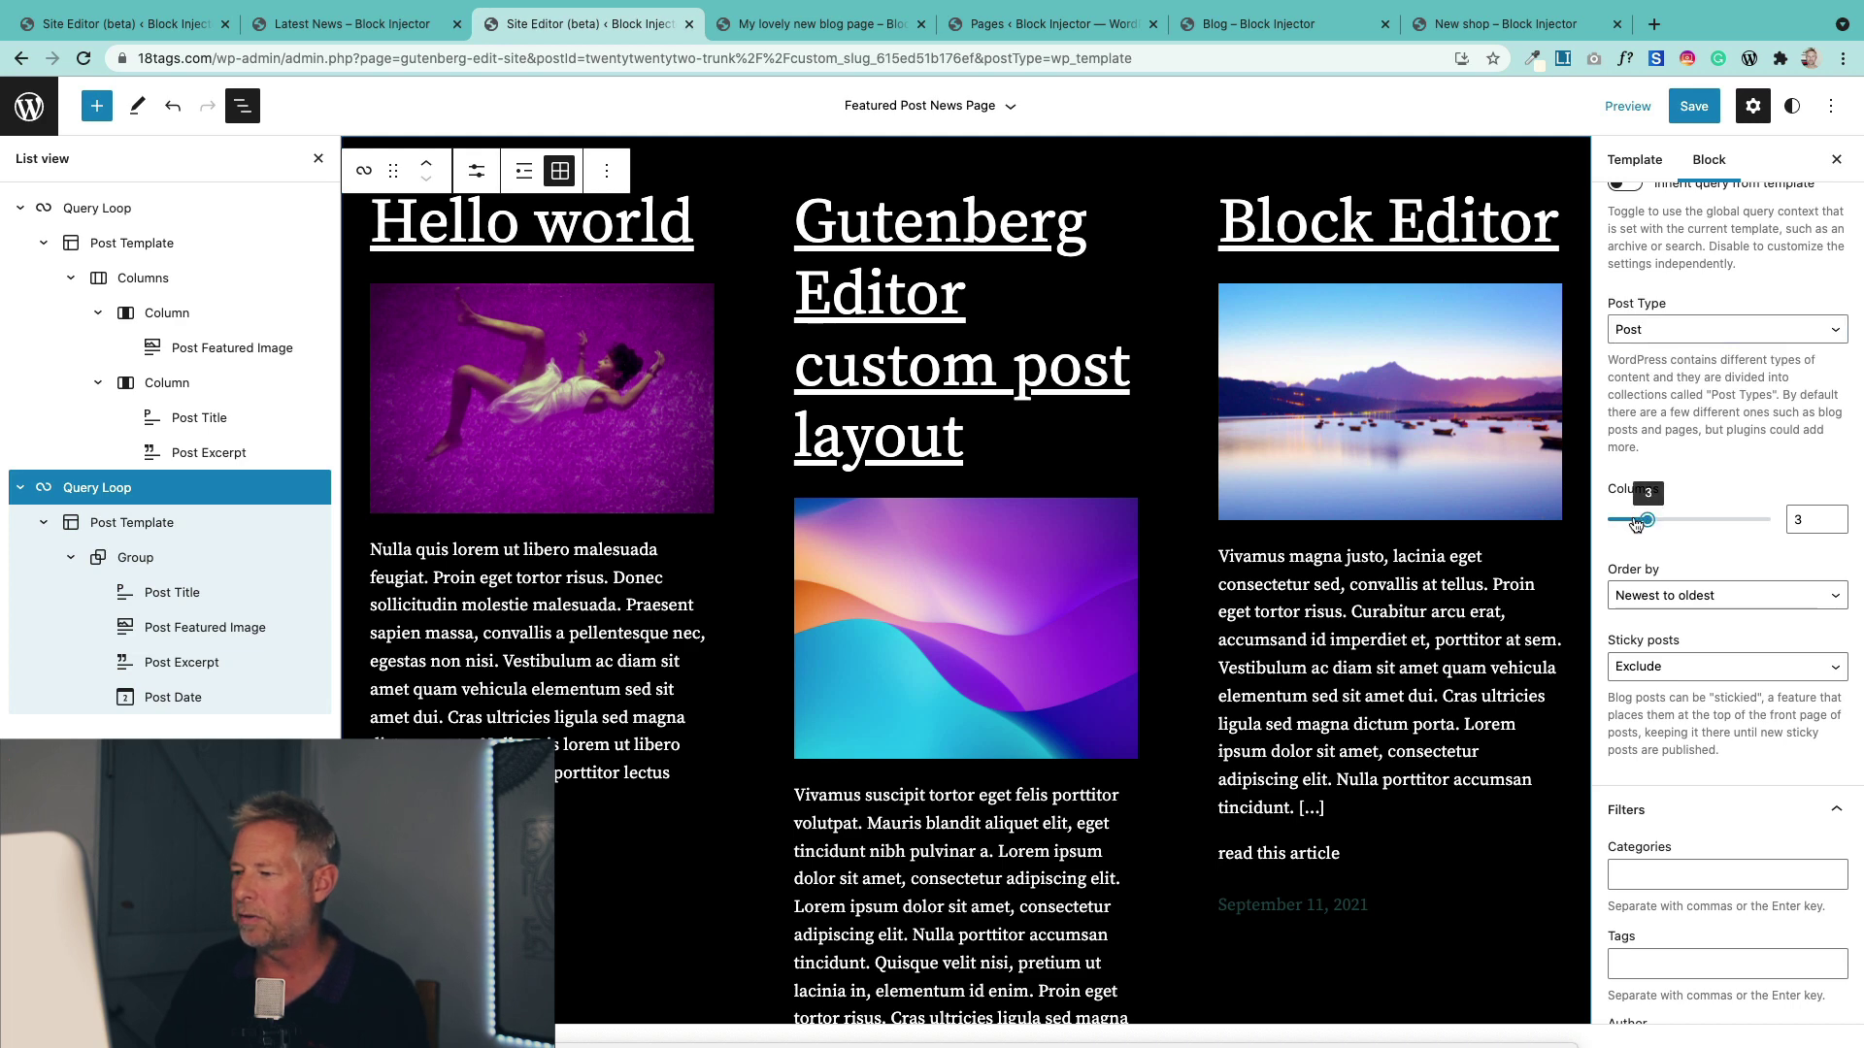
left_click(1836, 517)
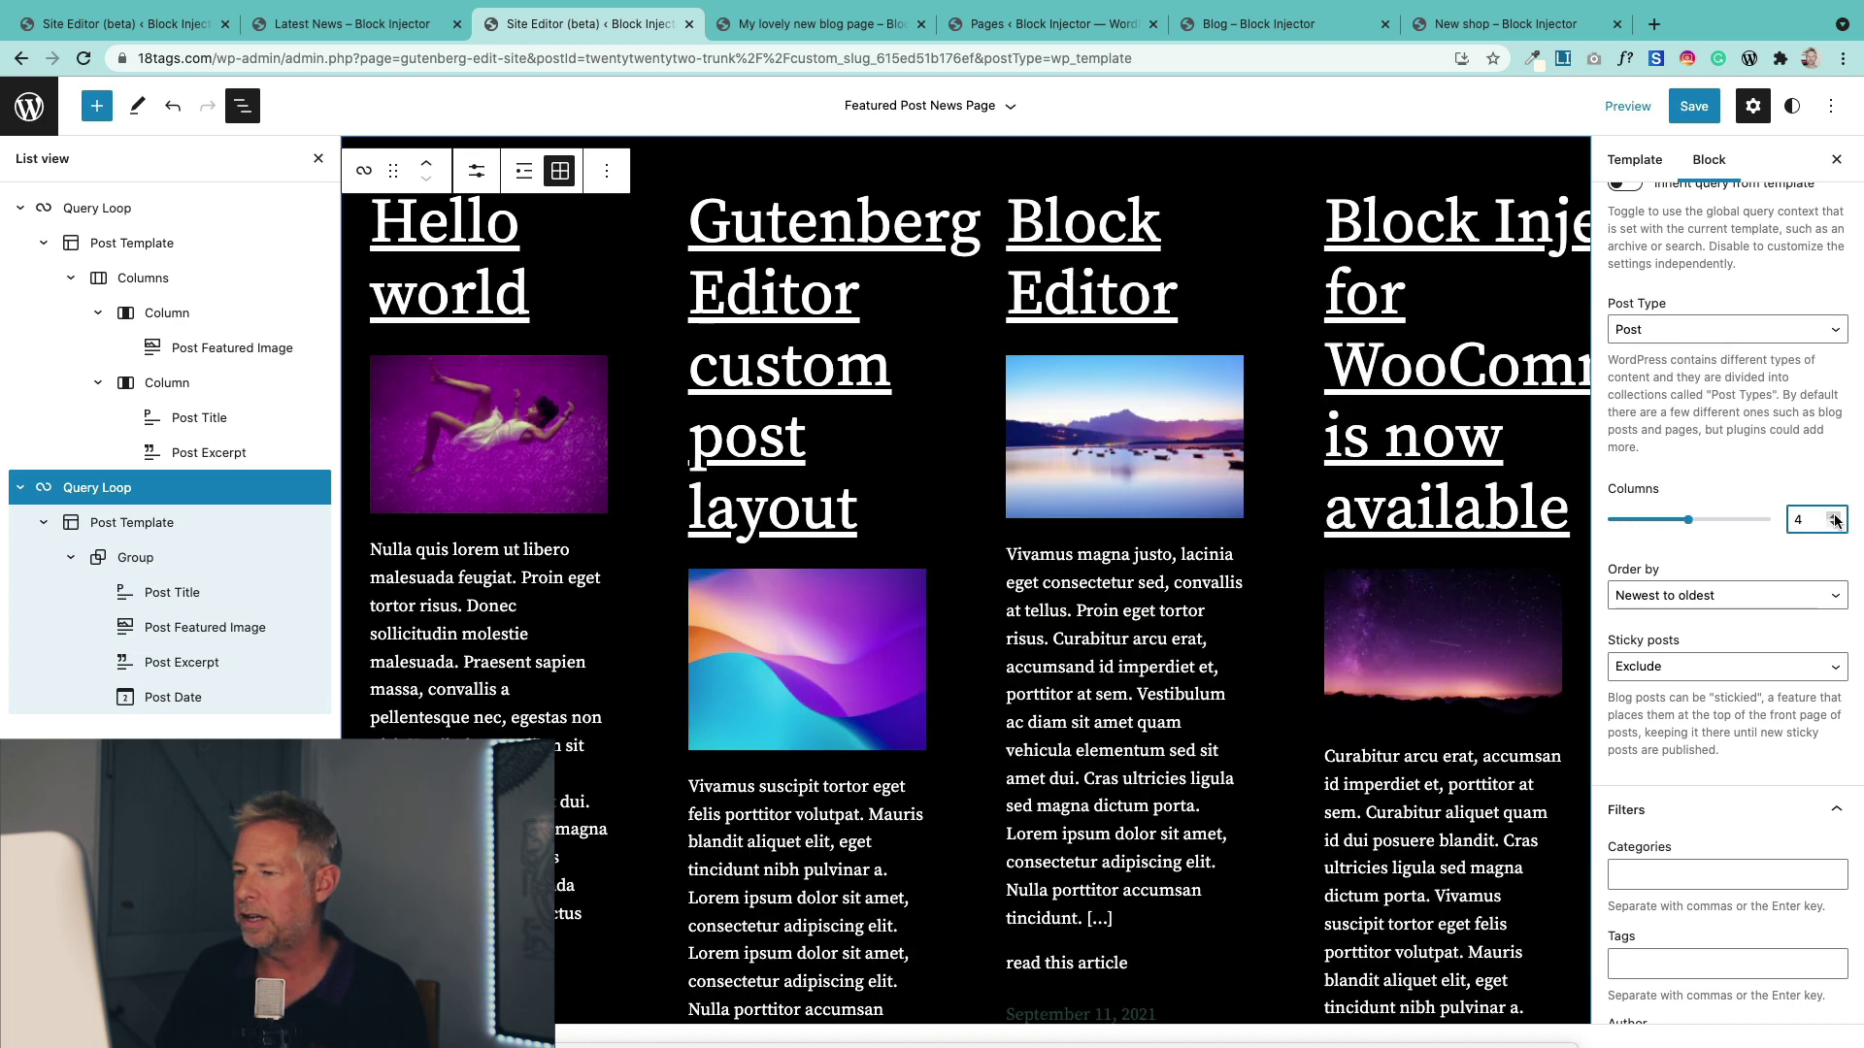
left_click(1834, 526)
left_click(1834, 527)
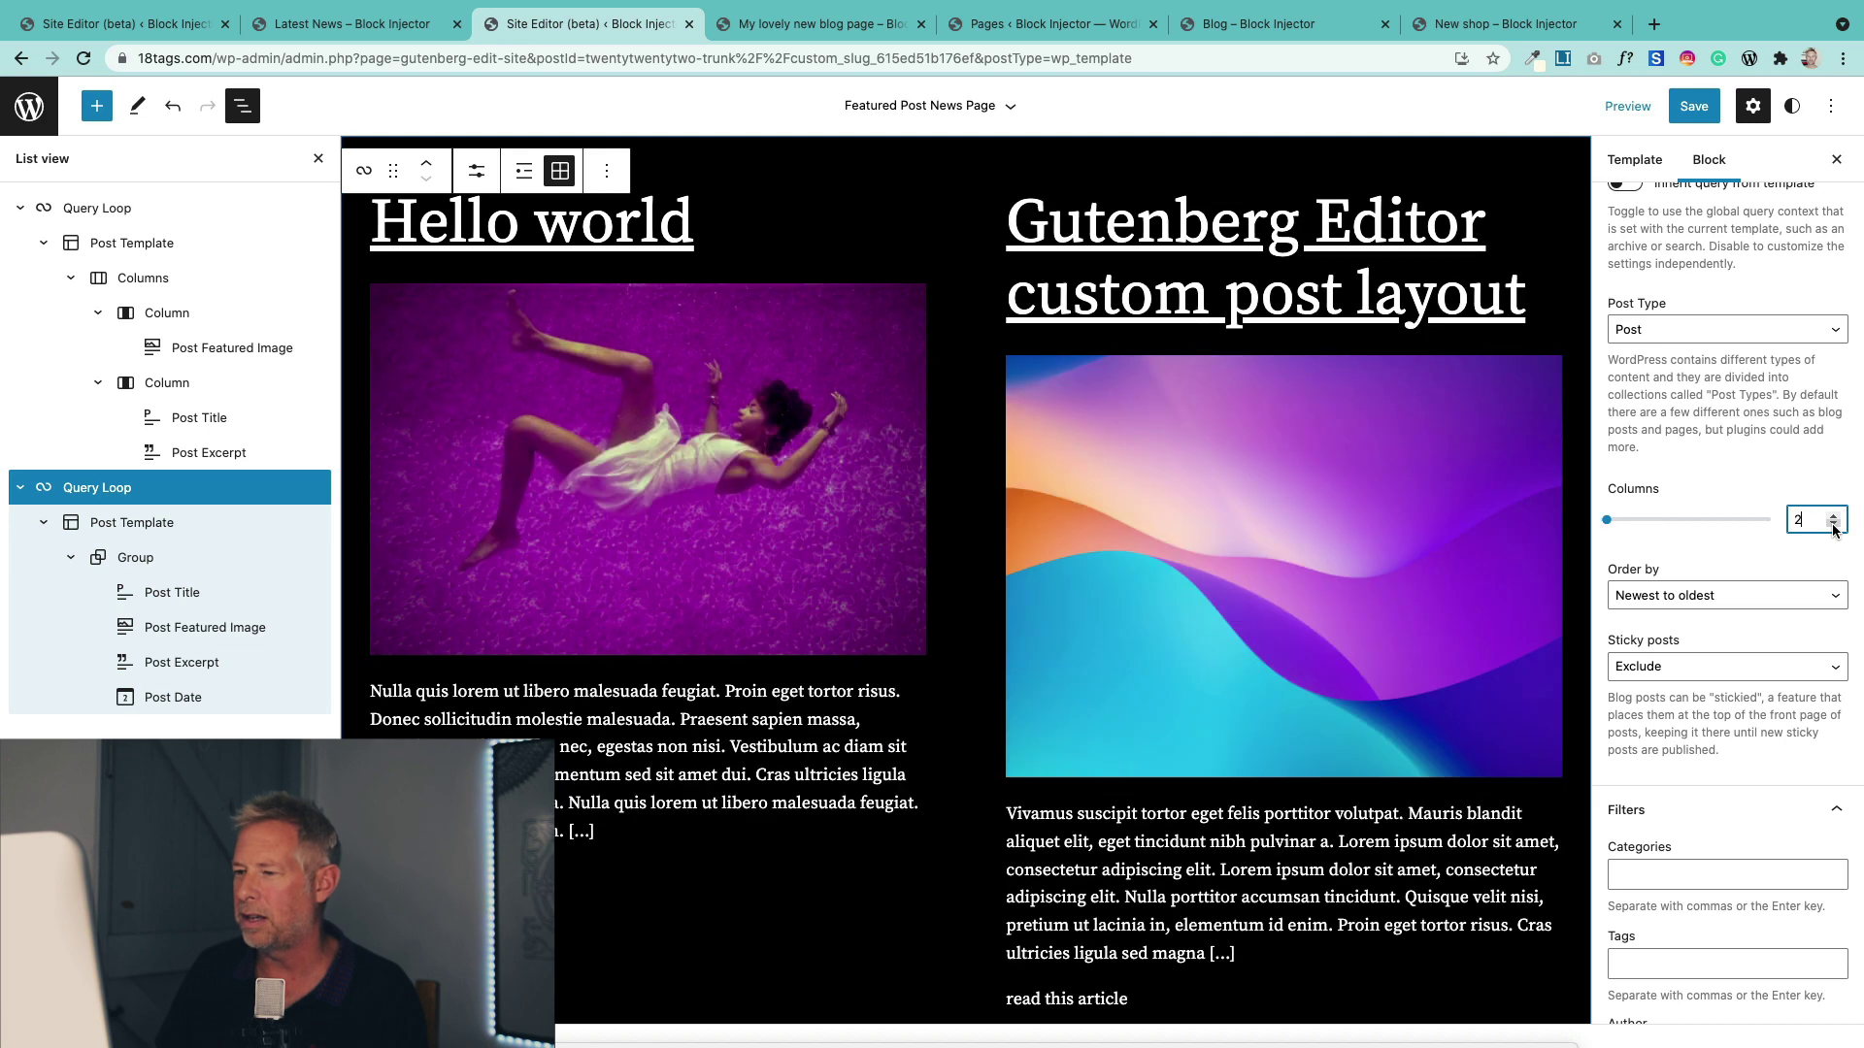
left_click(1835, 518)
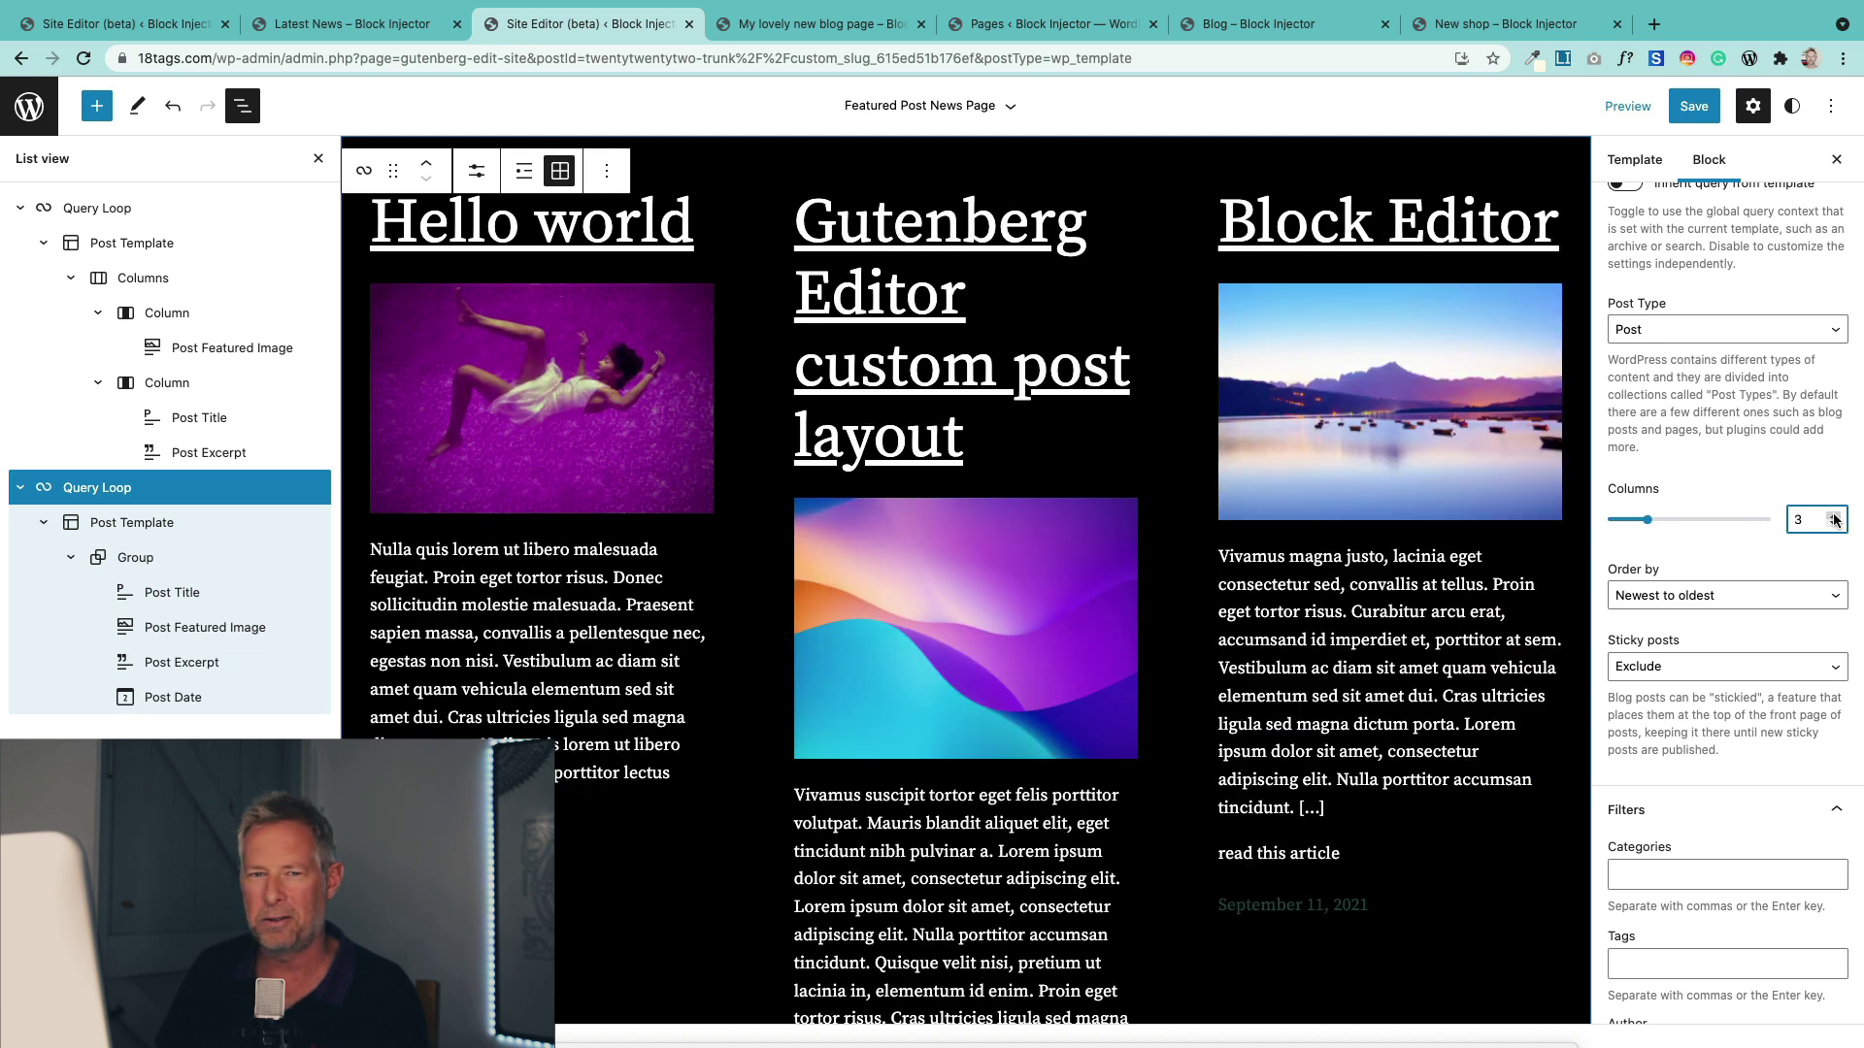
Review the grid Query Loop's sticky post setting and its category, tag, author and keyword filters.
scroll(1753, 660, "down", 3)
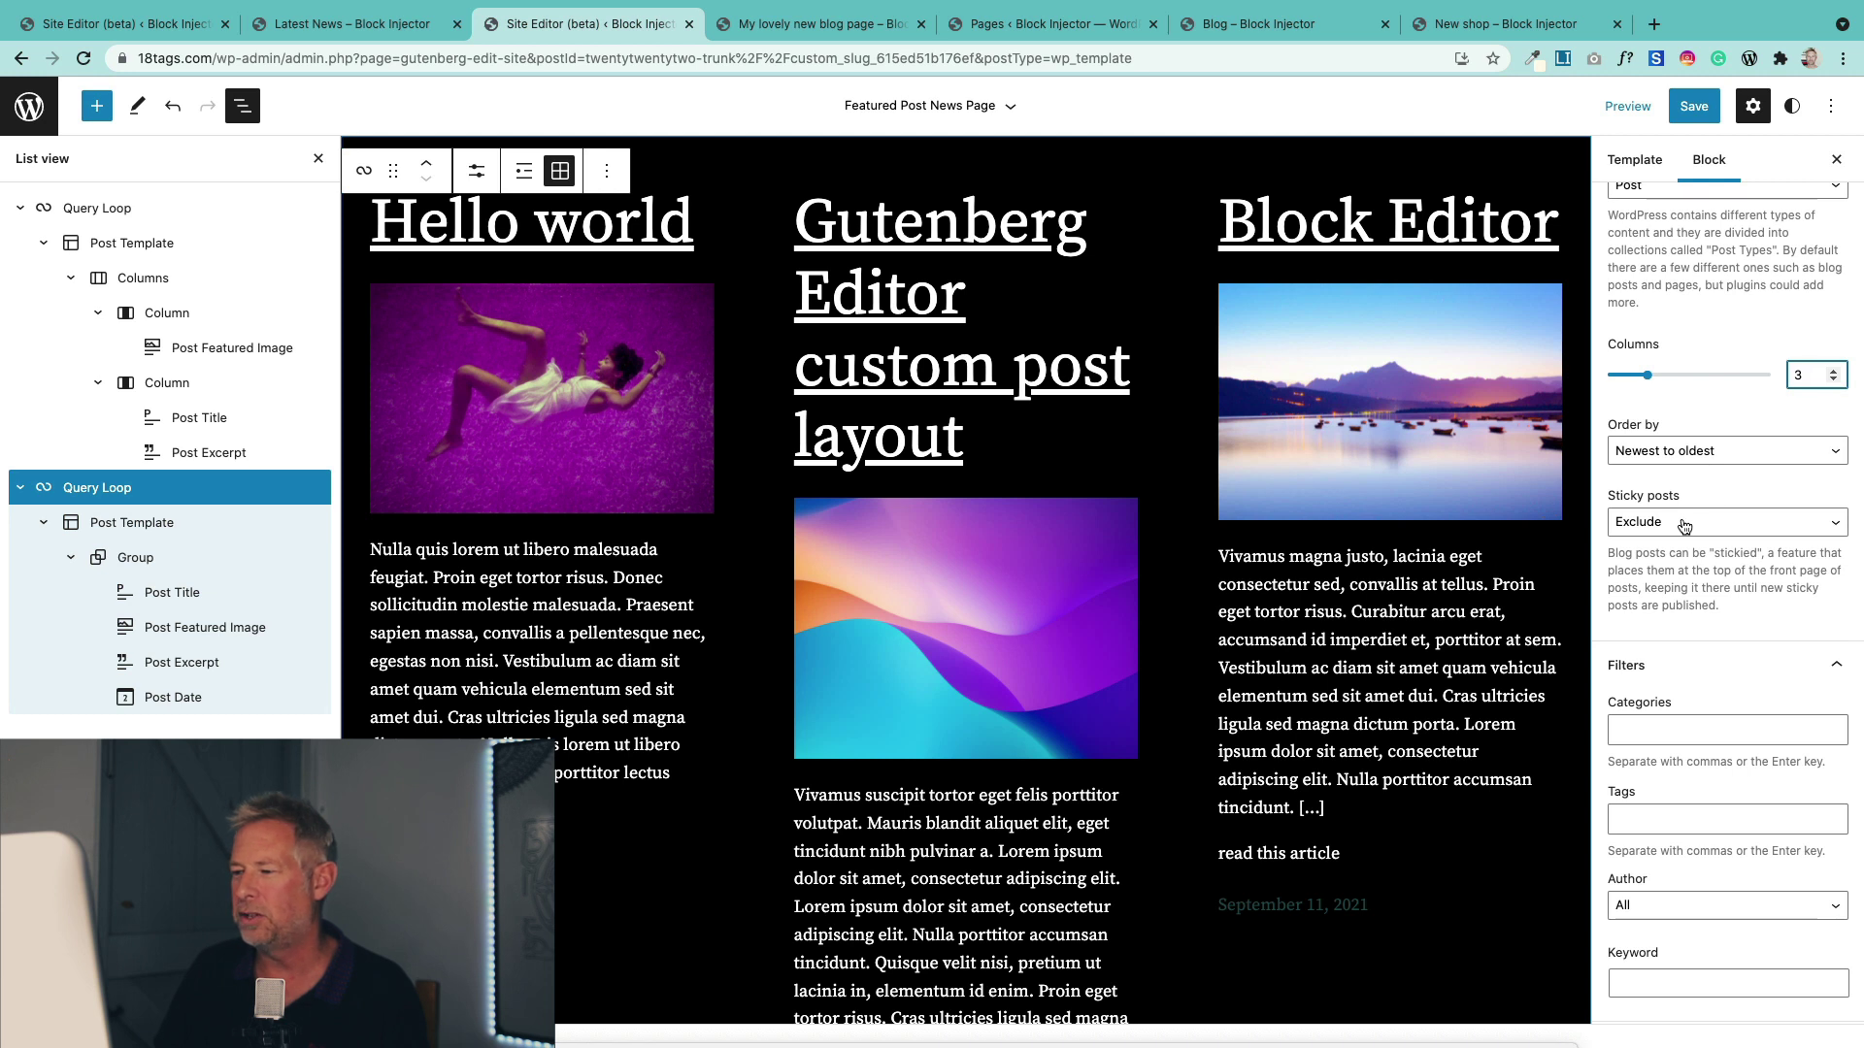
scroll(1714, 617, "down", 1)
left_click(1684, 683)
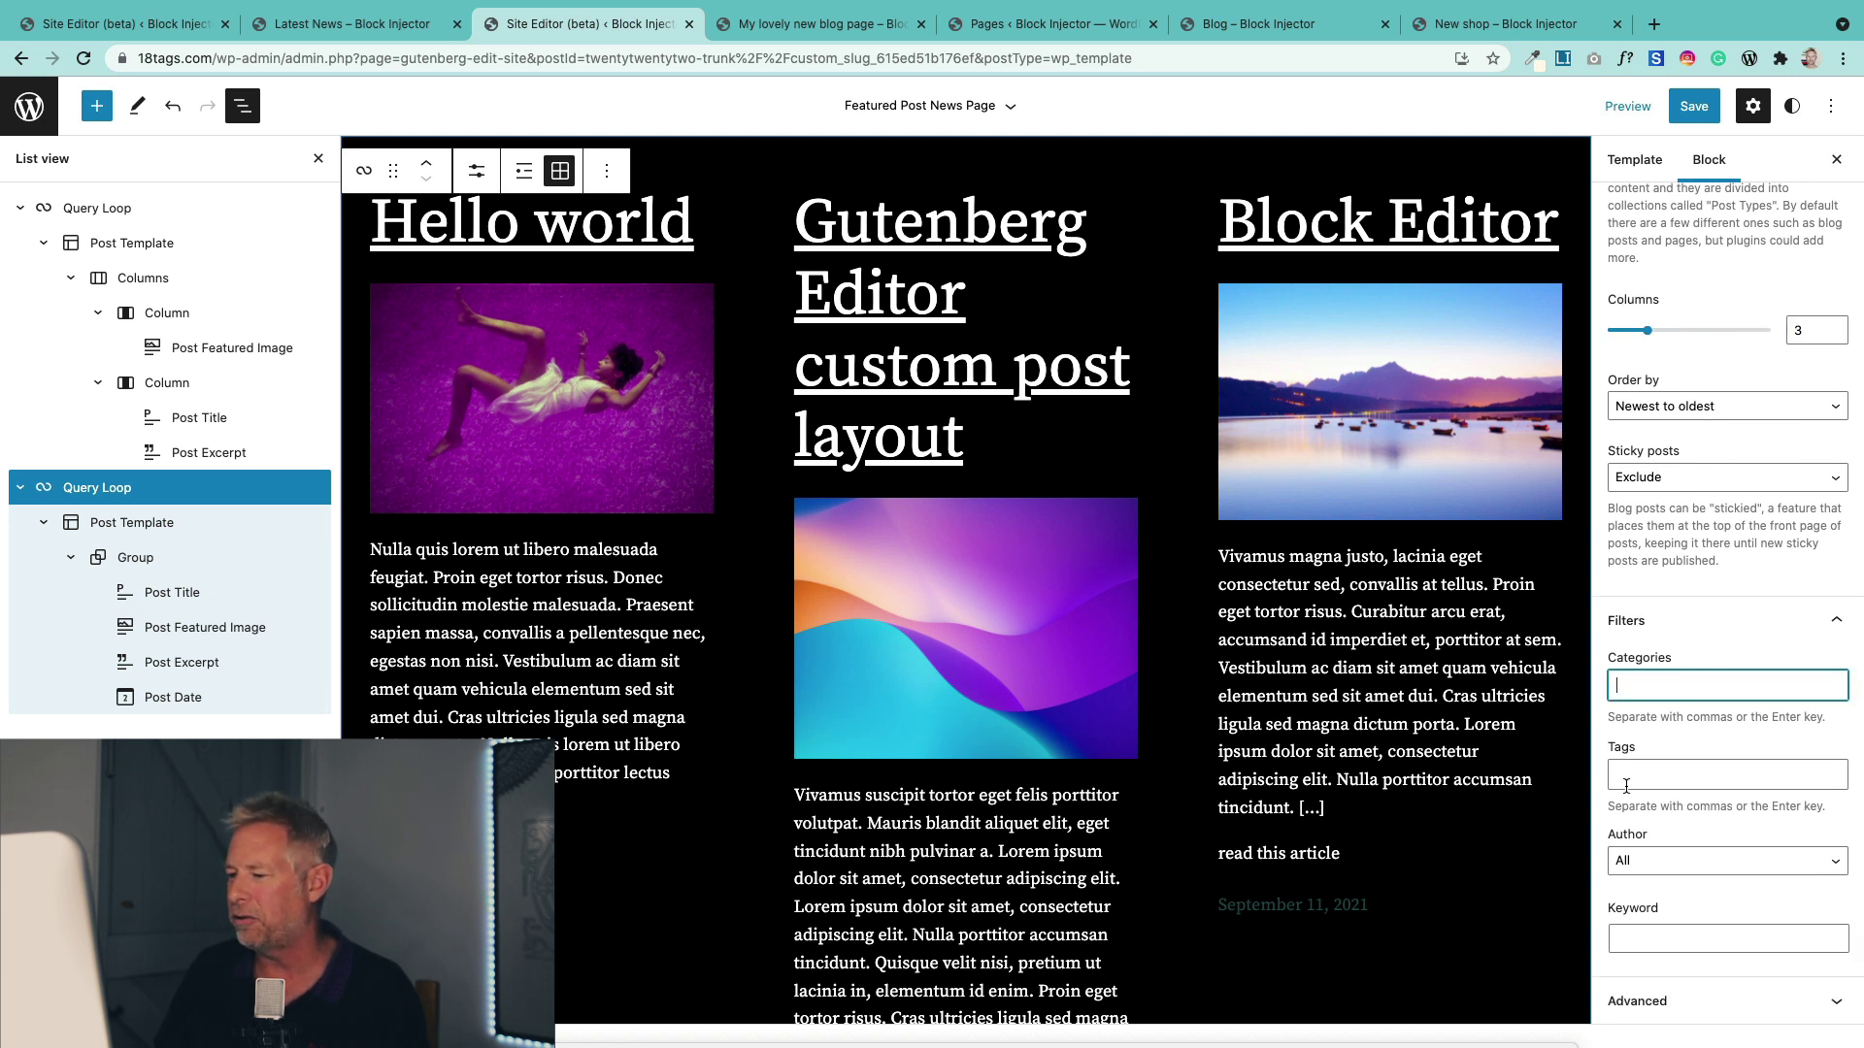
left_click(1694, 934)
scroll(1286, 695, "up", 6)
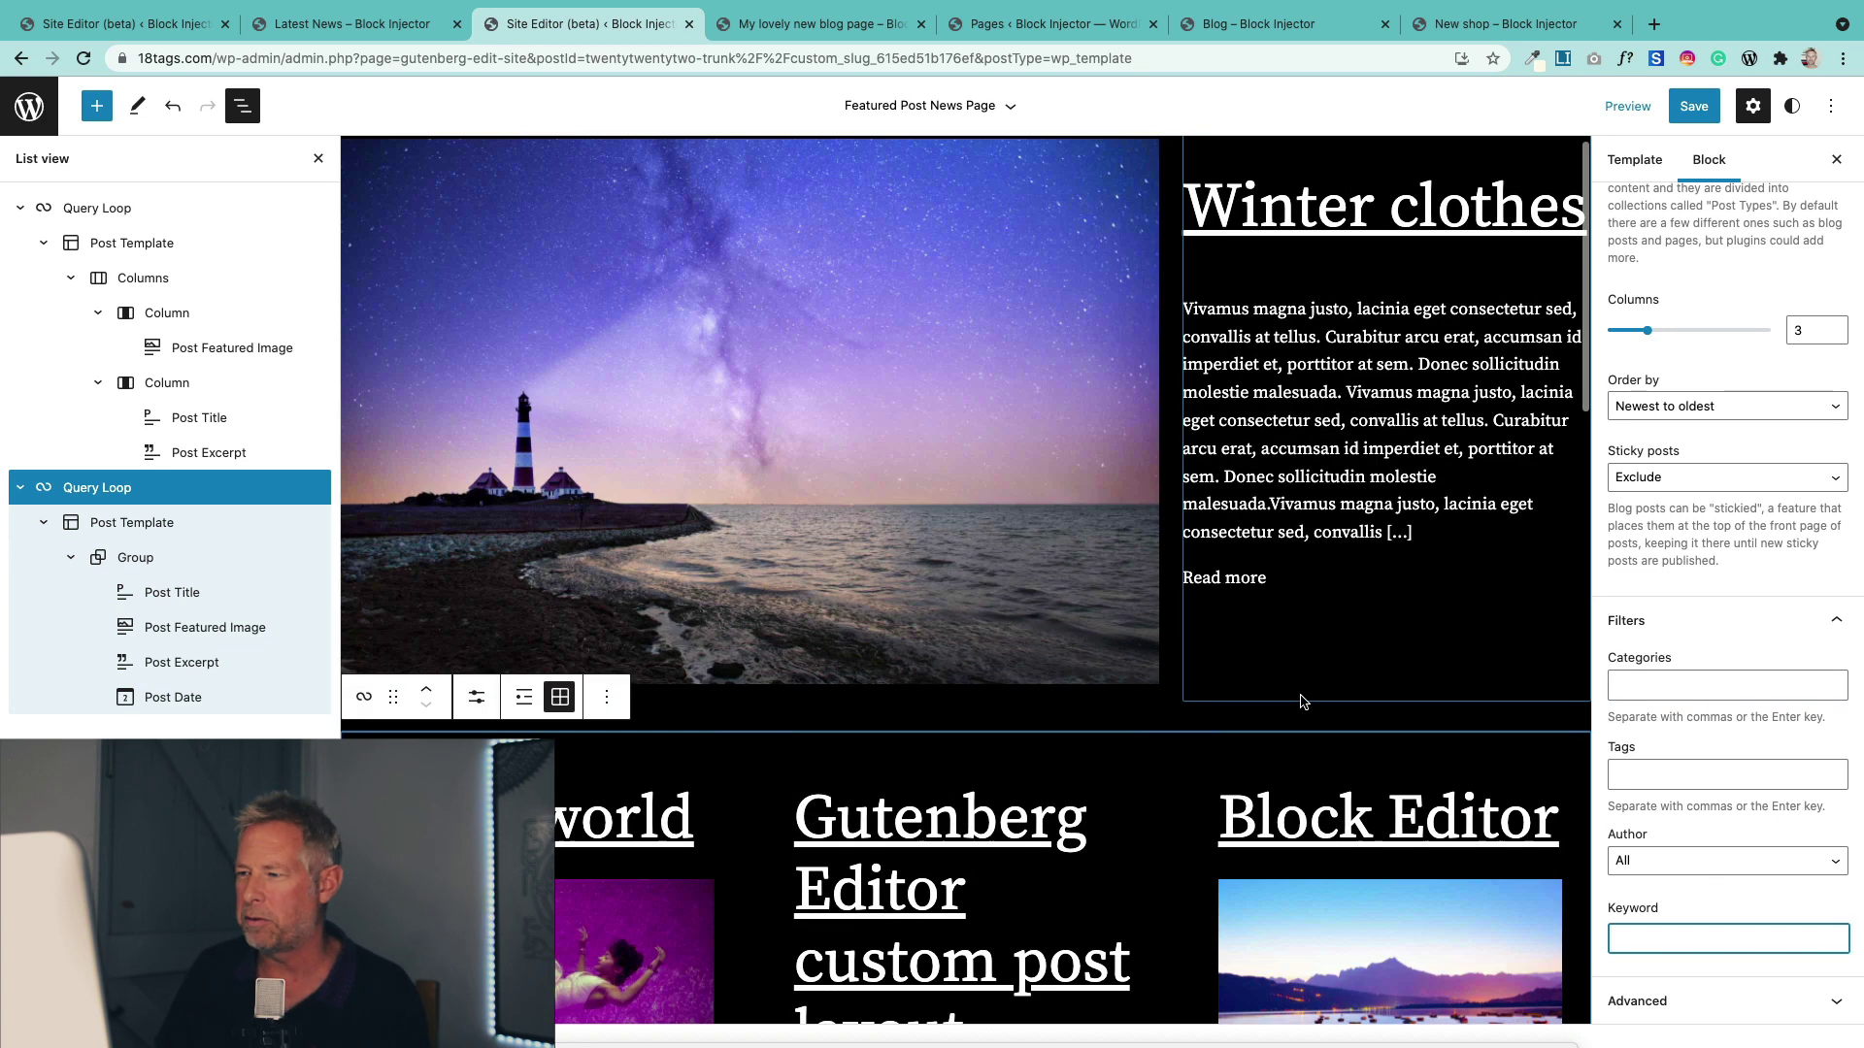
Save the template and reload the live blog page to check the featured post and the three-column grid.
left_click(1694, 109)
left_click(1717, 105)
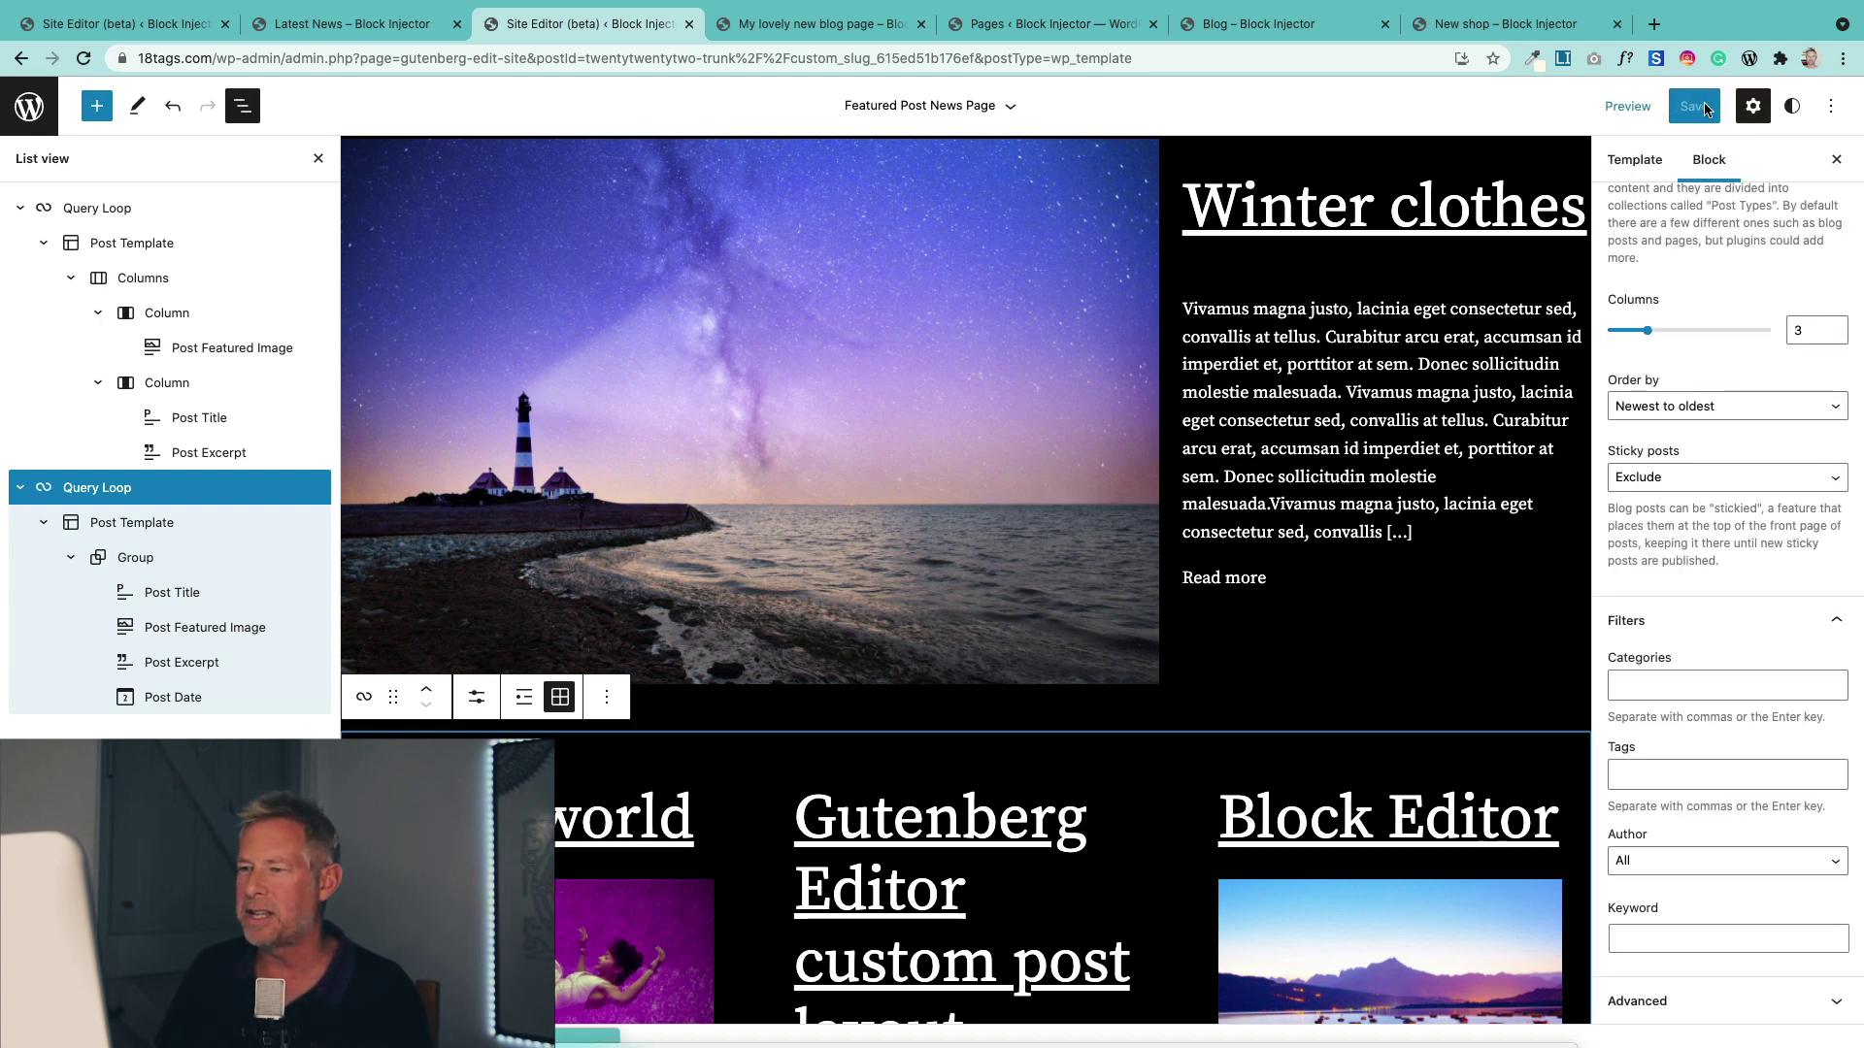
left_click(825, 29)
left_click(823, 54)
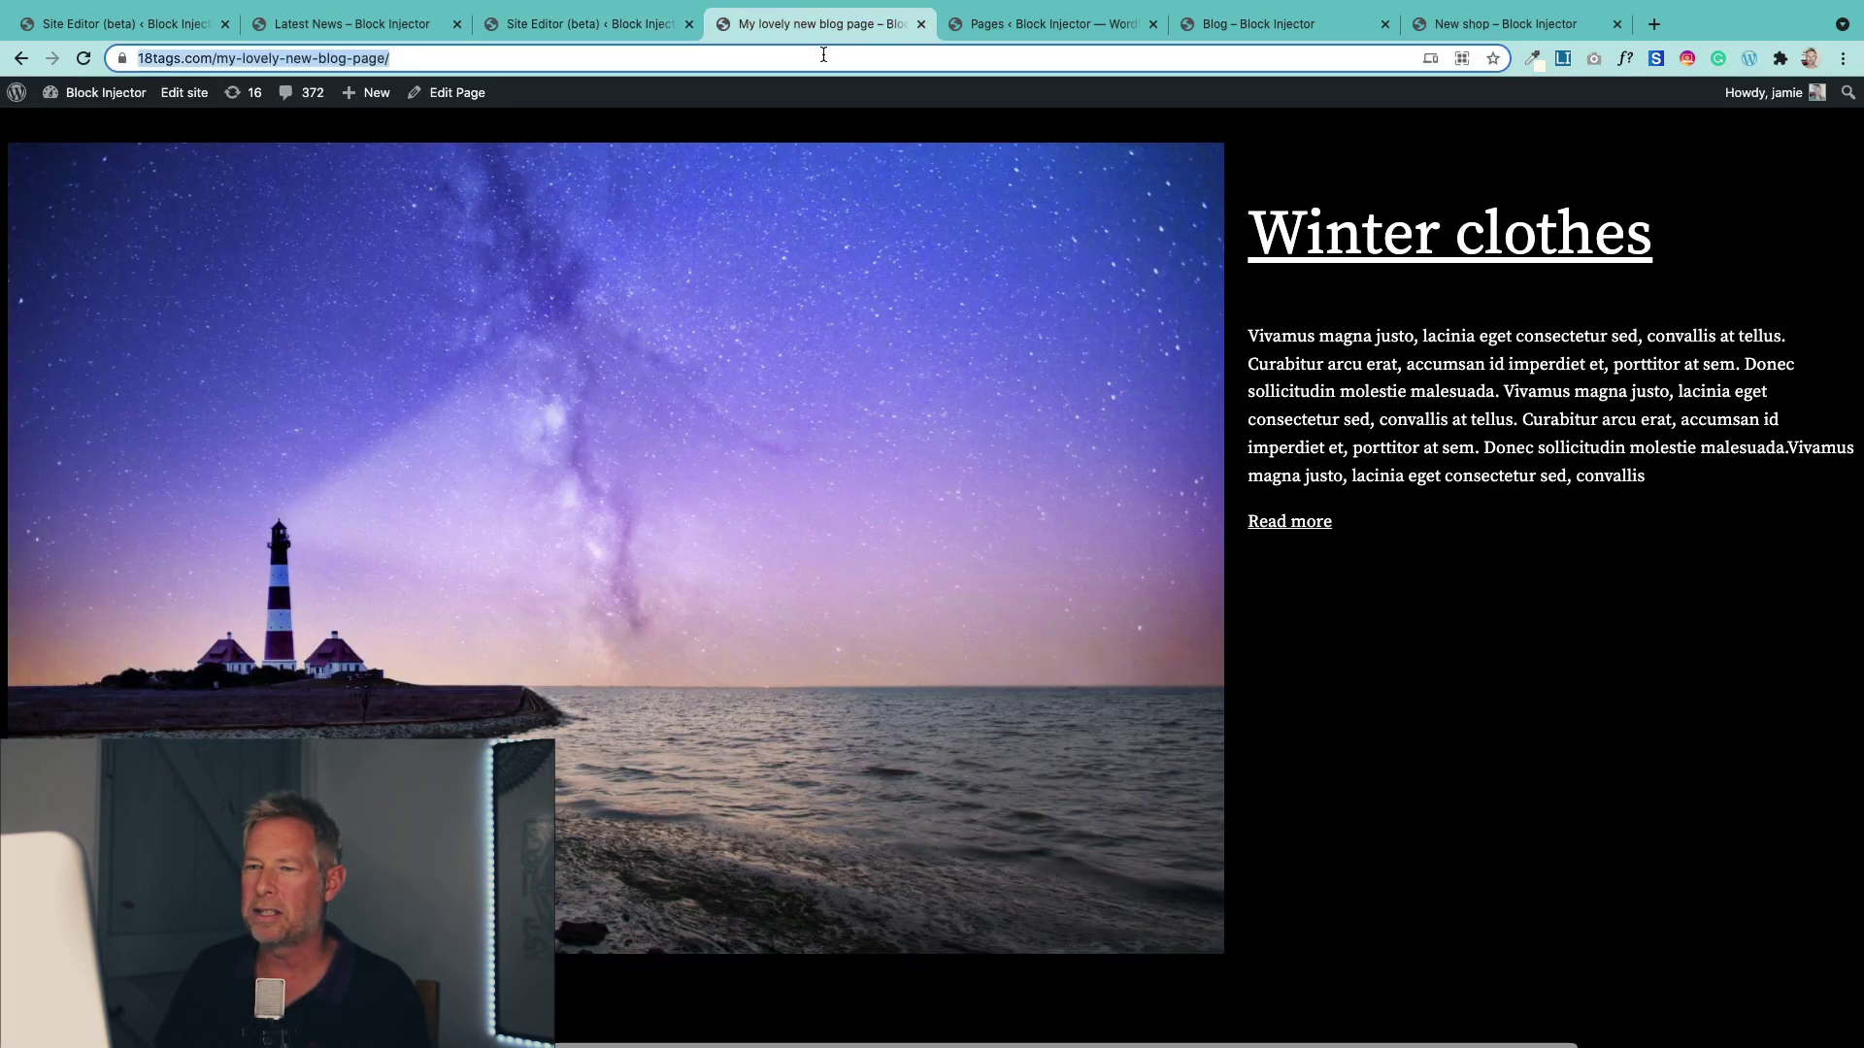
key("Return")
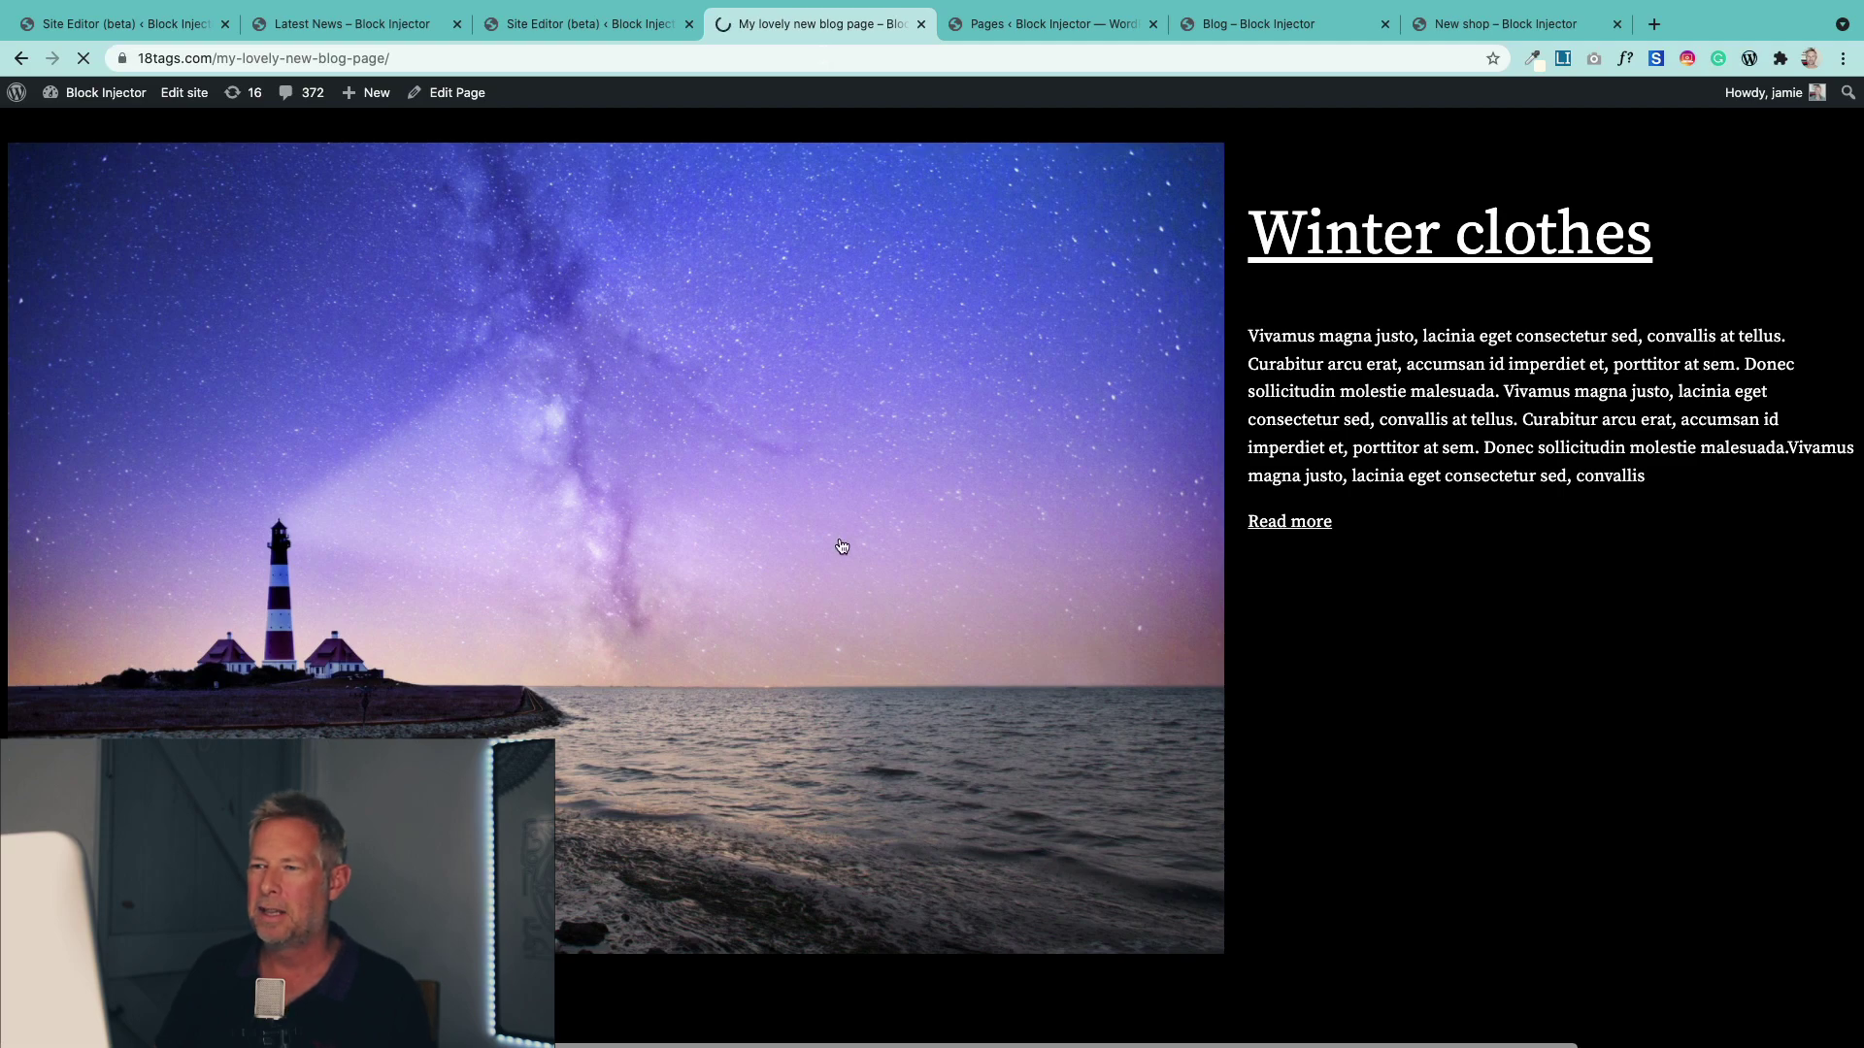
scroll(842, 547, "down", 7)
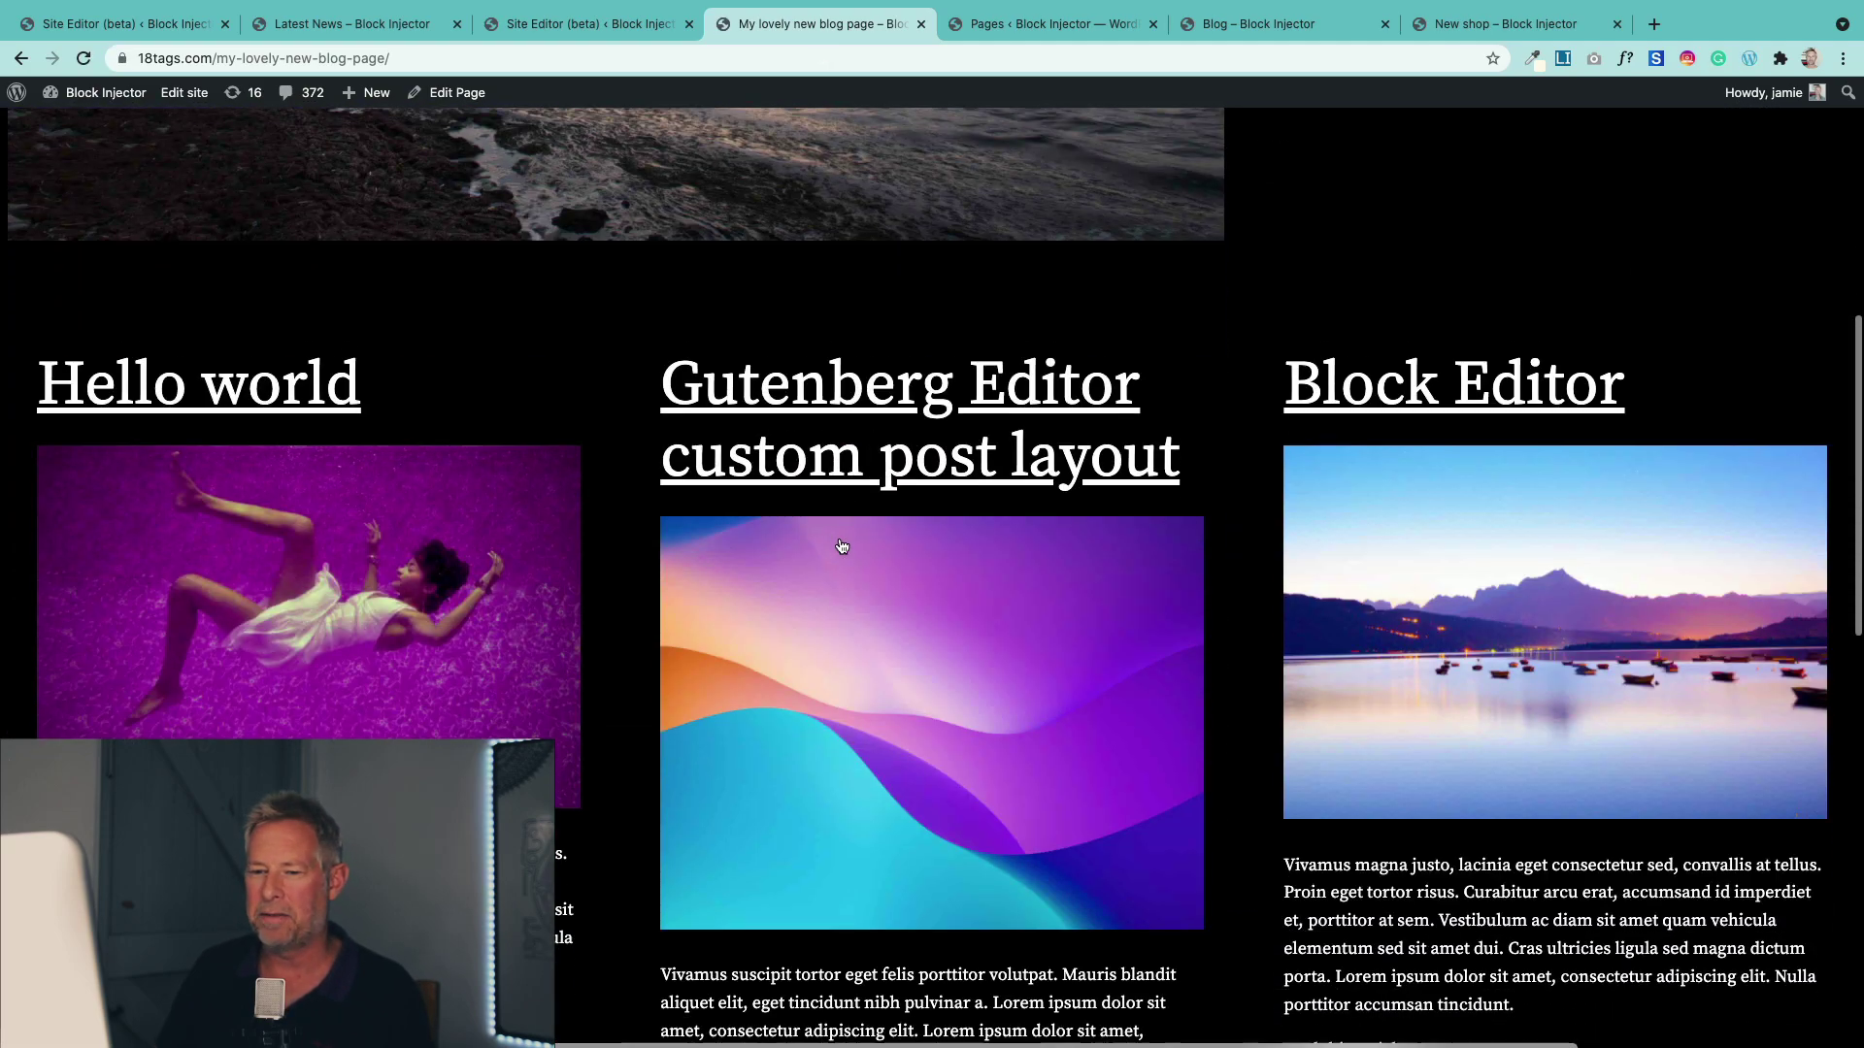
scroll(842, 546, "down", 3)
scroll(839, 539, "down", 4)
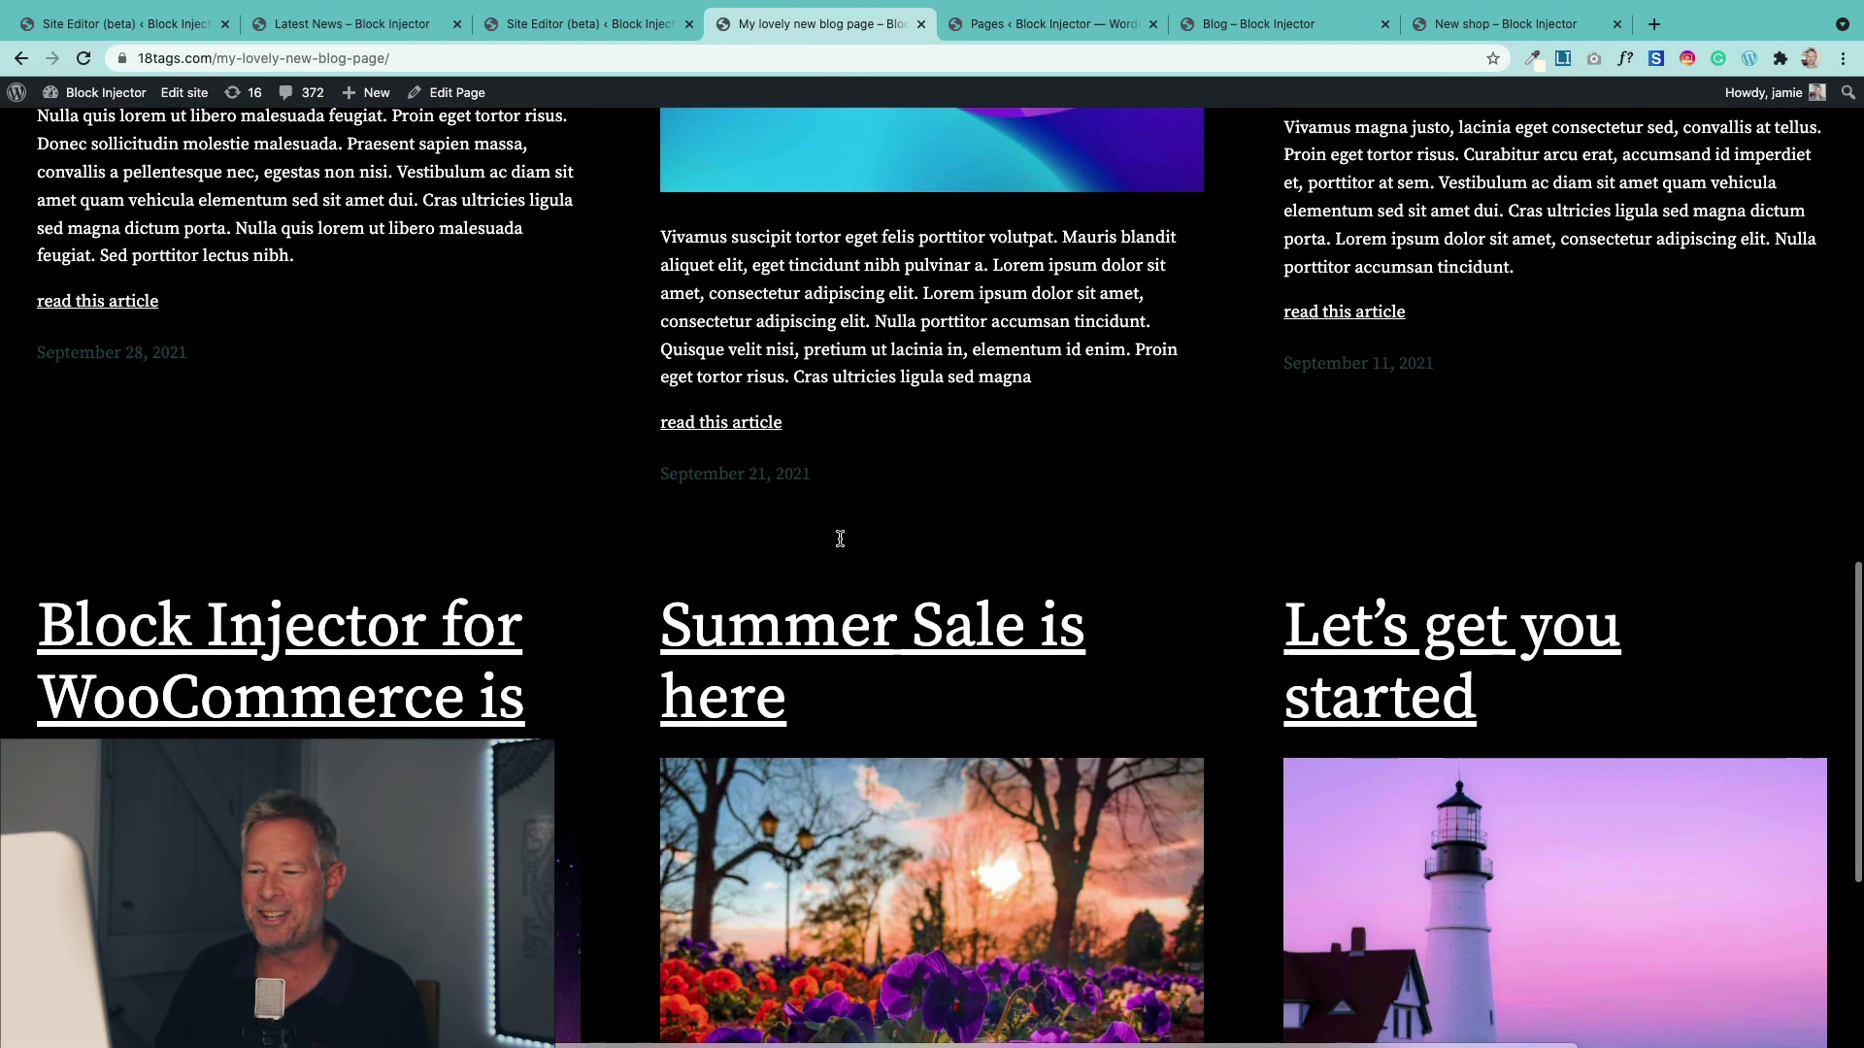
scroll(840, 538, "up", 14)
In the template editor, set the grid's Post Title font size to 12 px and save the template.
left_click(673, 27)
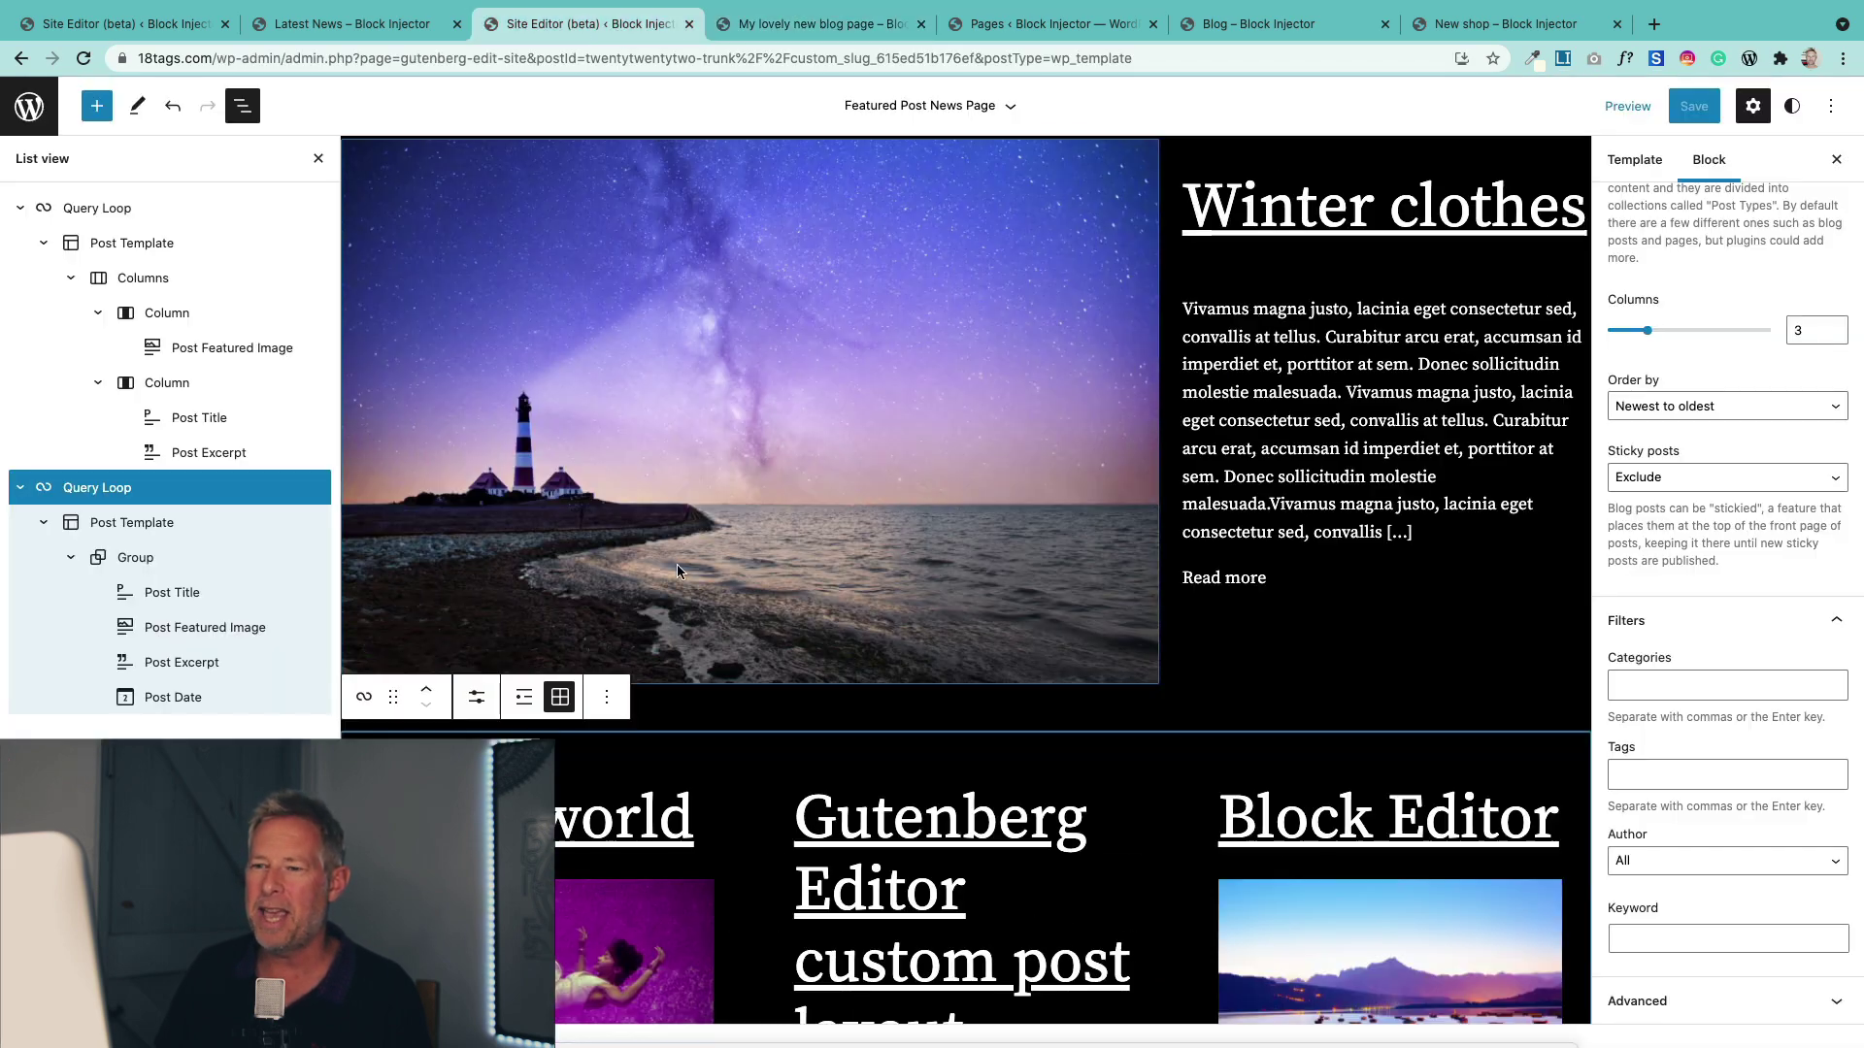
scroll(677, 567, "down", 3)
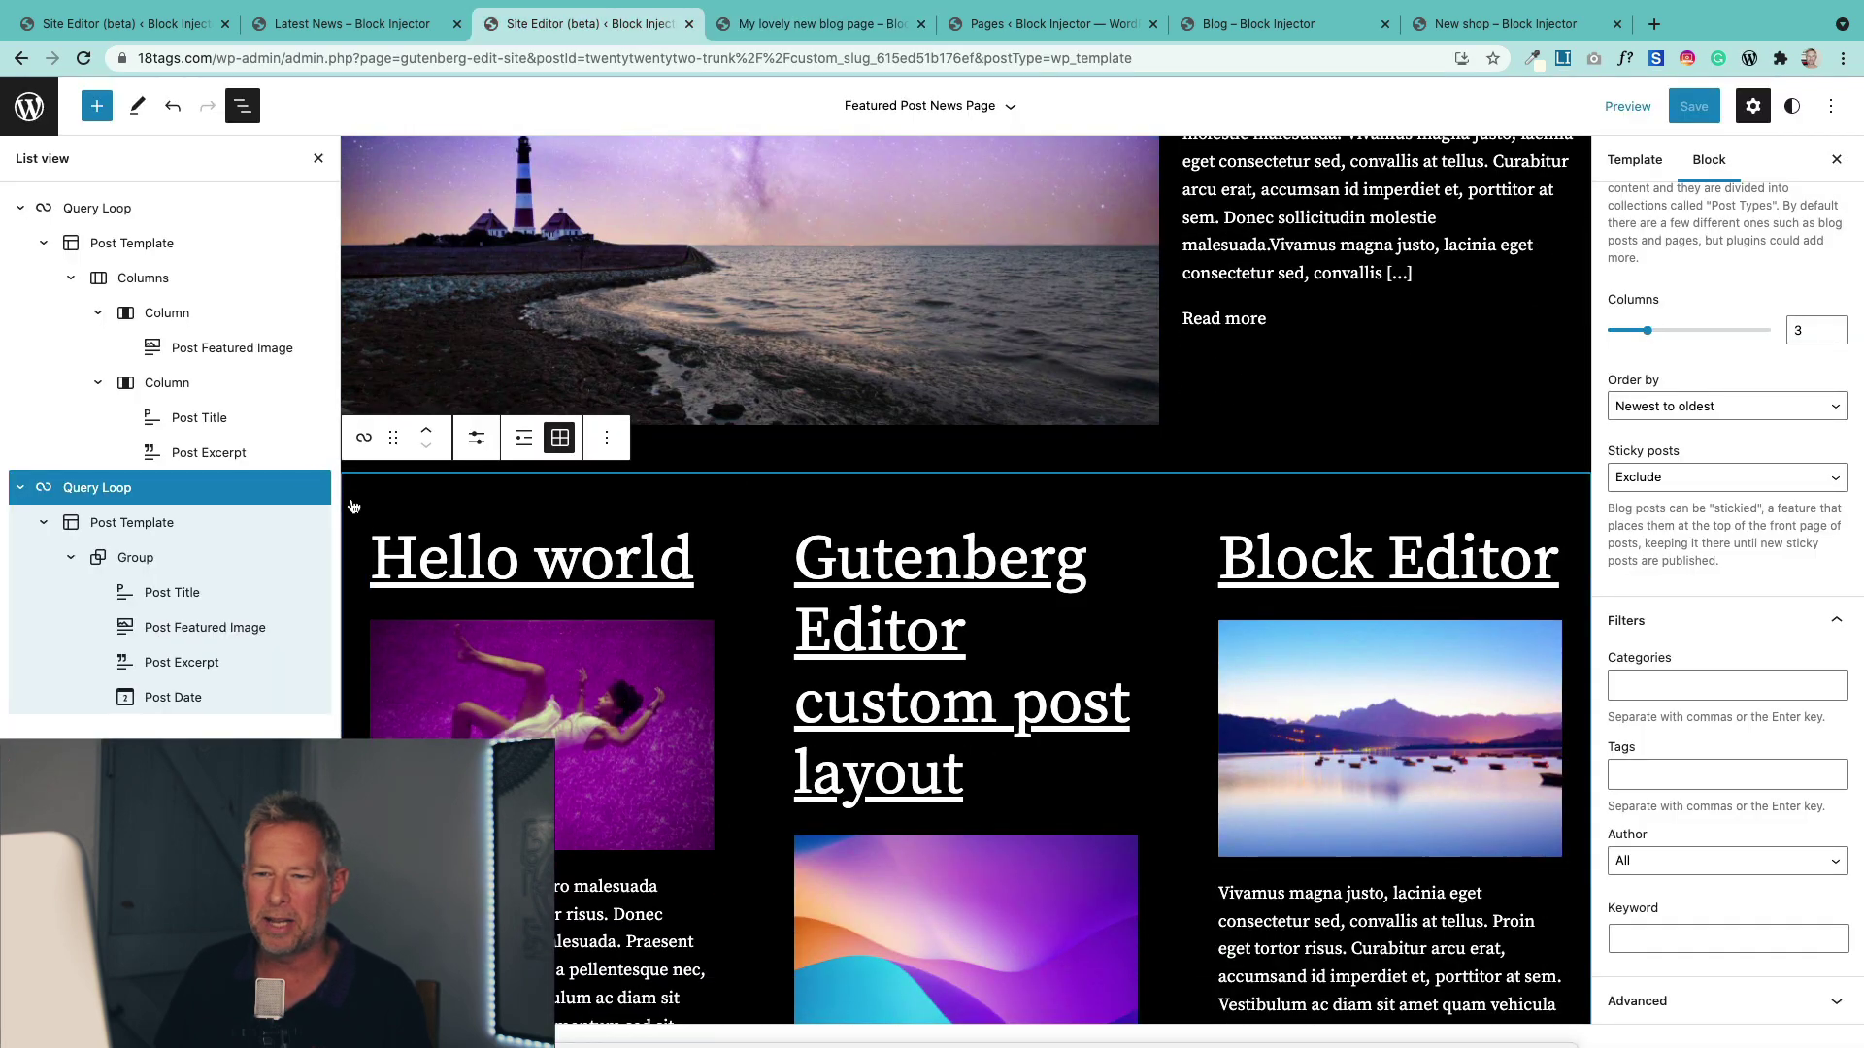
left_click(489, 578)
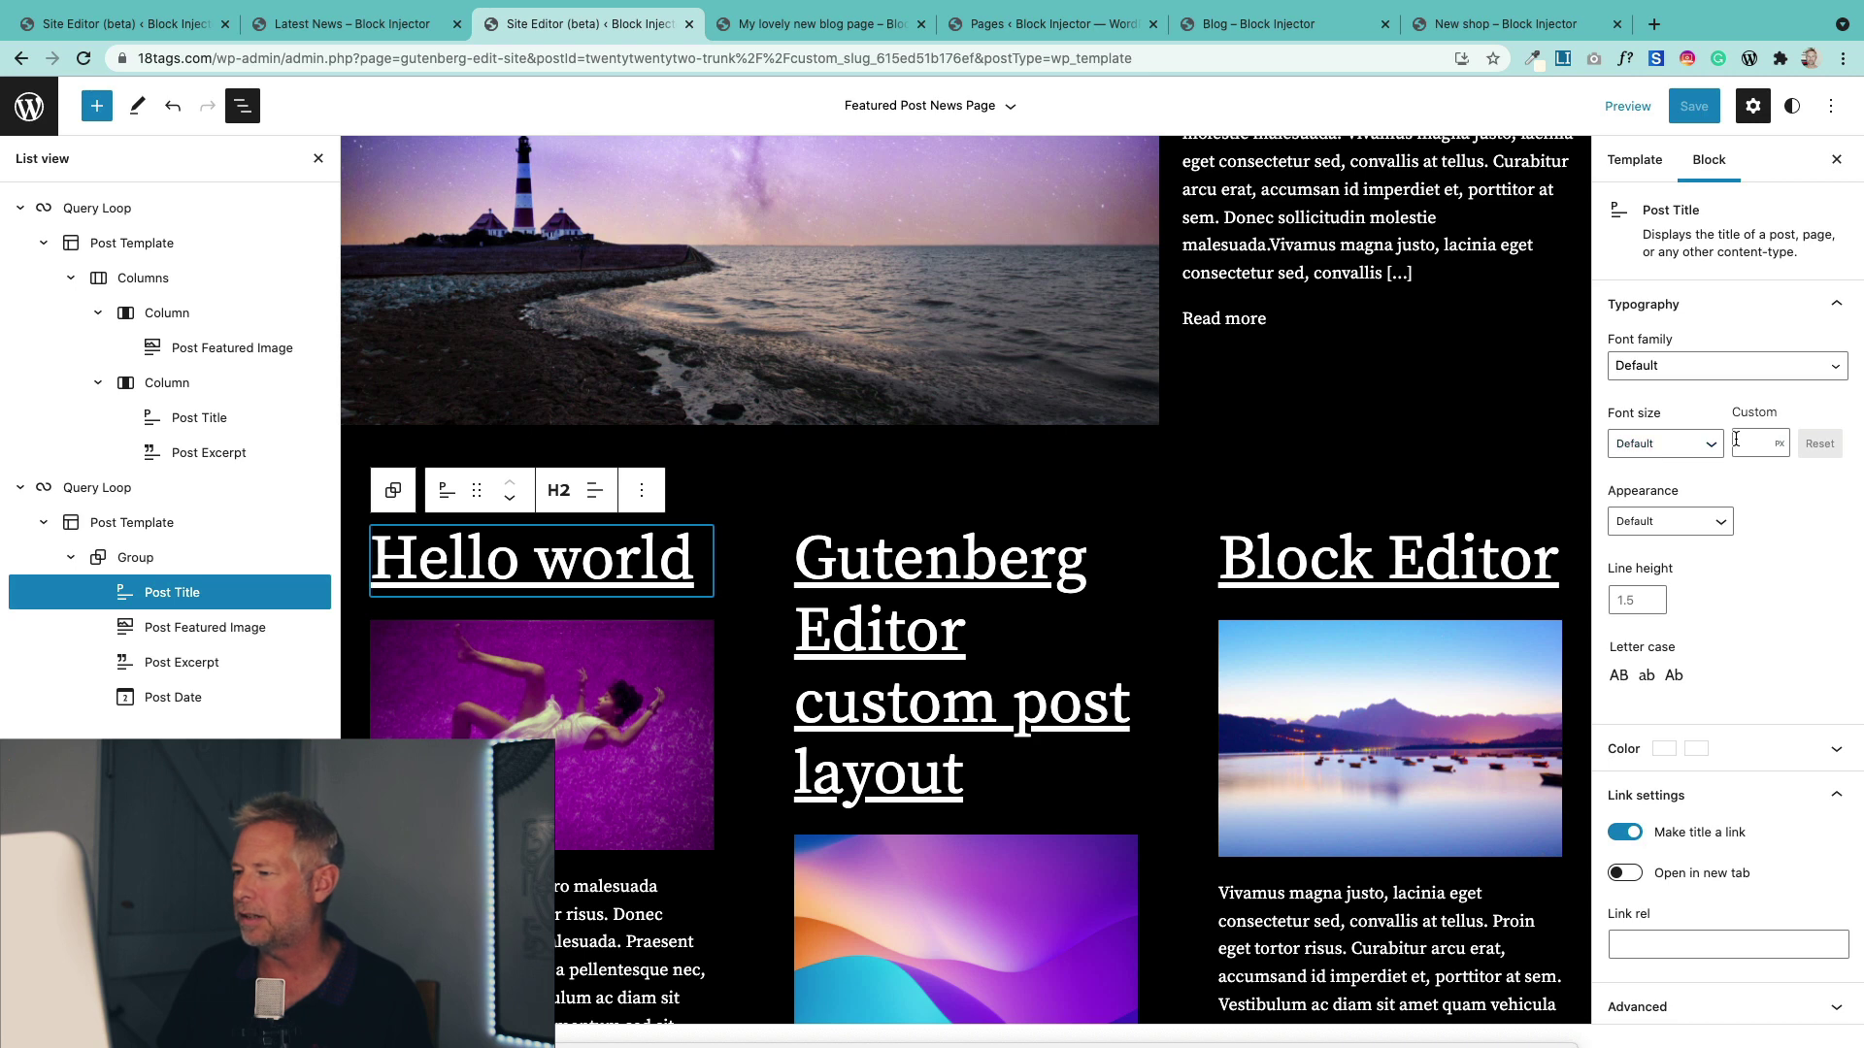
type("12")
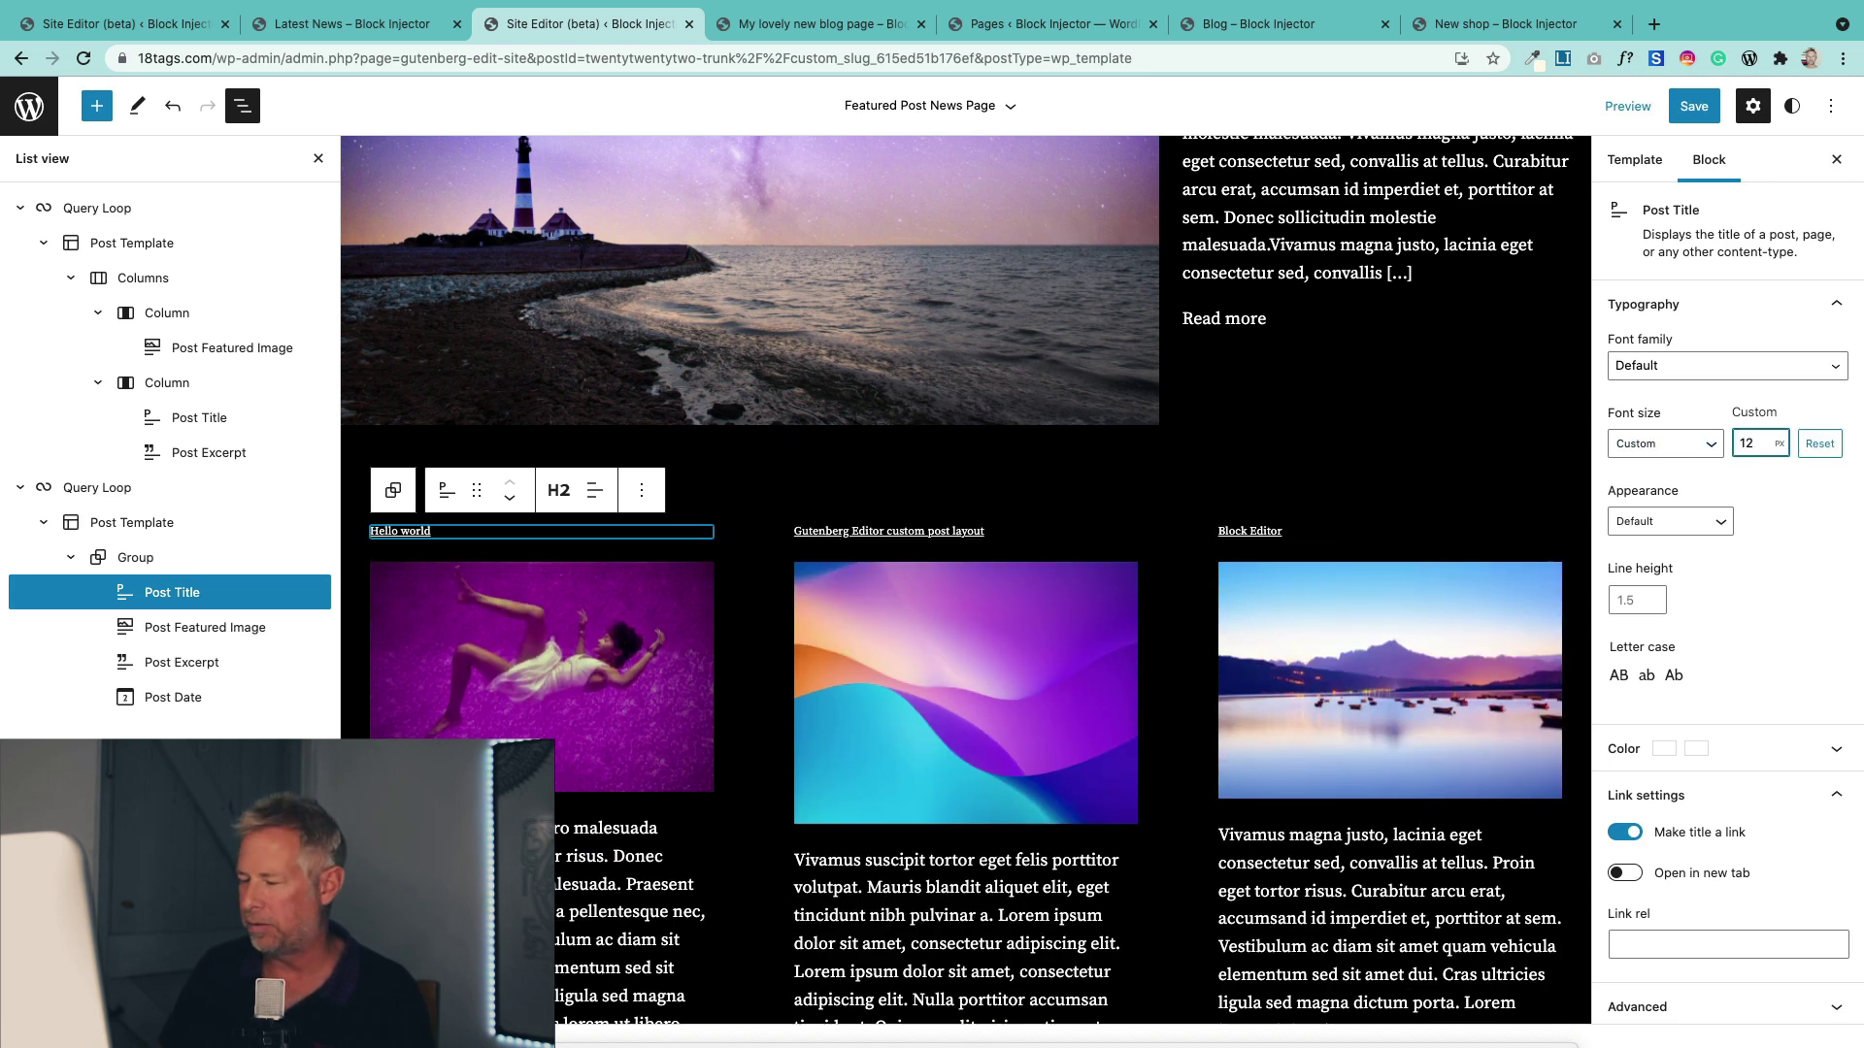
left_click(1694, 105)
left_click(1725, 106)
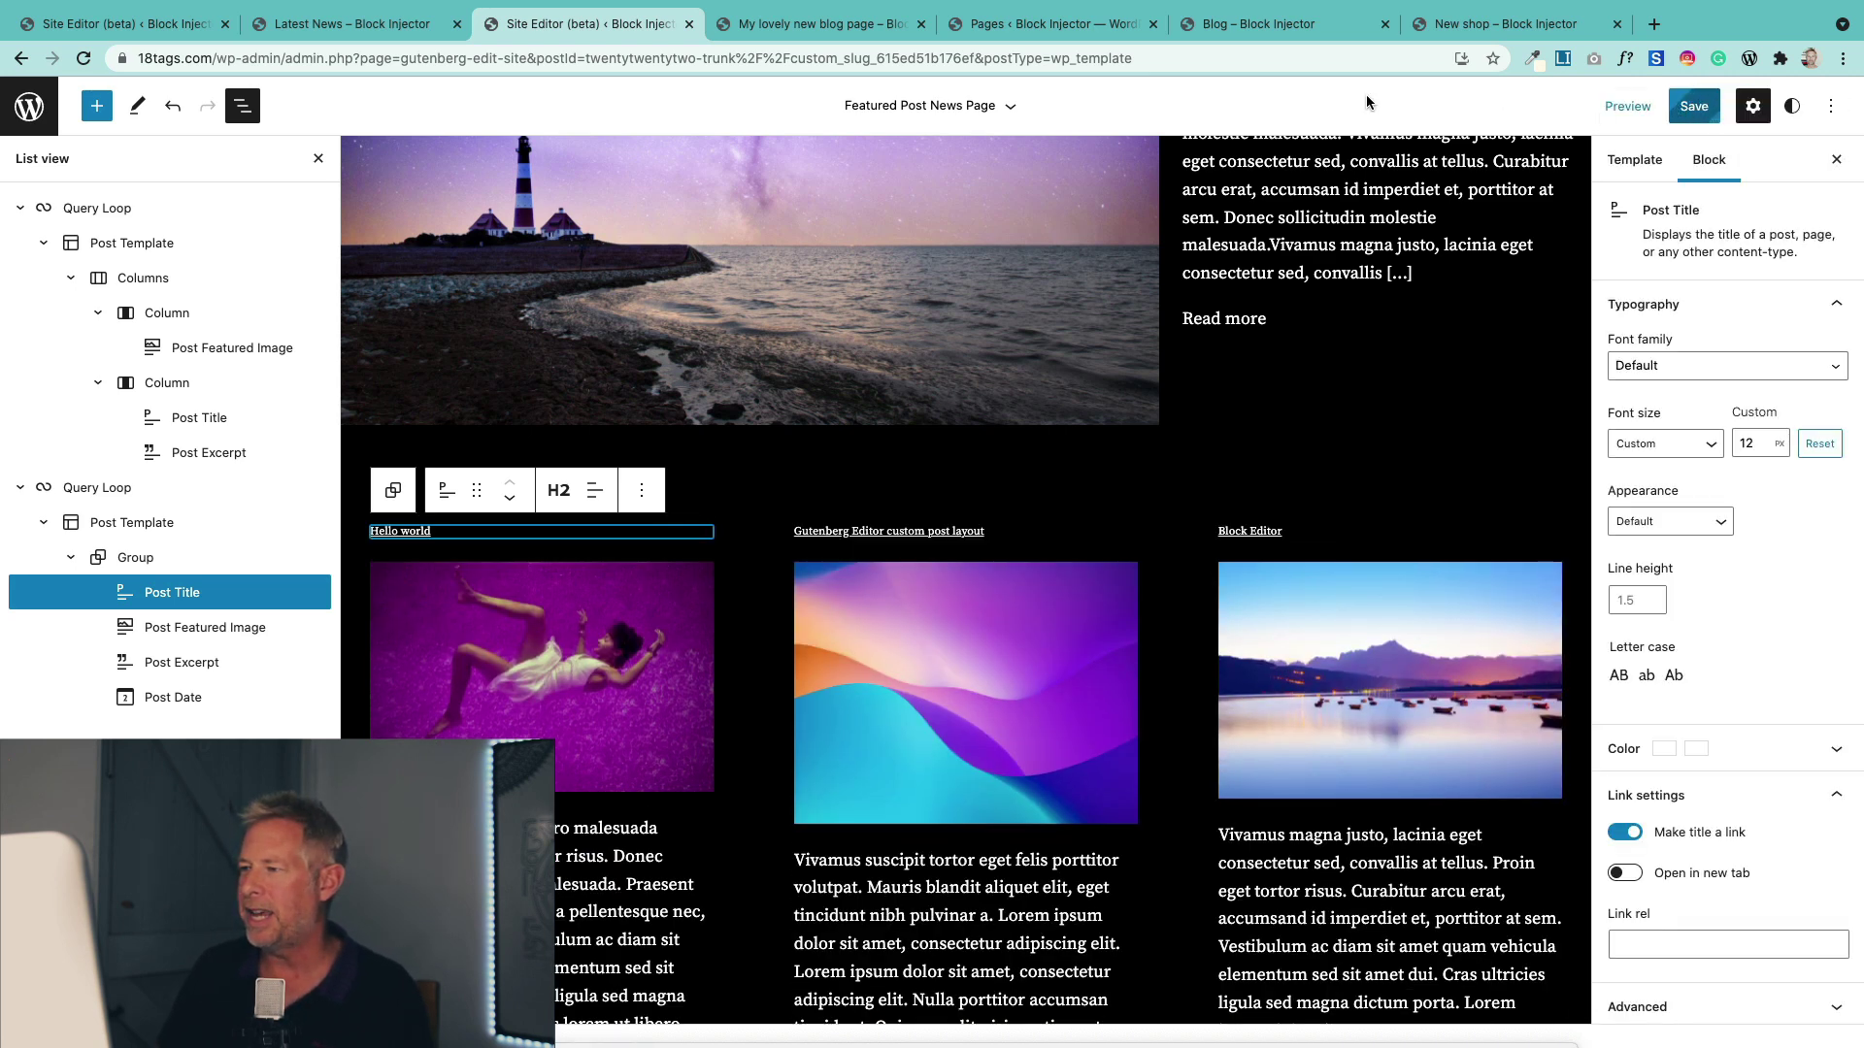
Reload the live blog page and check the size of the grid's post titles.
left_click(788, 24)
key("super+r")
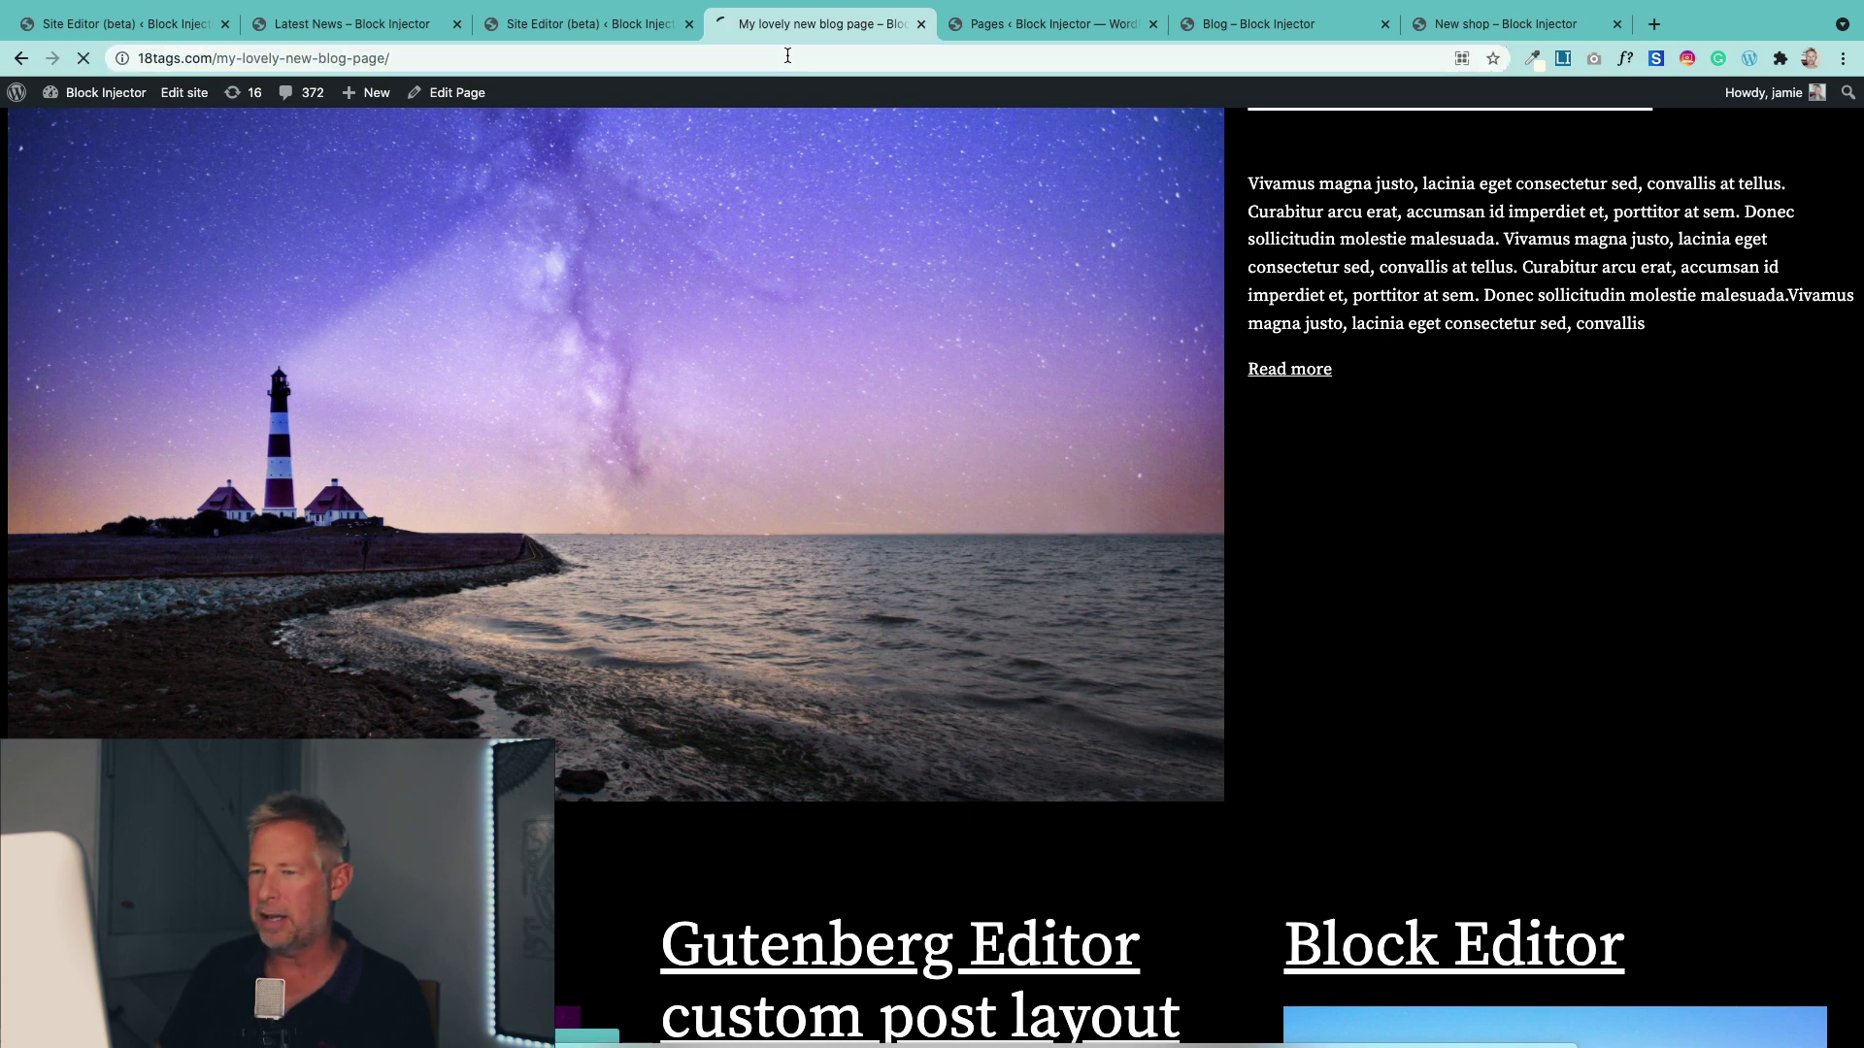
scroll(825, 486, "down", 5)
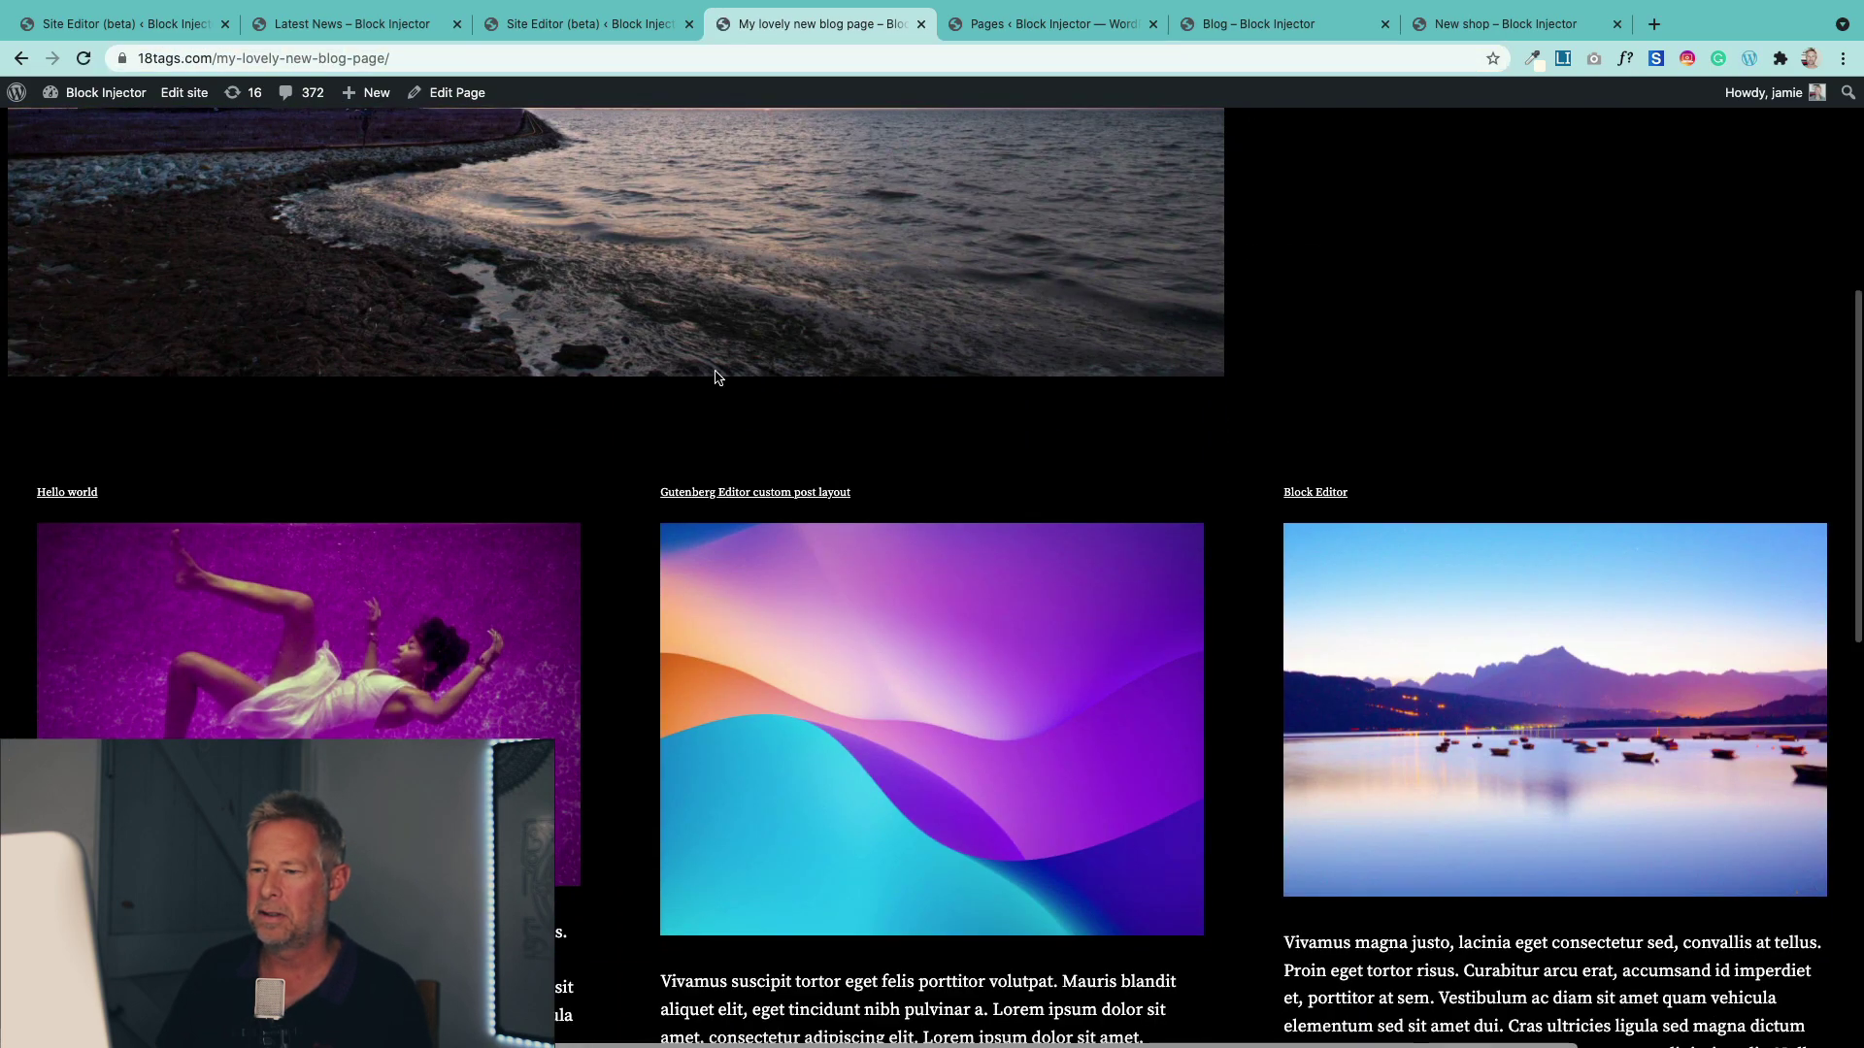
Return to the template editor and try a font size of 24 px for the grid's Post Title.
left_click(544, 30)
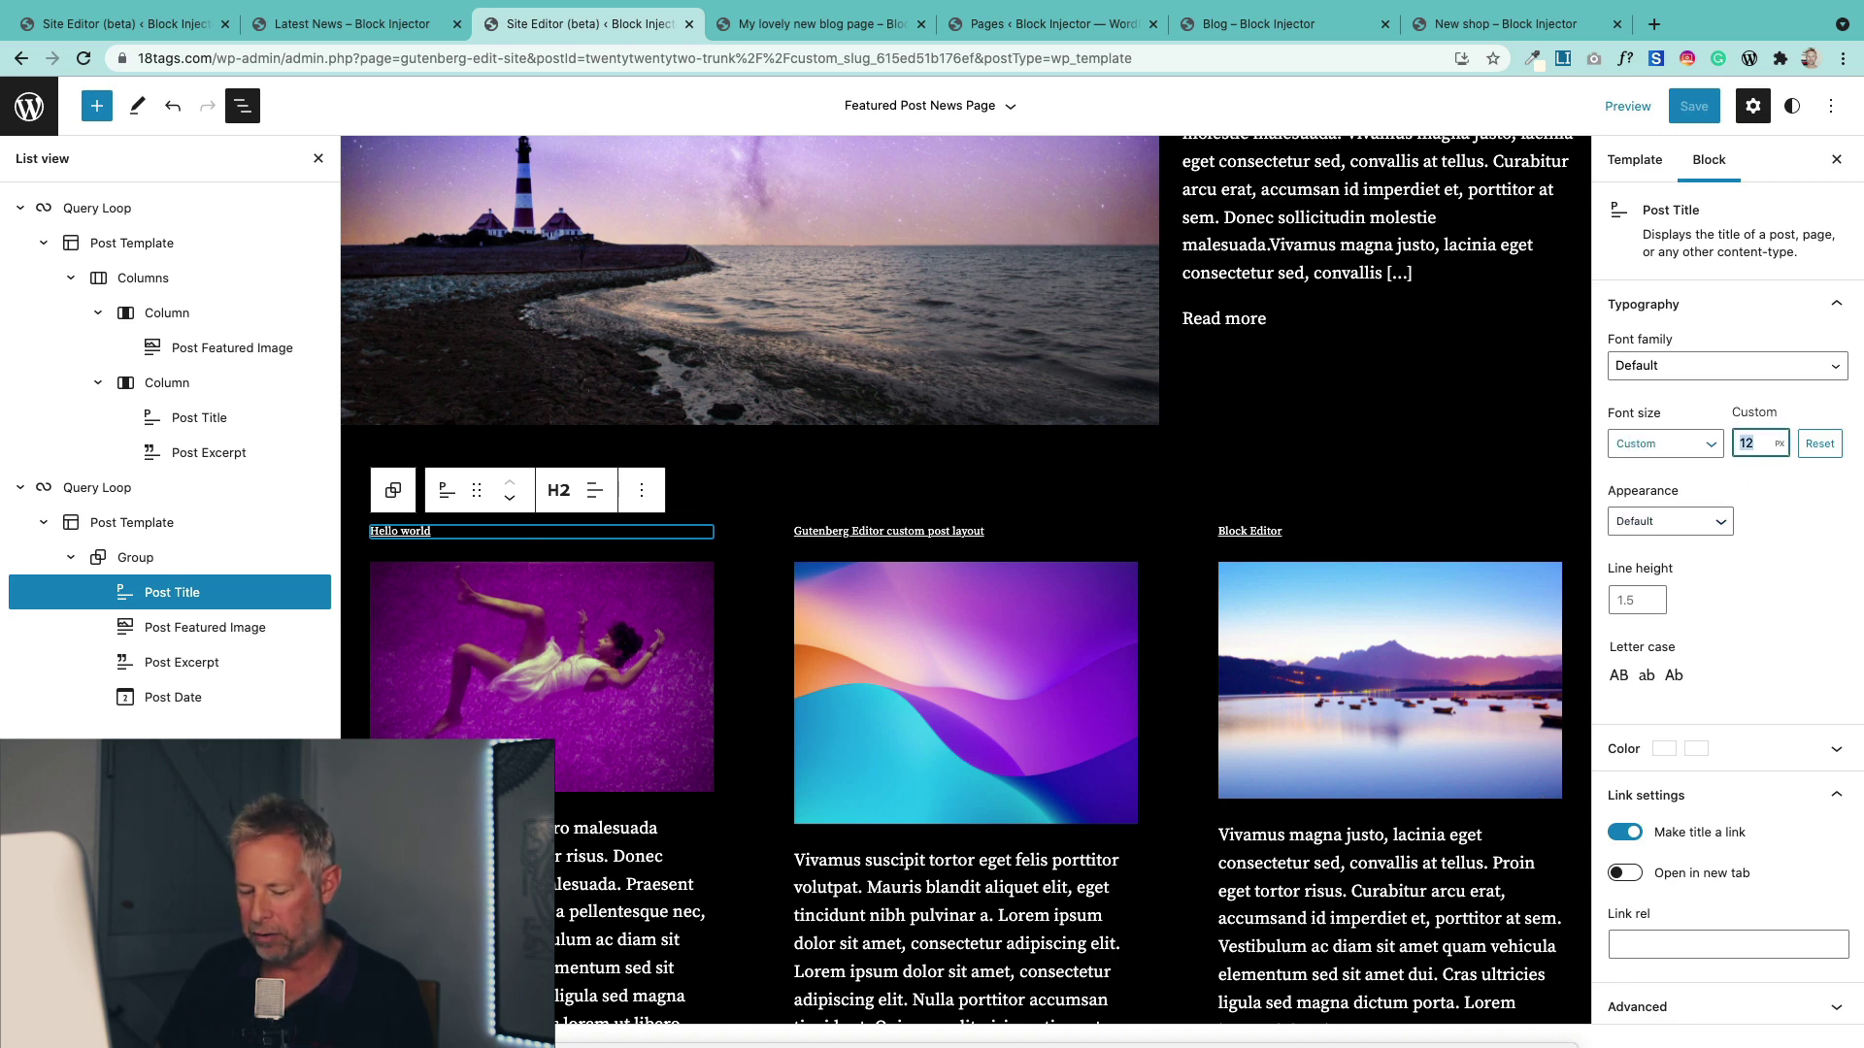
type("22")
key("BackSpace")
key("BackSpace")
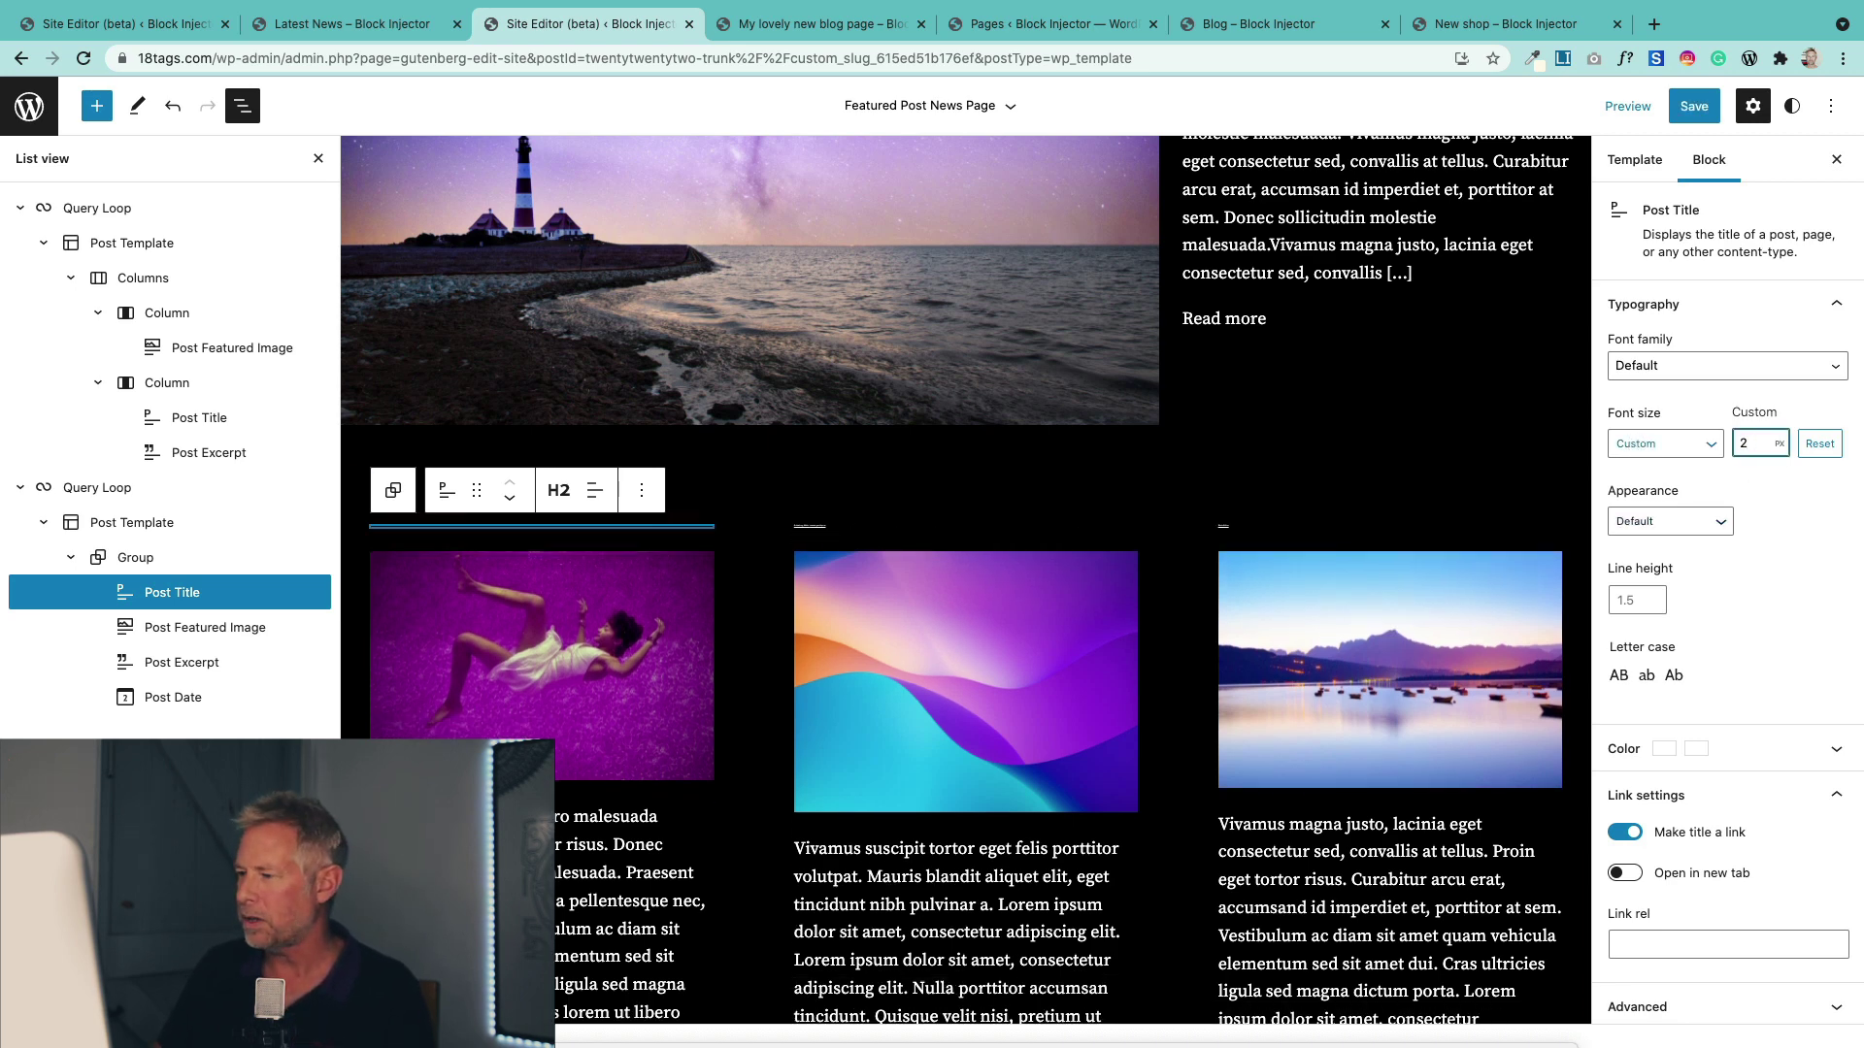
type("24")
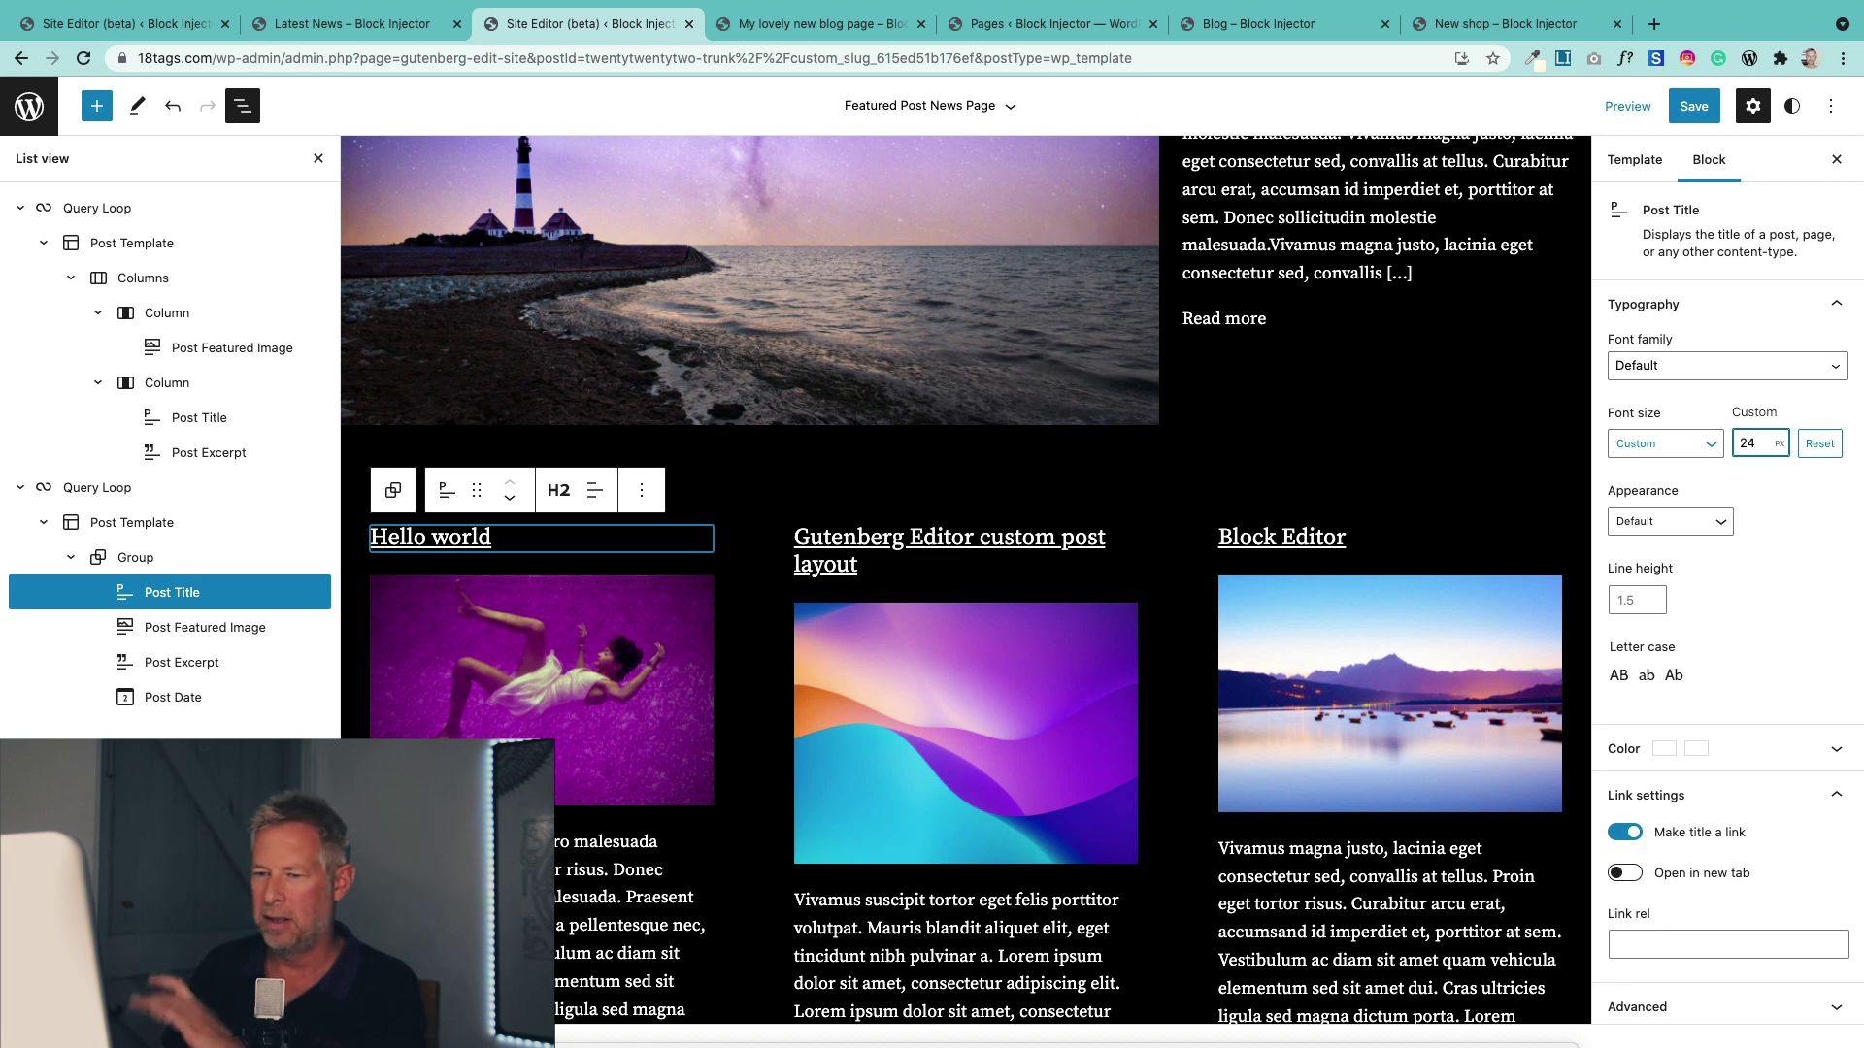
Set the grid's Post Title font size to 36 px and save the template.
key("BackSpace")
key("BackSpace")
type("36")
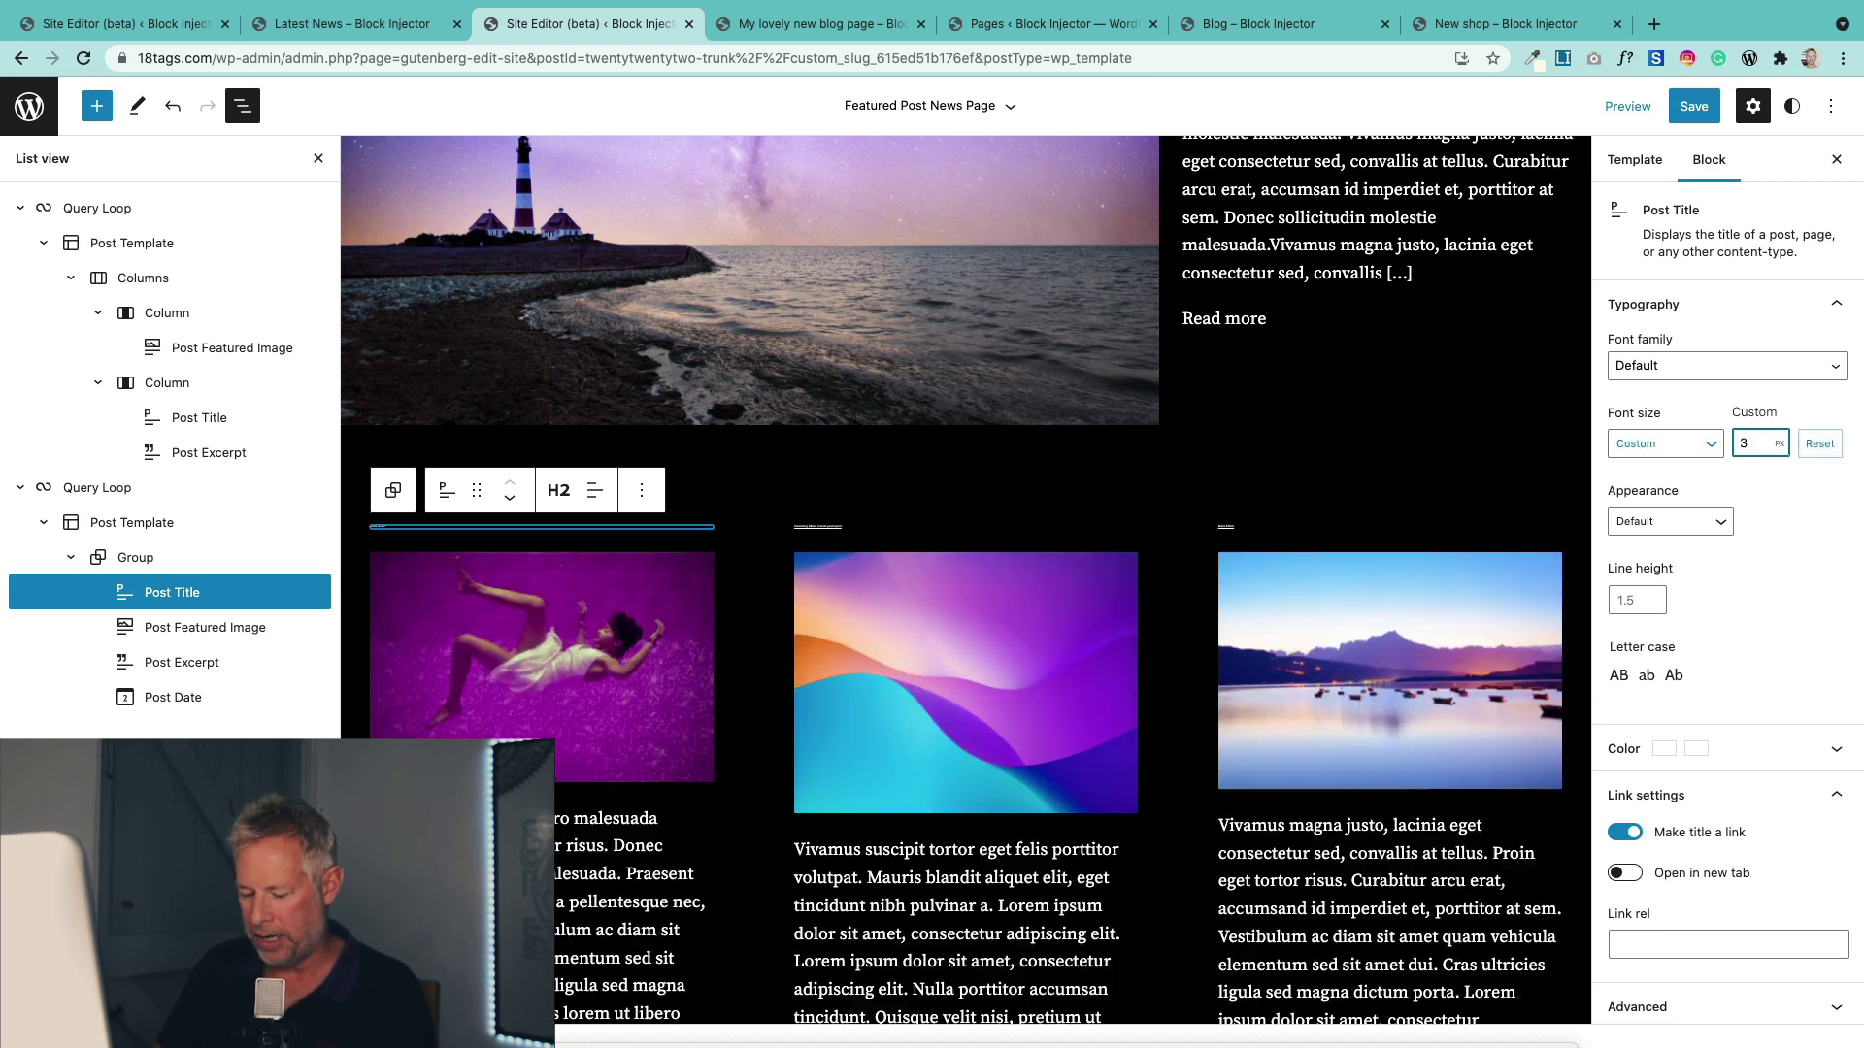
left_click(1717, 107)
left_click(1723, 109)
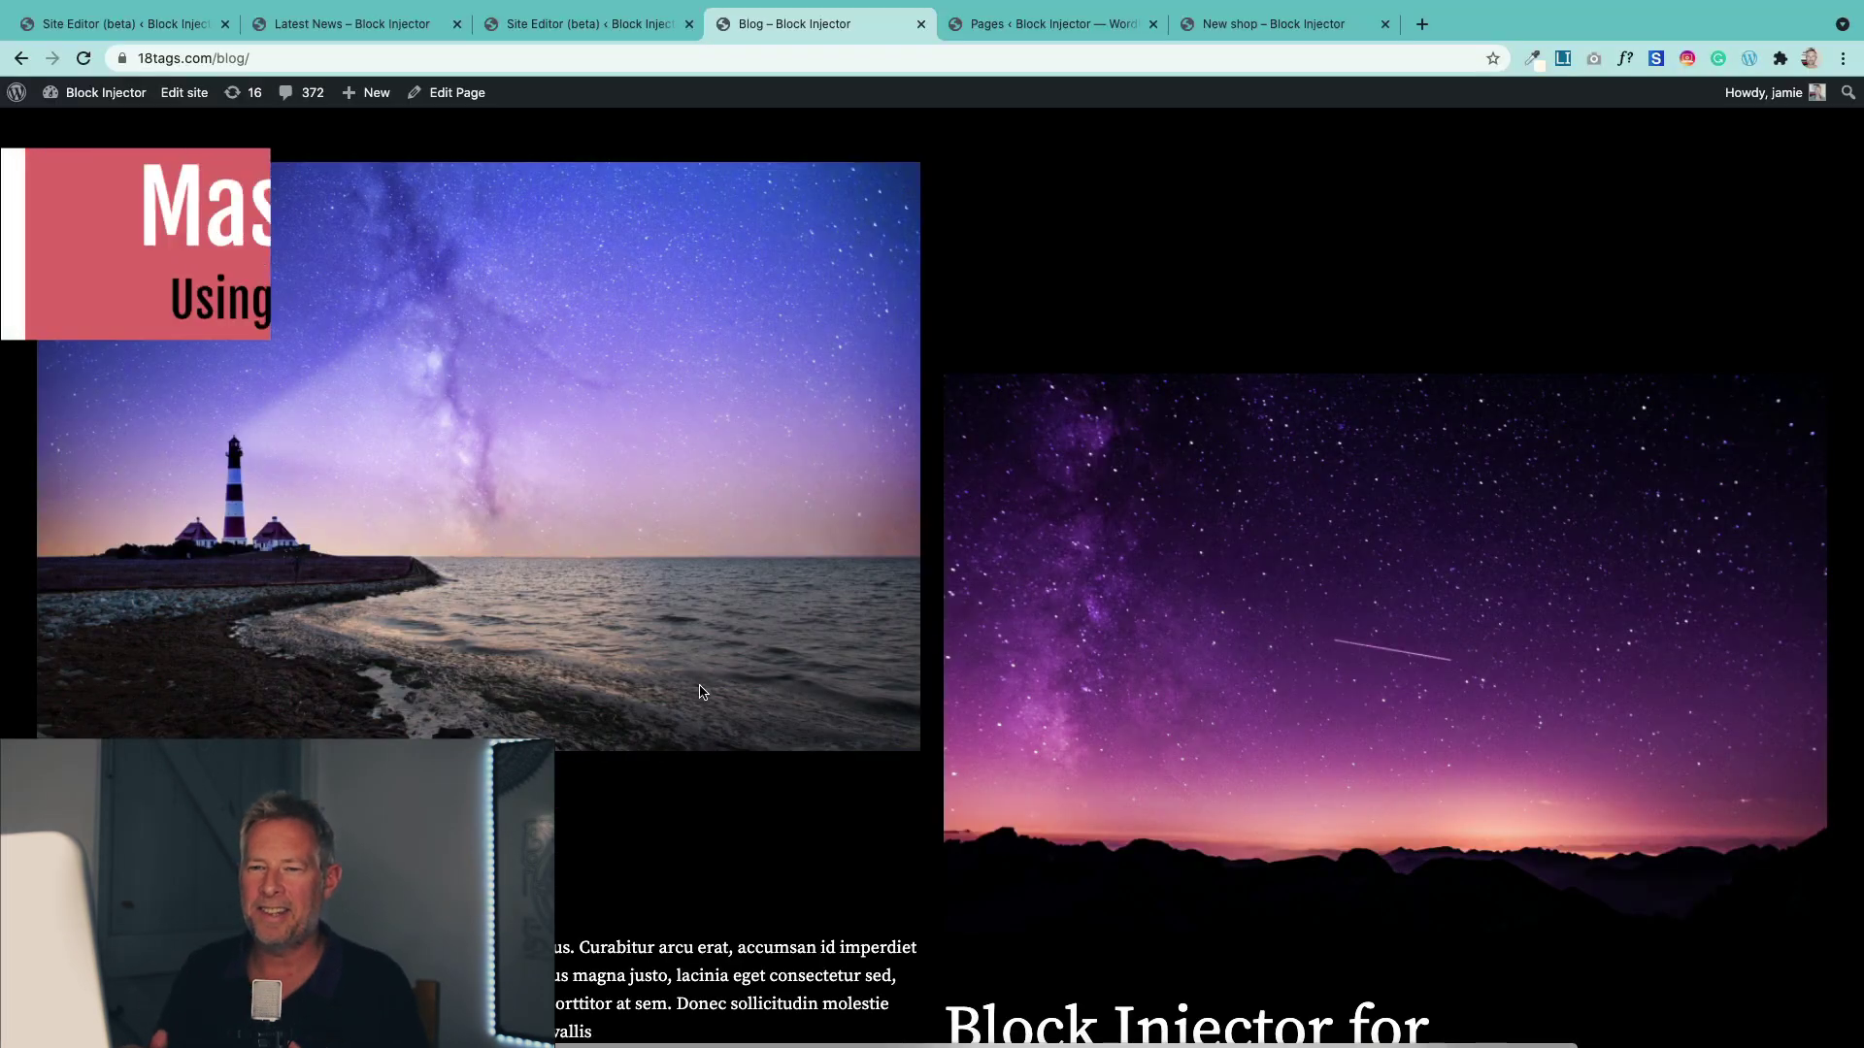
Examine the staggered two-column post layout on the live masonry blog page.
scroll(762, 811, "down", 3)
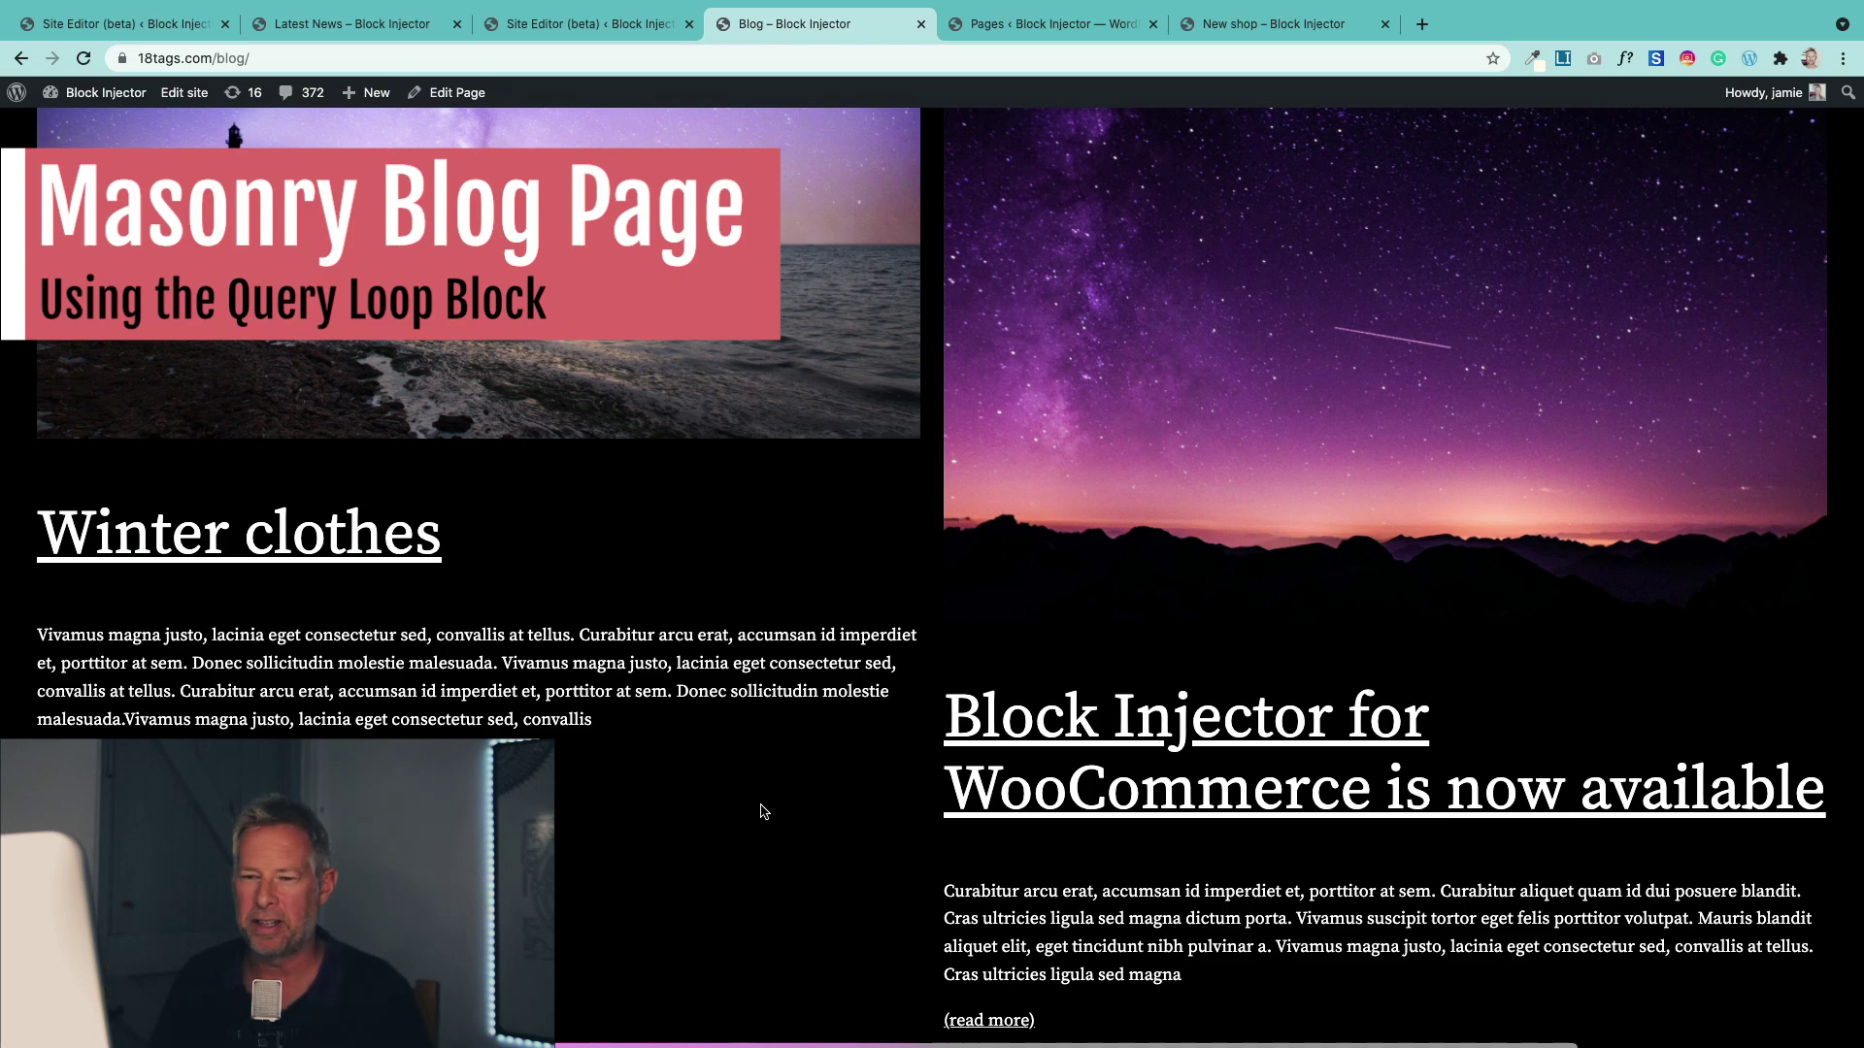
scroll(763, 811, "down", 8)
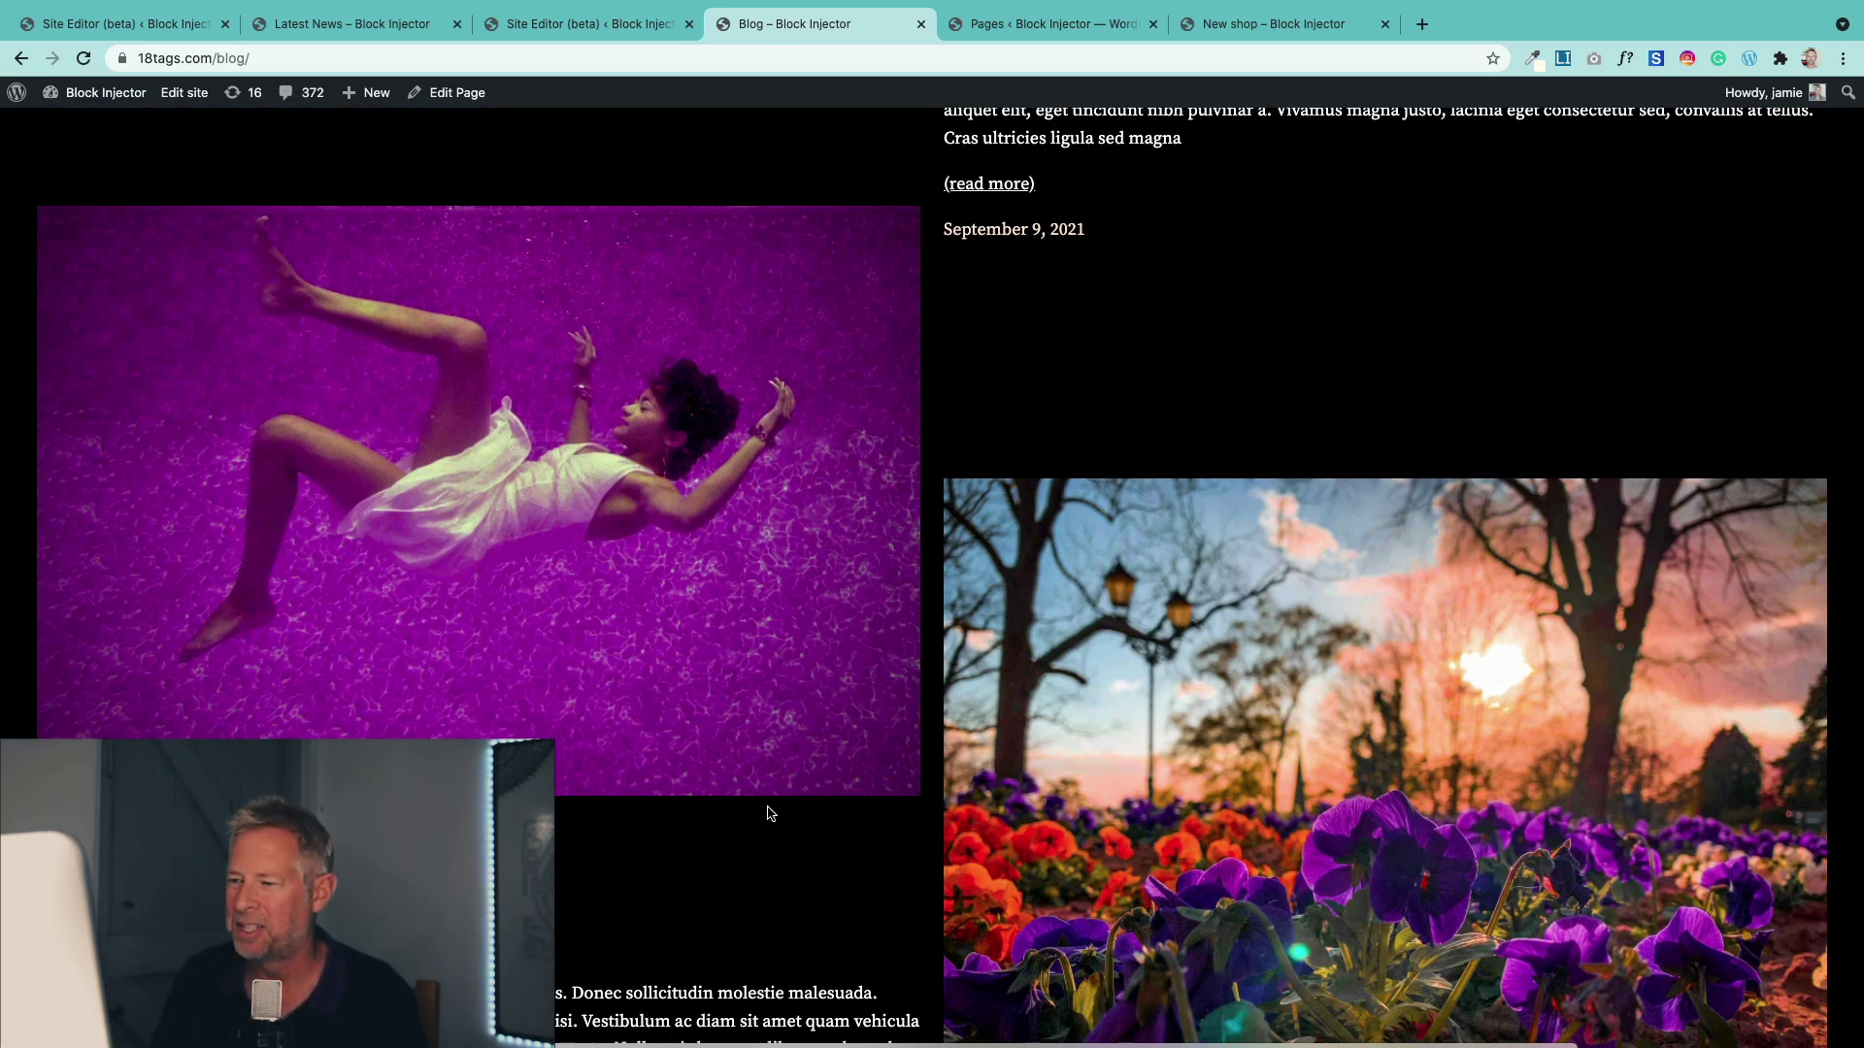
scroll(769, 813, "down", 20)
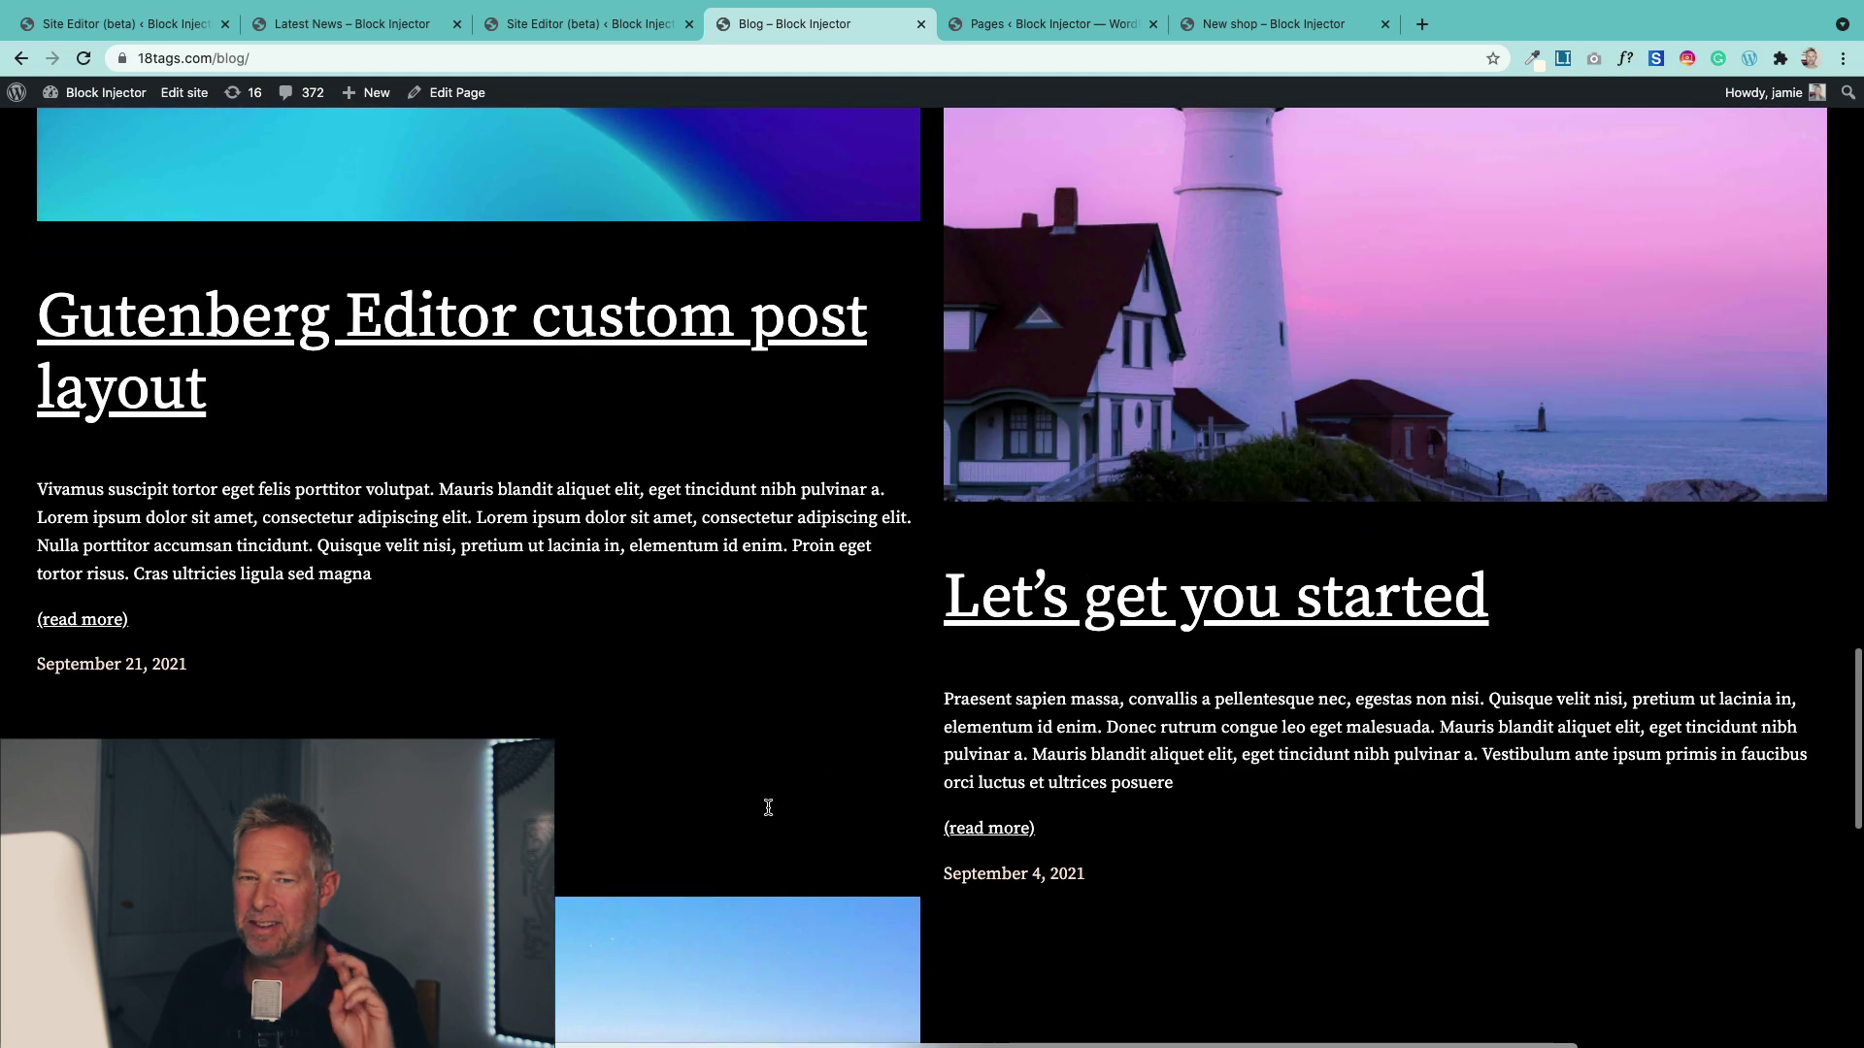
scroll(768, 810, "up", 10)
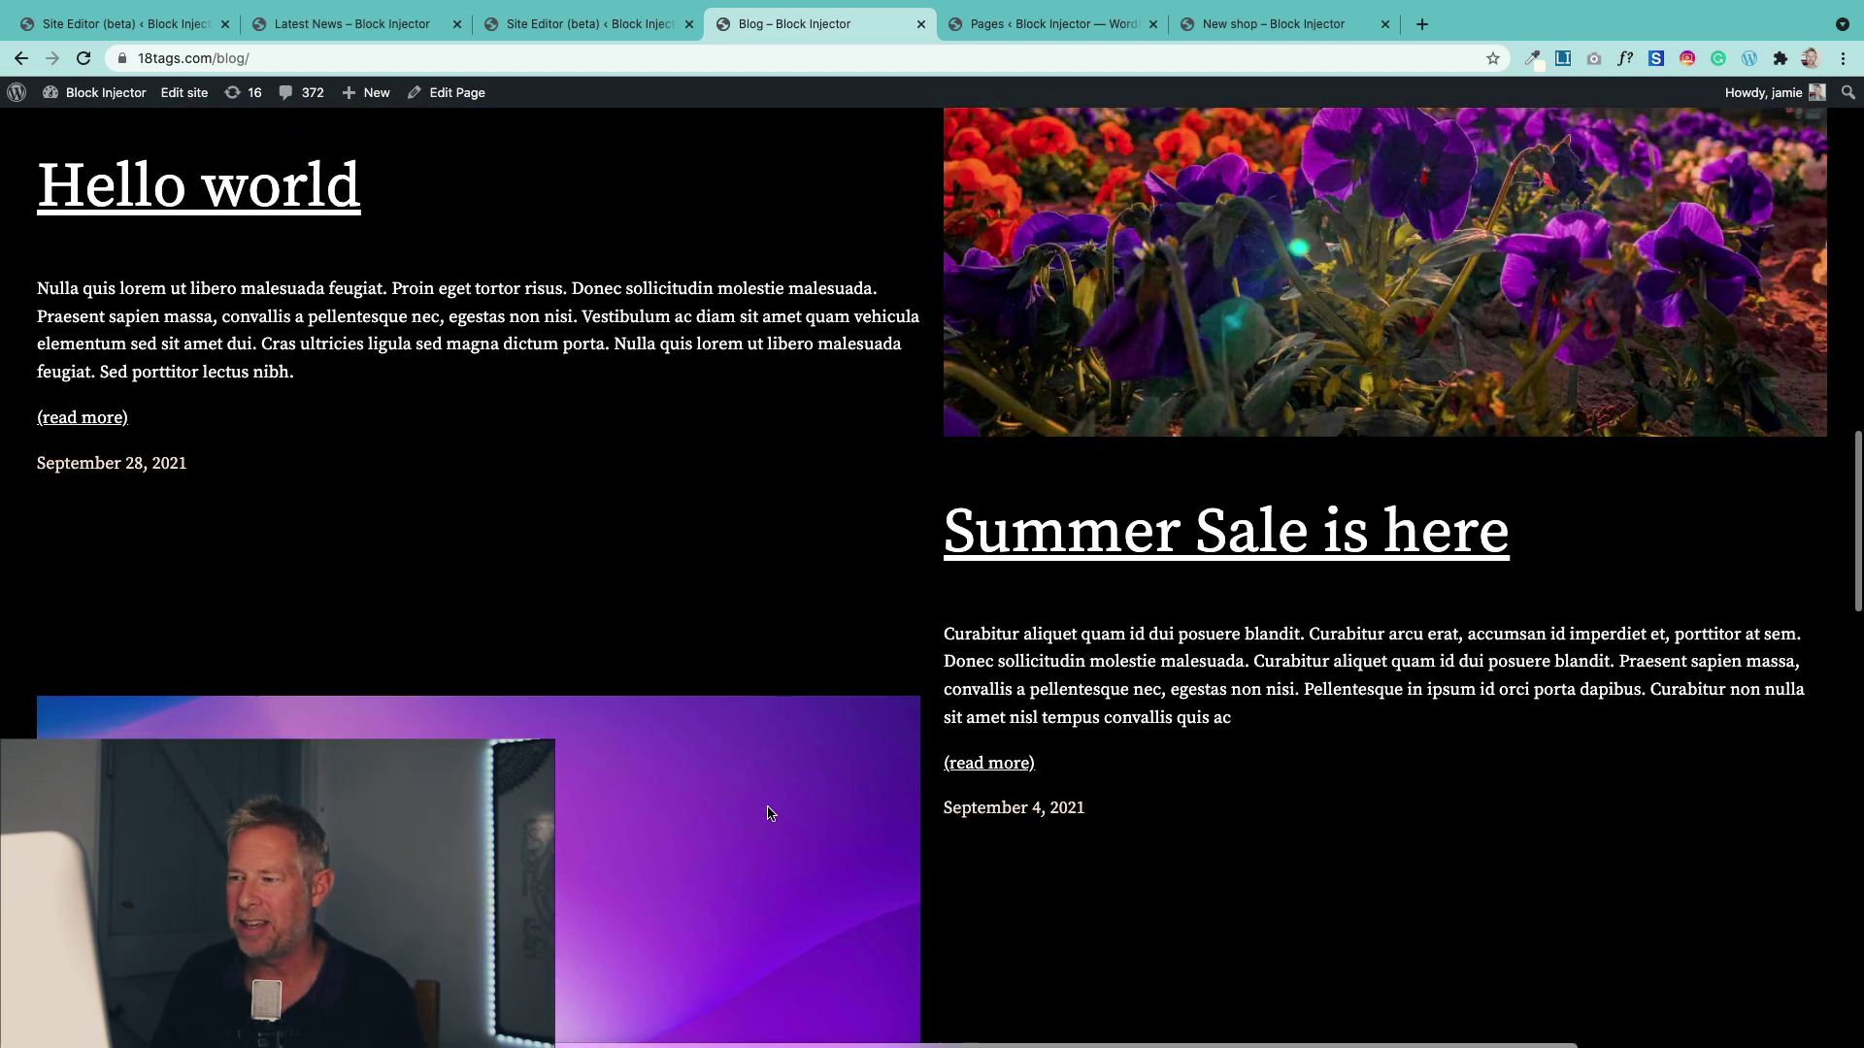
scroll(770, 813, "up", 15)
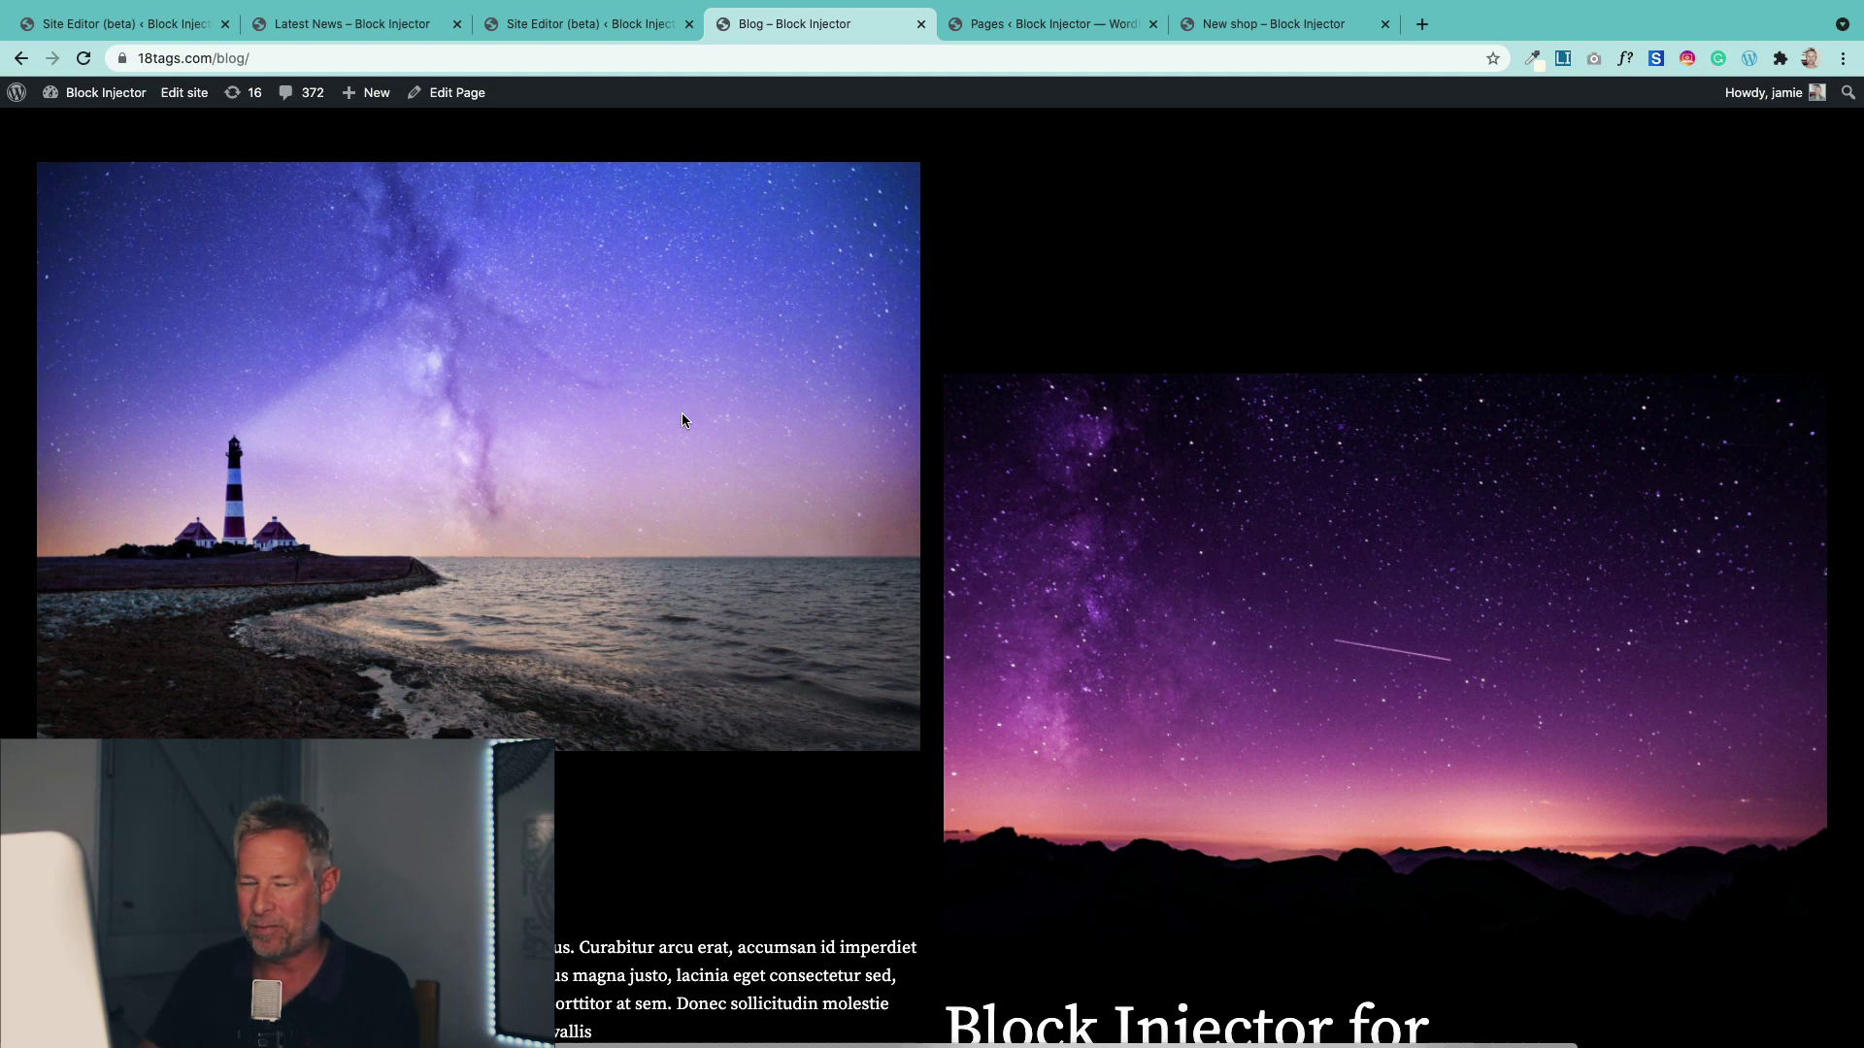
Switch to the Index template in the site editor and select the first column's Query Loop.
left_click(617, 23)
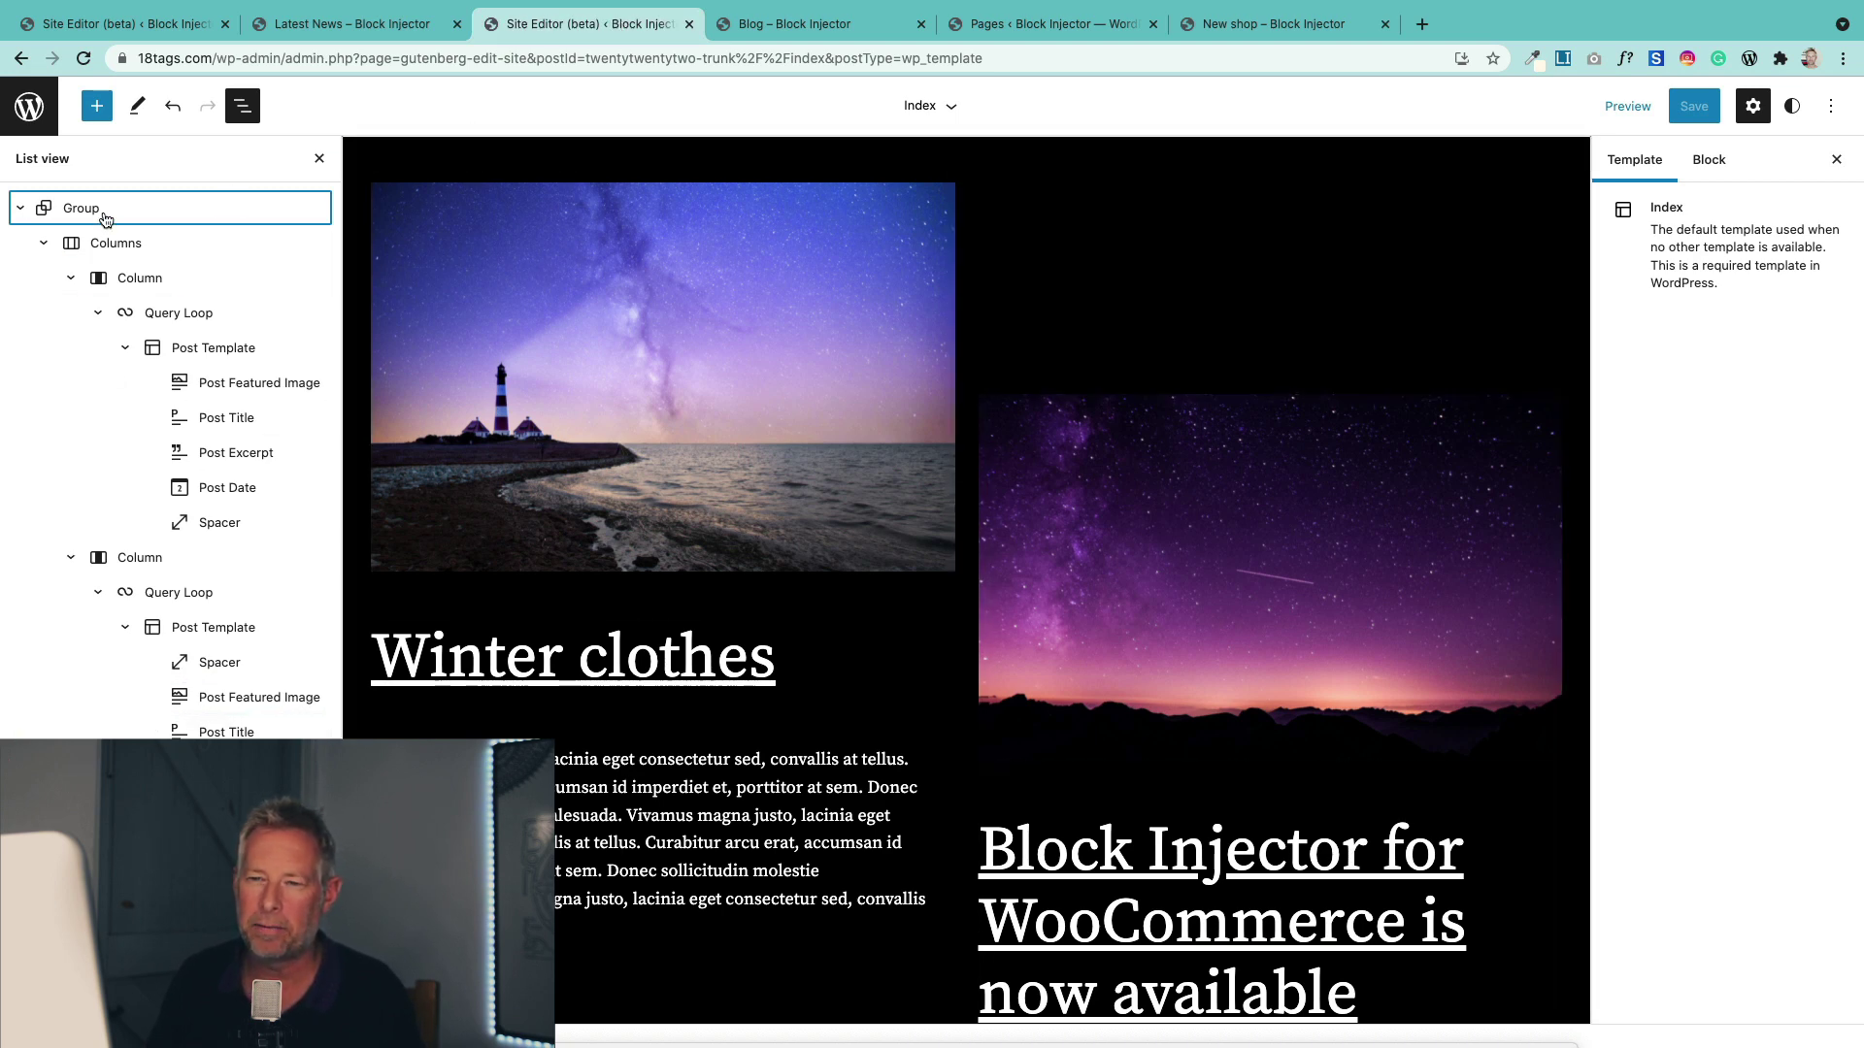
left_click(190, 320)
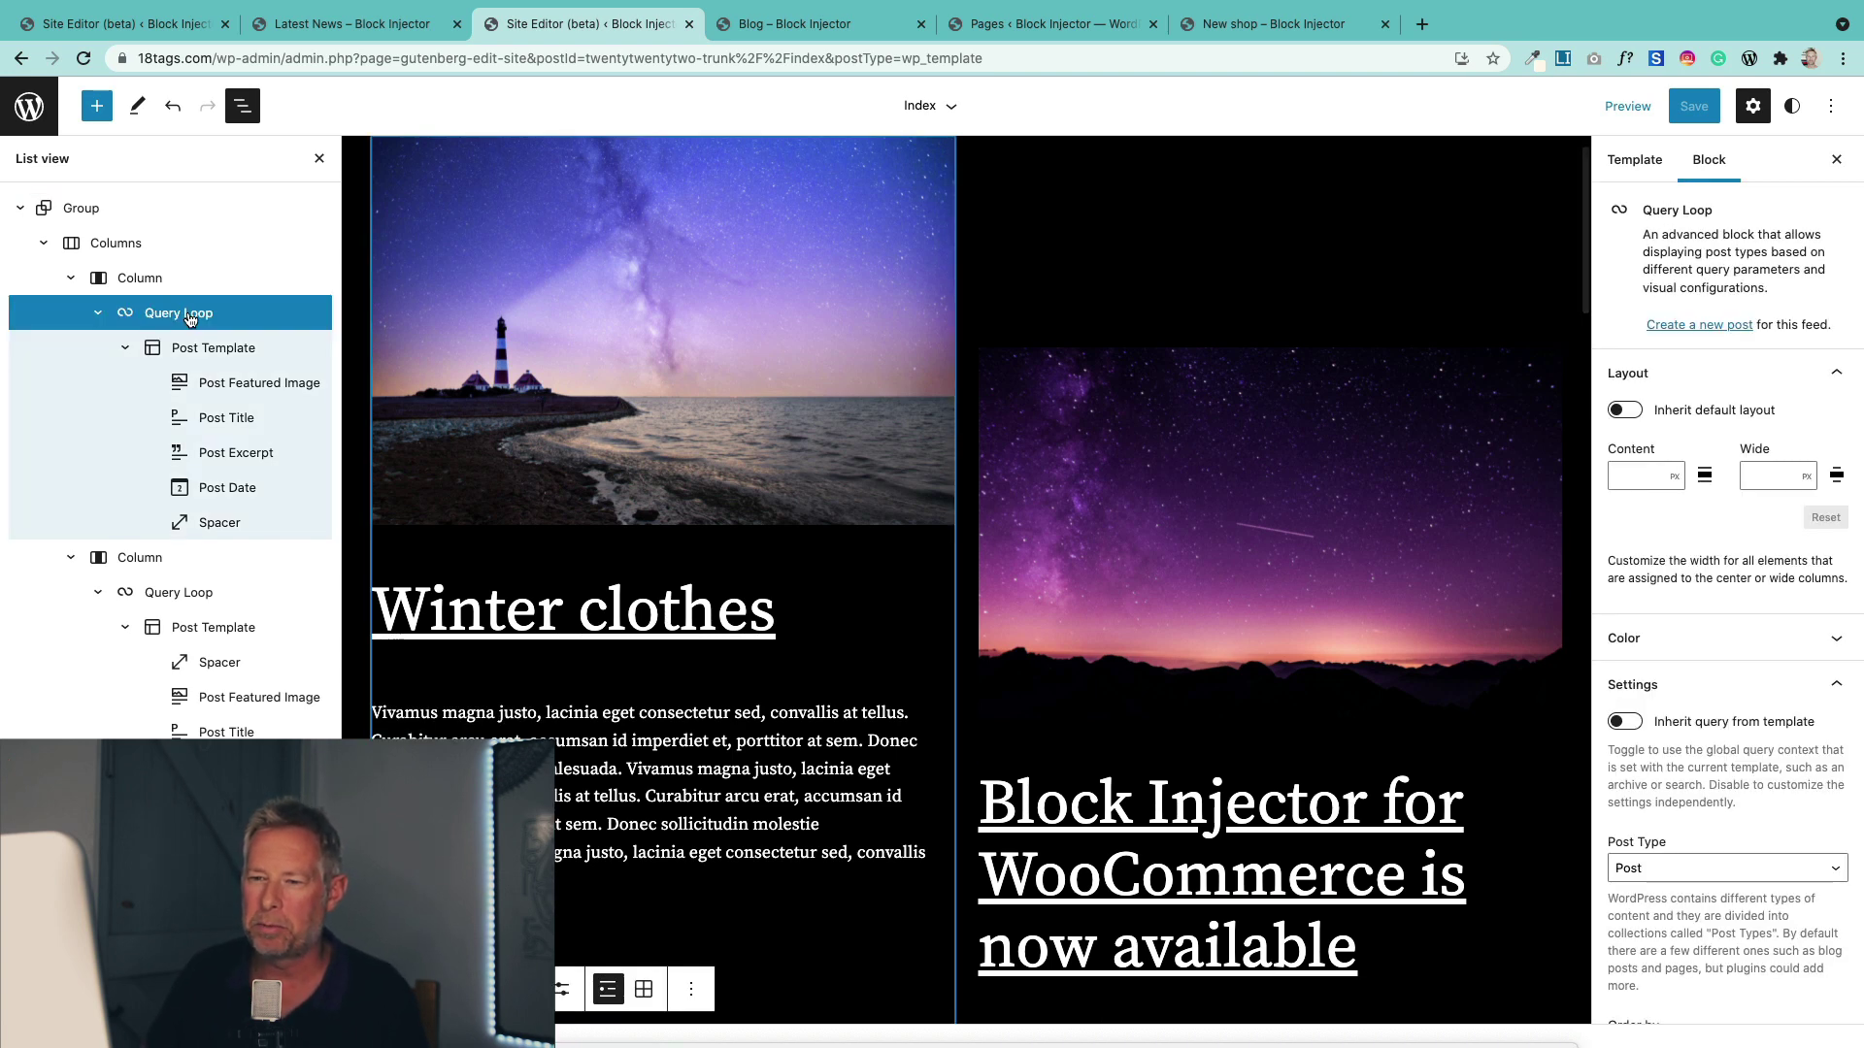
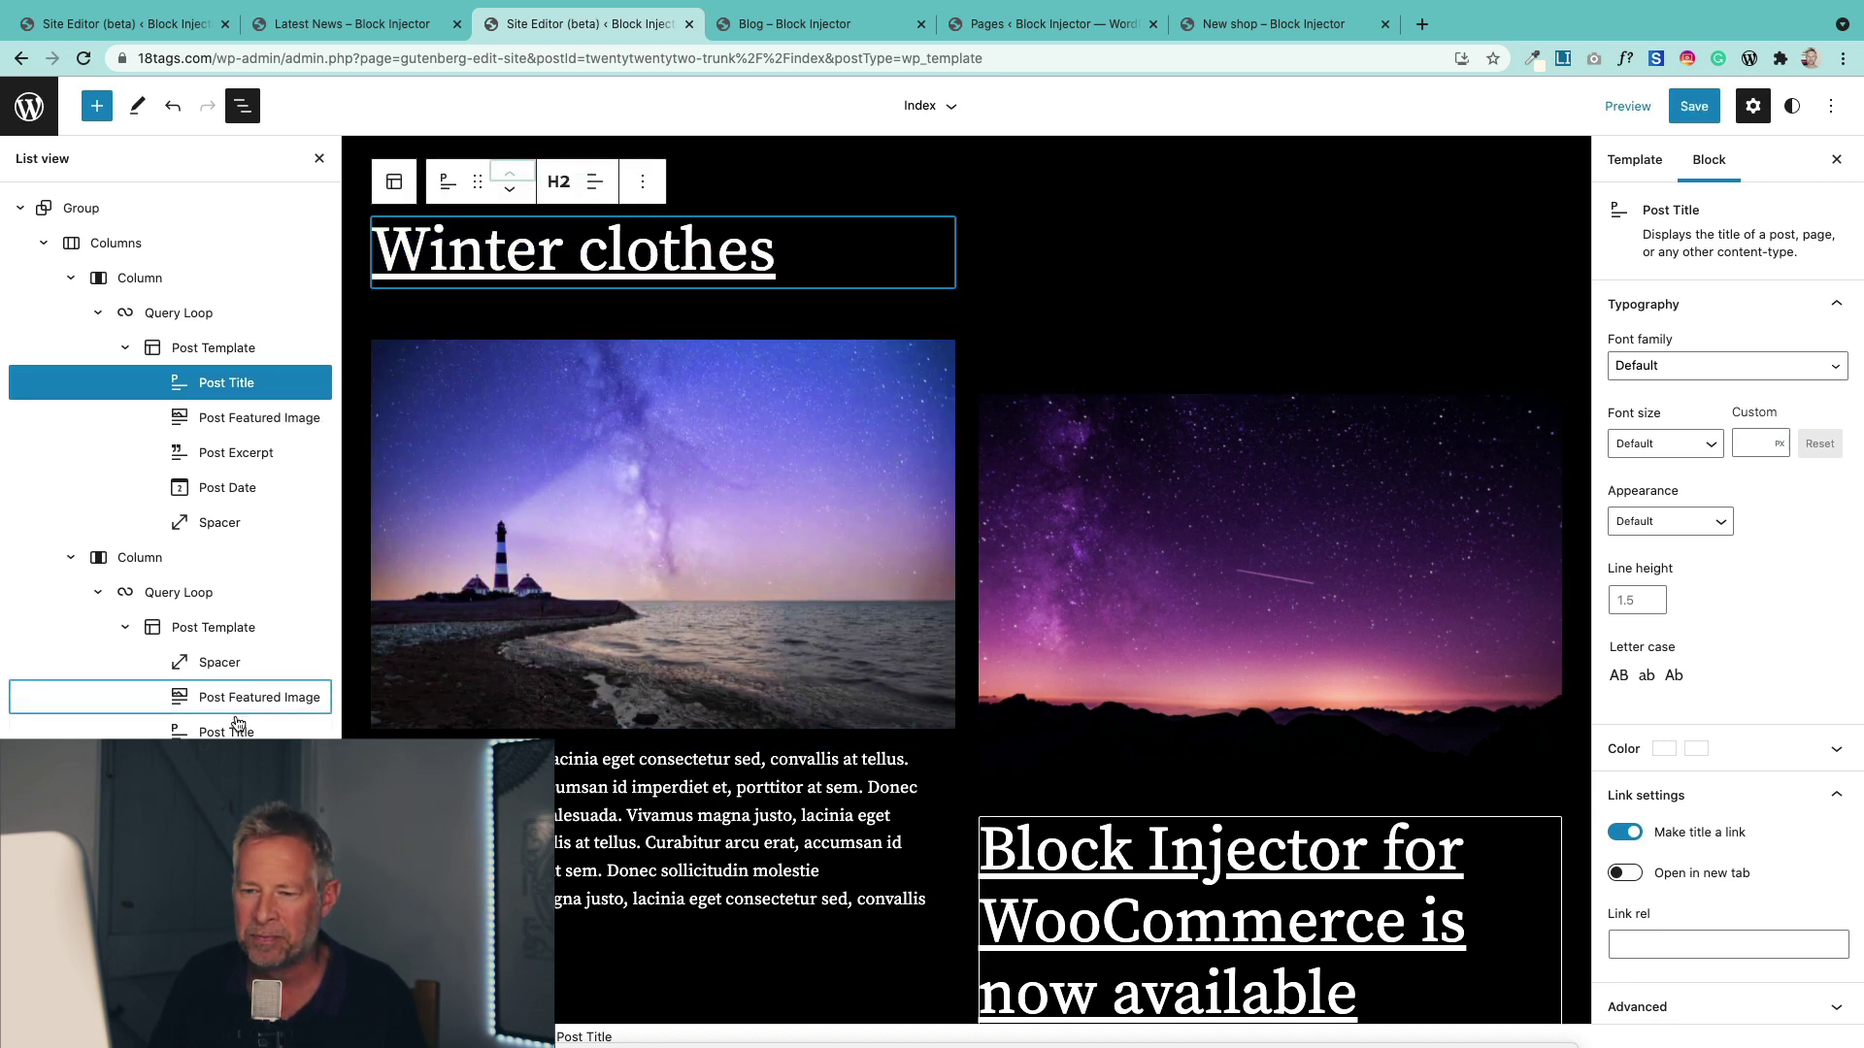
Move the Post Title above the Post Featured Image in the second column's post template and review both columns.
left_click_drag(237, 729, 239, 701)
scroll(629, 726, "down", 5)
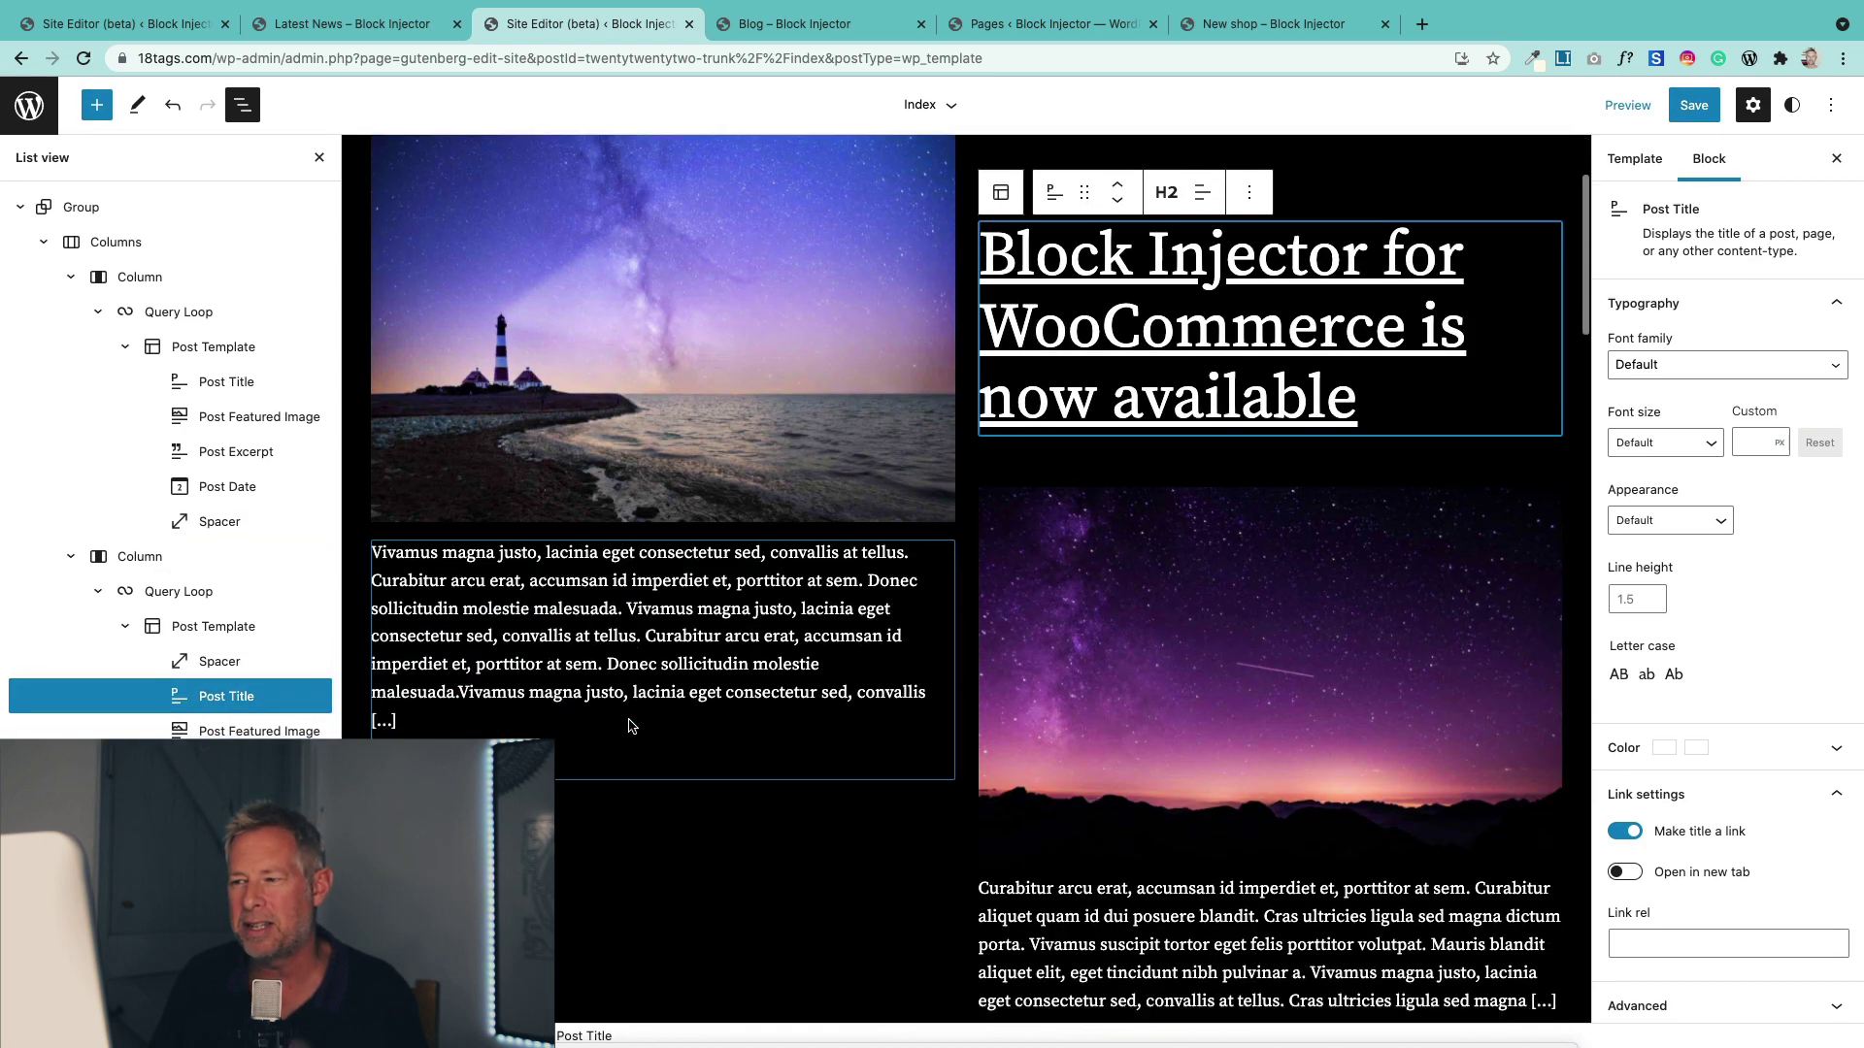
scroll(630, 726, "up", 3)
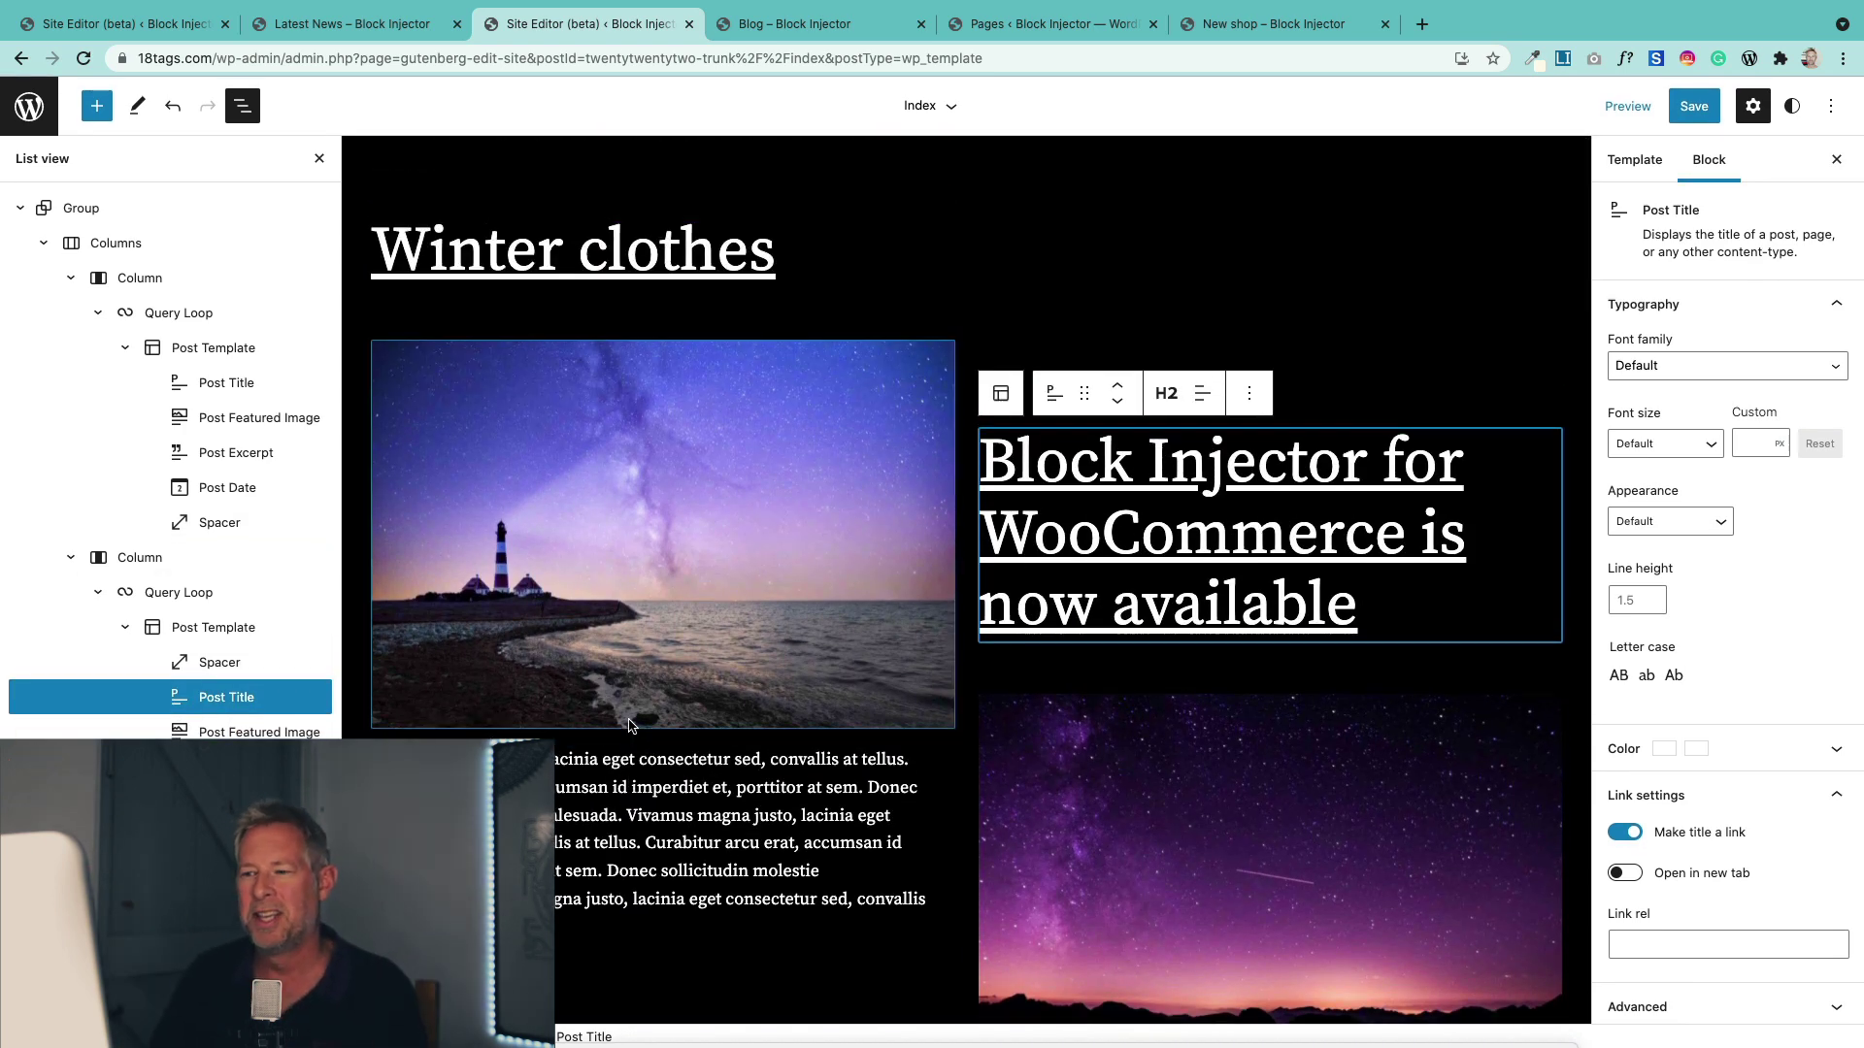
scroll(629, 726, "down", 3)
scroll(629, 726, "up", 3)
scroll(629, 726, "down", 6)
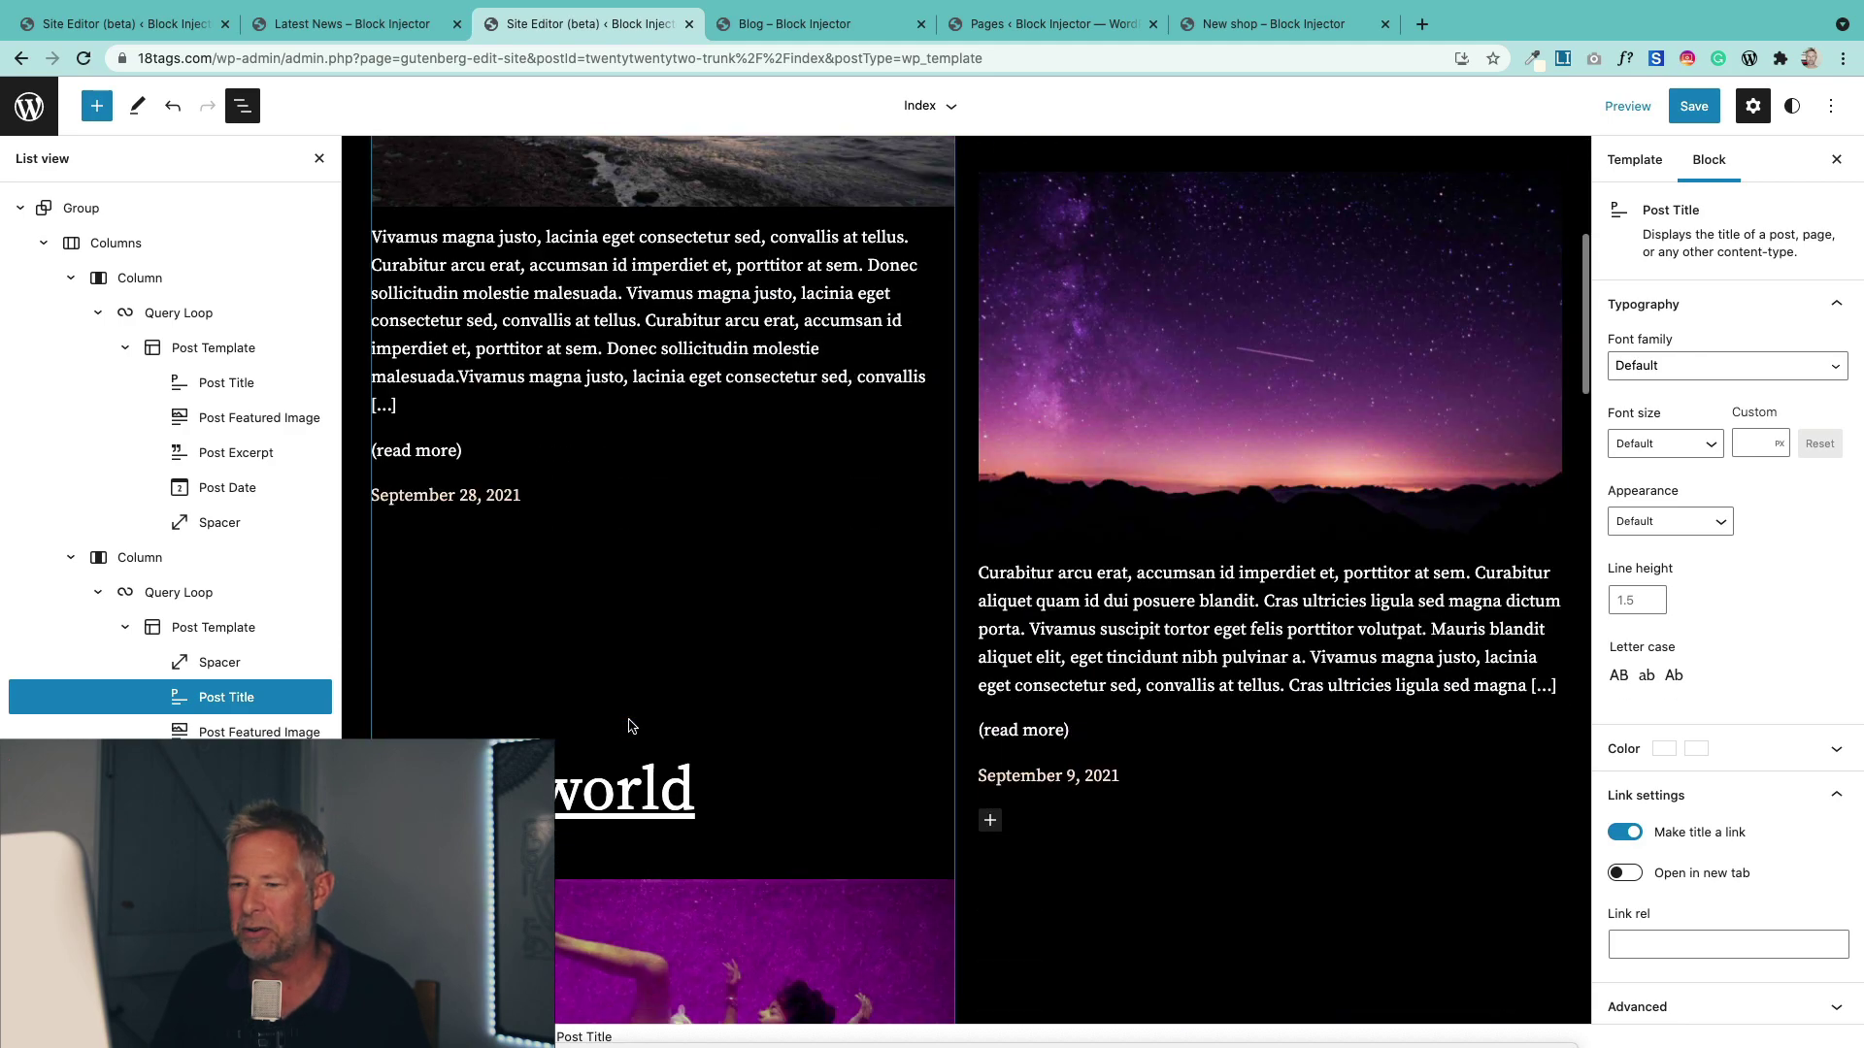
scroll(631, 728, "up", 3)
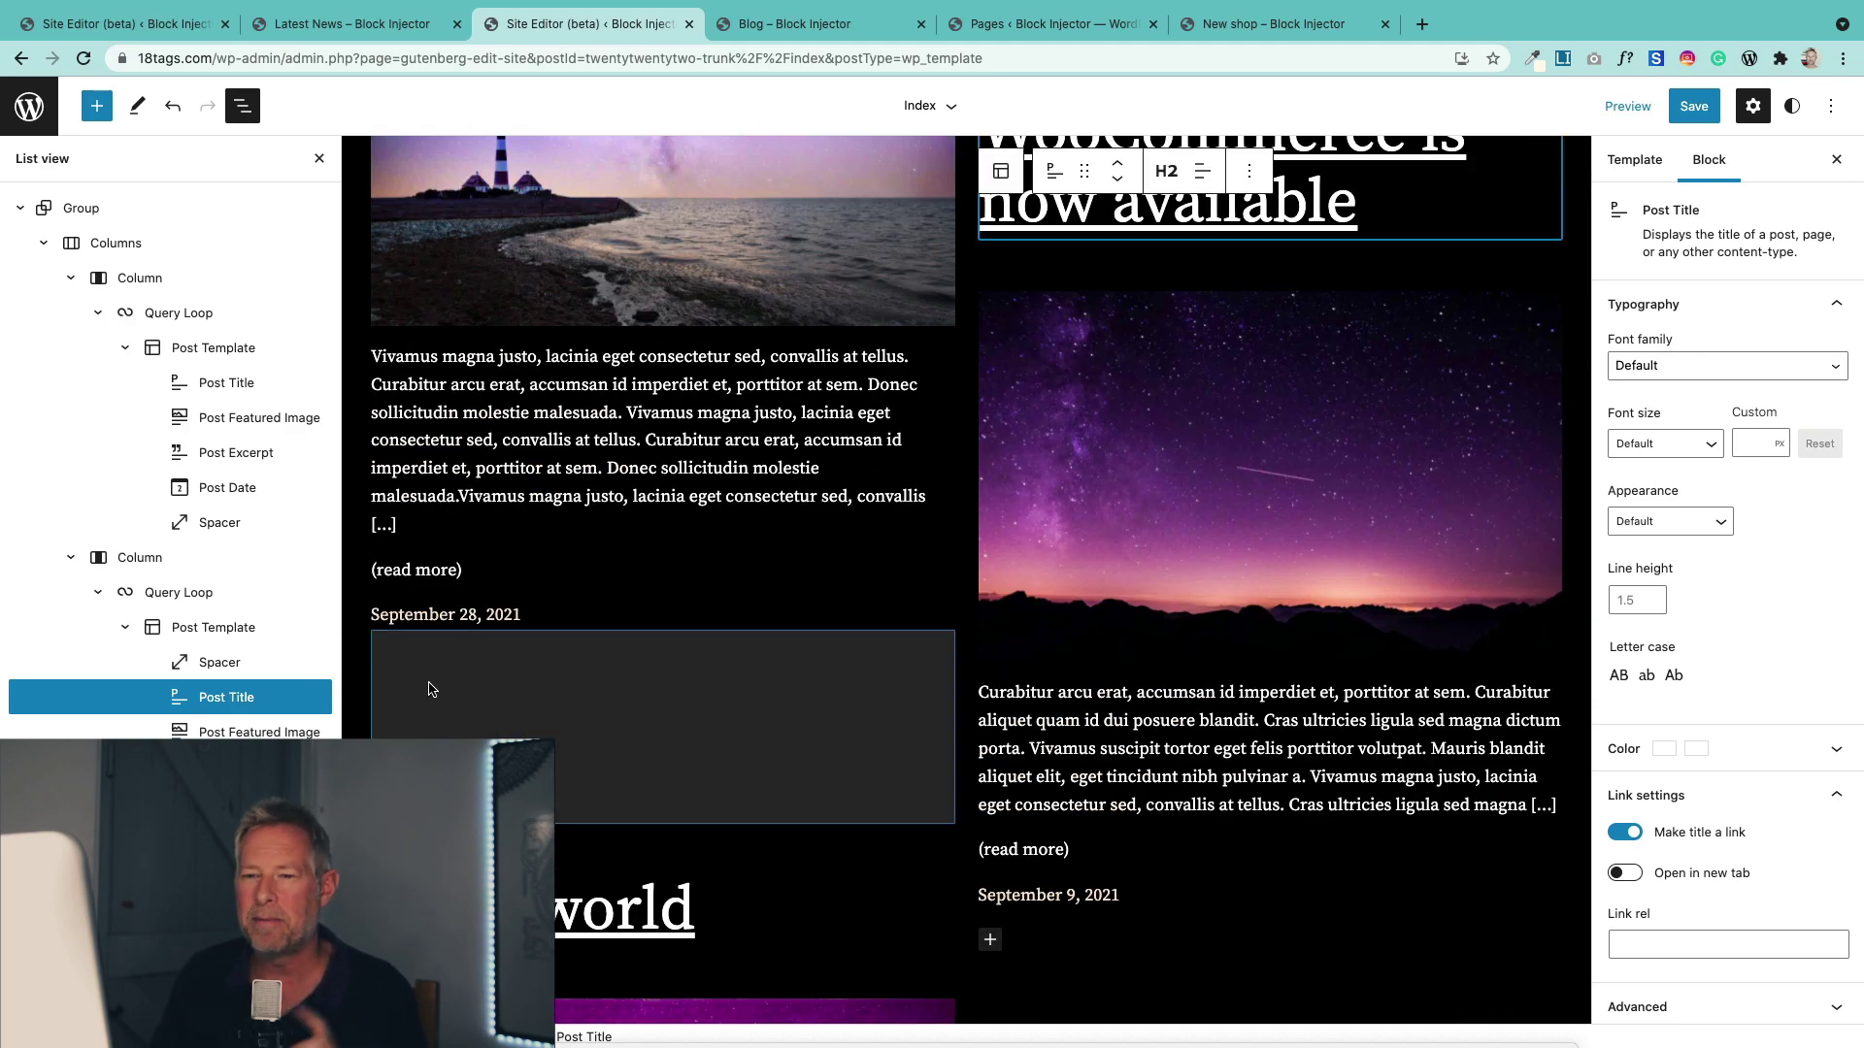
scroll(451, 690, "up", 4)
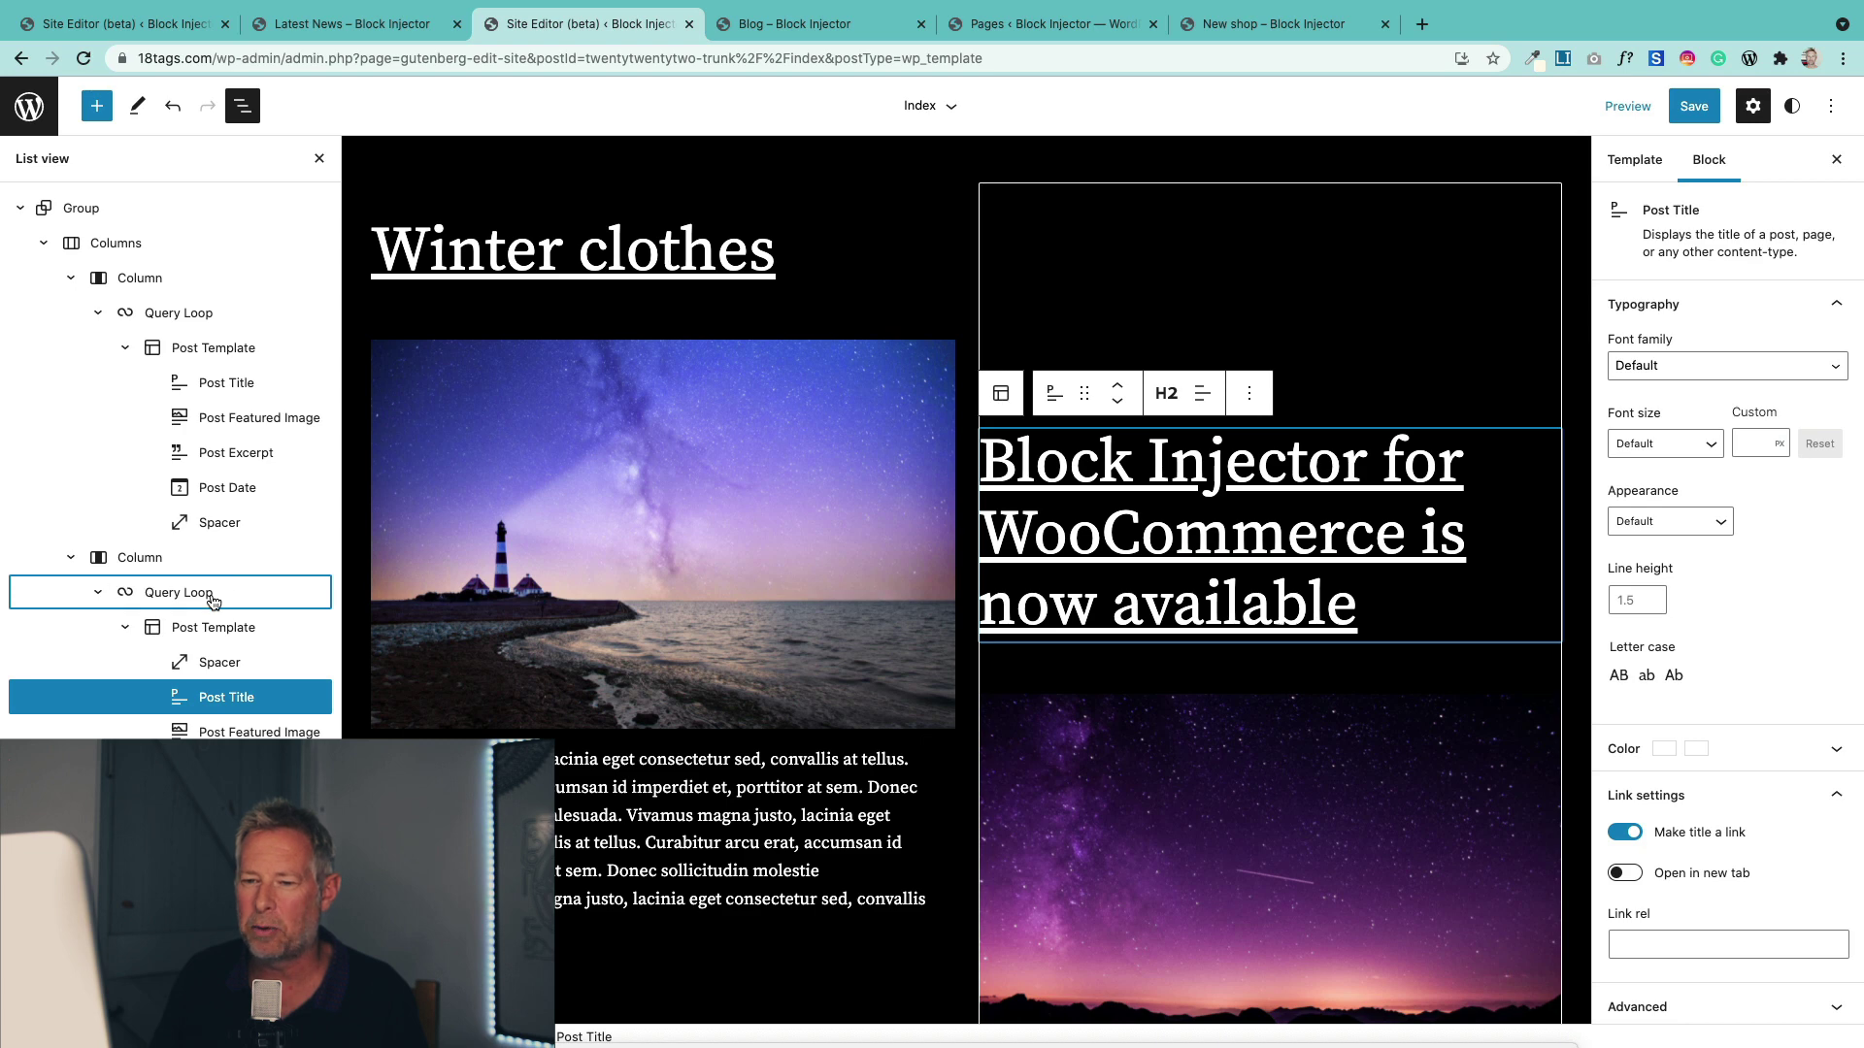
Open the display settings of the second column's Query Loop to inspect its items per page and offset.
left_click(179, 592)
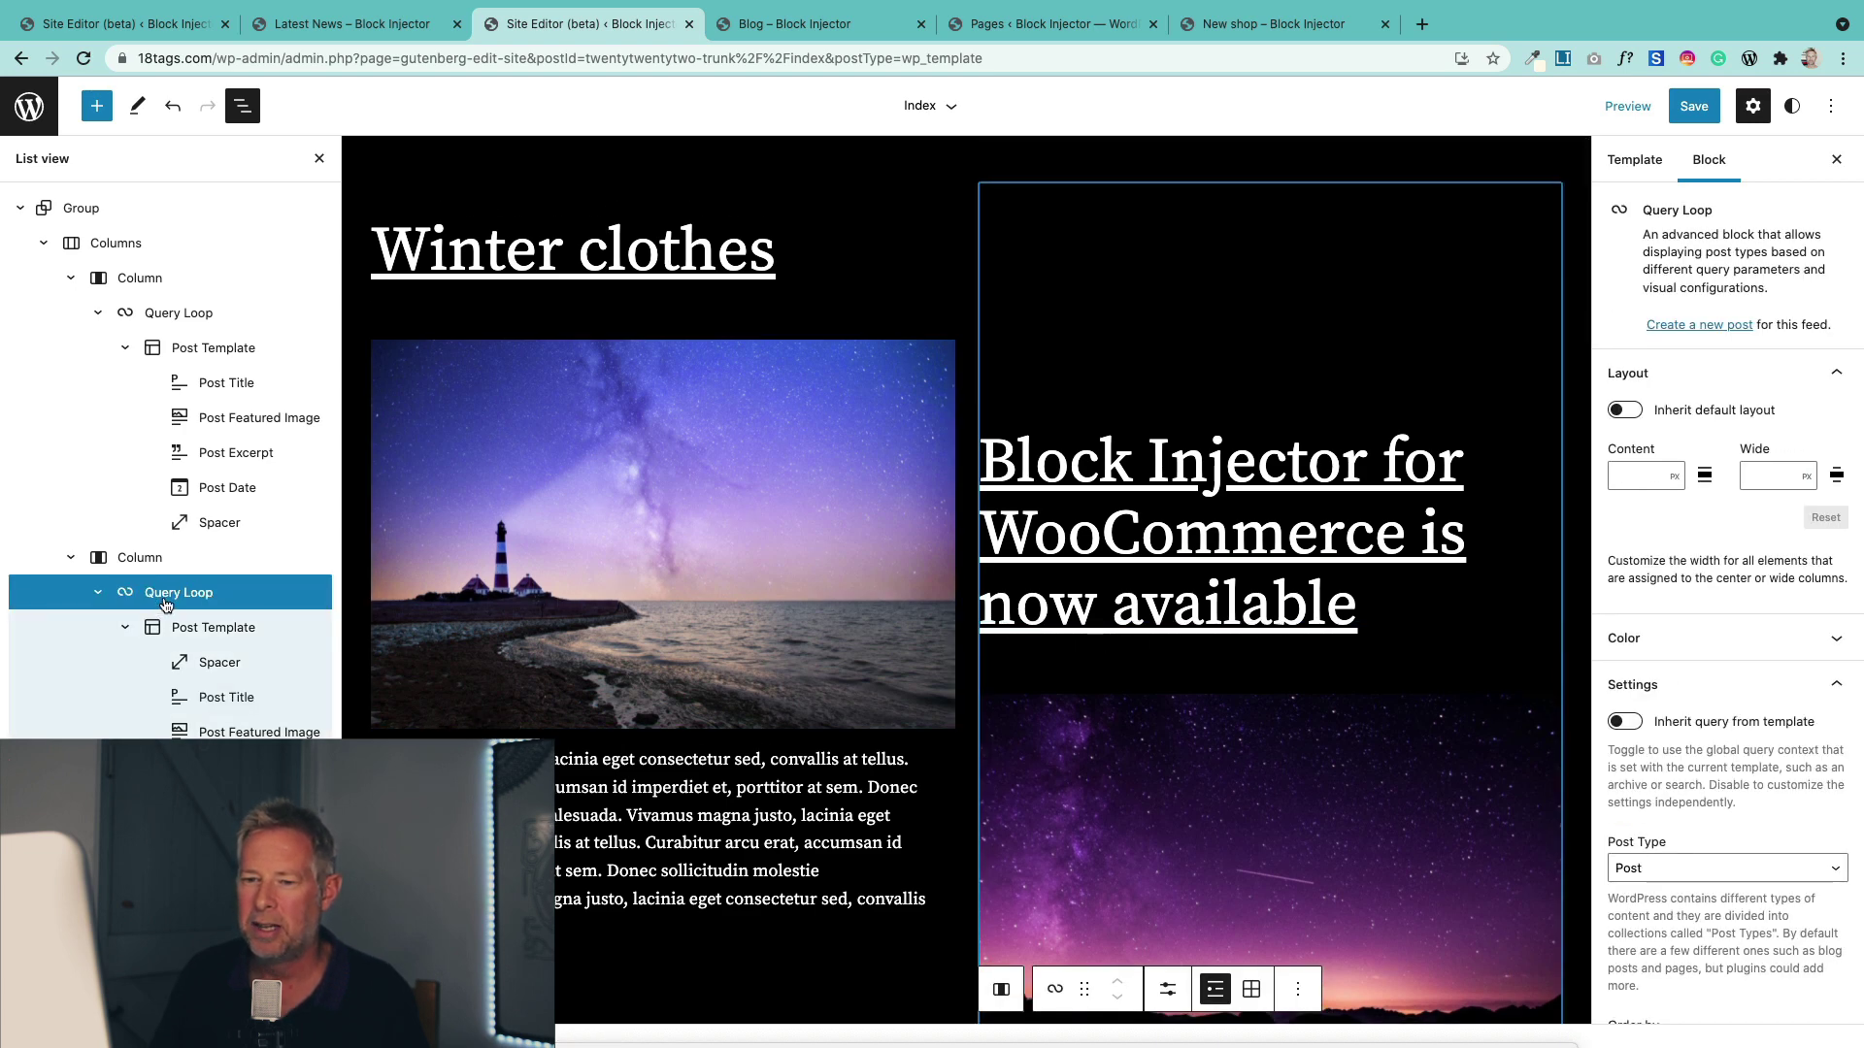
left_click(1164, 991)
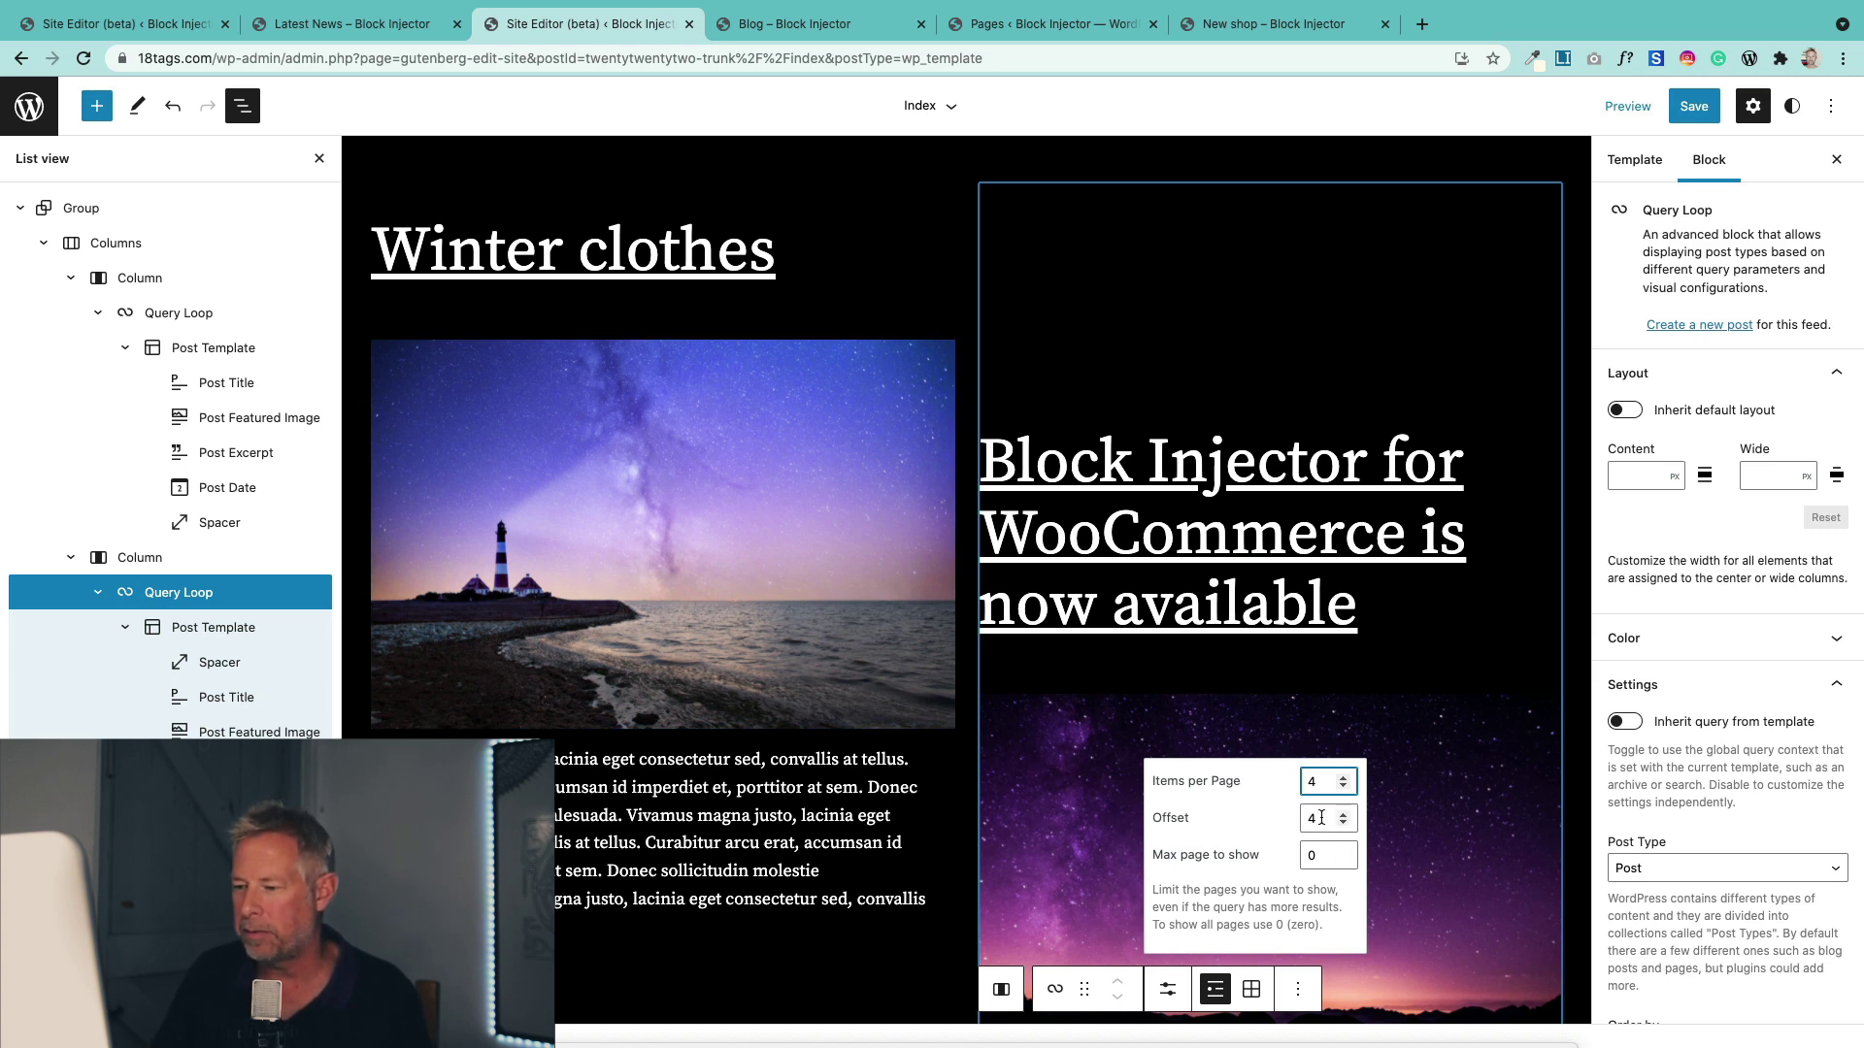
Try an offset of 0 on the second column's Query Loop, restore it to 4, and compare the posts in both columns.
key("Tab")
type("0")
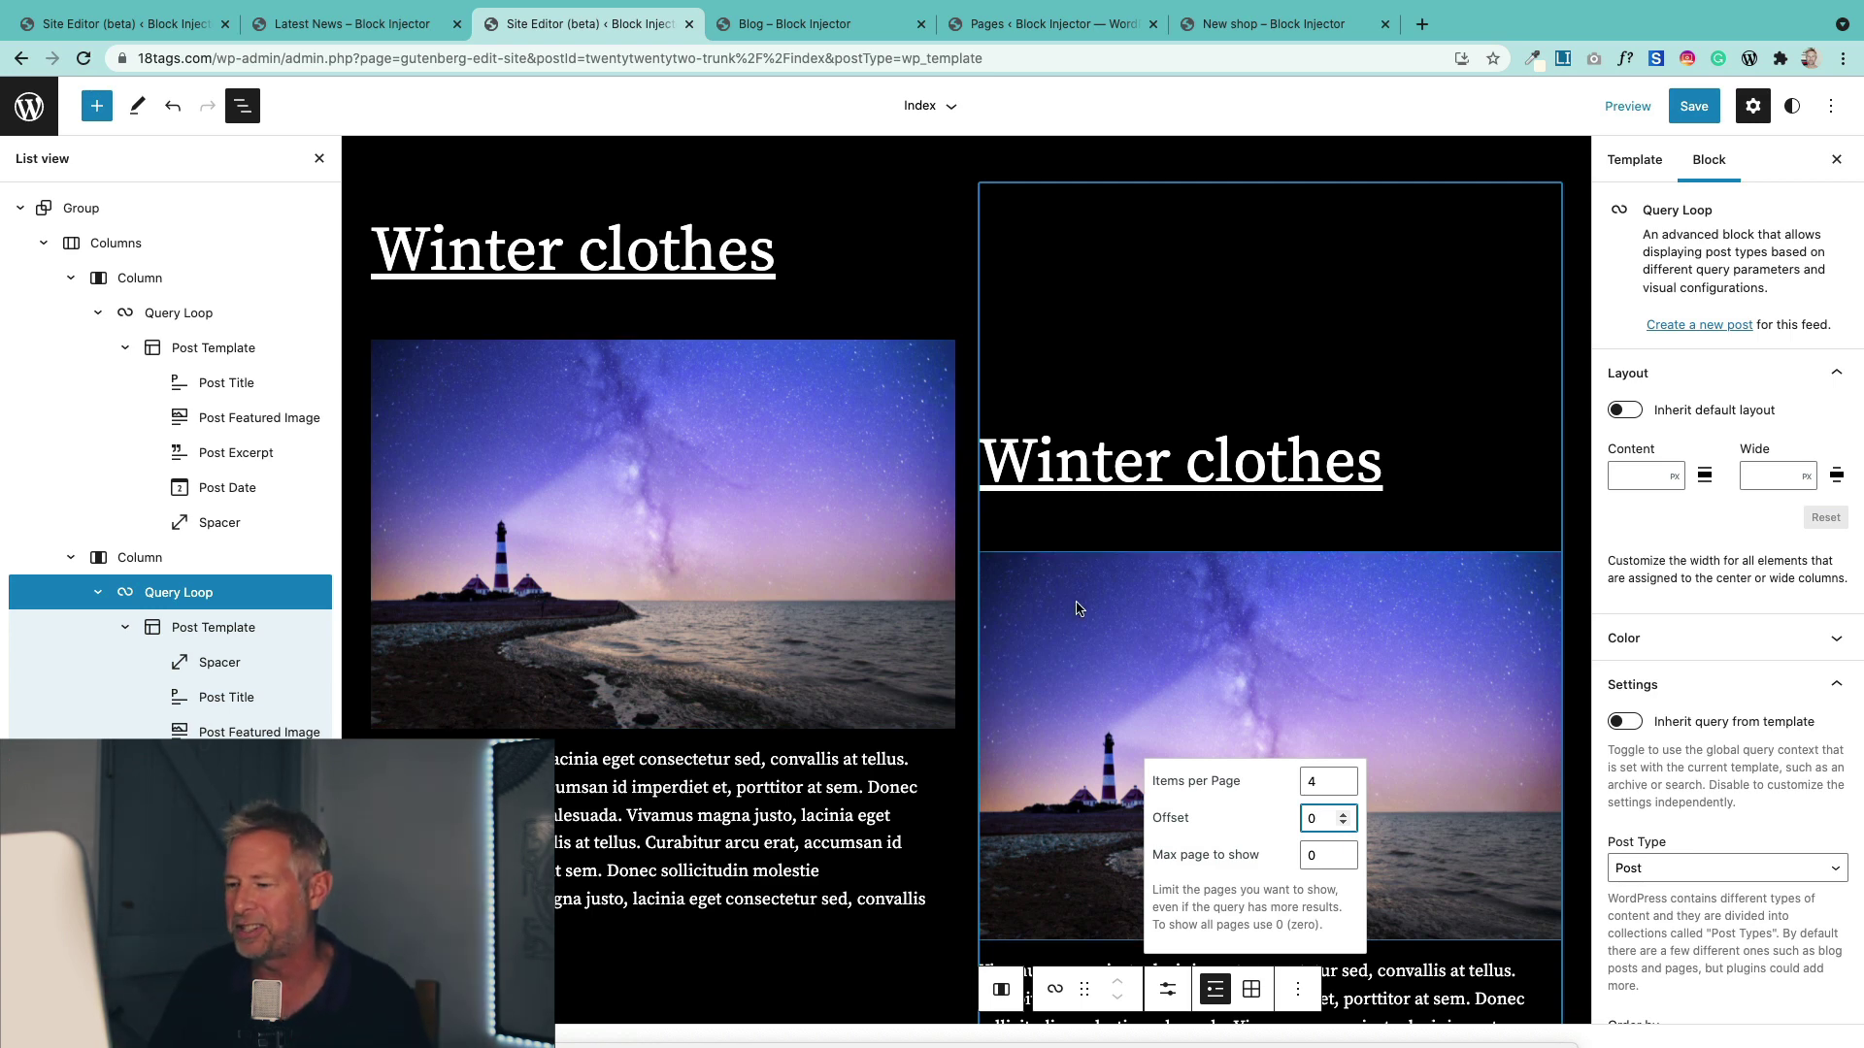
key("BackSpace")
type("4")
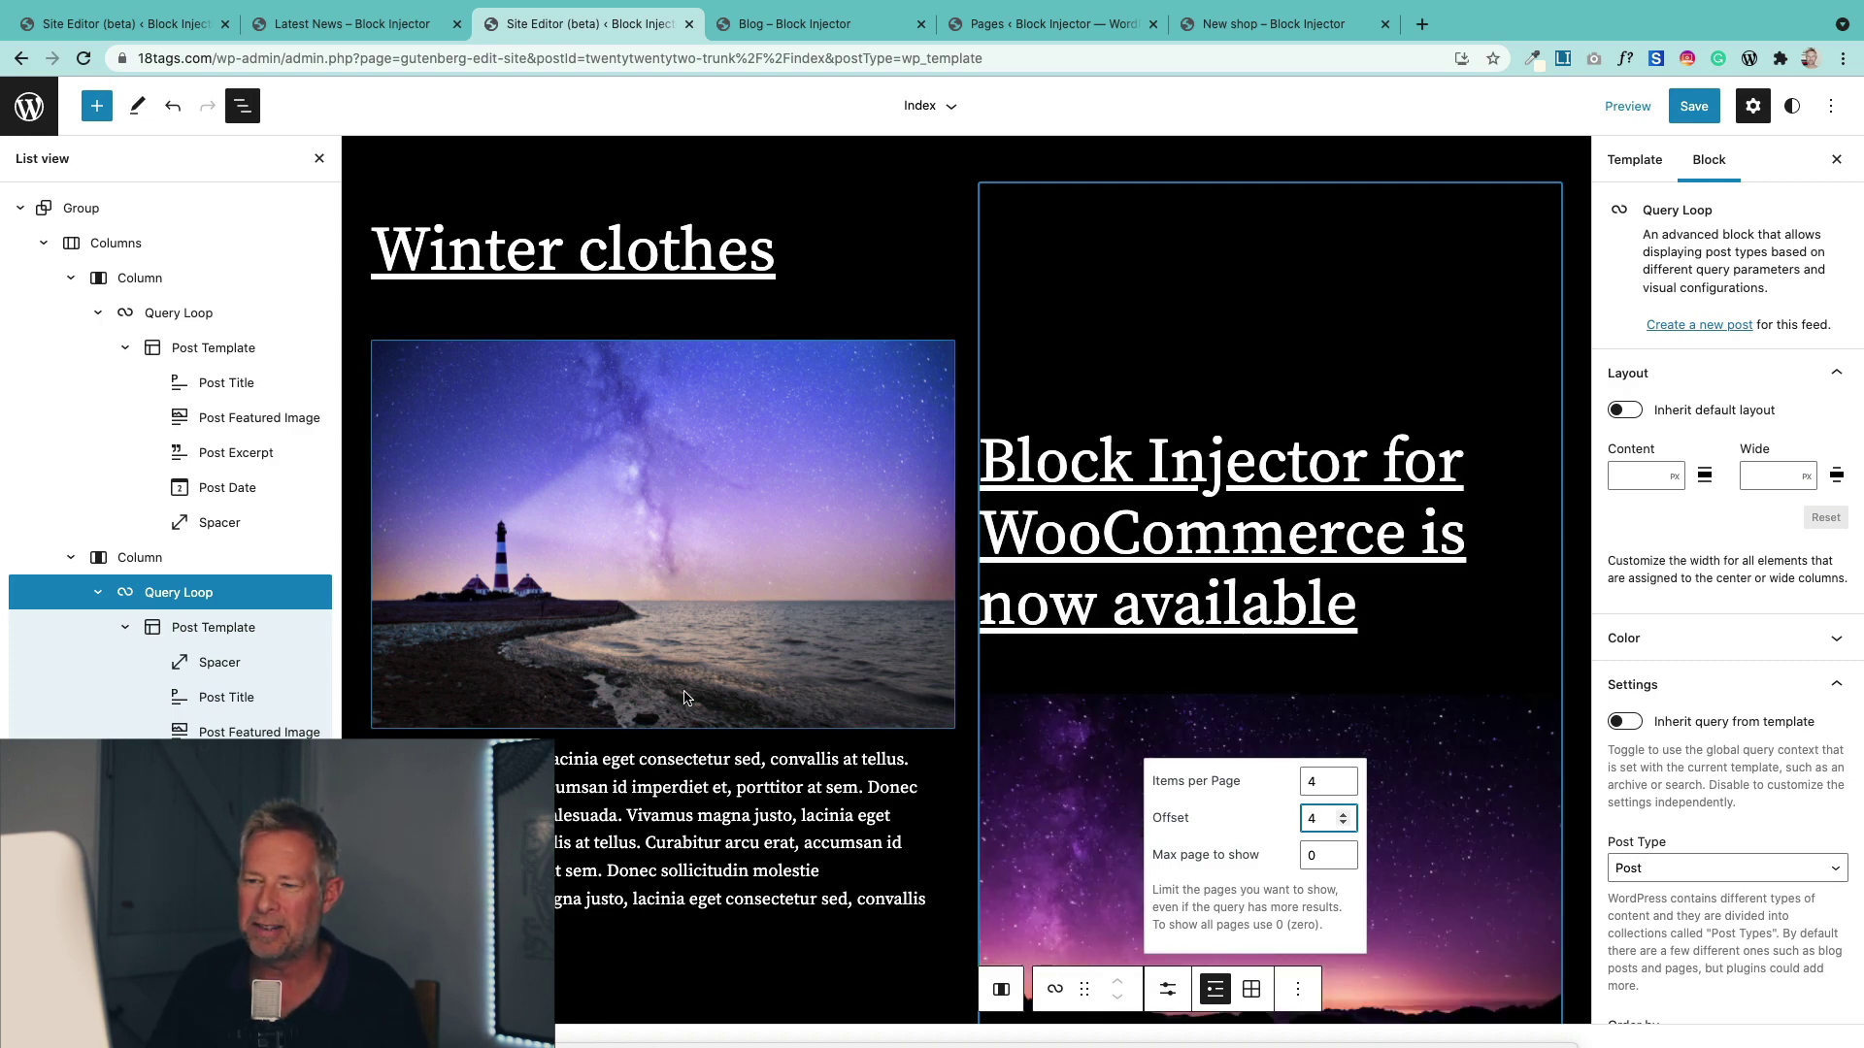
scroll(684, 697, "down", 5)
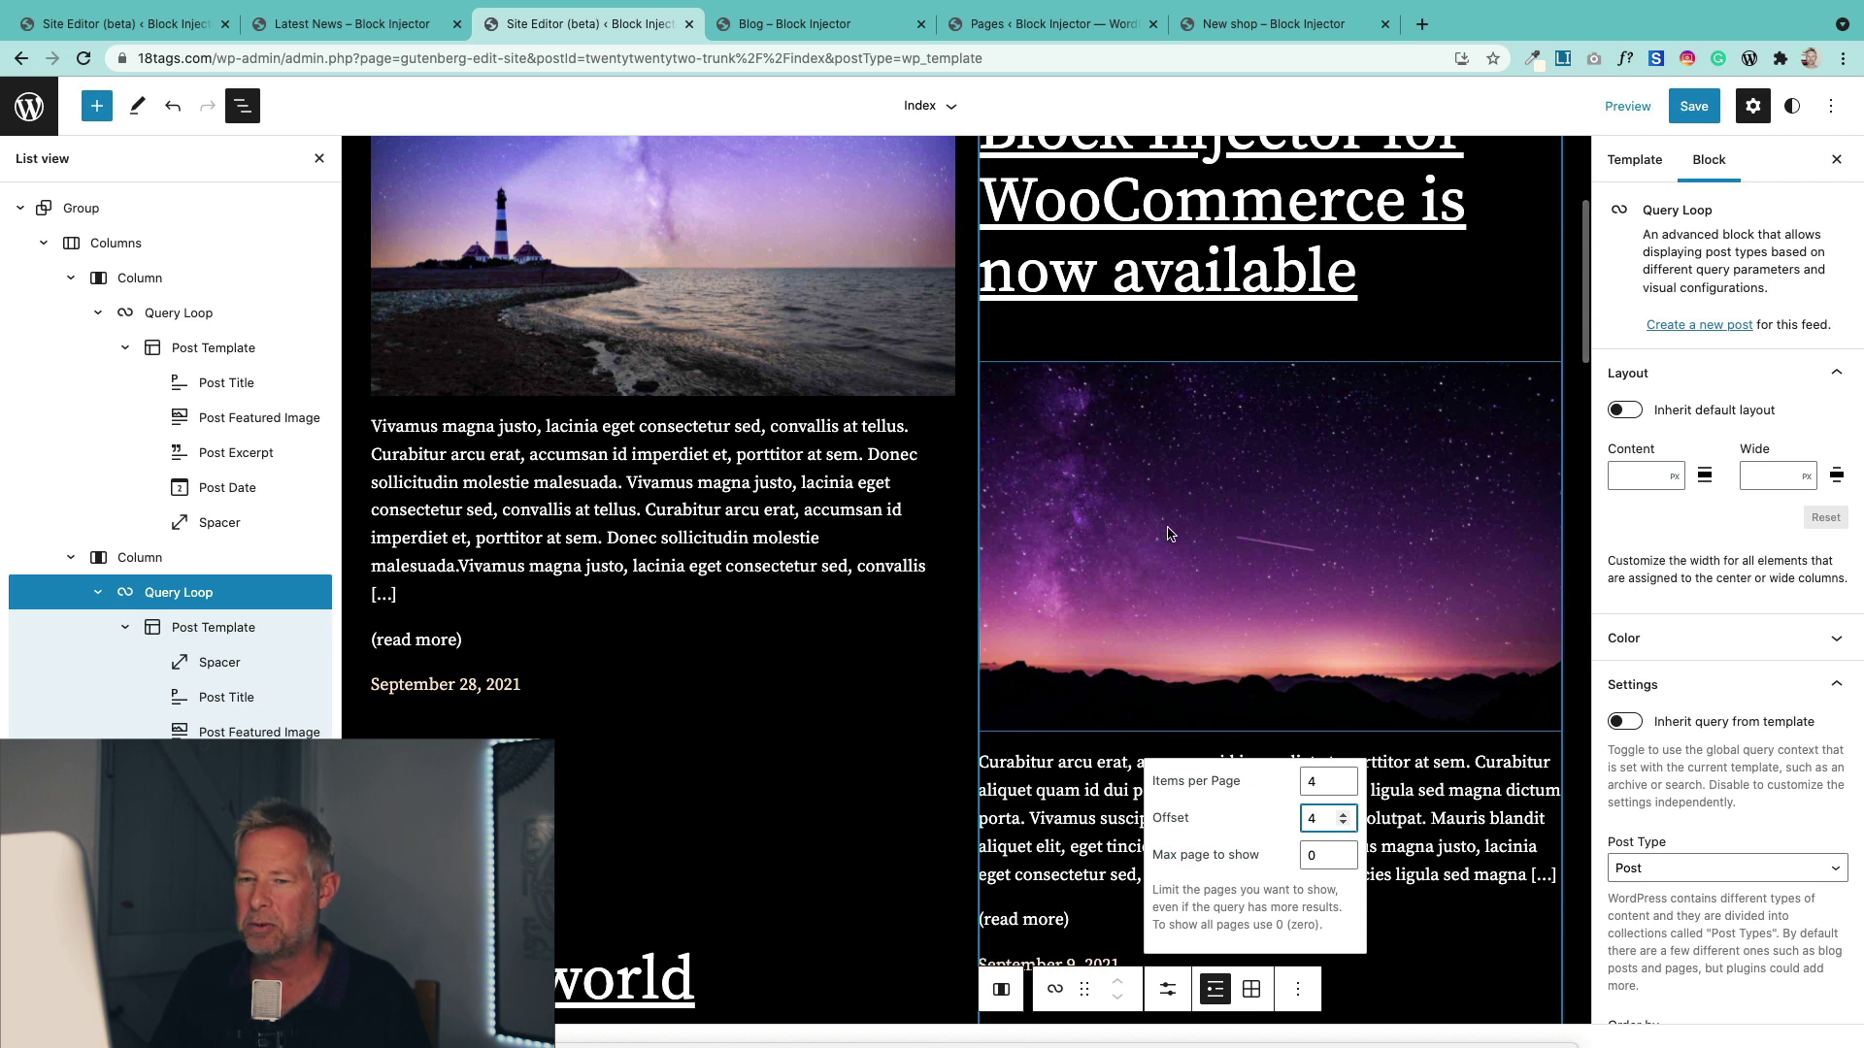
scroll(1170, 534, "up", 5)
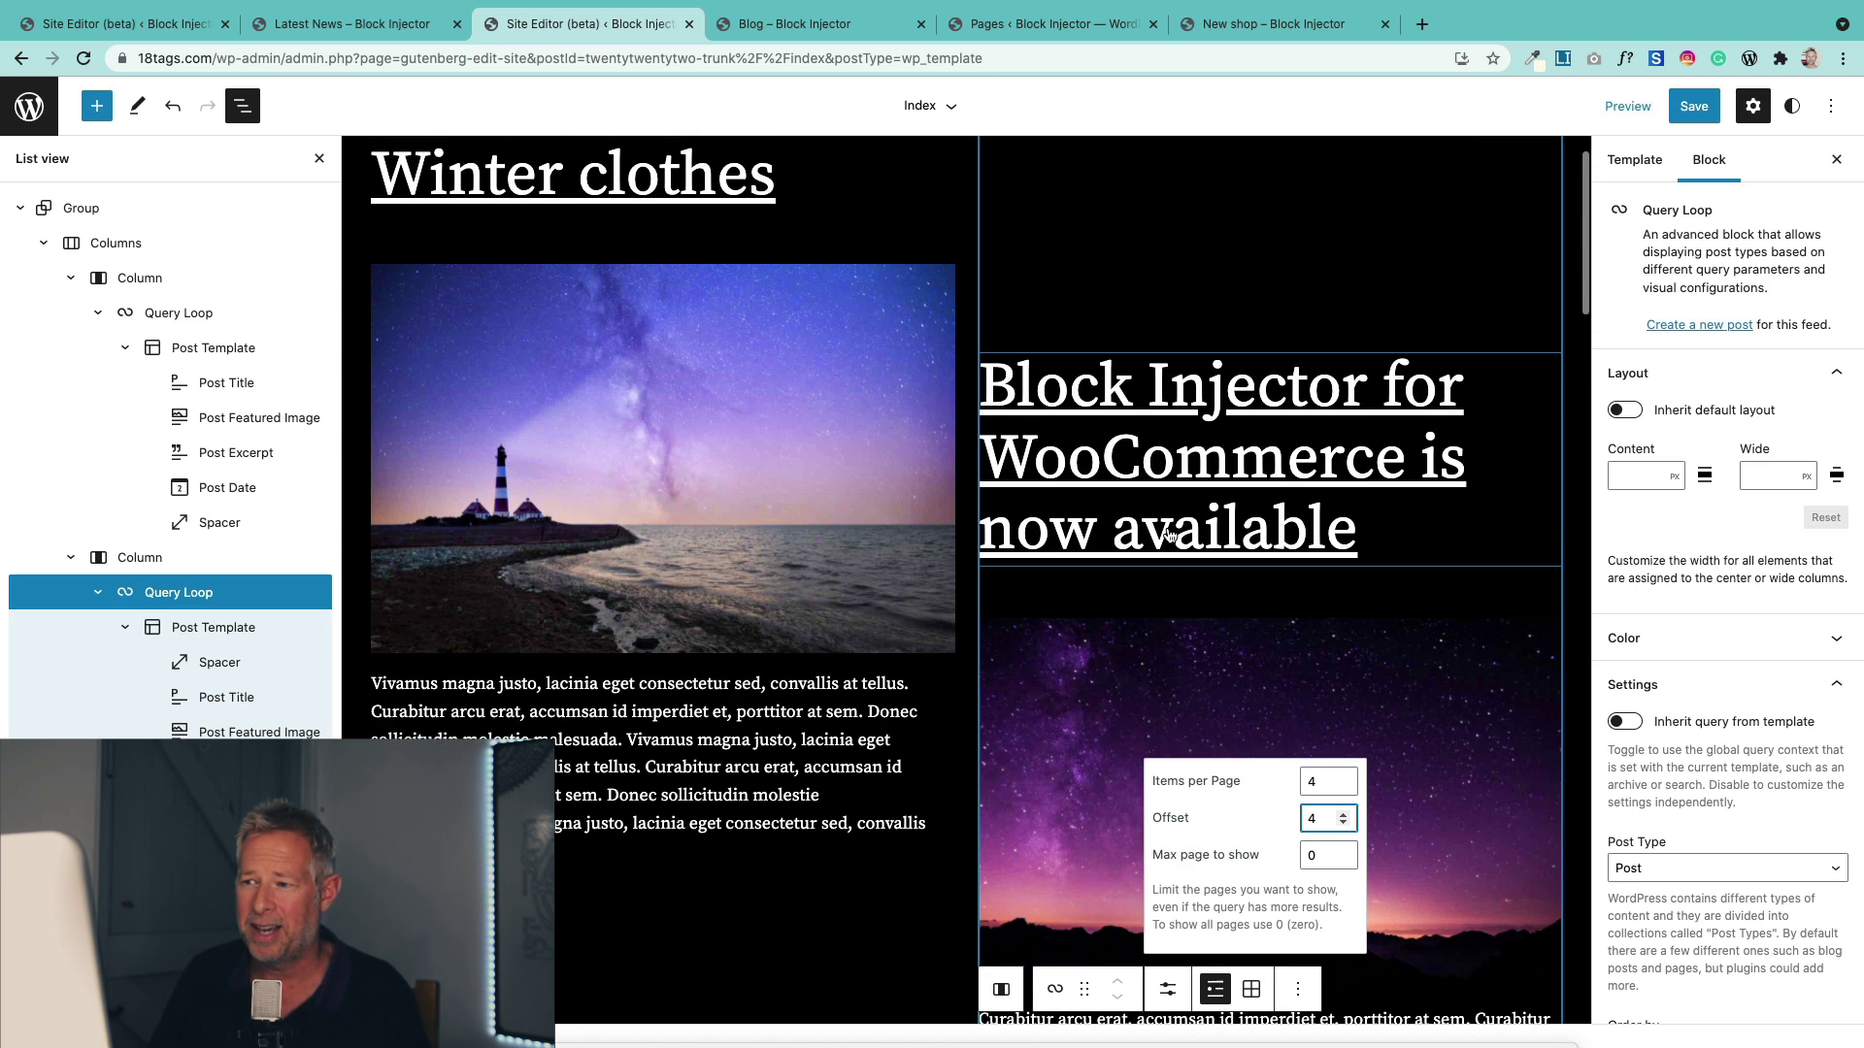
Save the Index template and reload the live blog page to review the layout with post titles above the featured images.
left_click(1699, 114)
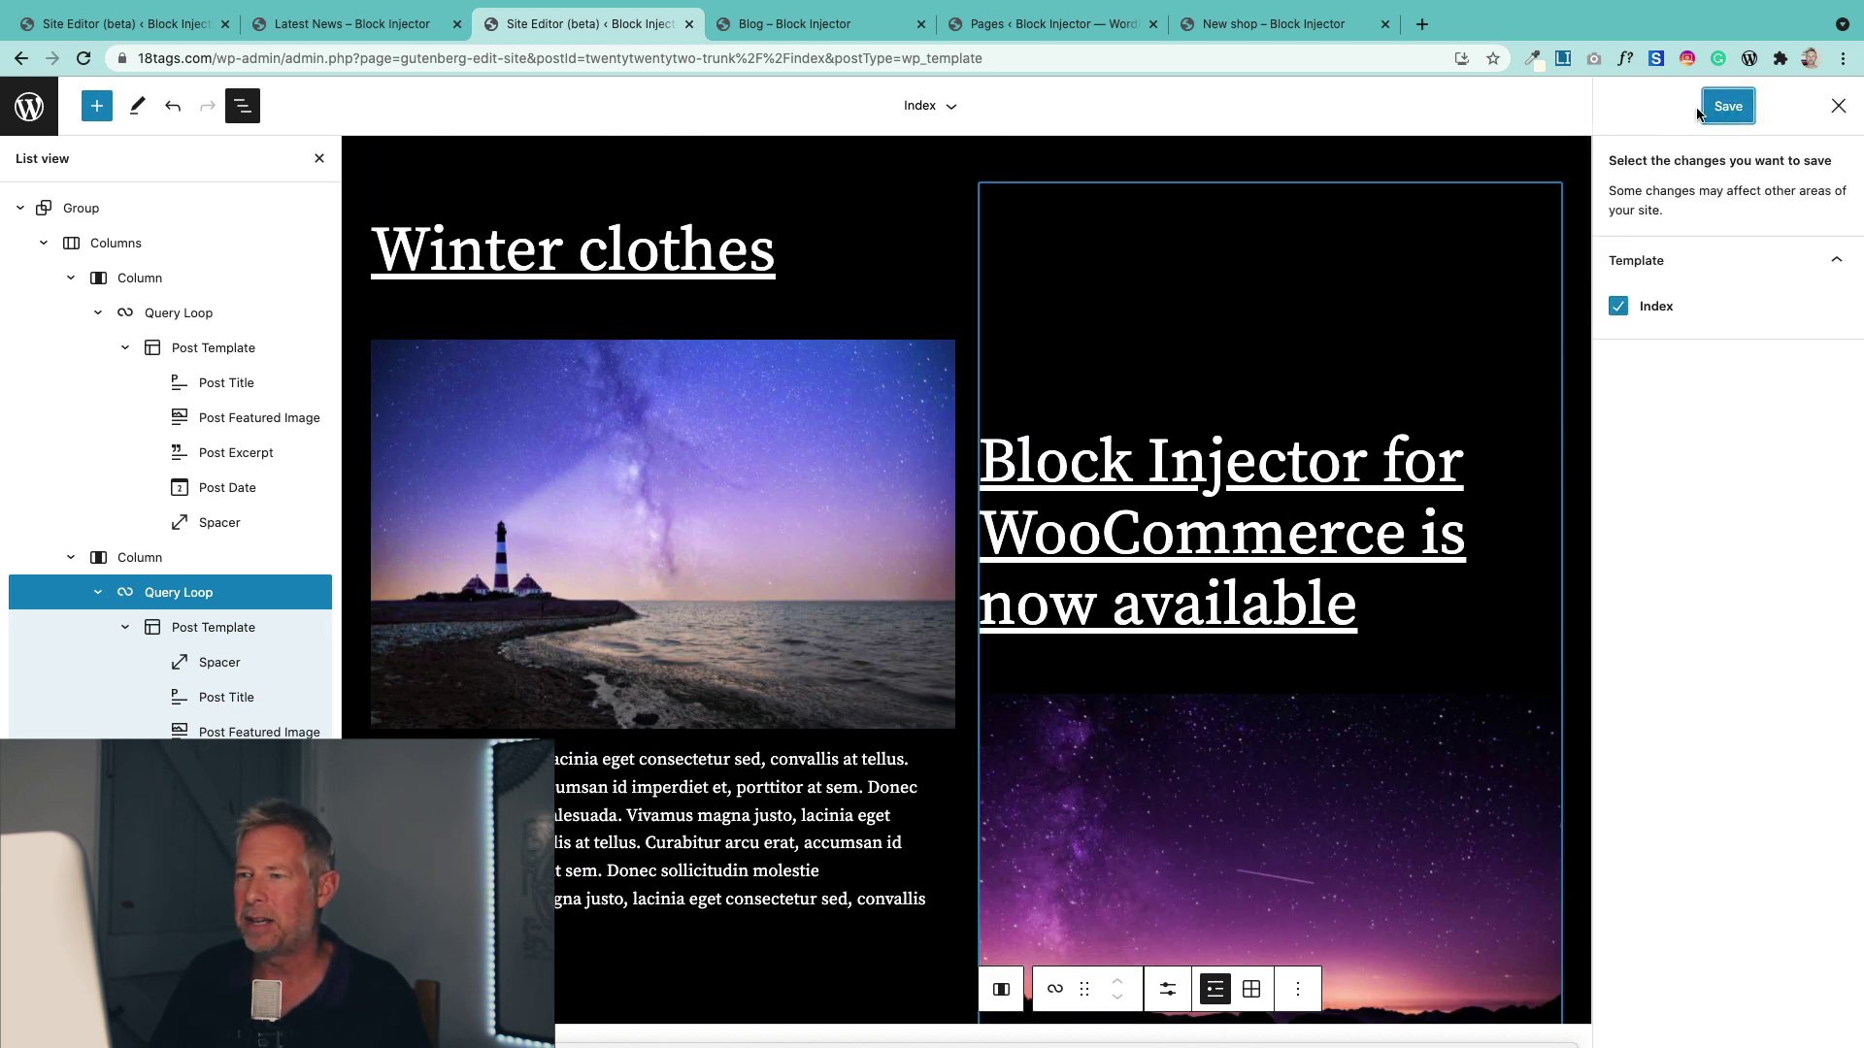
left_click(854, 25)
left_click(819, 57)
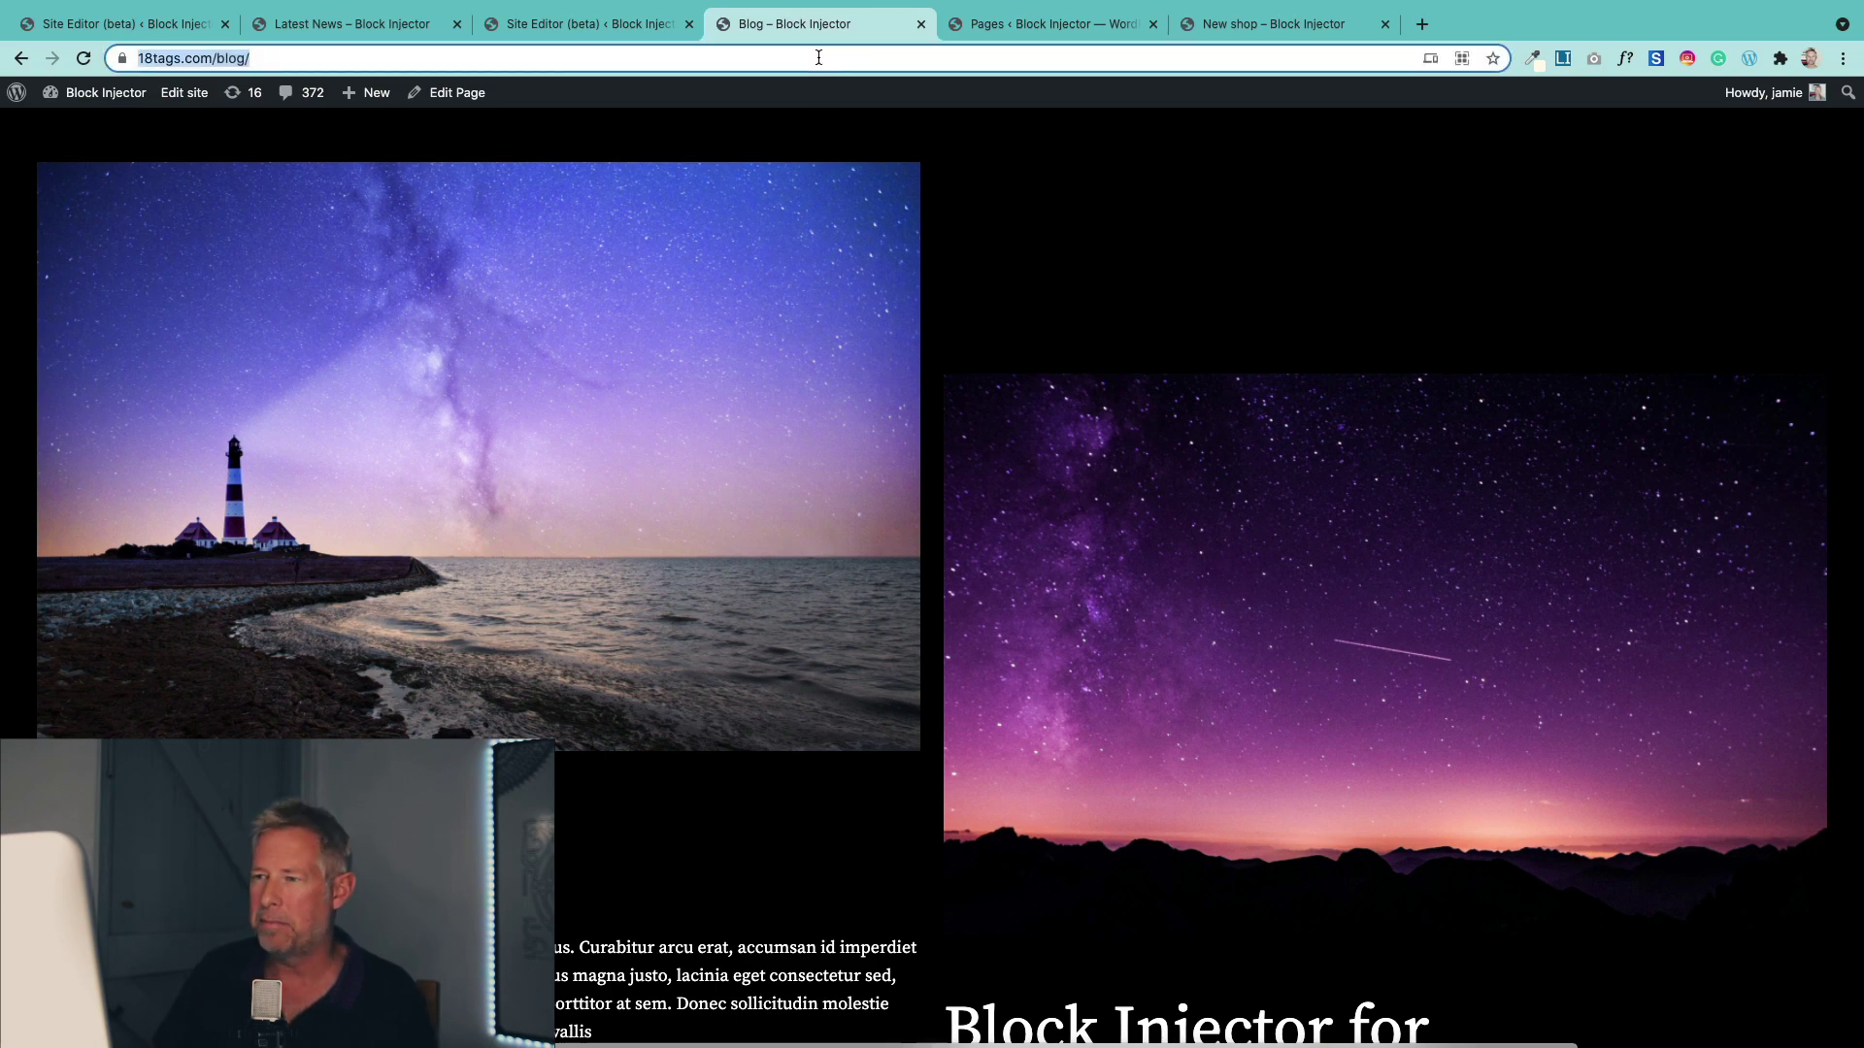
key("Return")
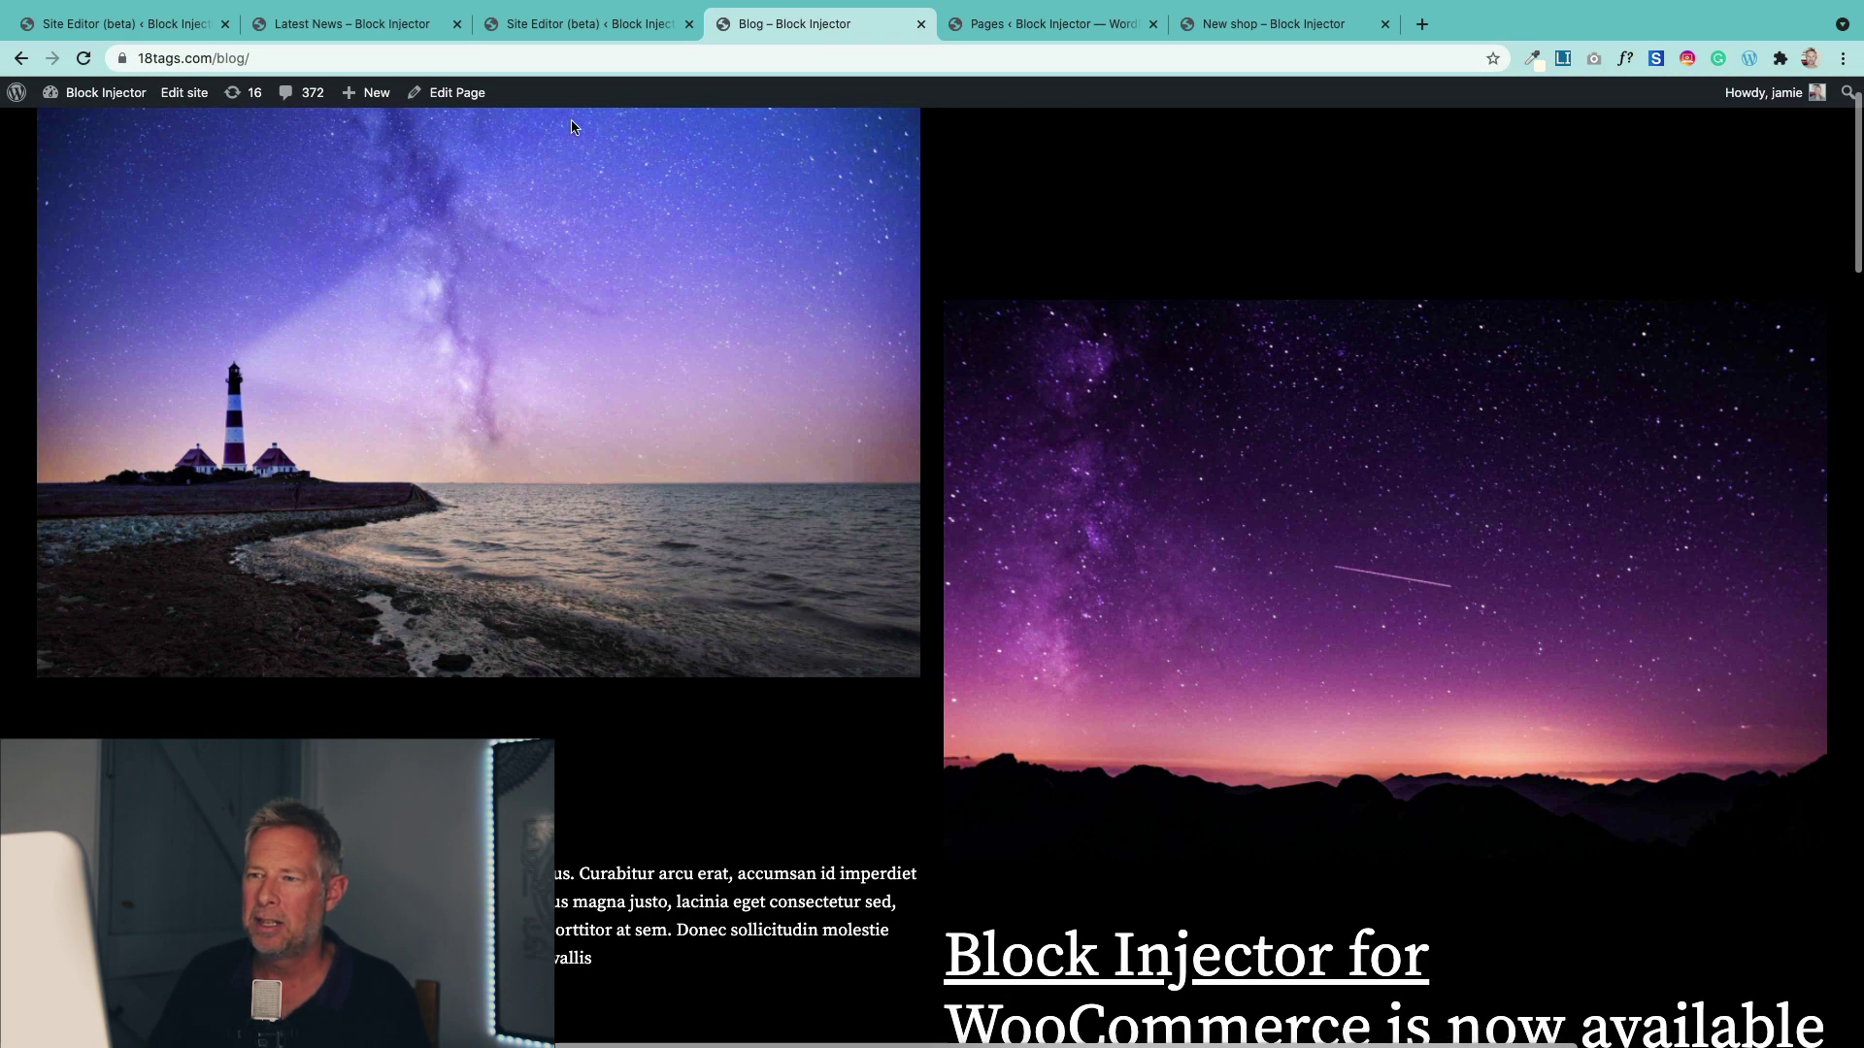
left_click(582, 25)
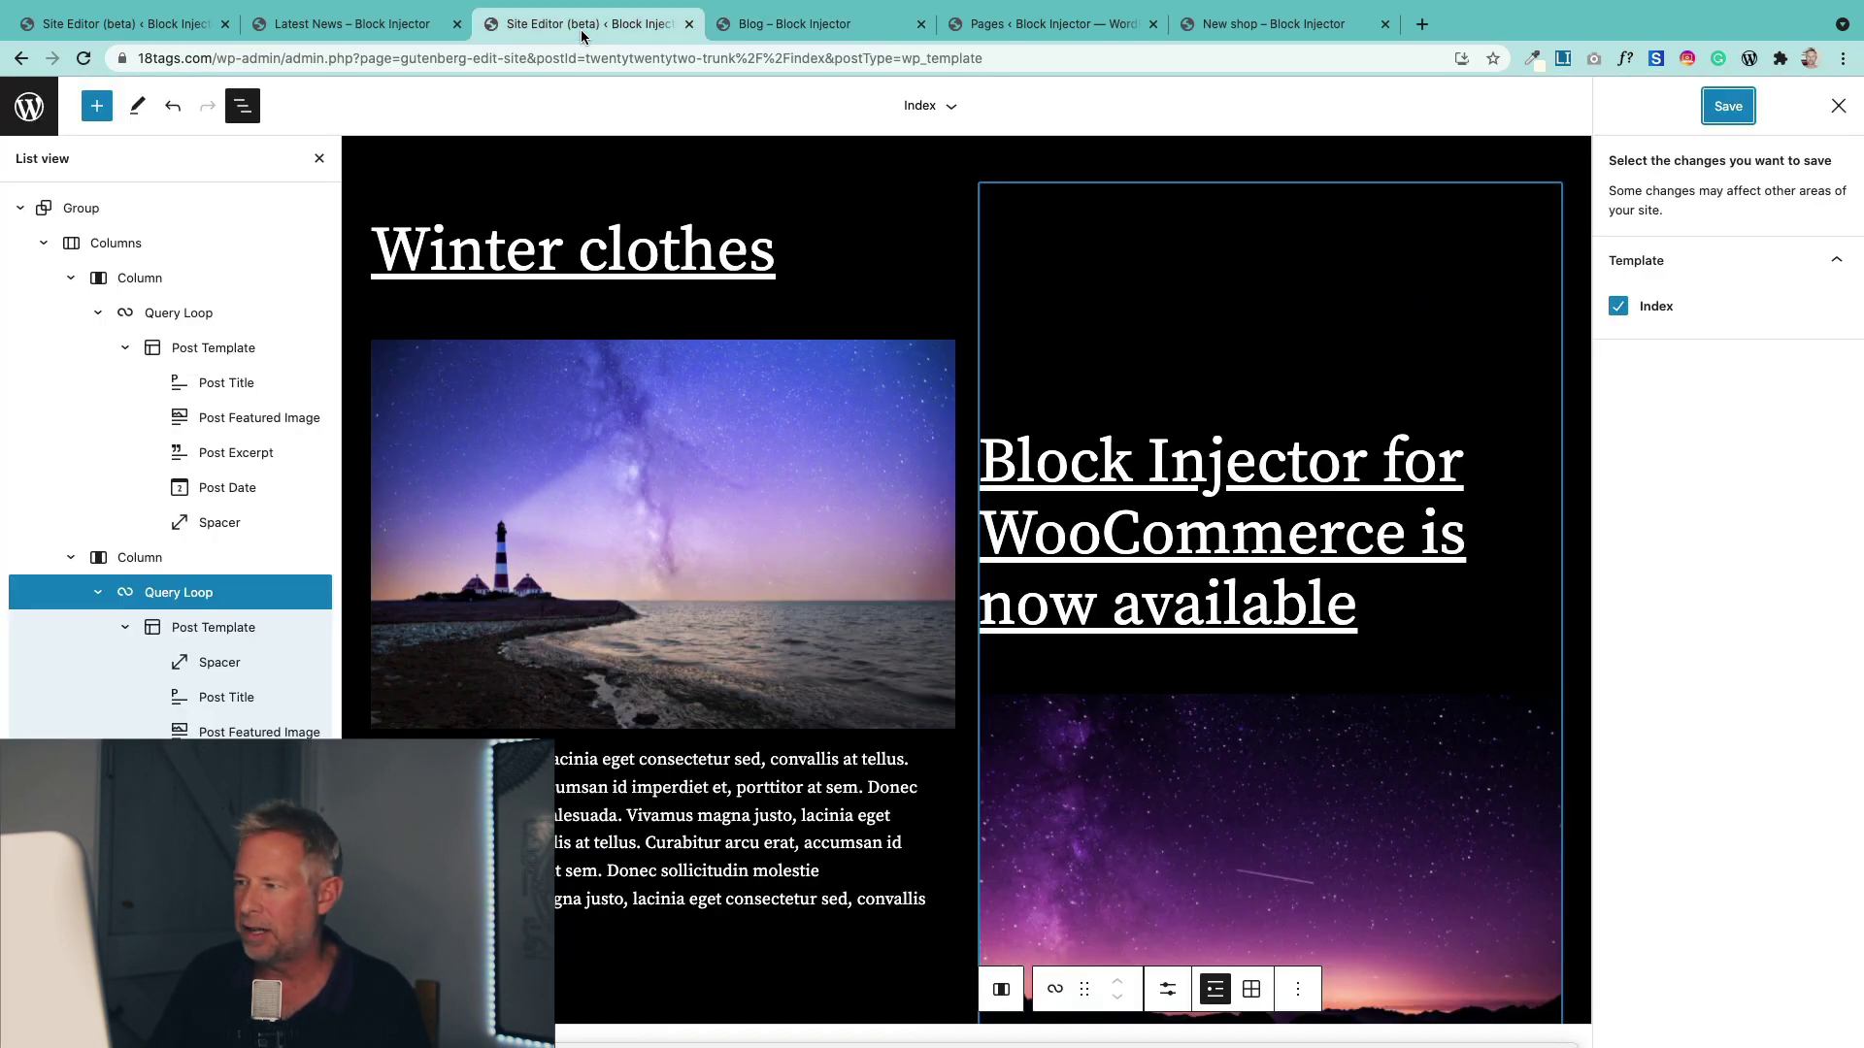
key("Return")
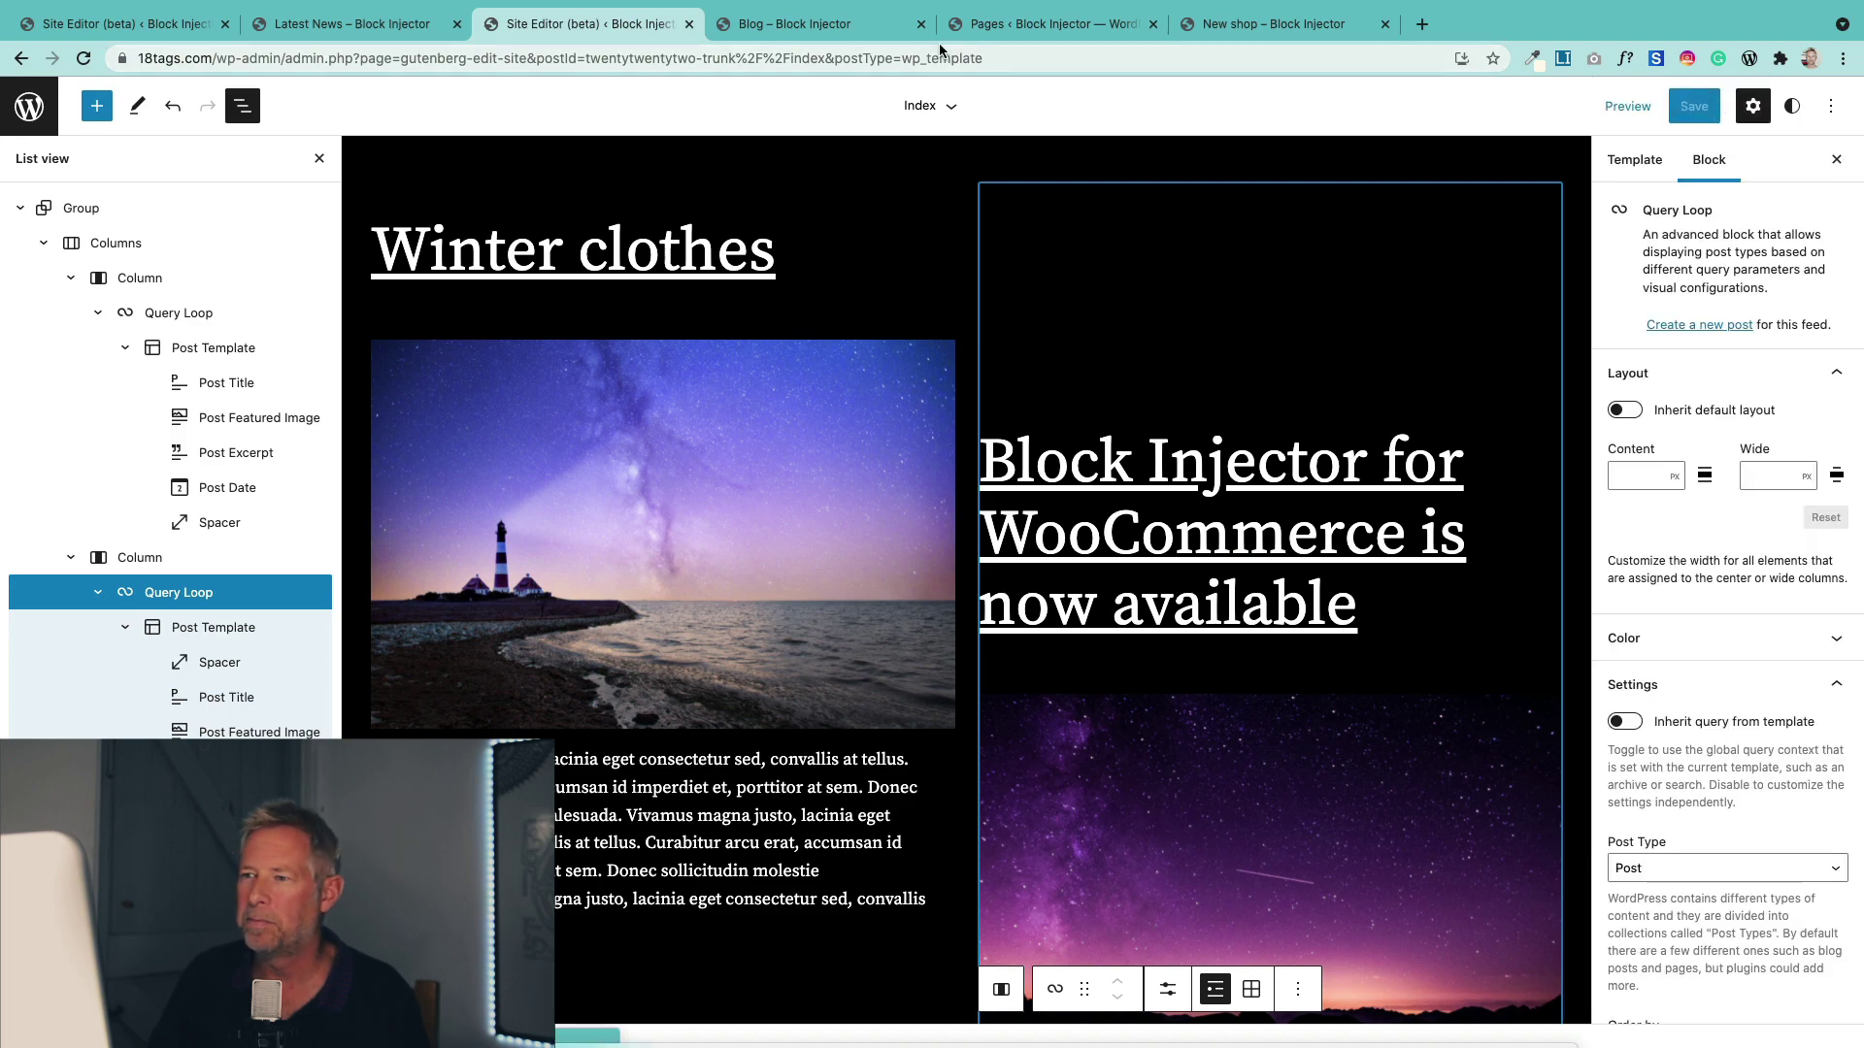
left_click(835, 29)
key("super+r")
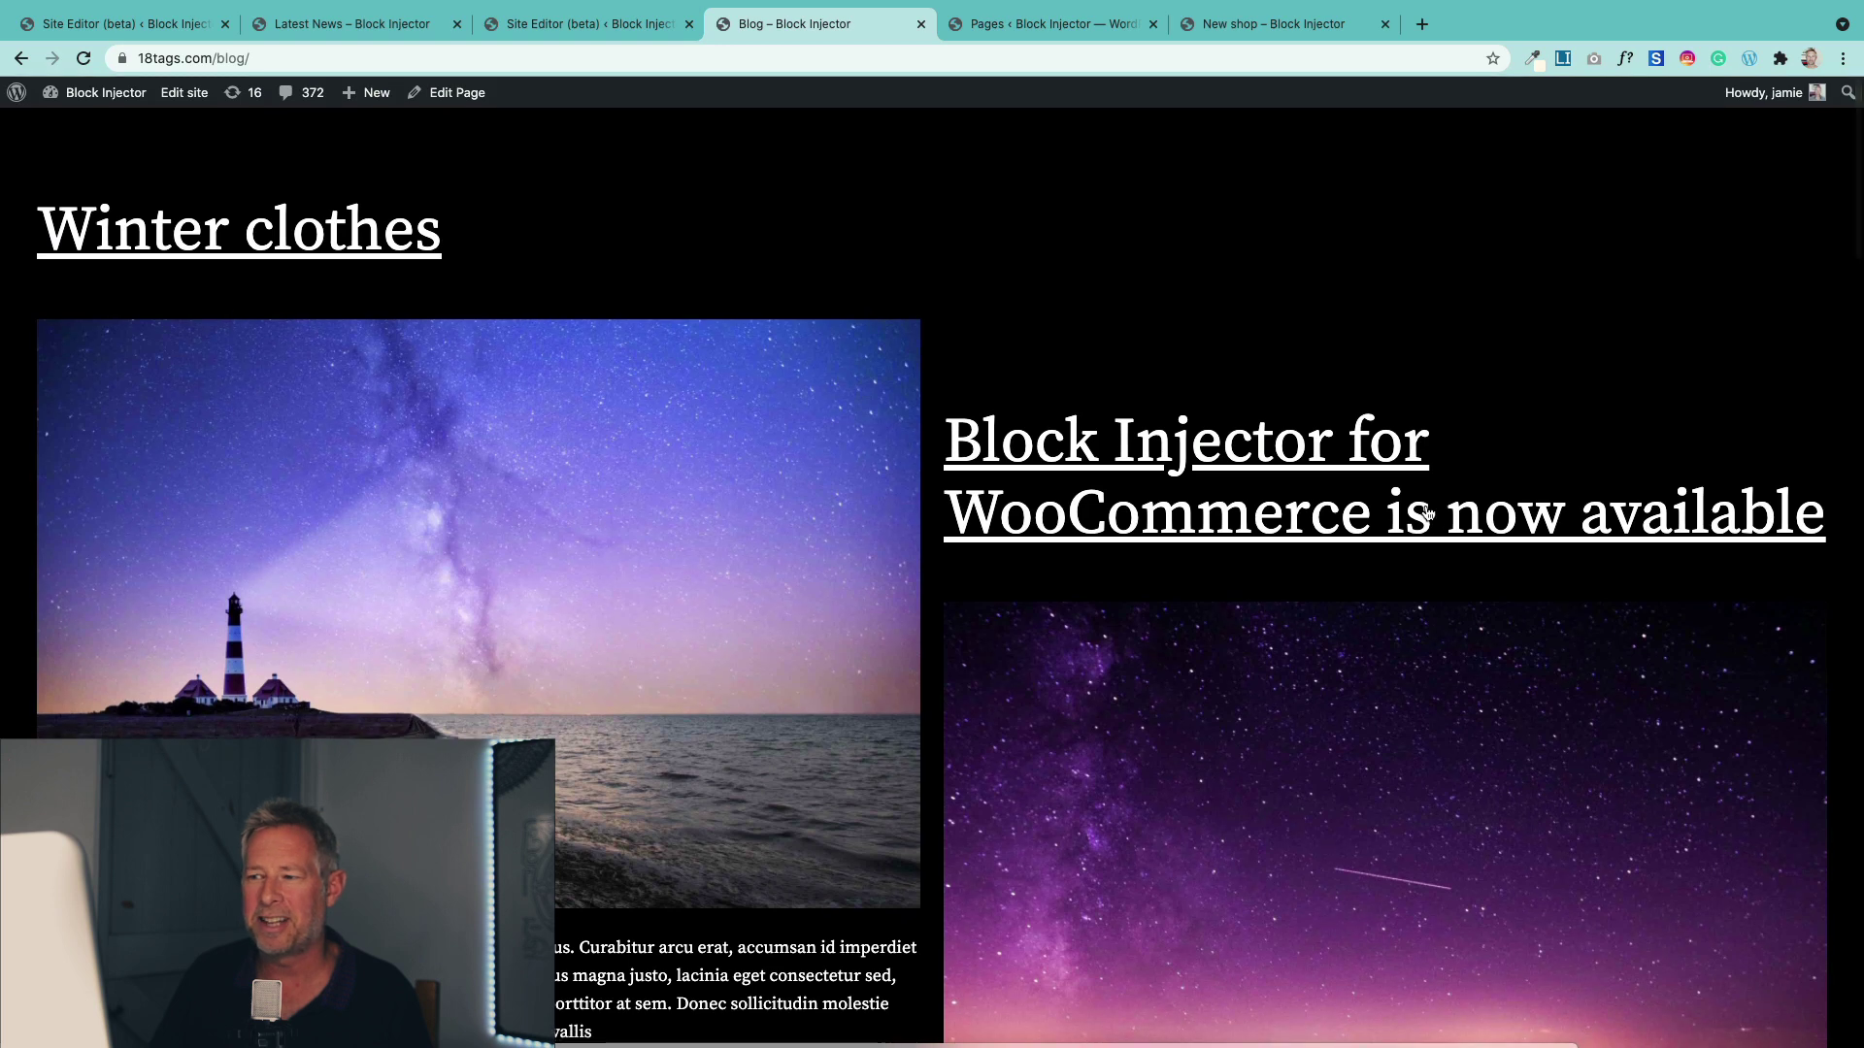
scroll(891, 584, "down", 6)
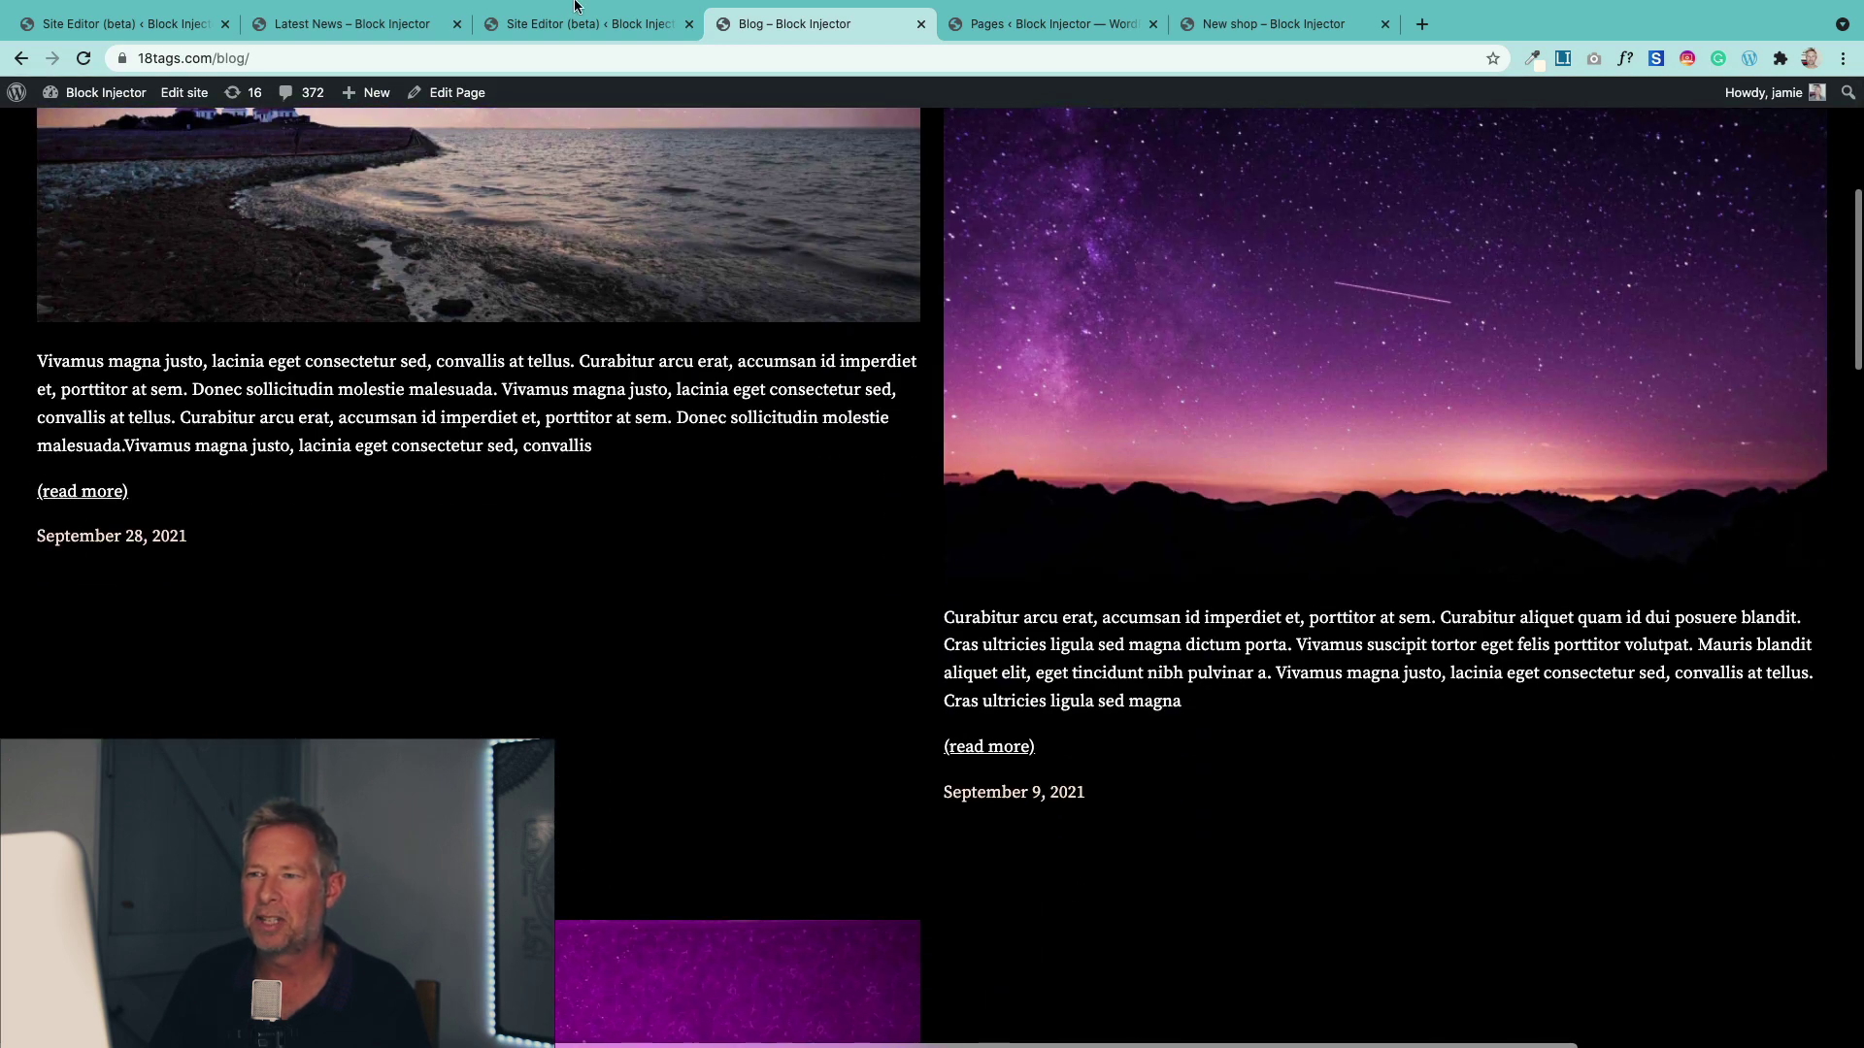
In the site editor, move the Post Title below the Post Featured Image in both columns' post templates.
left_click(570, 27)
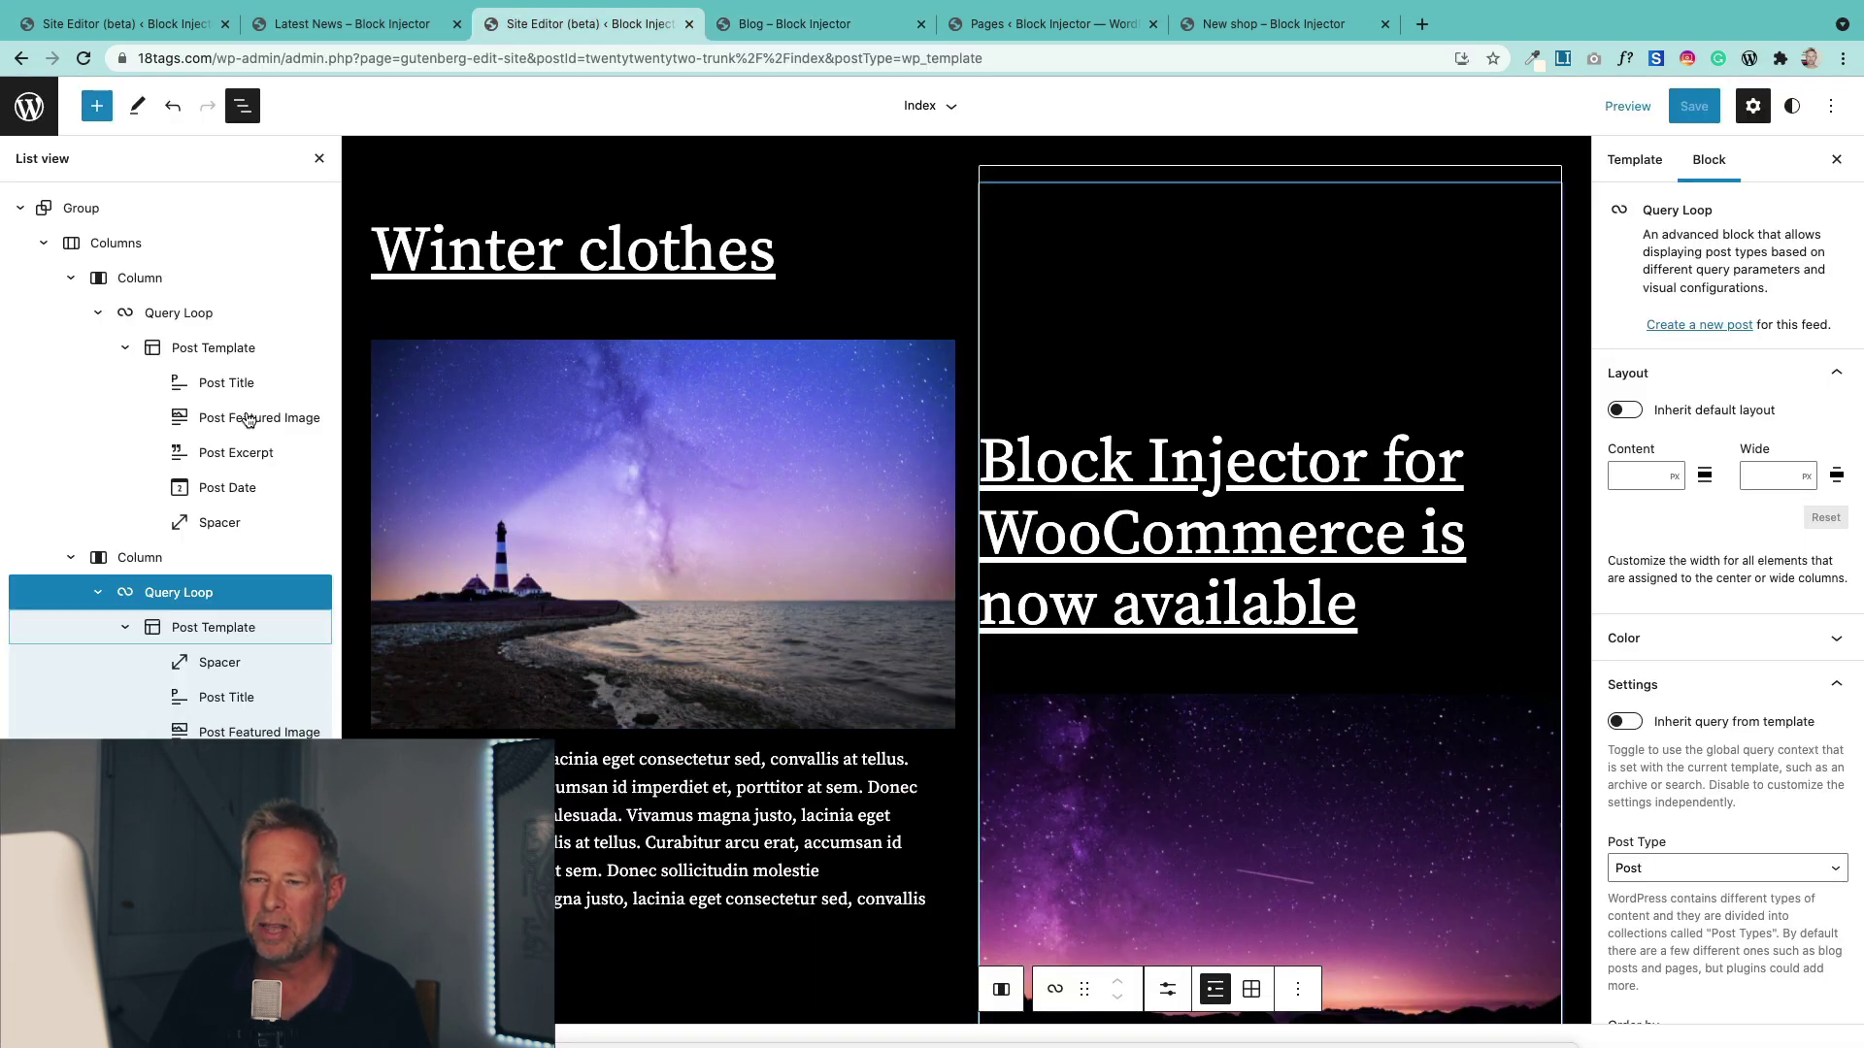
left_click_drag(237, 378, 243, 419)
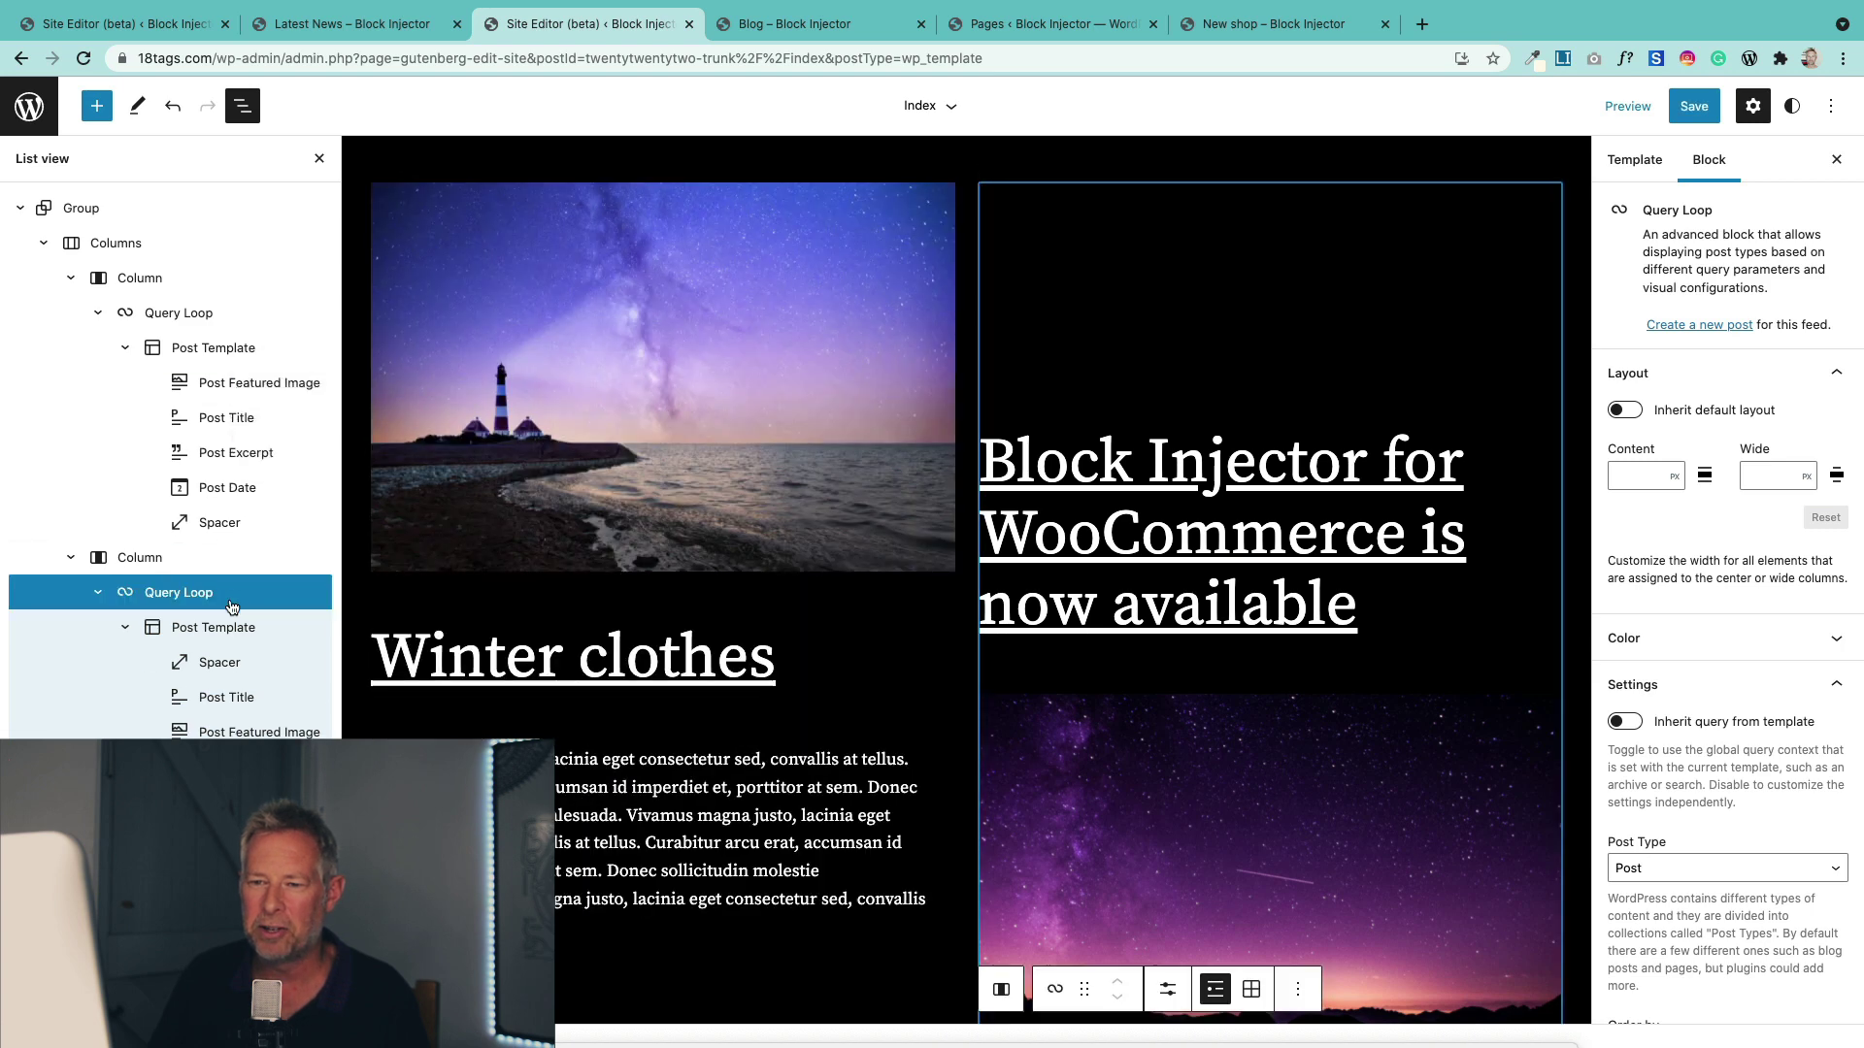
left_click_drag(230, 699, 235, 730)
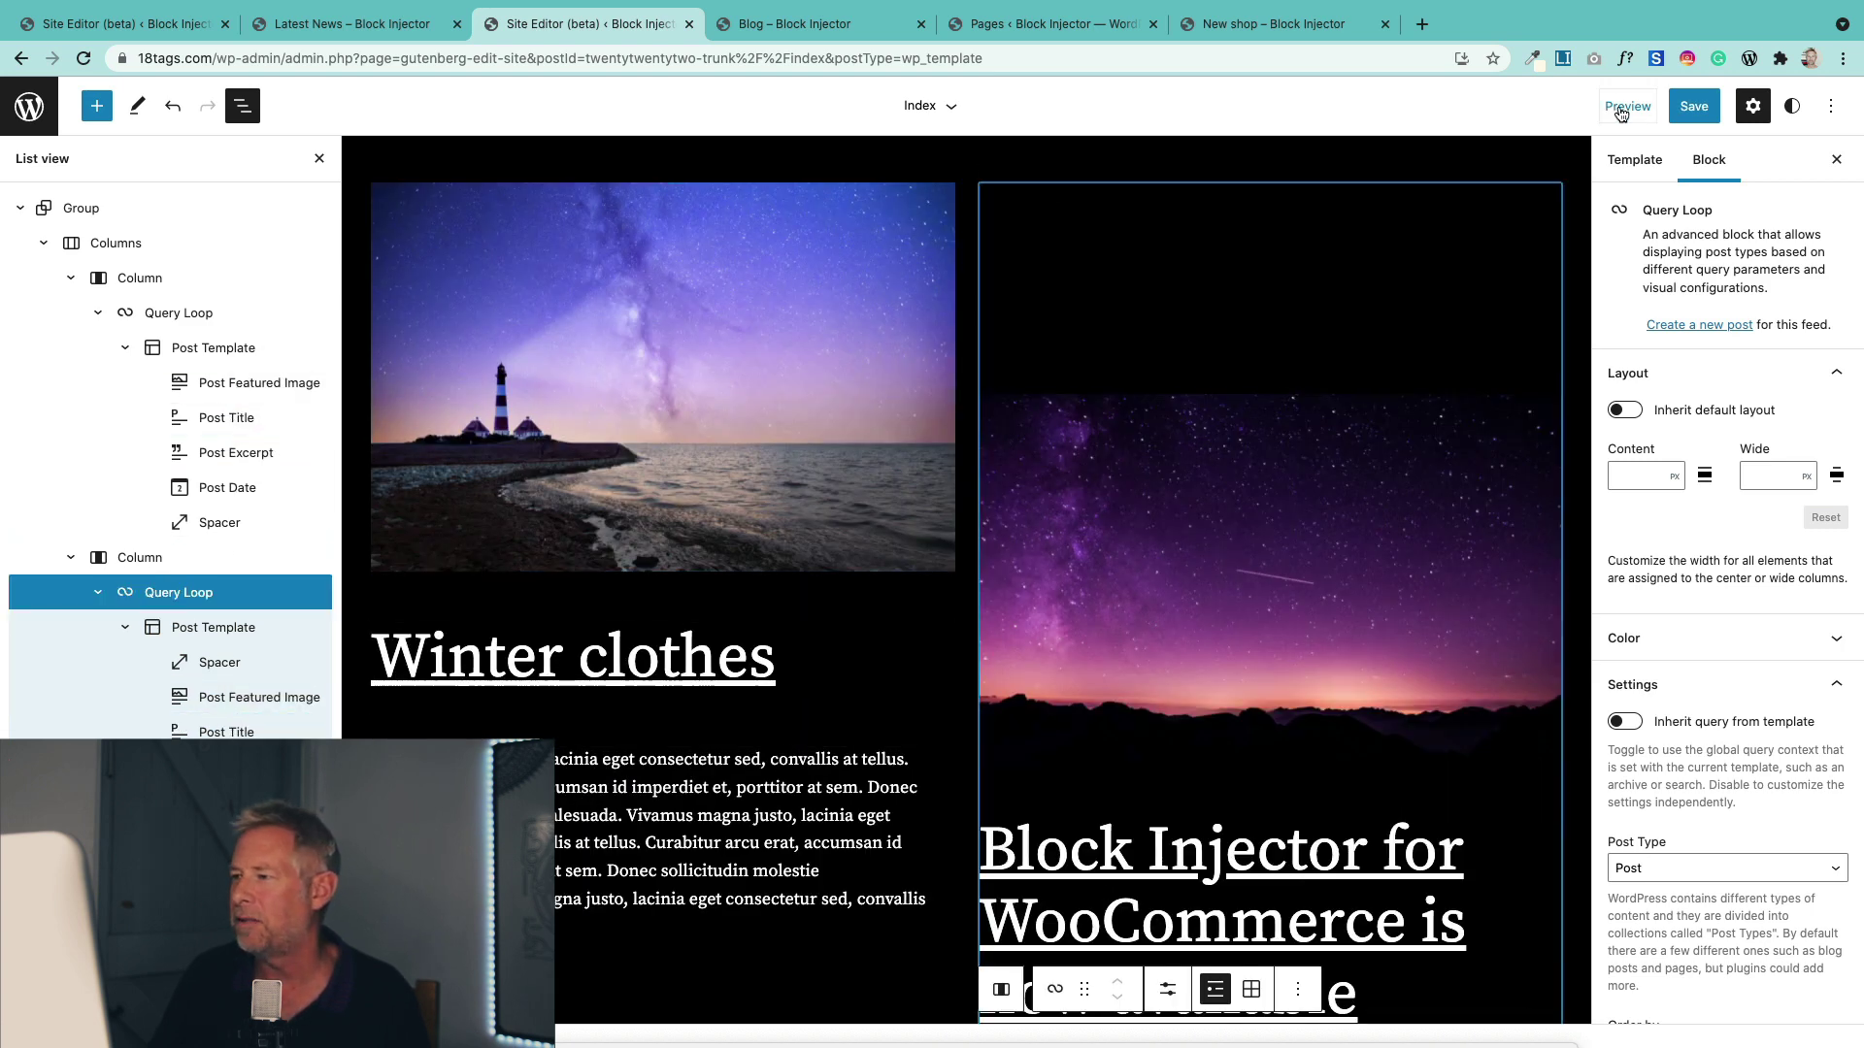
Save the Index template and reload the live blog page to check the image-first layout.
left_click(1694, 106)
left_click(1712, 119)
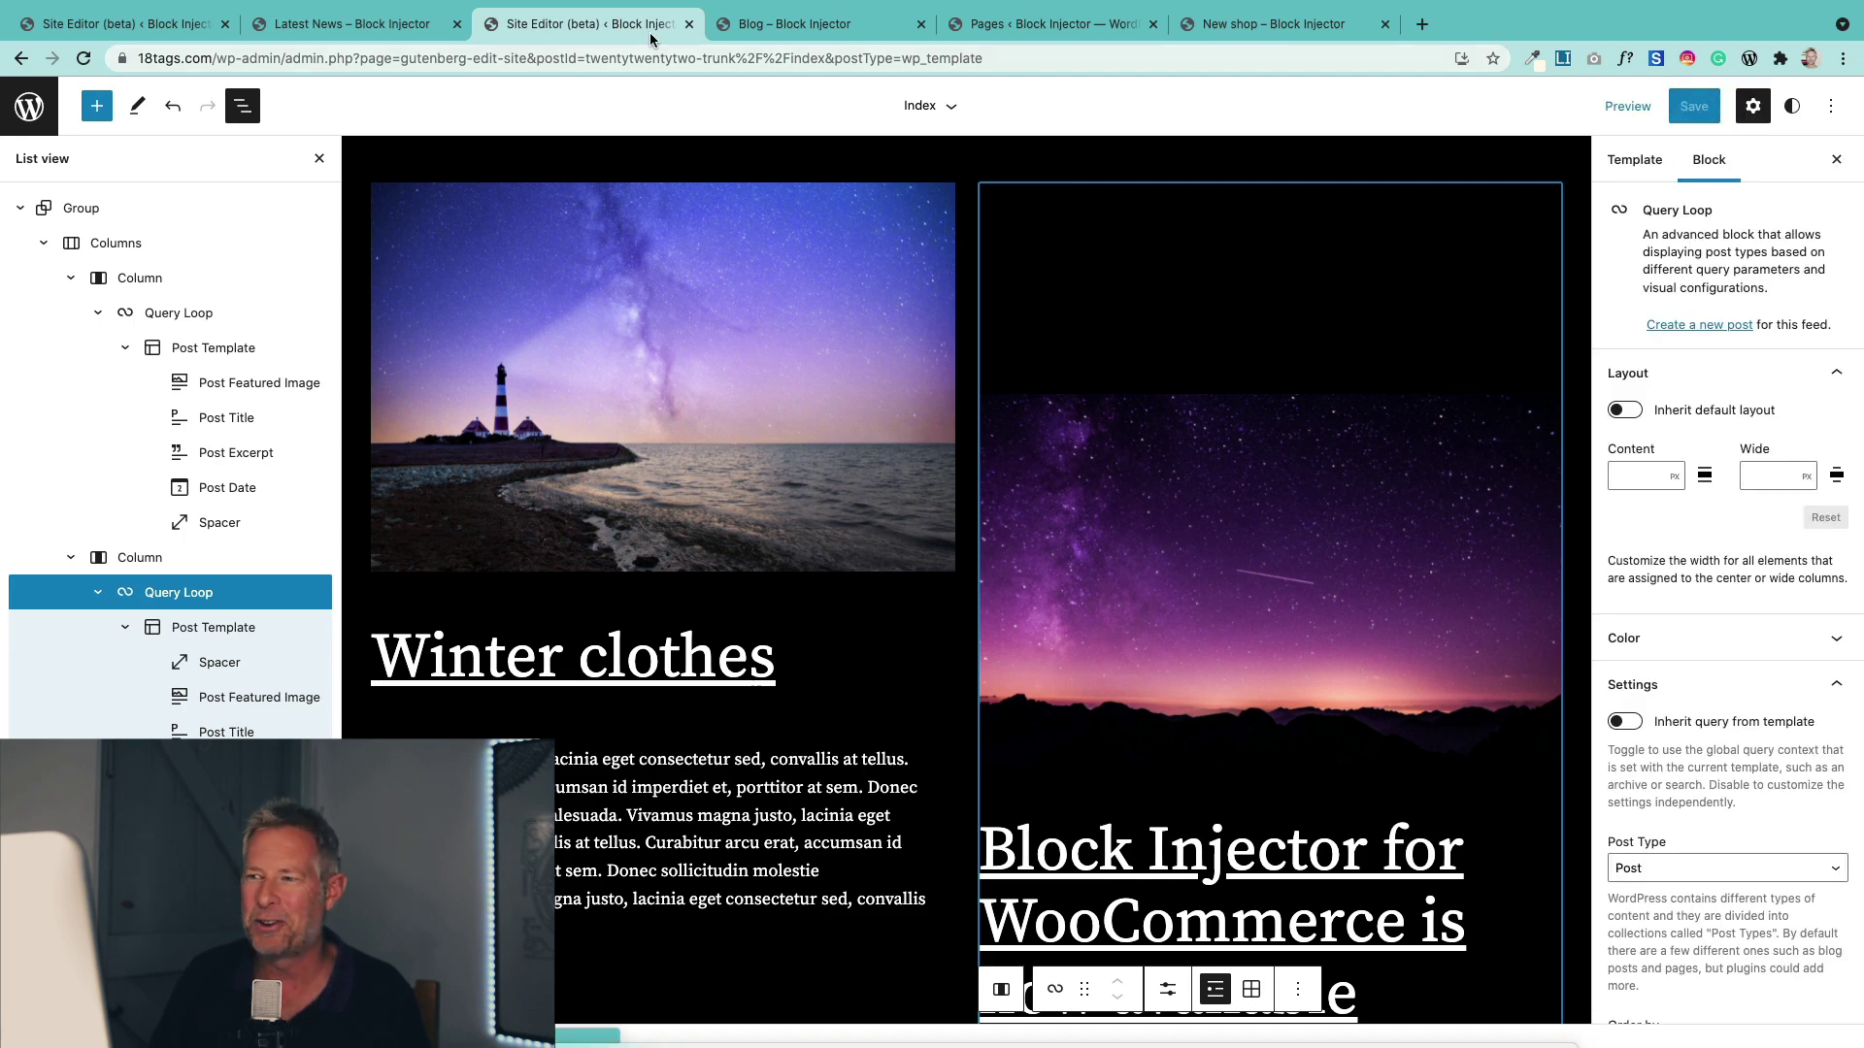
left_click(755, 32)
key("super+r")
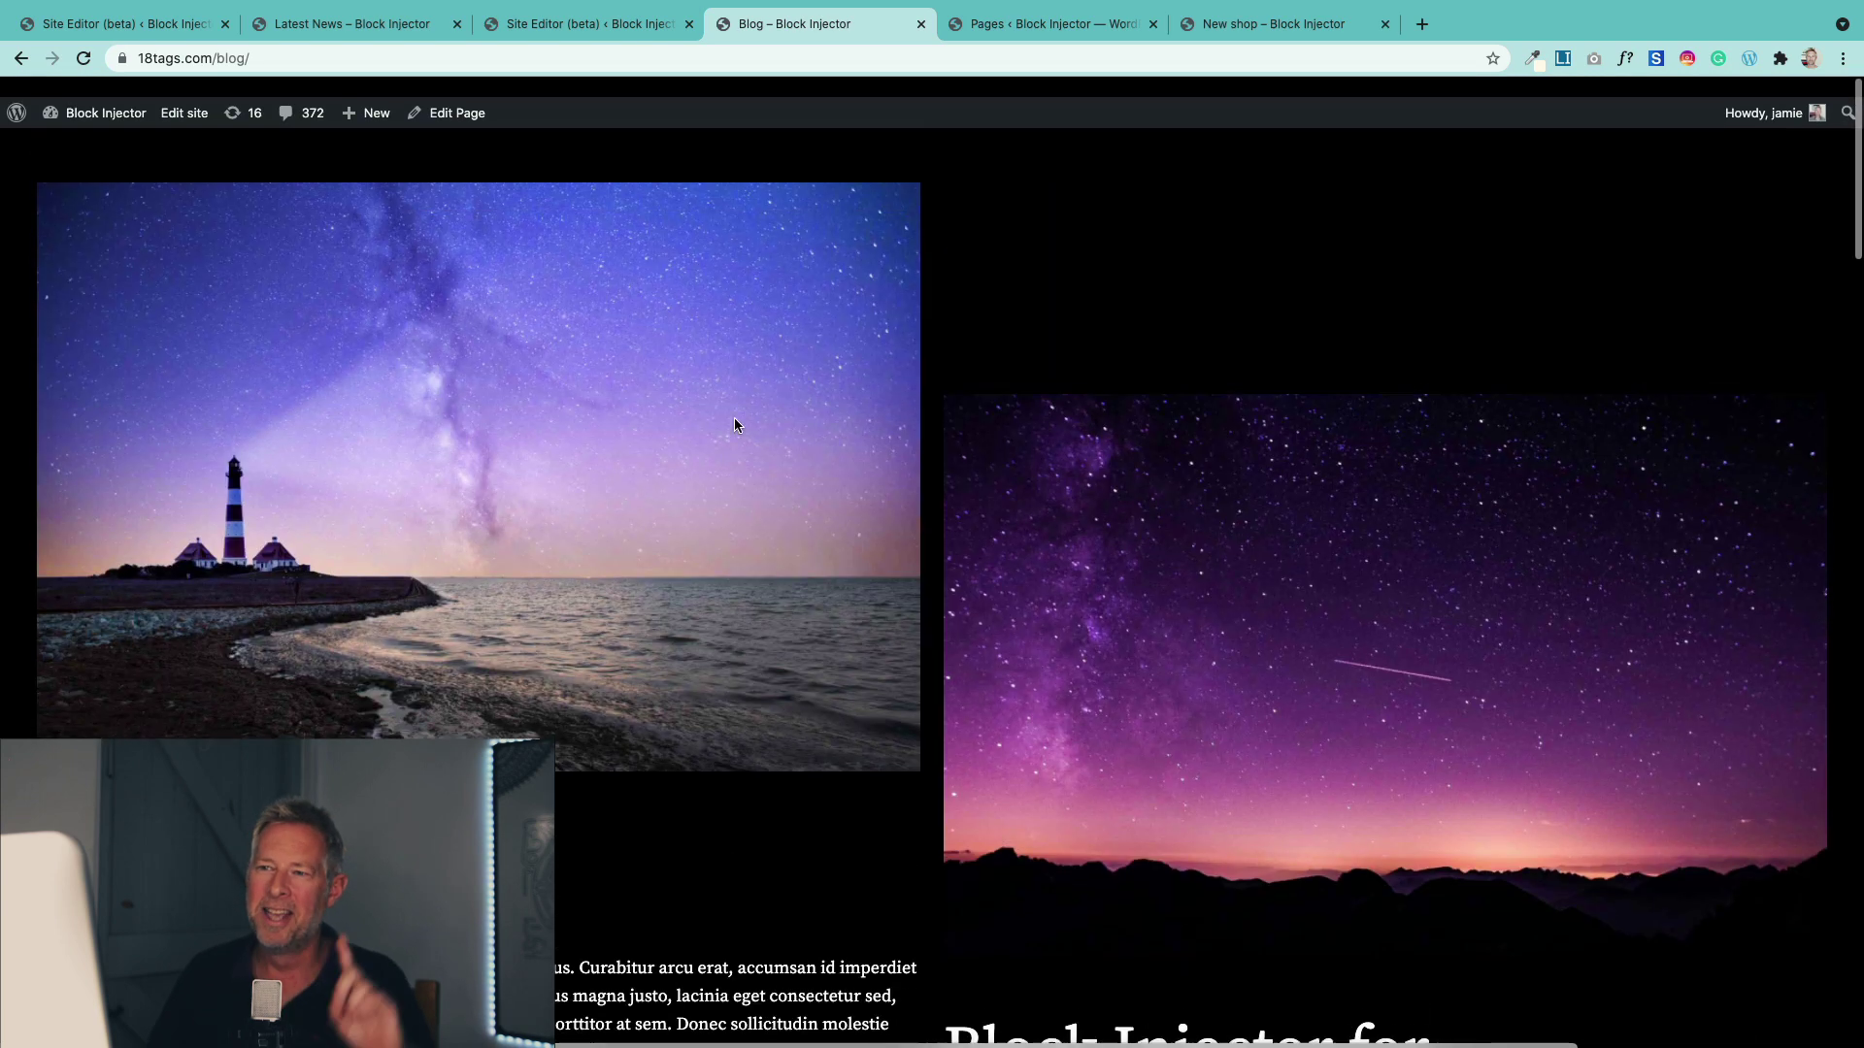
Return to the site editor and apply the blue and orange duotone preset to the first column's Post Featured Image.
left_click(590, 29)
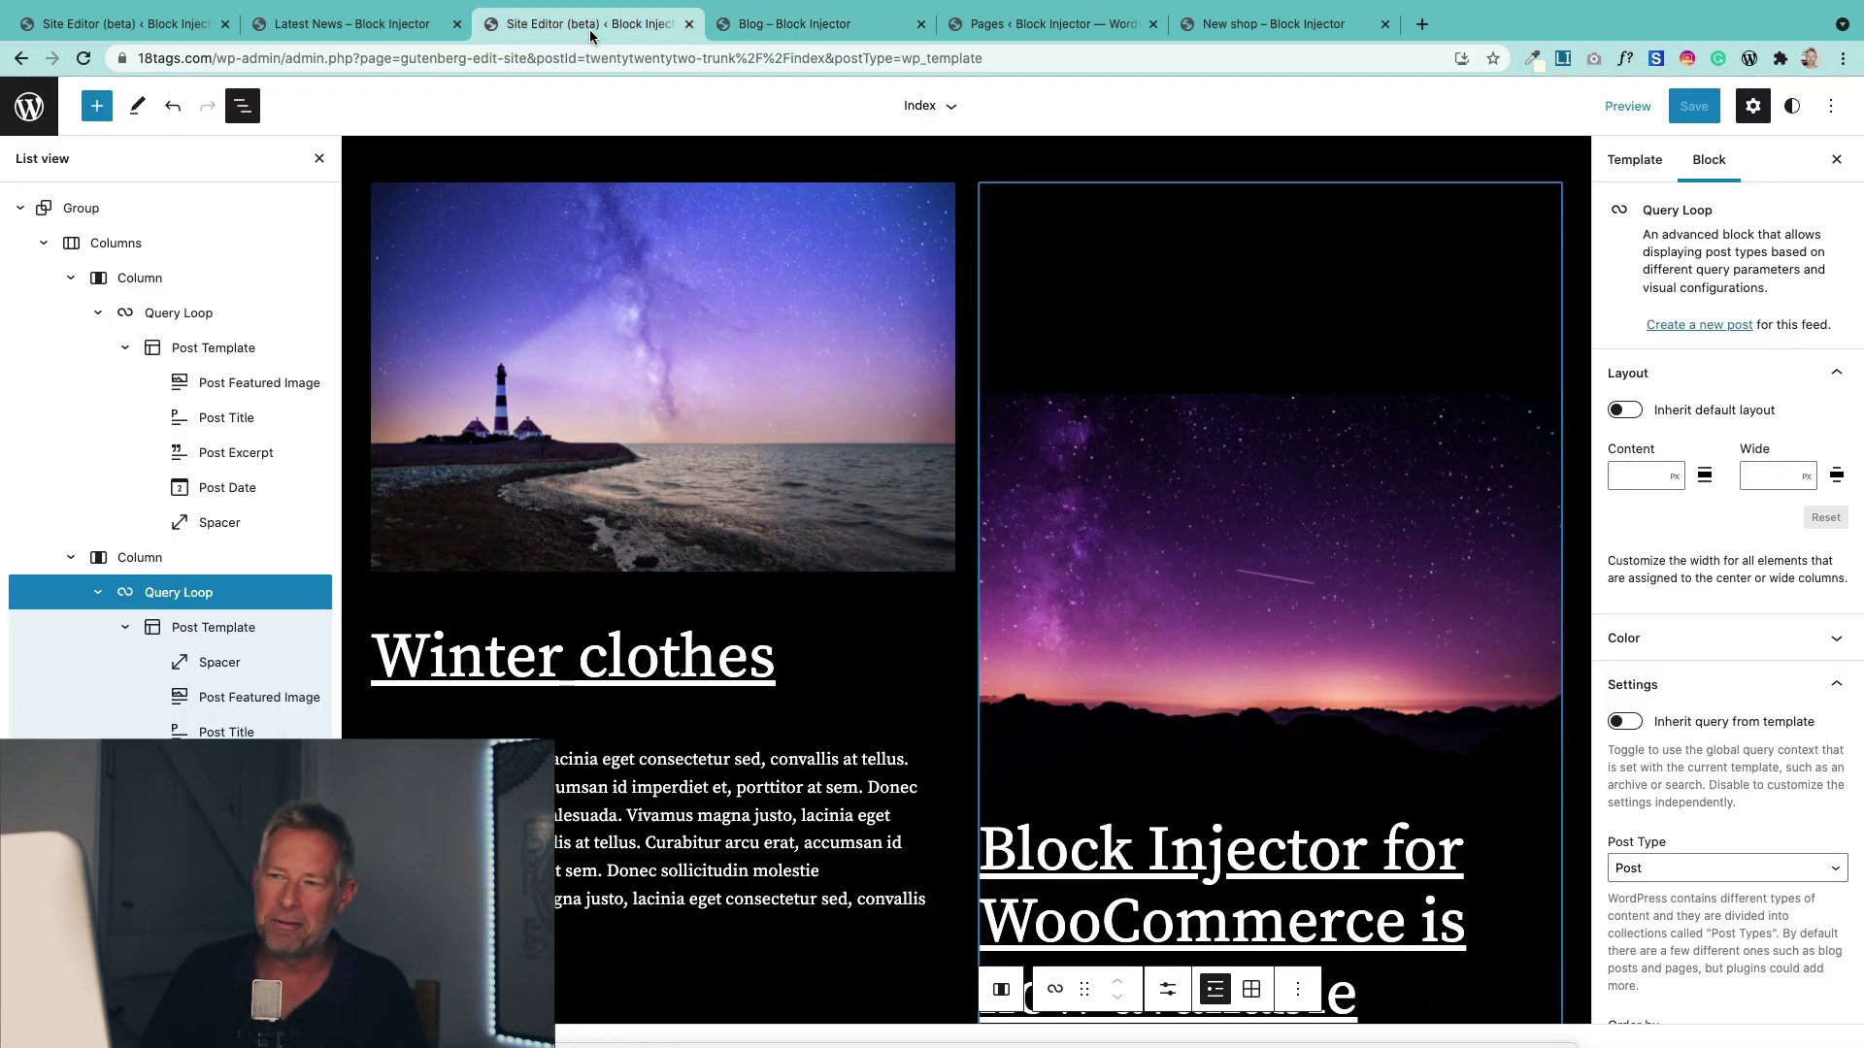
left_click(568, 231)
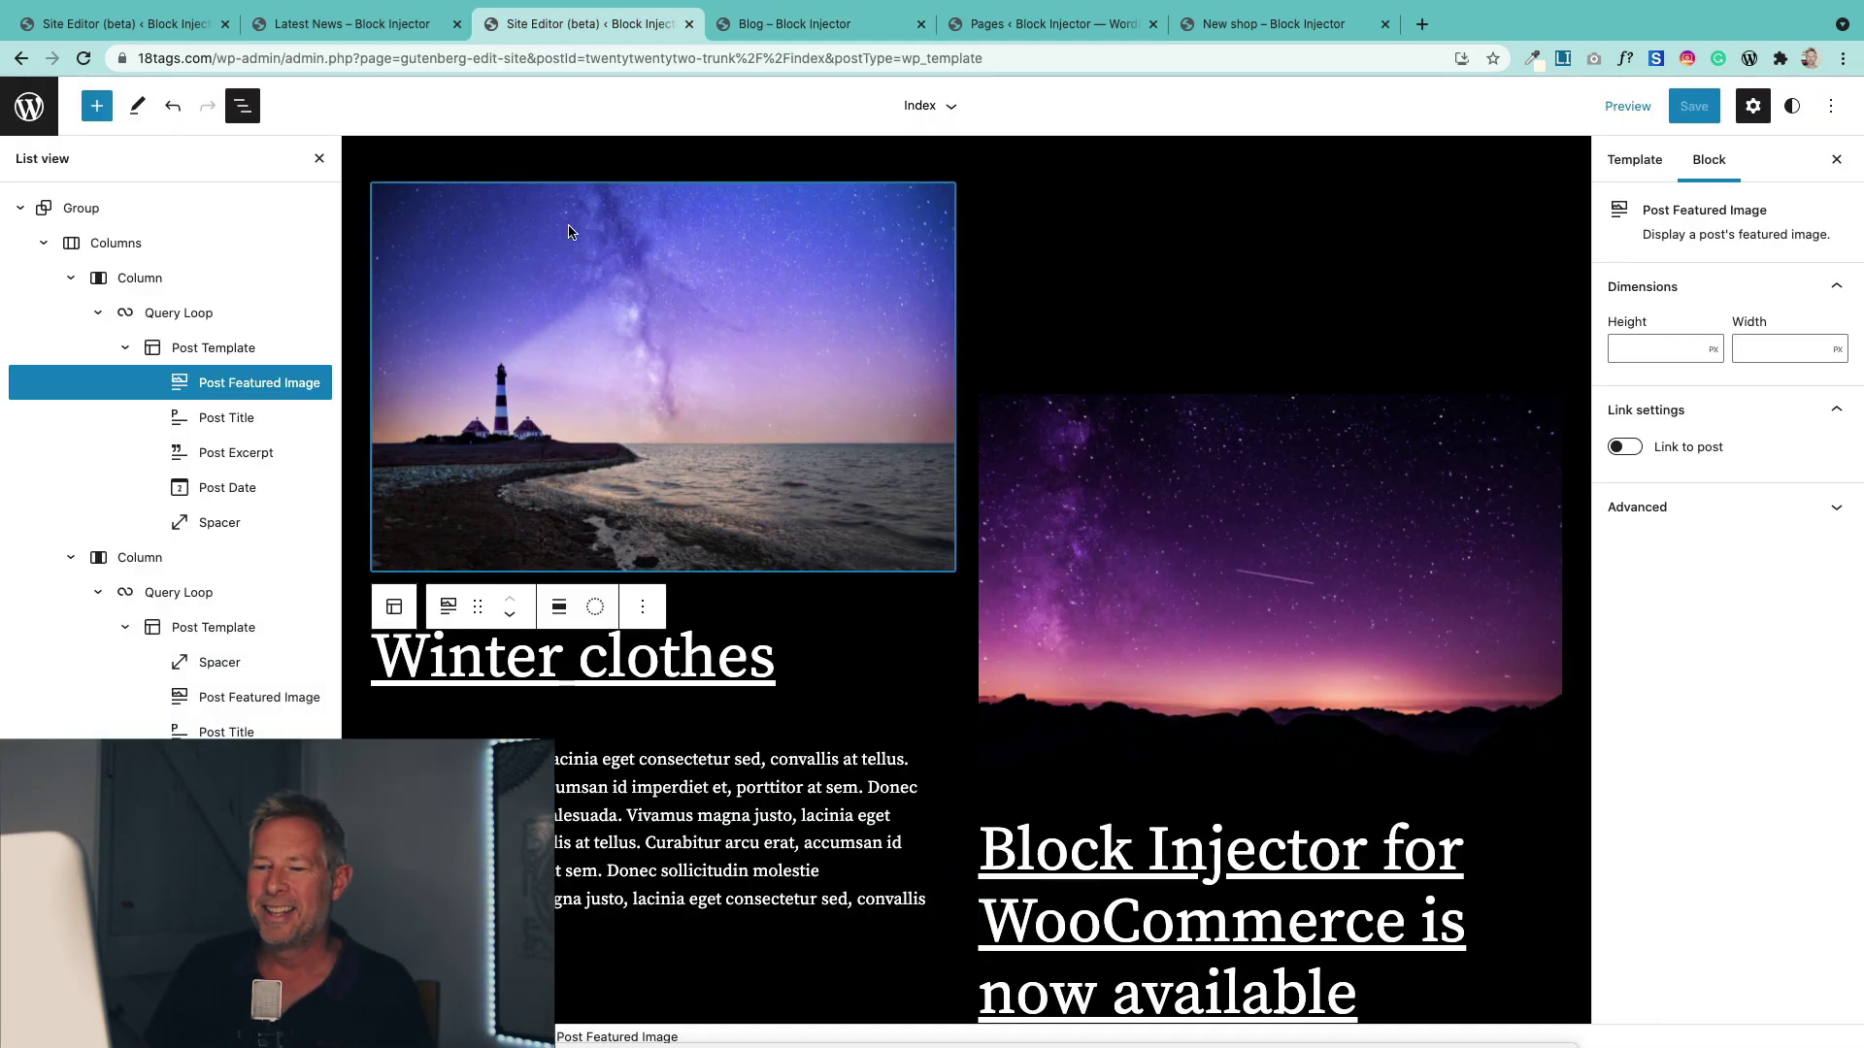
left_click(593, 608)
left_click(593, 609)
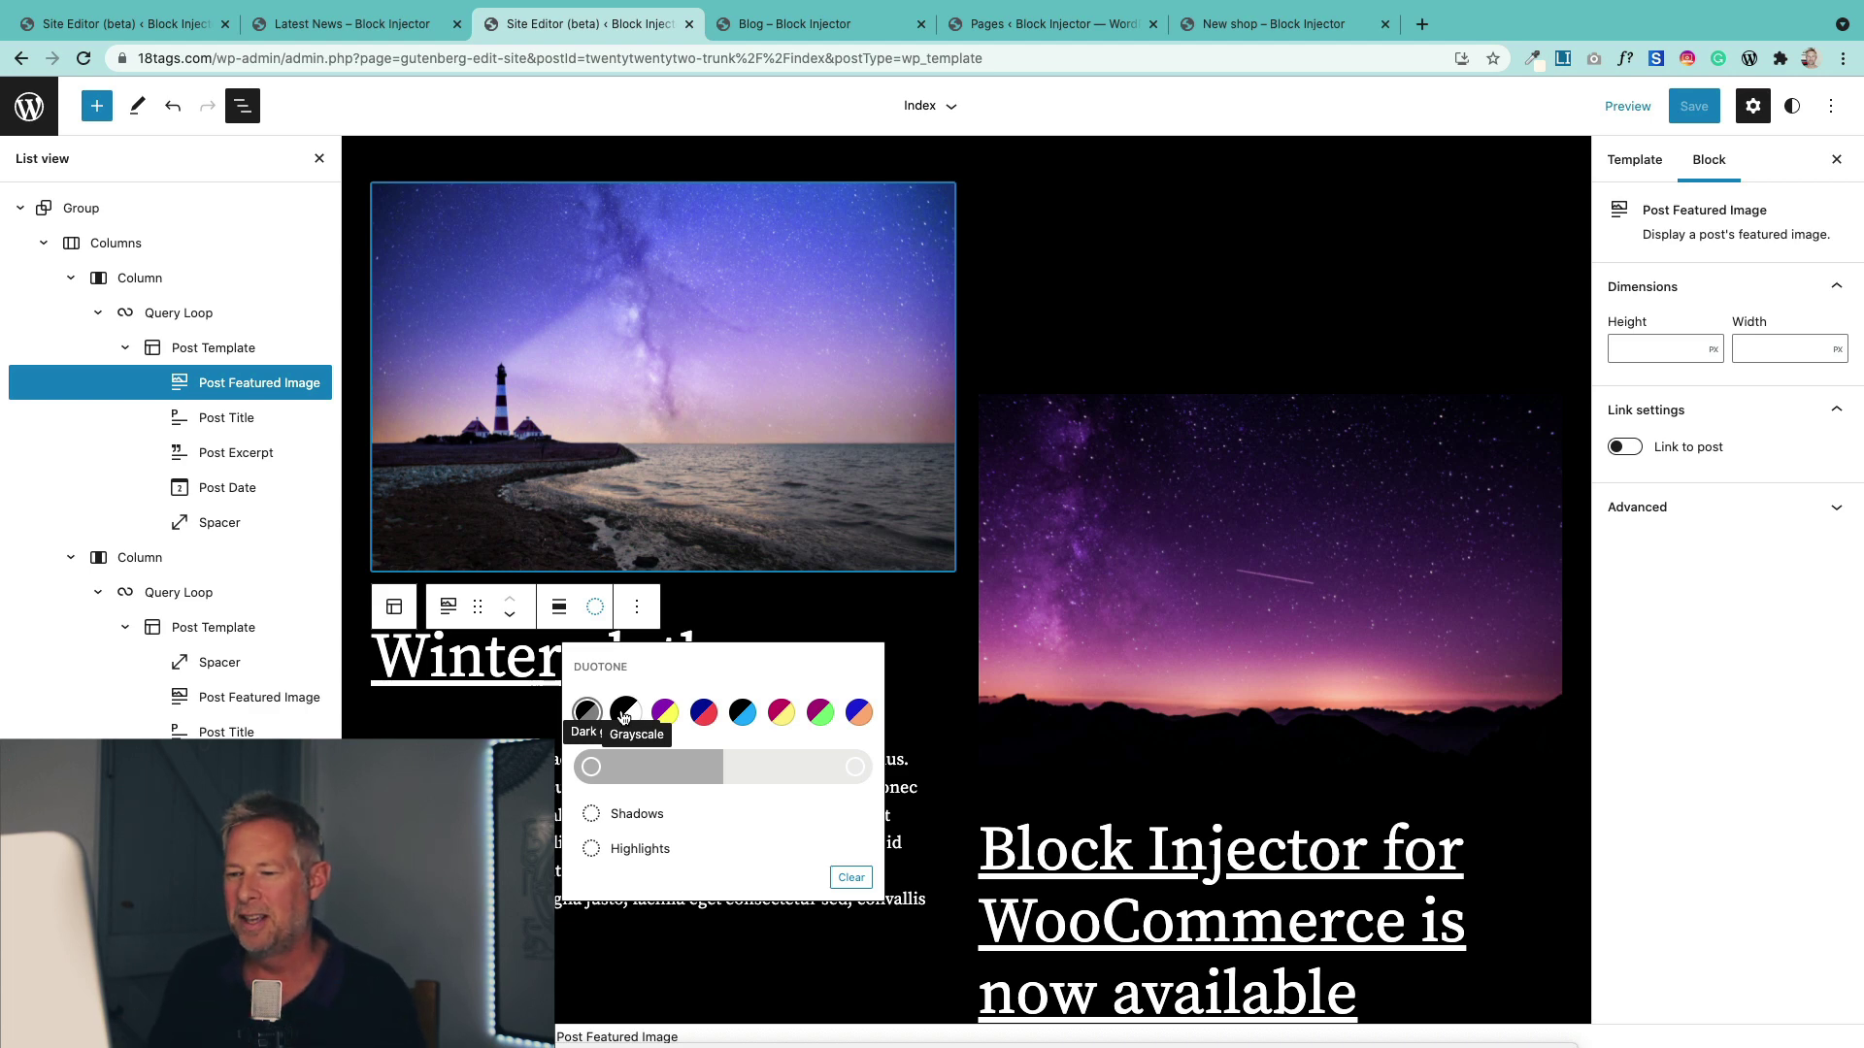
left_click(859, 713)
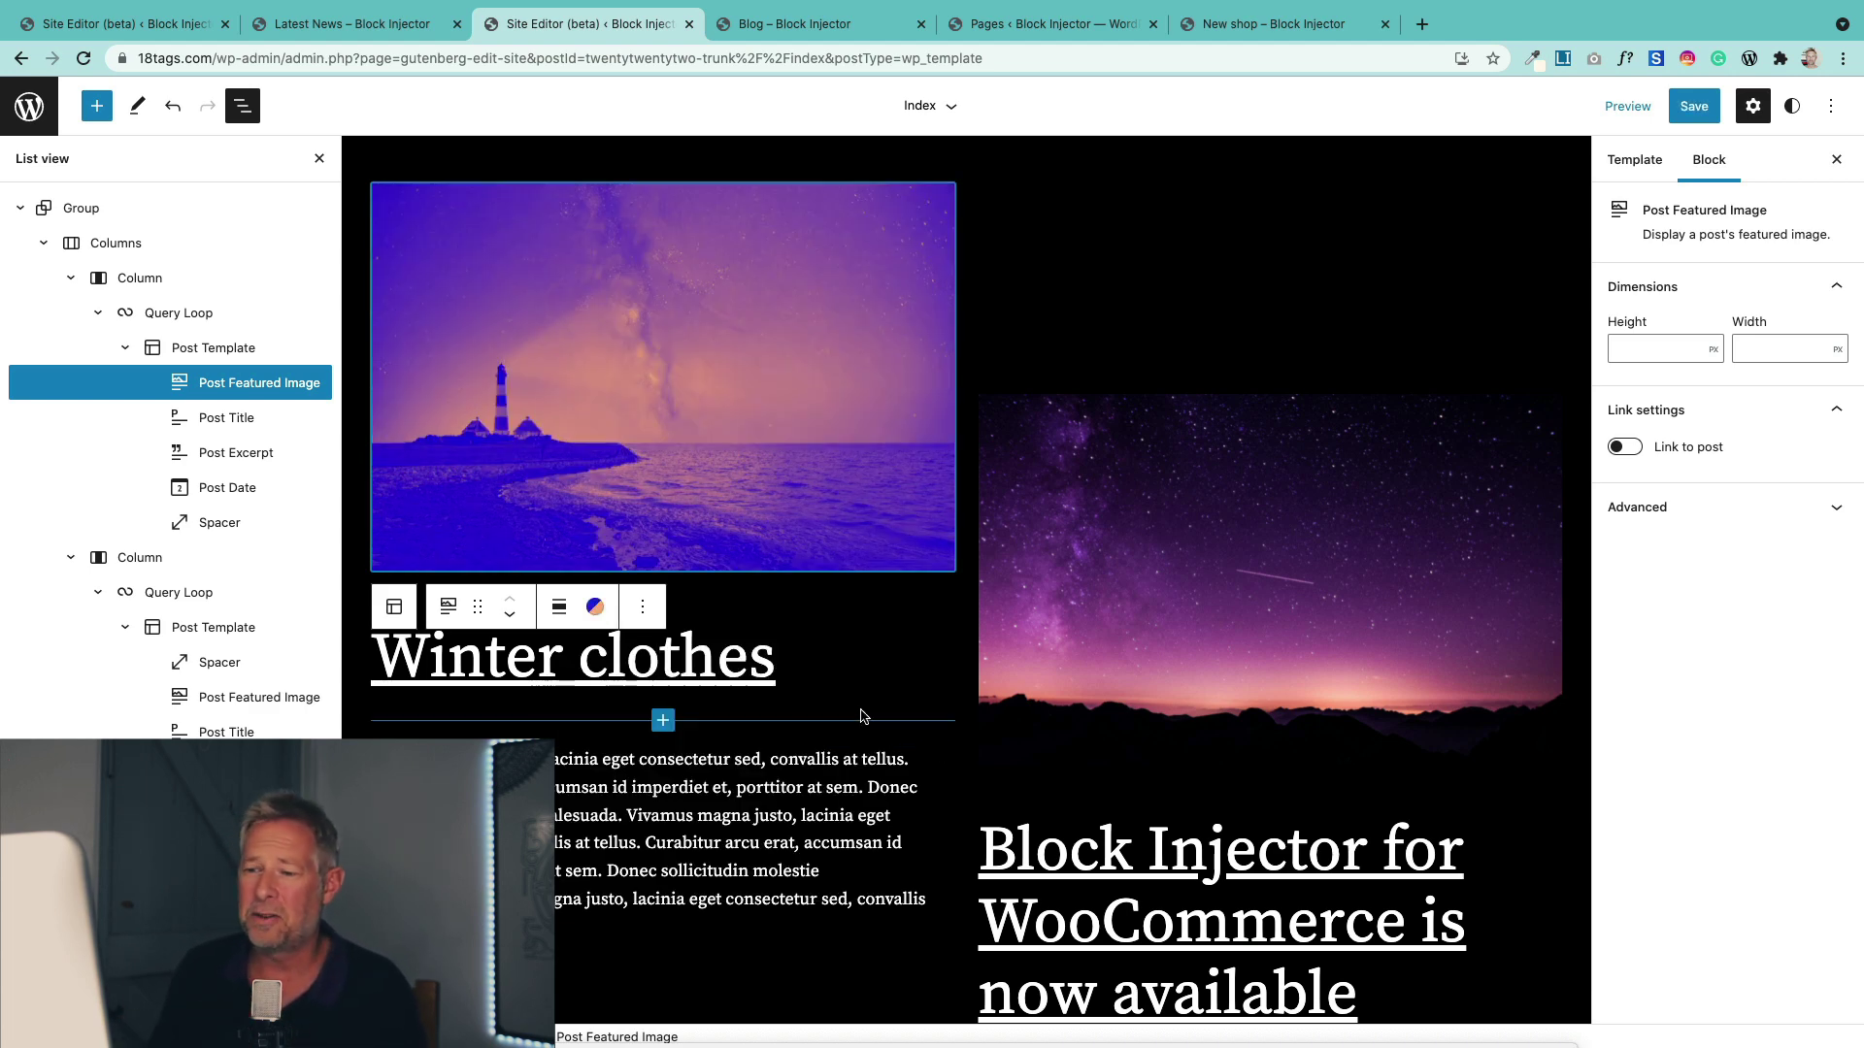
Apply the matching blue and orange duotone preset to the second column's Post Featured Image.
left_click(1114, 563)
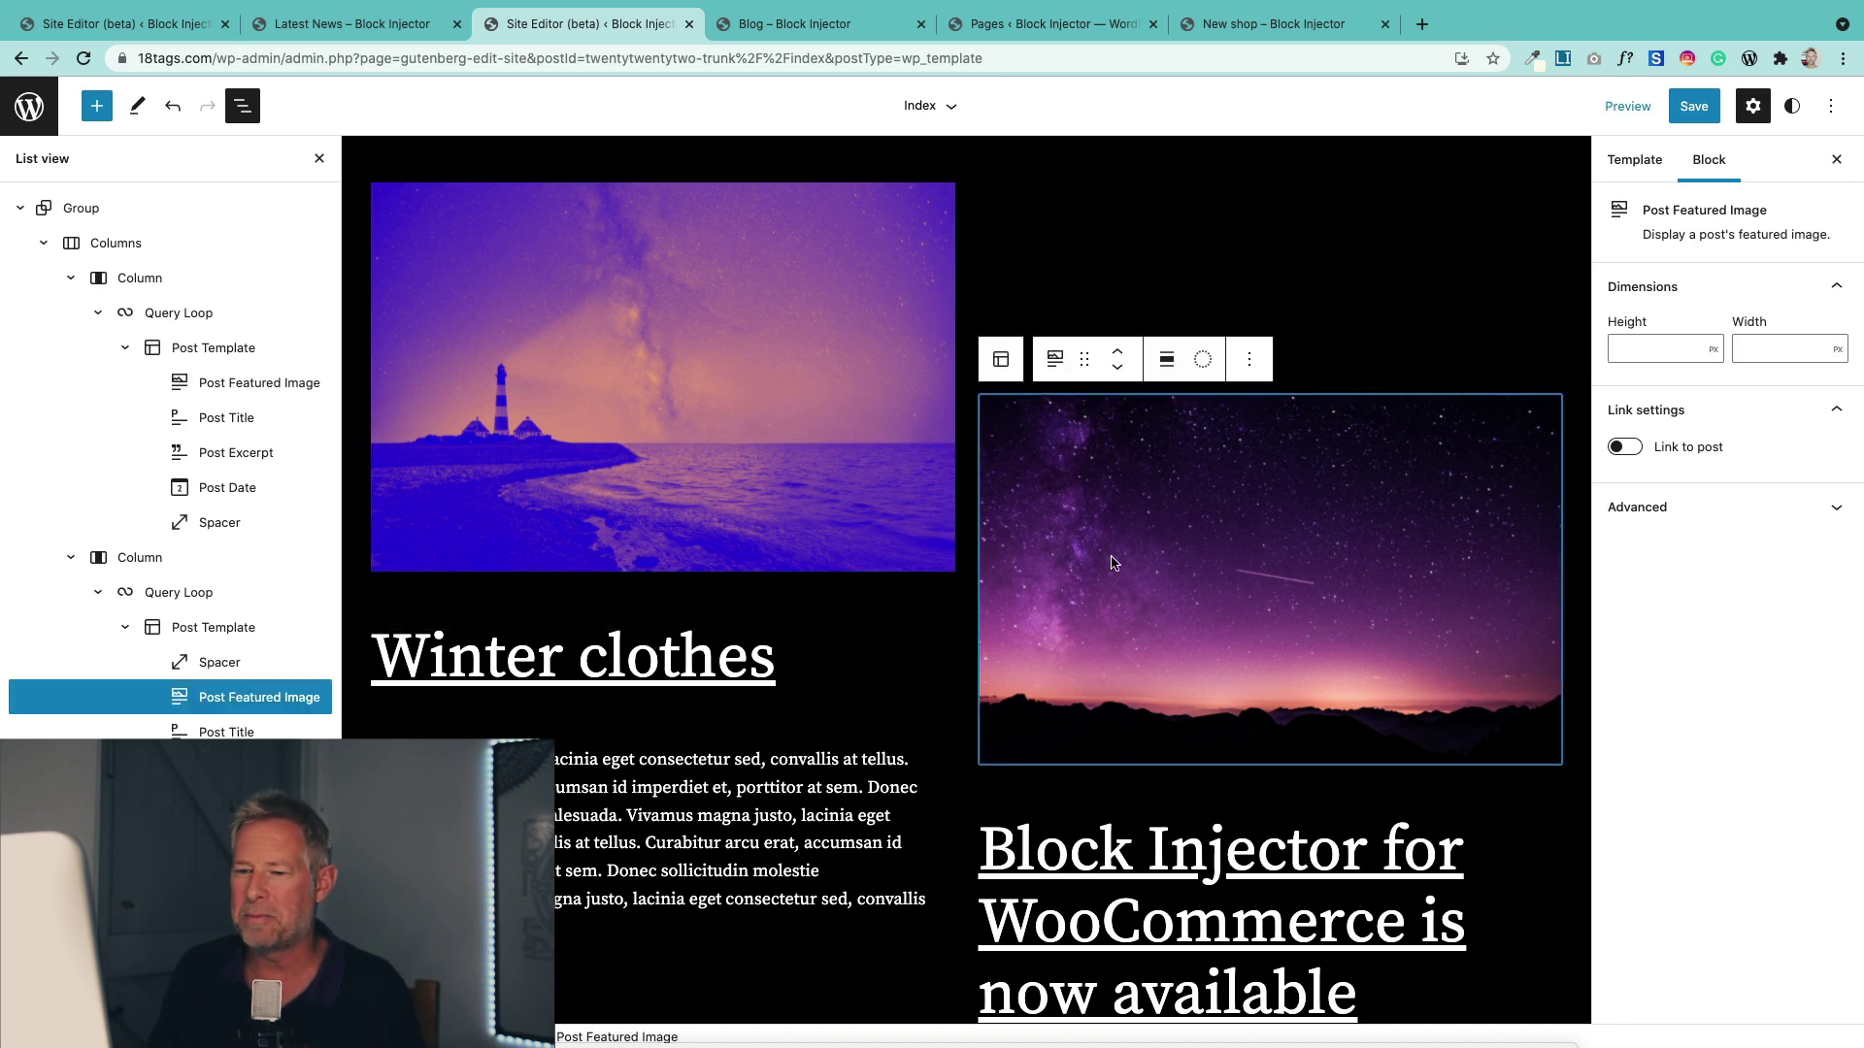
left_click(1203, 359)
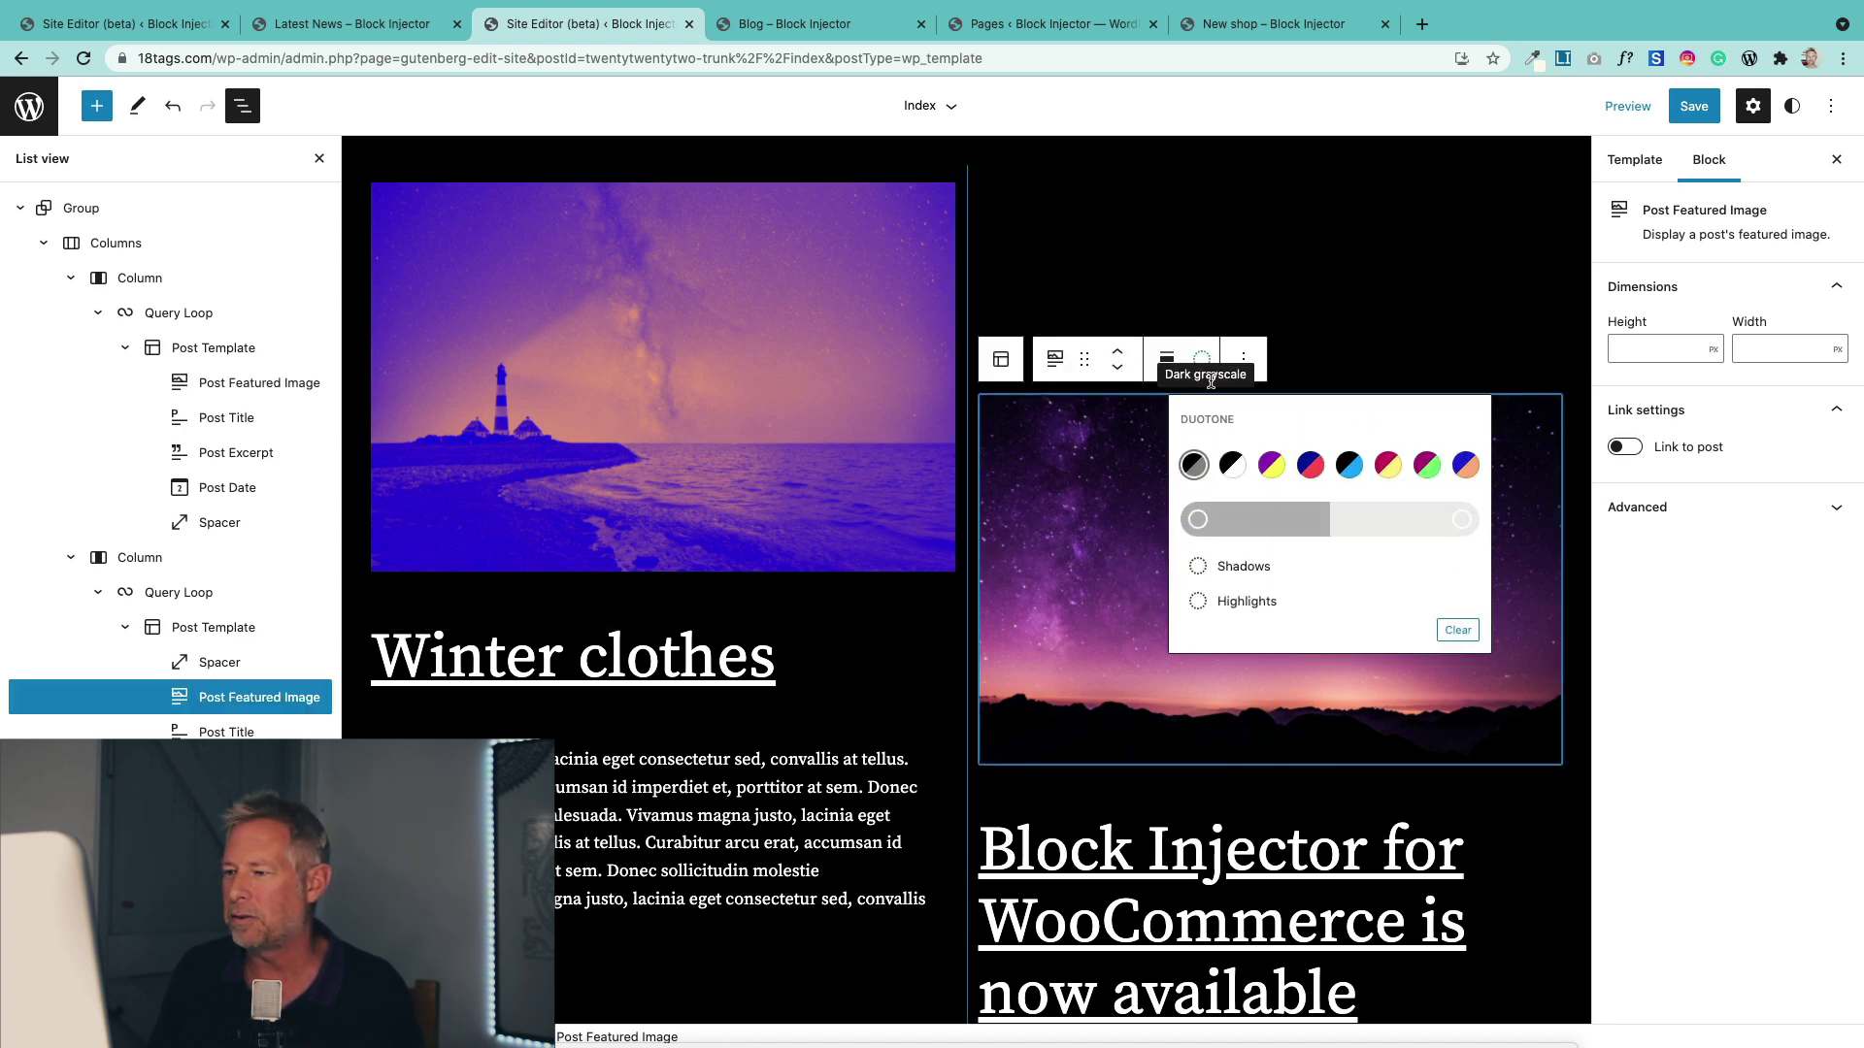
left_click(1465, 465)
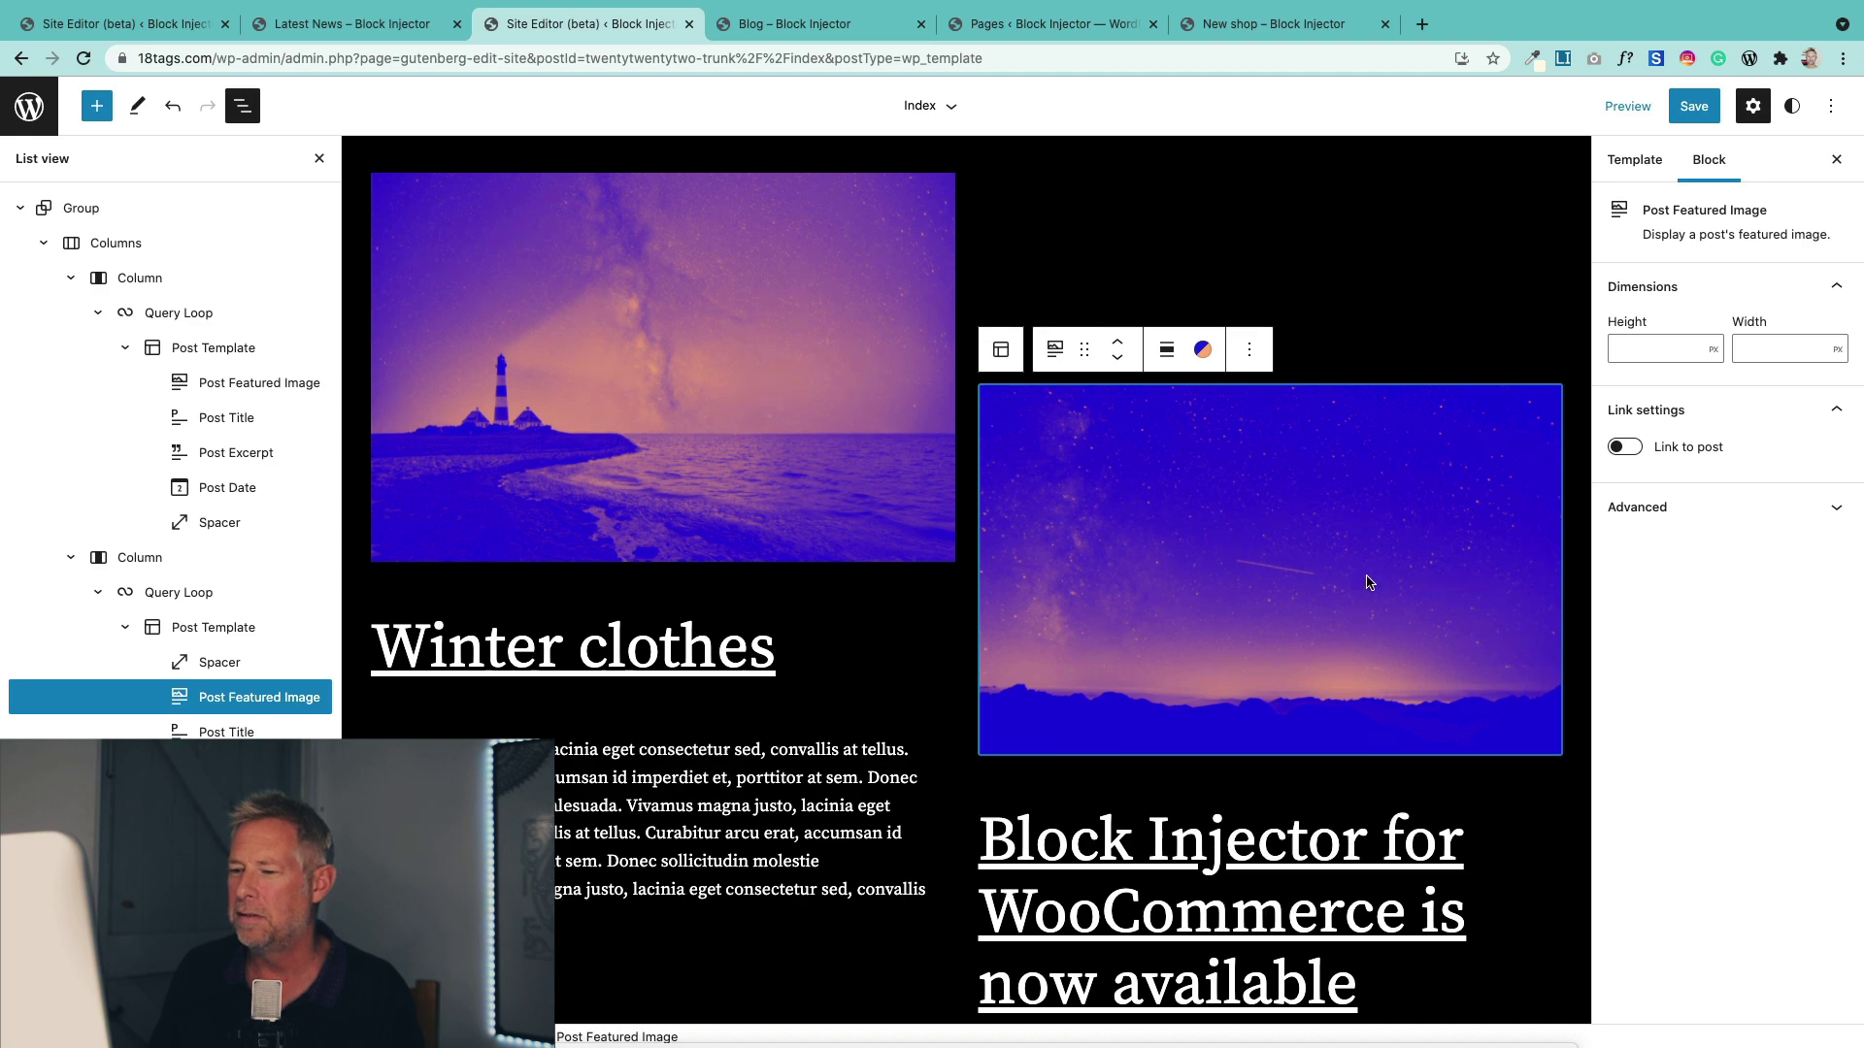
Save the Index template and examine the blue and orange duotone images throughout the reloaded live blog page.
scroll(1365, 583, "down", 8)
left_click(1694, 106)
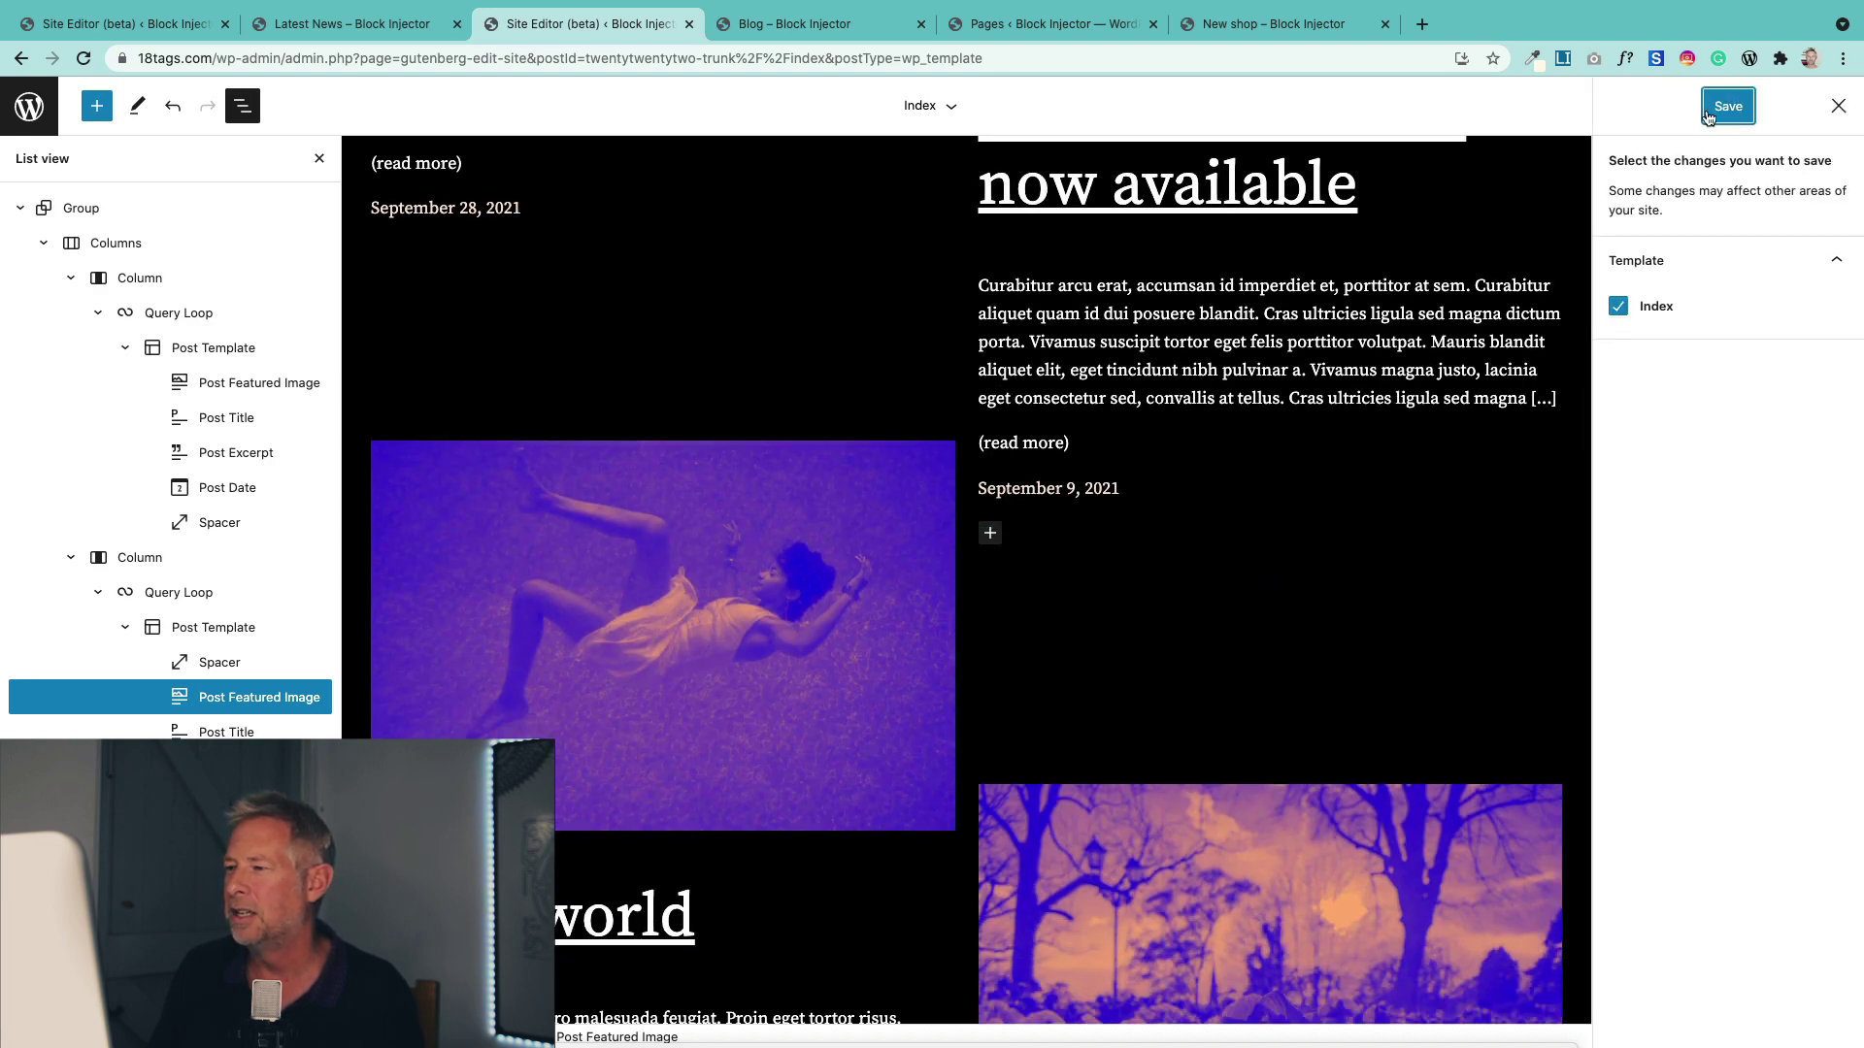
left_click(1726, 106)
left_click(872, 28)
left_click(858, 53)
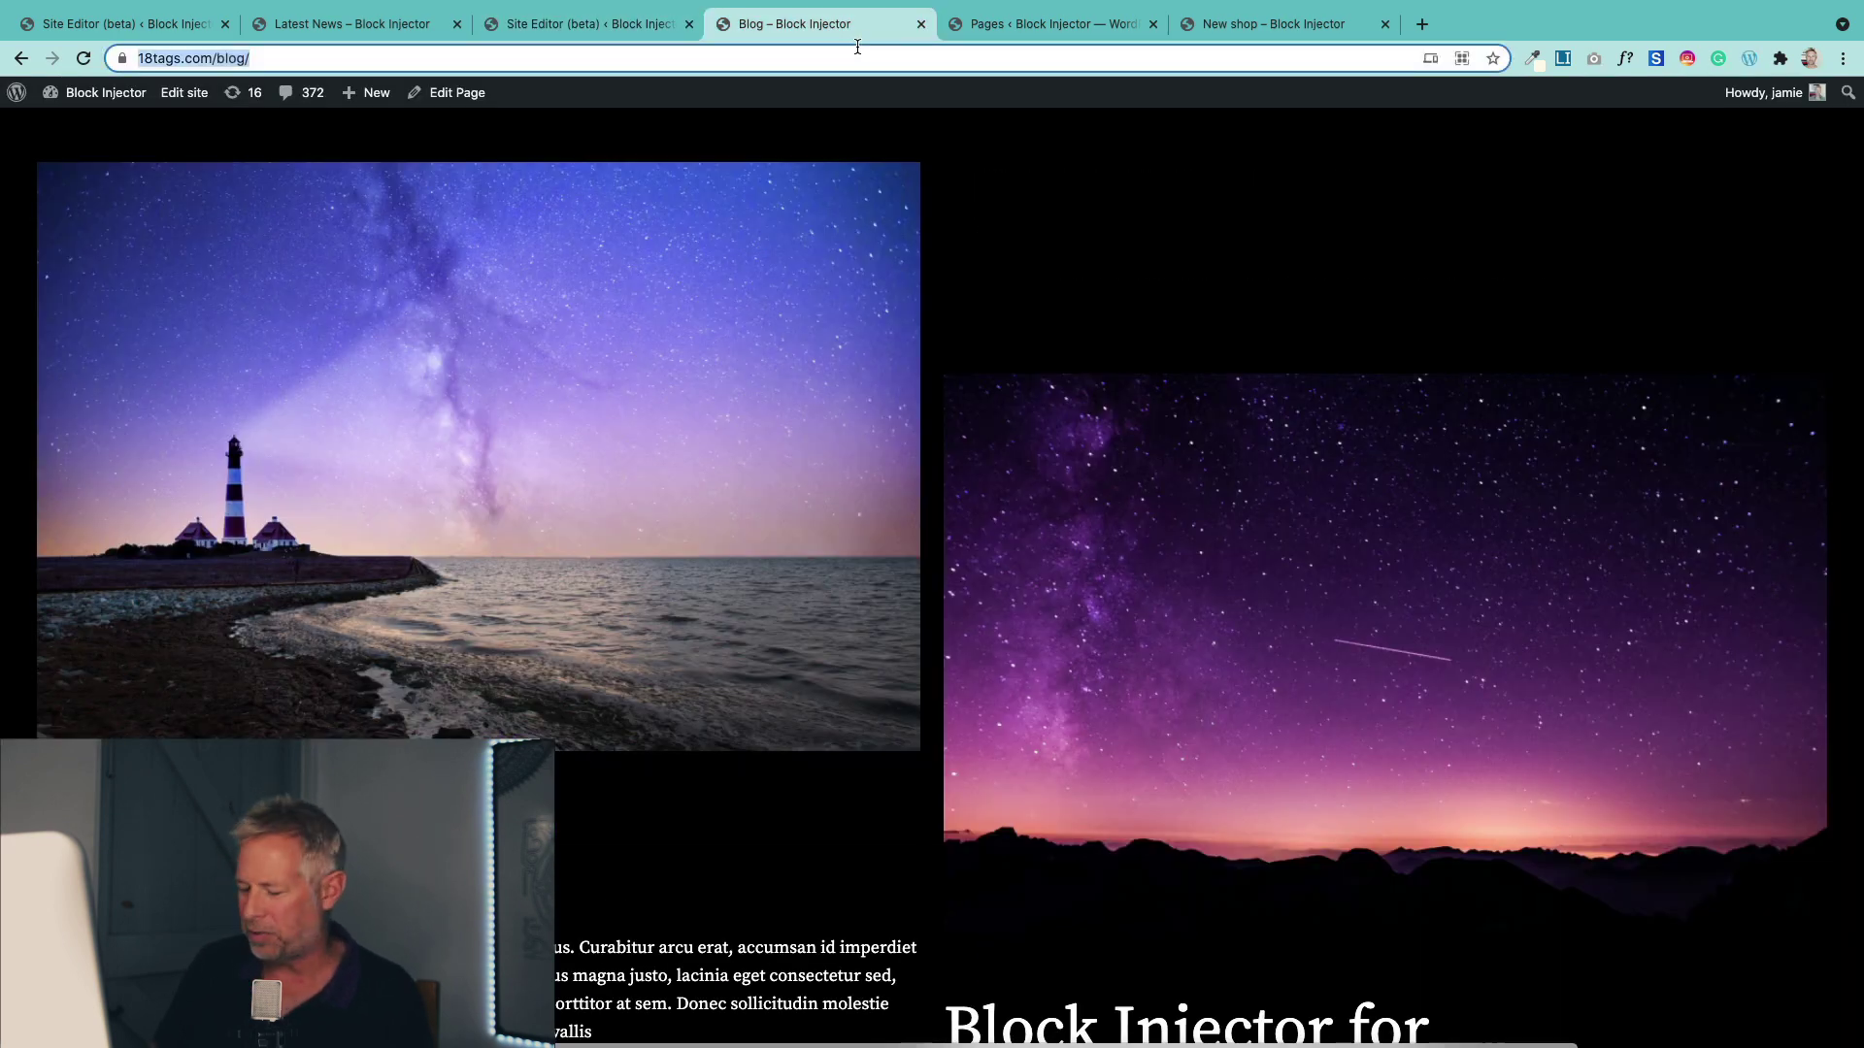
key("Return")
scroll(737, 485, "down", 10)
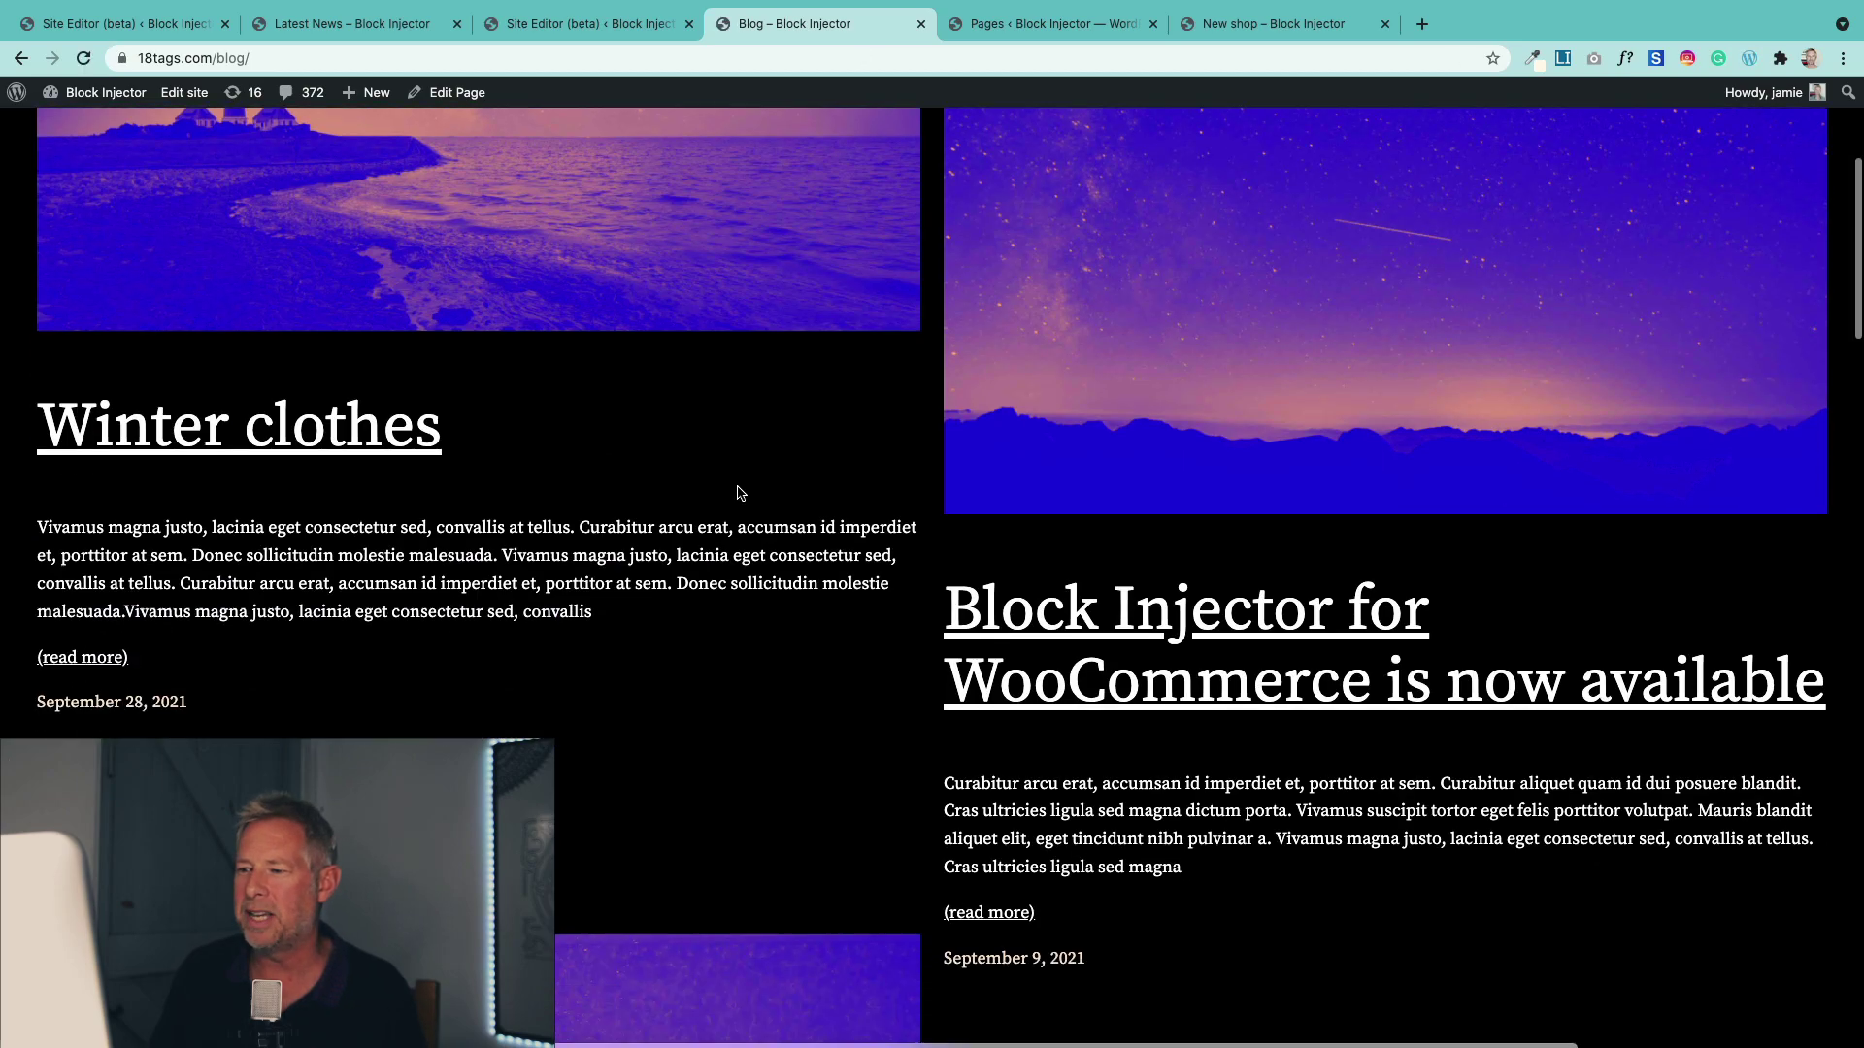
scroll(737, 493, "down", 15)
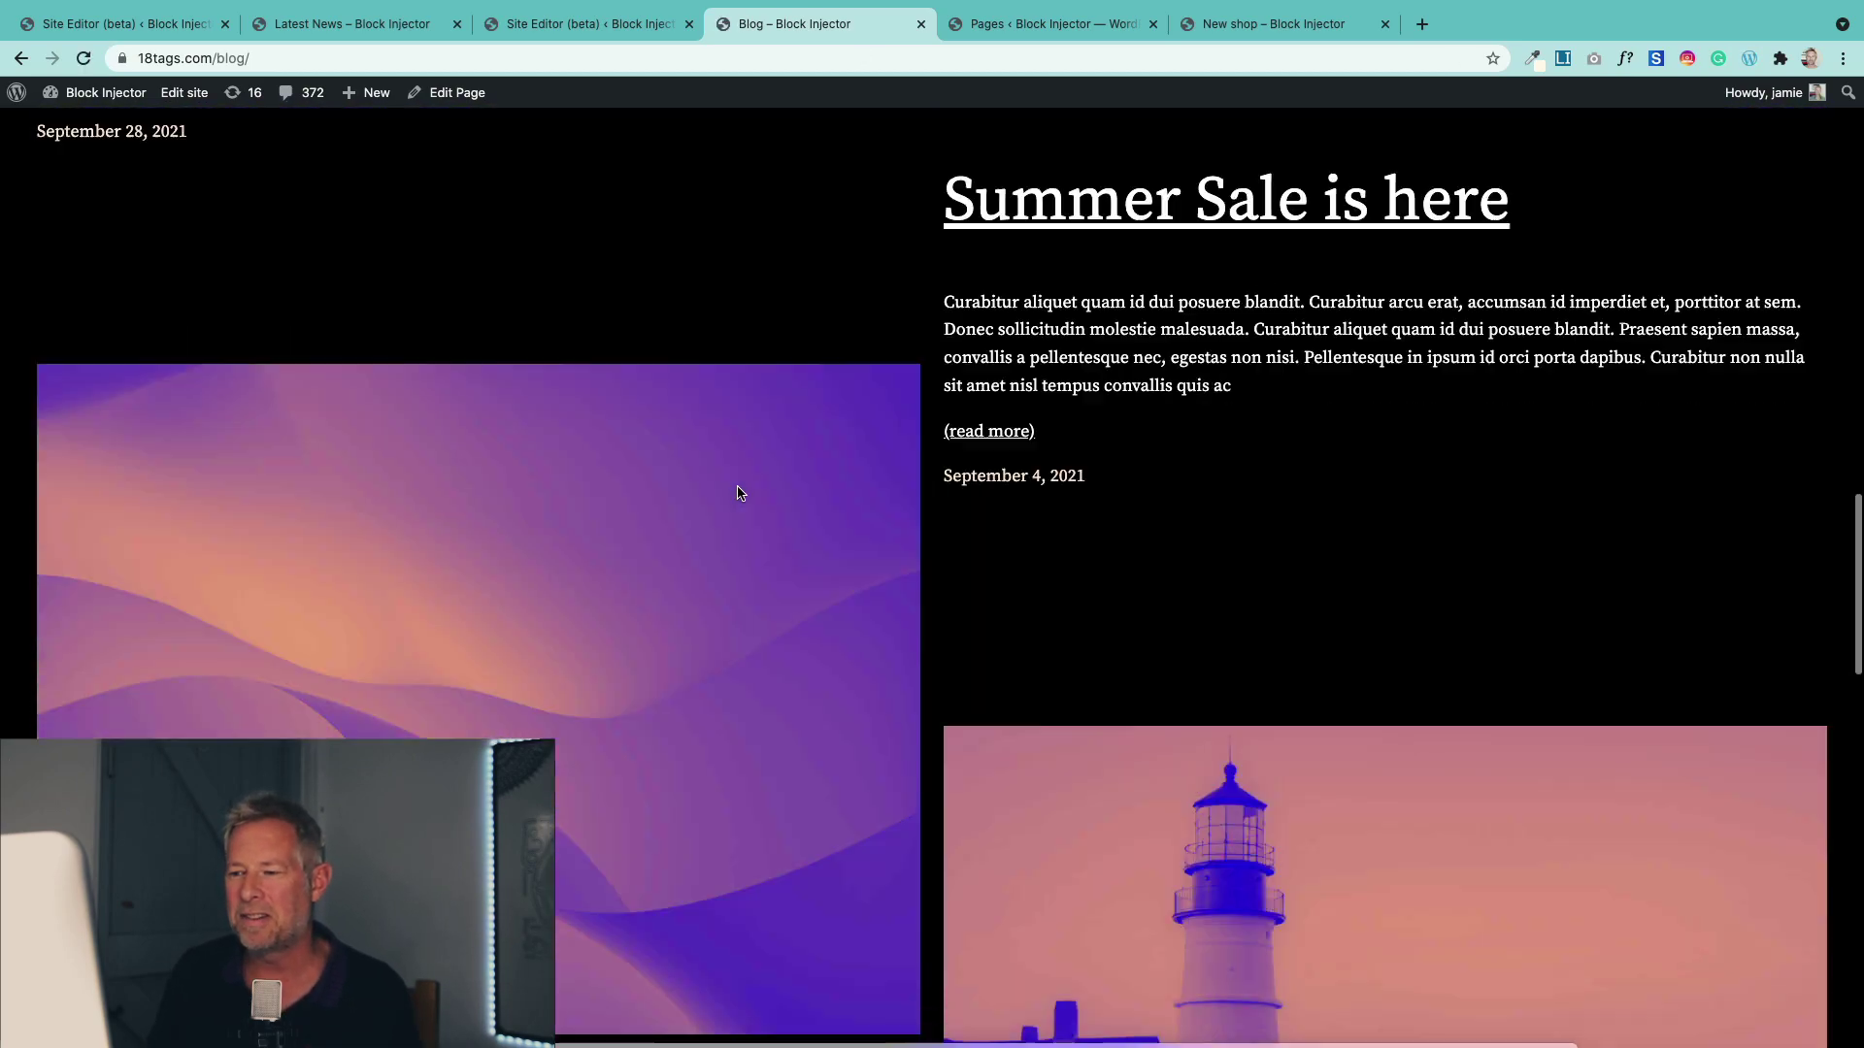
scroll(737, 494, "down", 15)
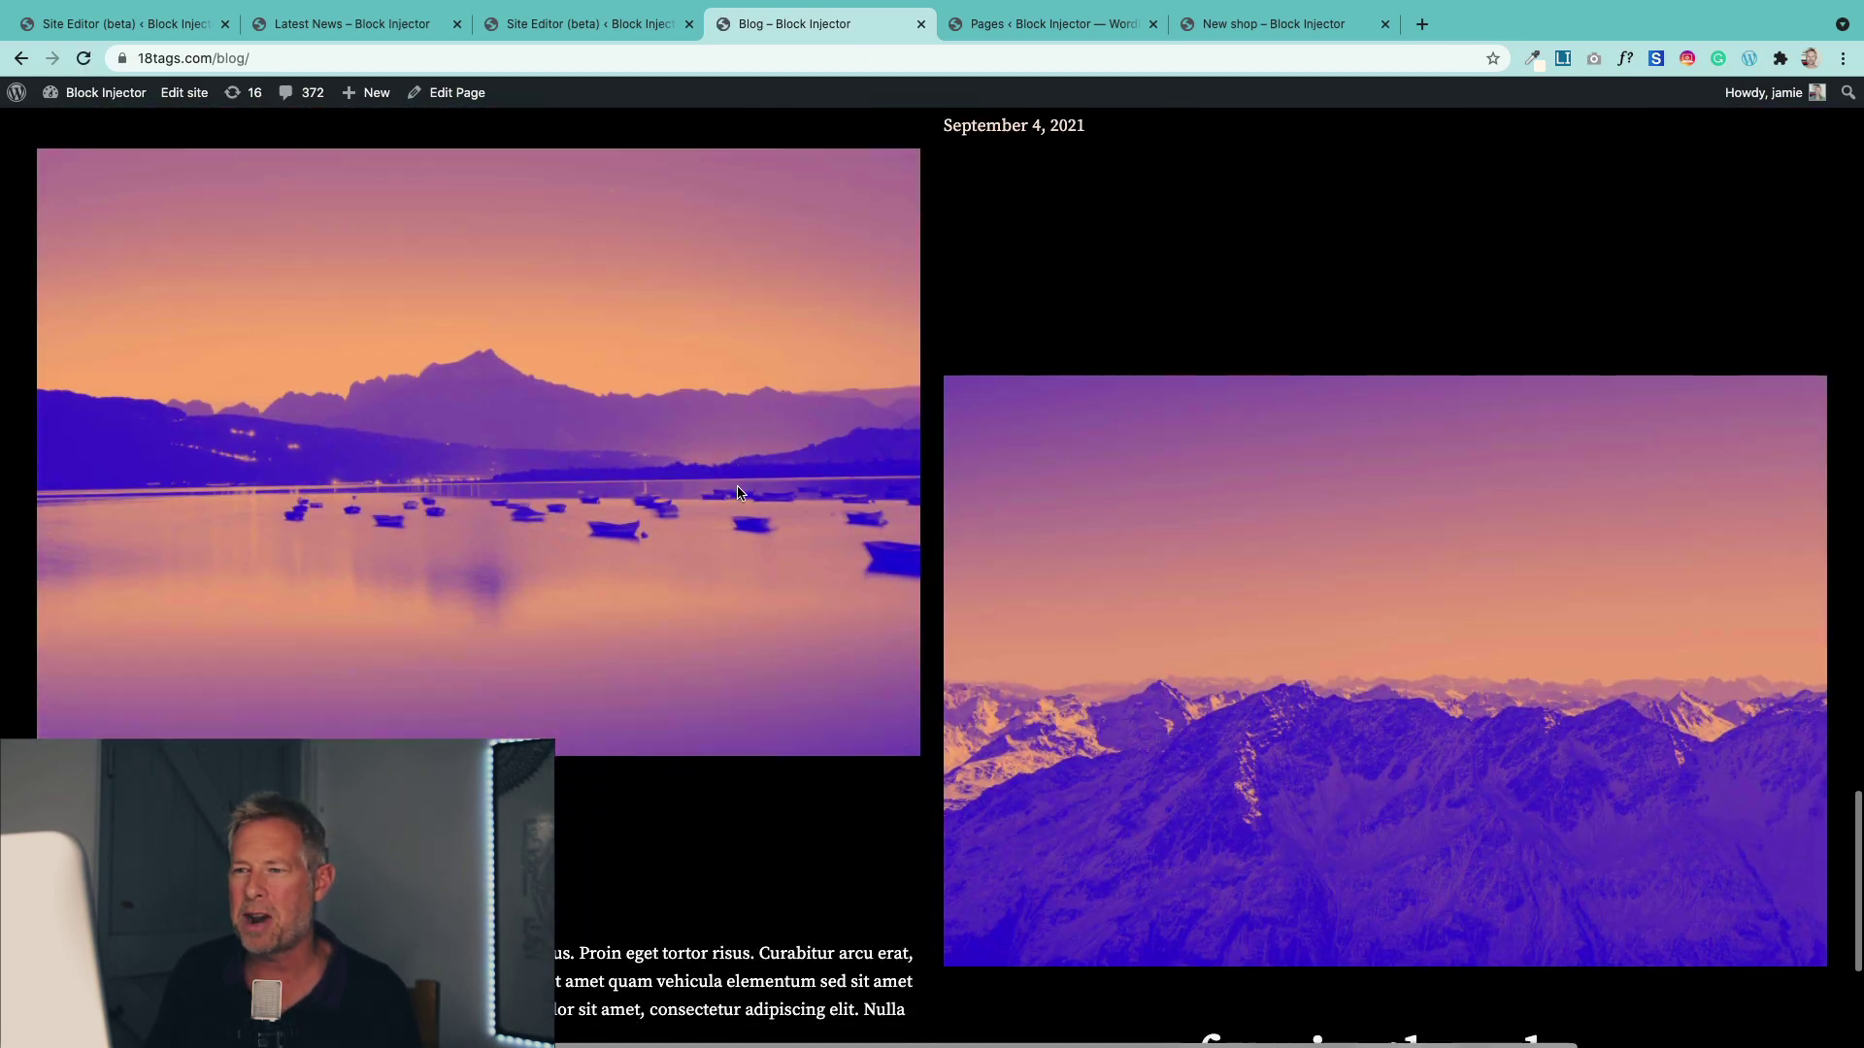
scroll(740, 493, "up", 5)
Return to the site editor and switch the first column's Post Featured Image to the Grayscale duotone preset.
left_click(586, 33)
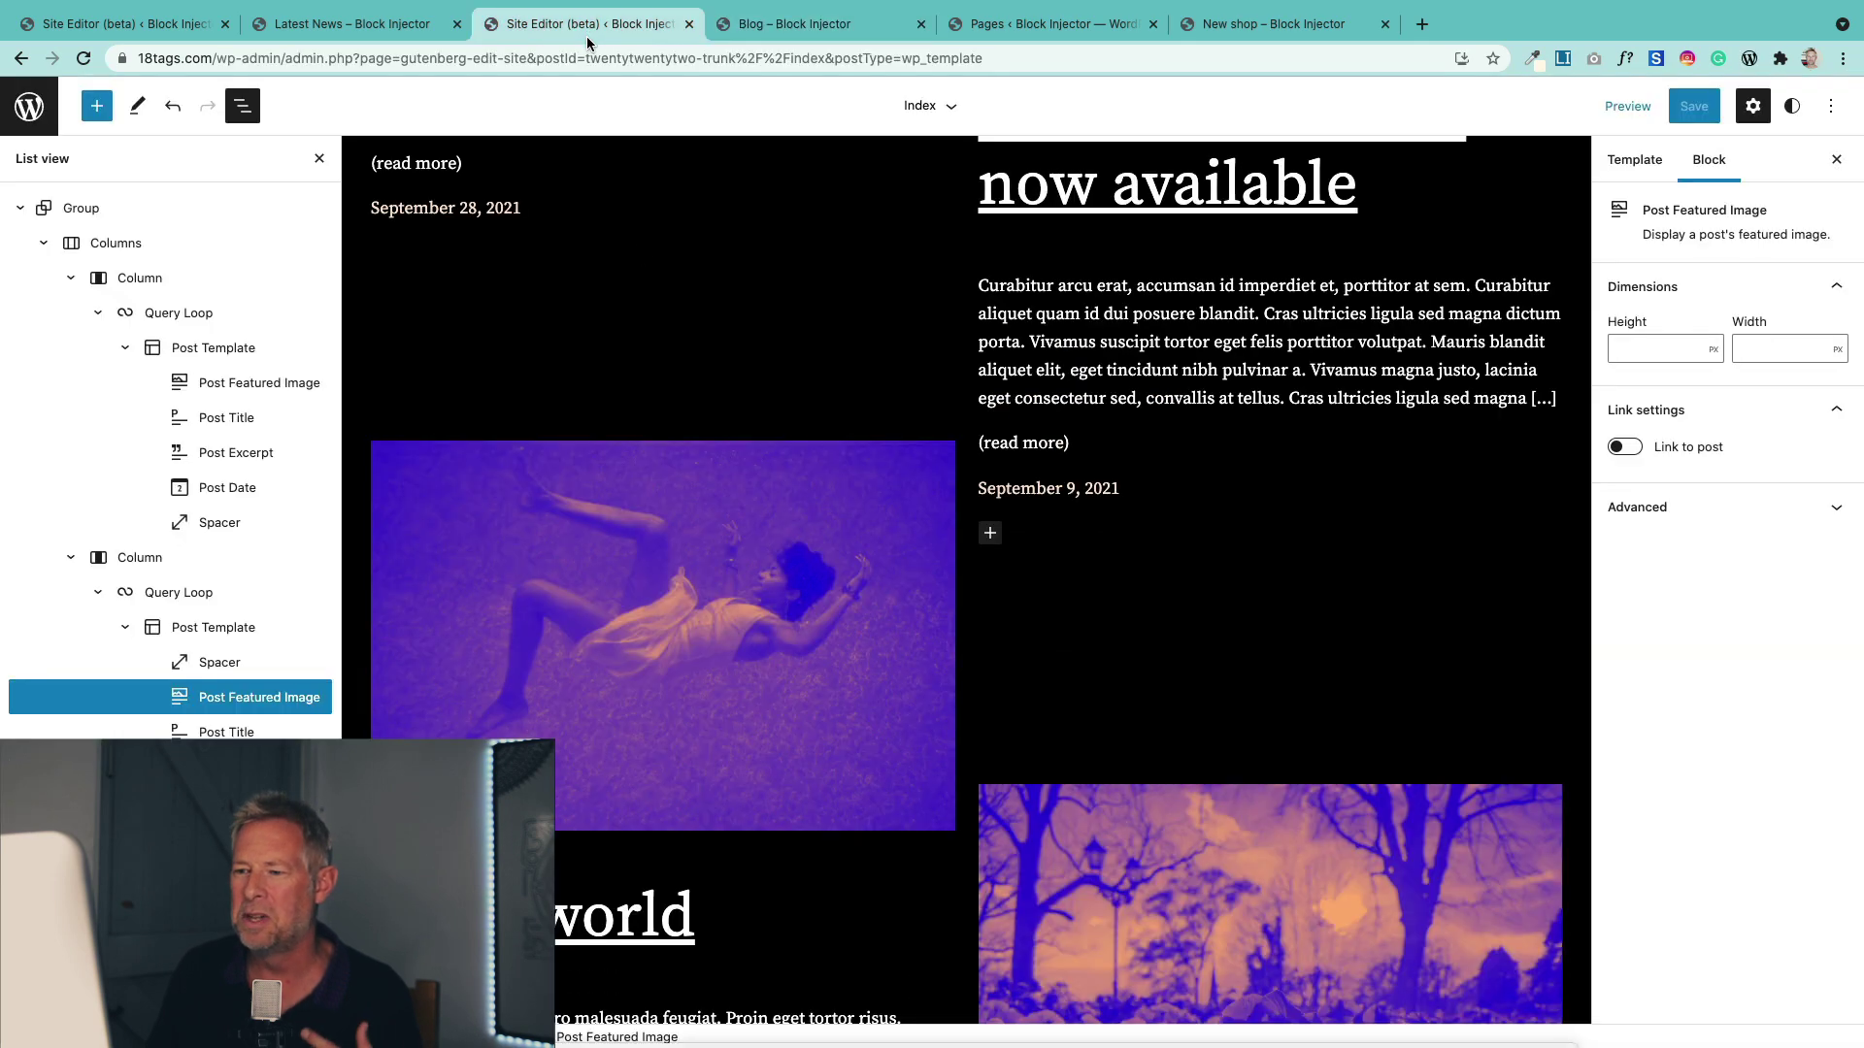
left_click(680, 499)
left_click(681, 532)
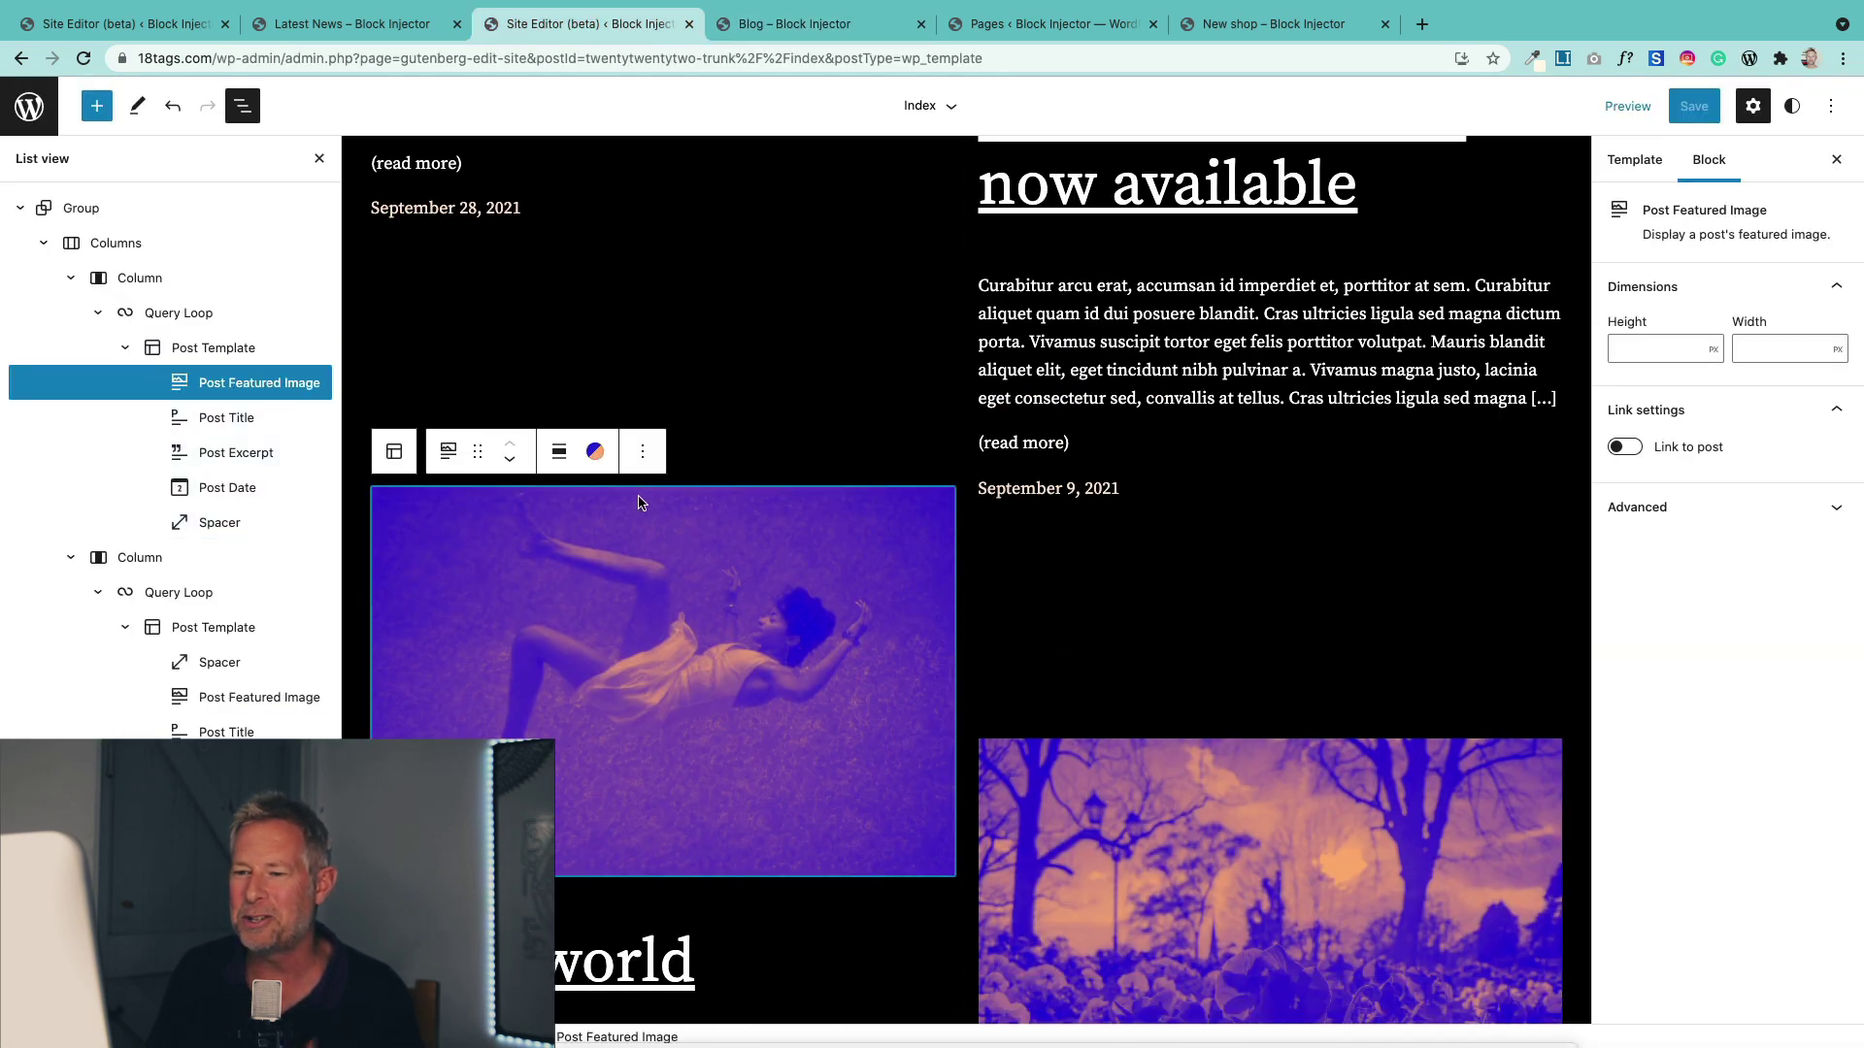
left_click(596, 454)
left_click(628, 566)
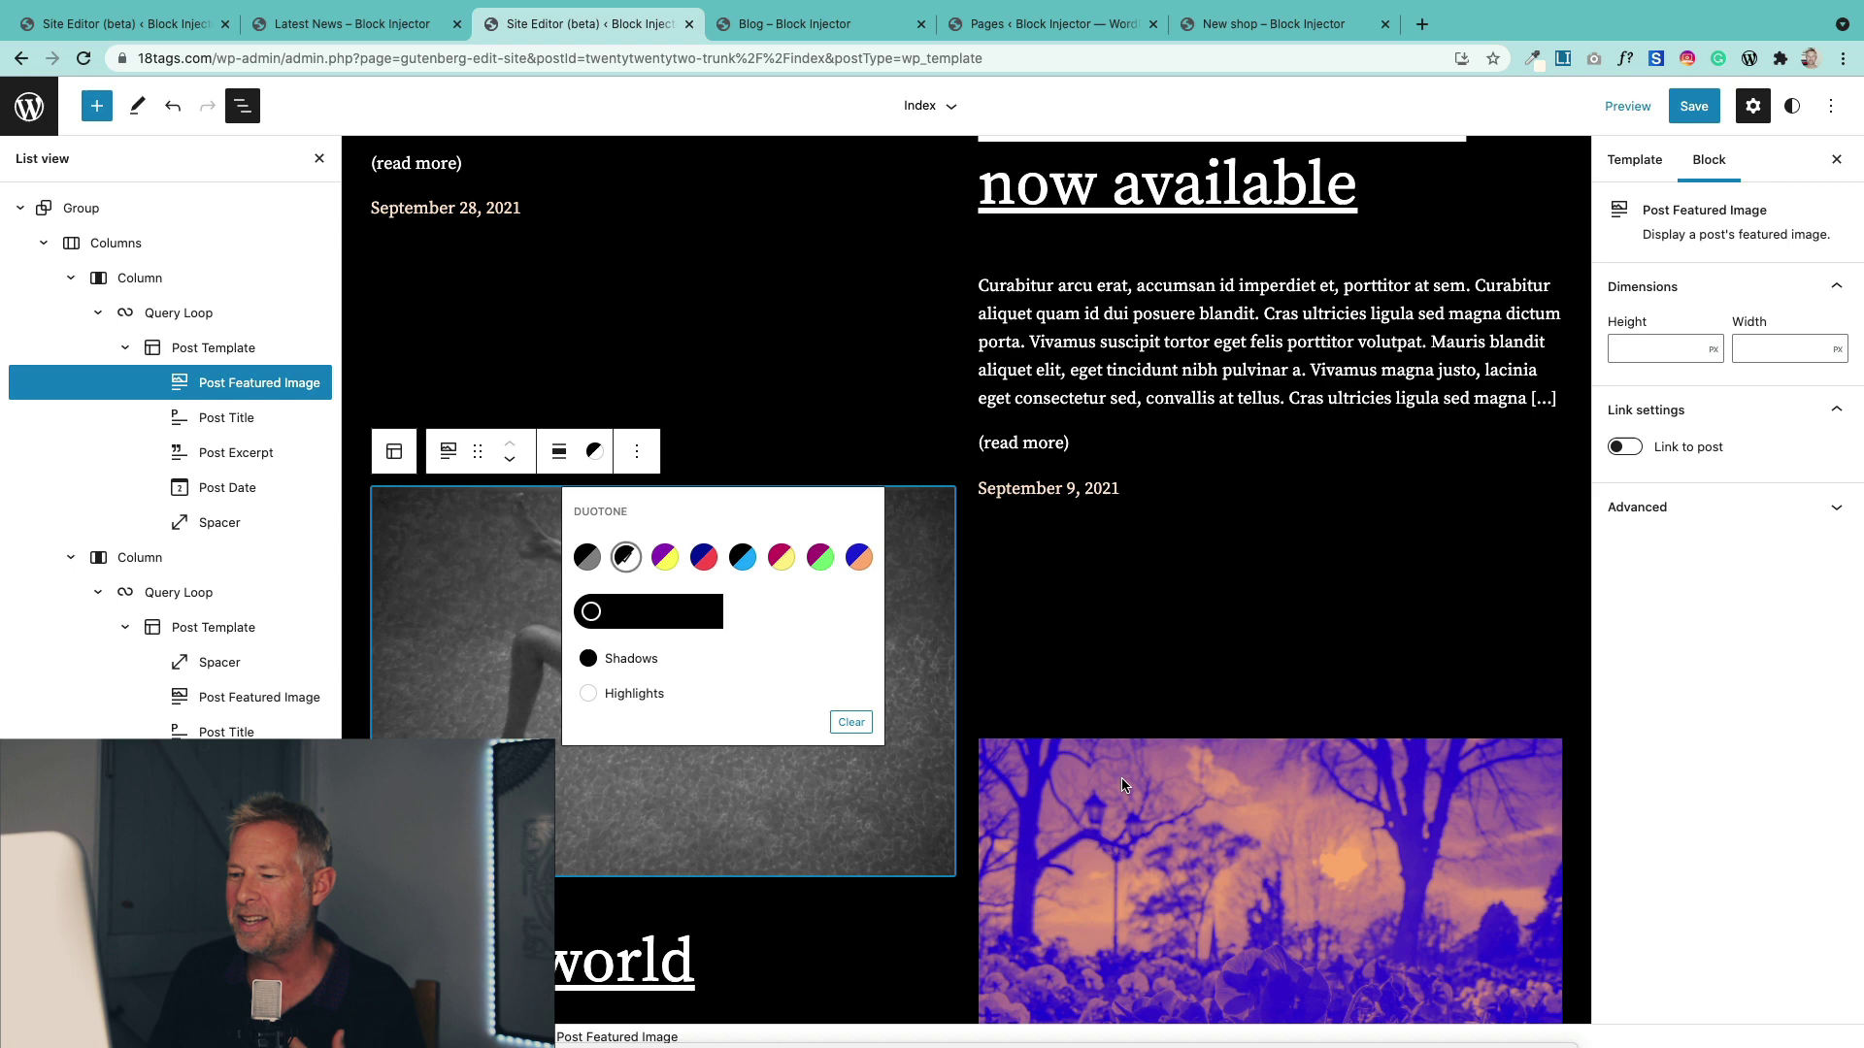
Switch the second column's Post Featured Image to the Grayscale duotone preset and save the Index template.
left_click(1209, 796)
left_click(1176, 800)
left_click(1203, 749)
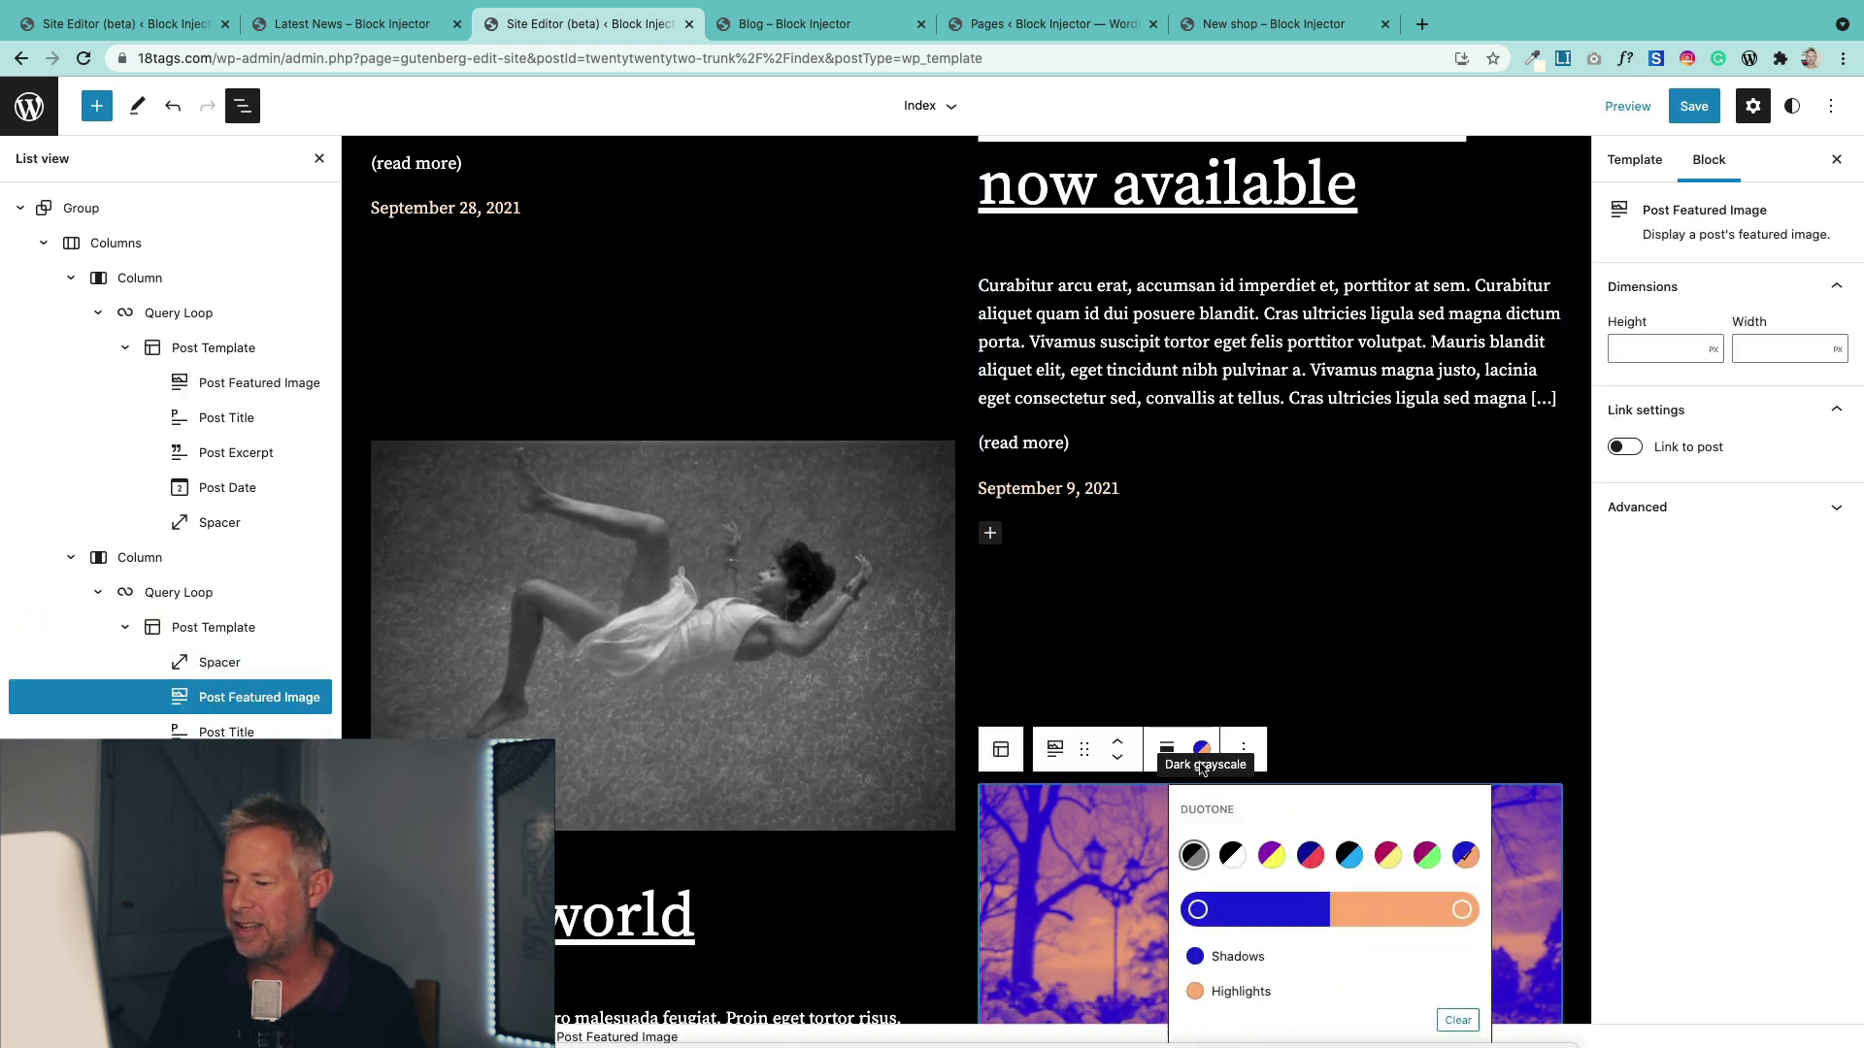
left_click(1233, 854)
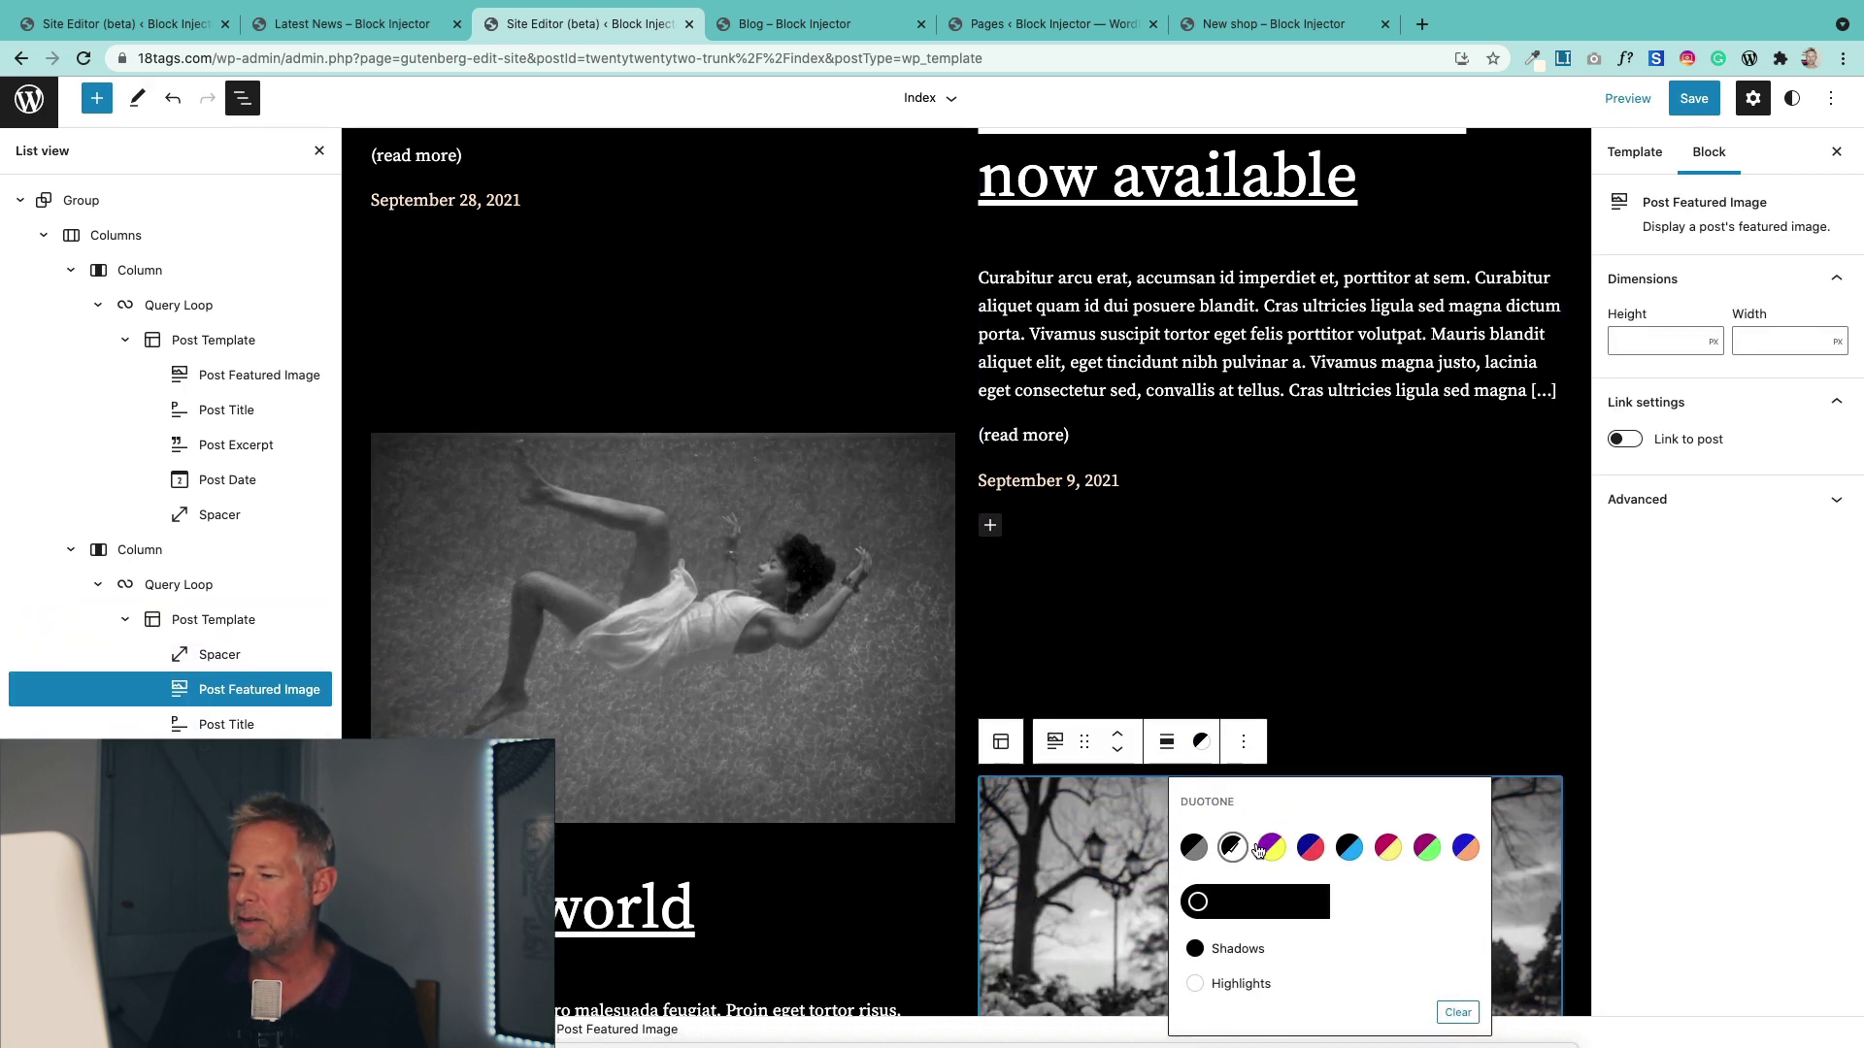
scroll(1291, 595, "down", 6)
scroll(1294, 595, "down", 4)
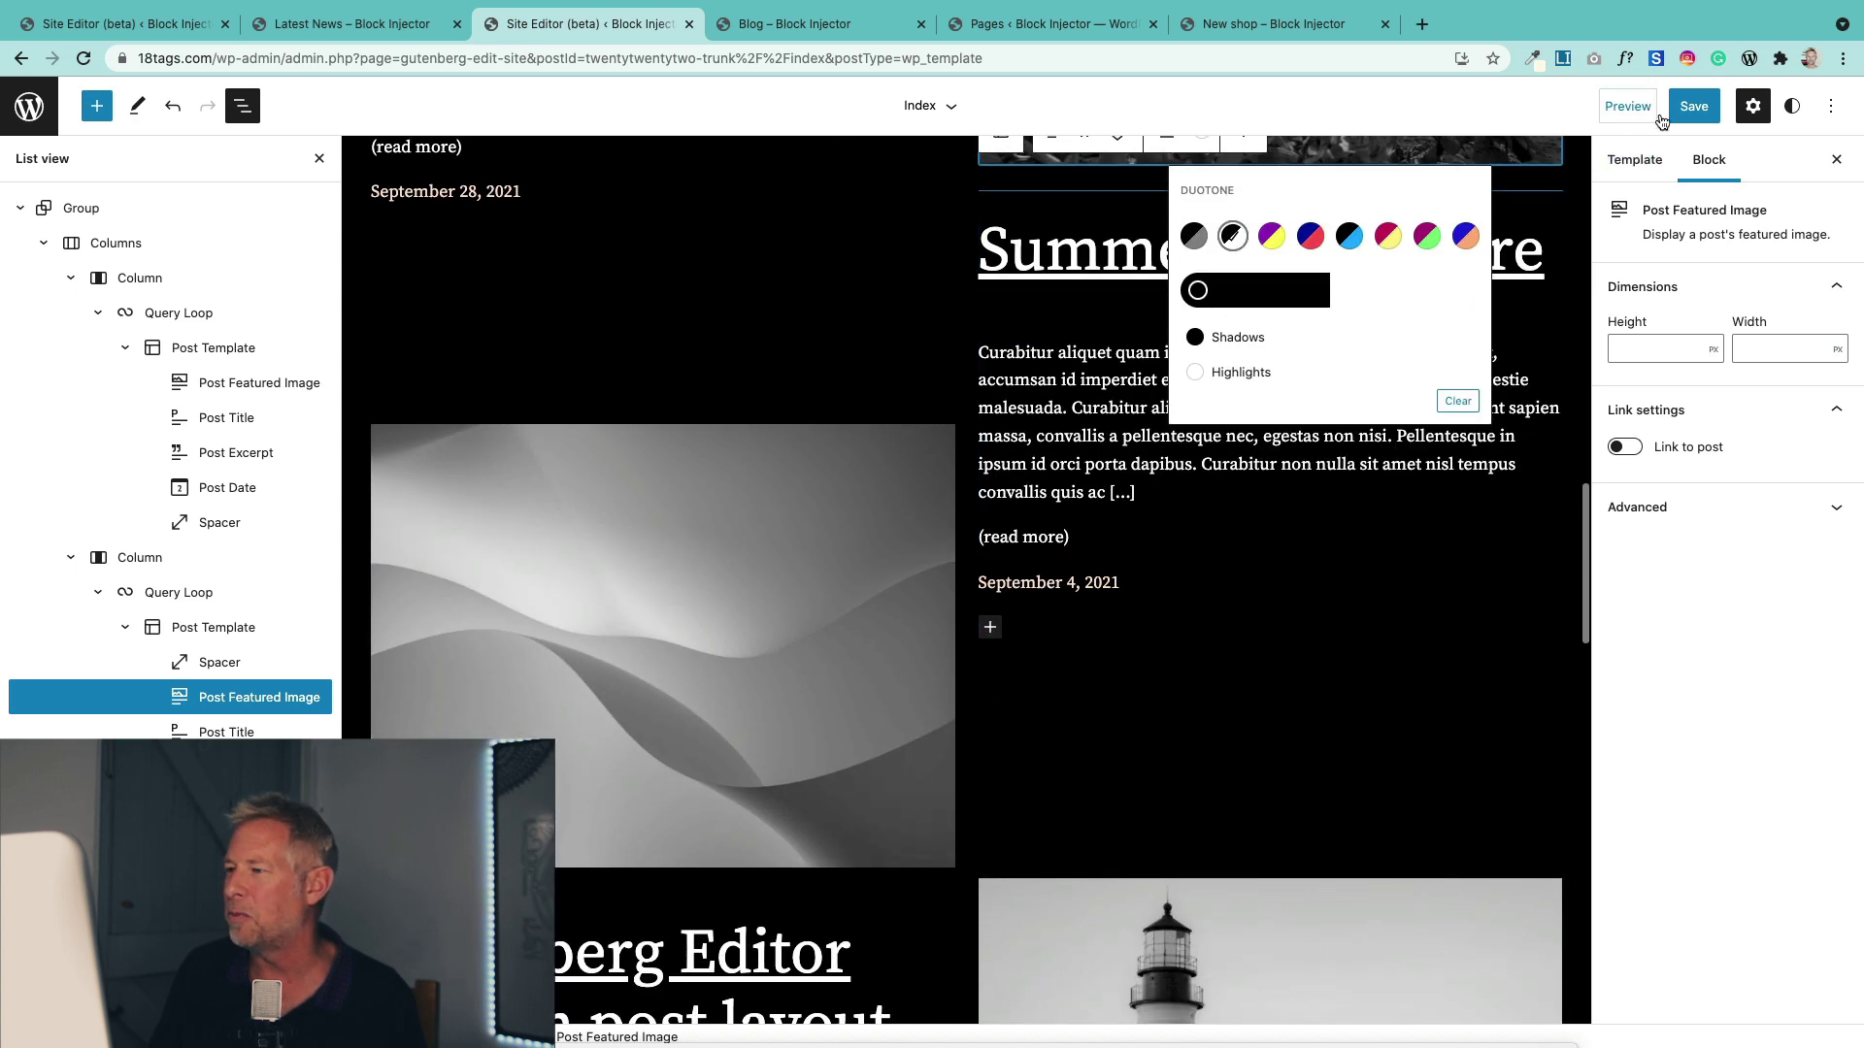
left_click(1692, 105)
left_click(1747, 111)
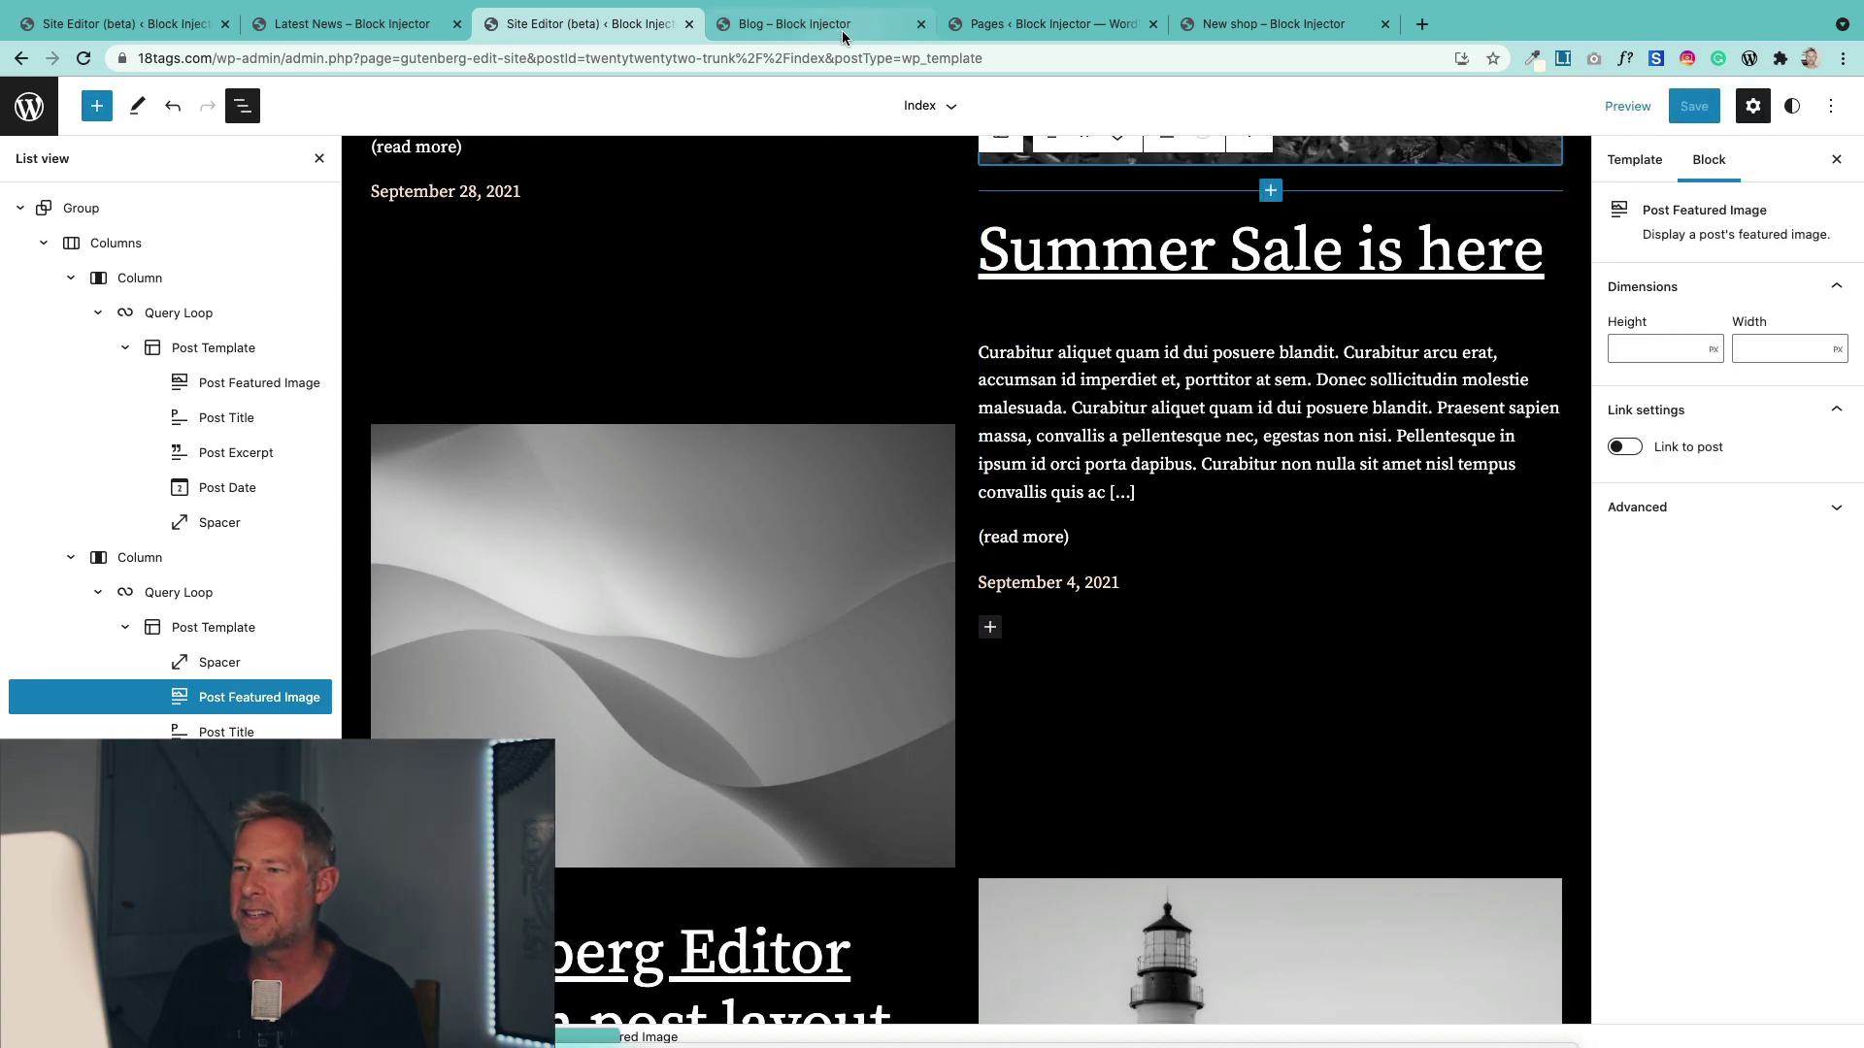
Reload the live blog page and examine the grayscale featured images throughout both staggered columns.
left_click(837, 29)
left_click(835, 60)
key("Return")
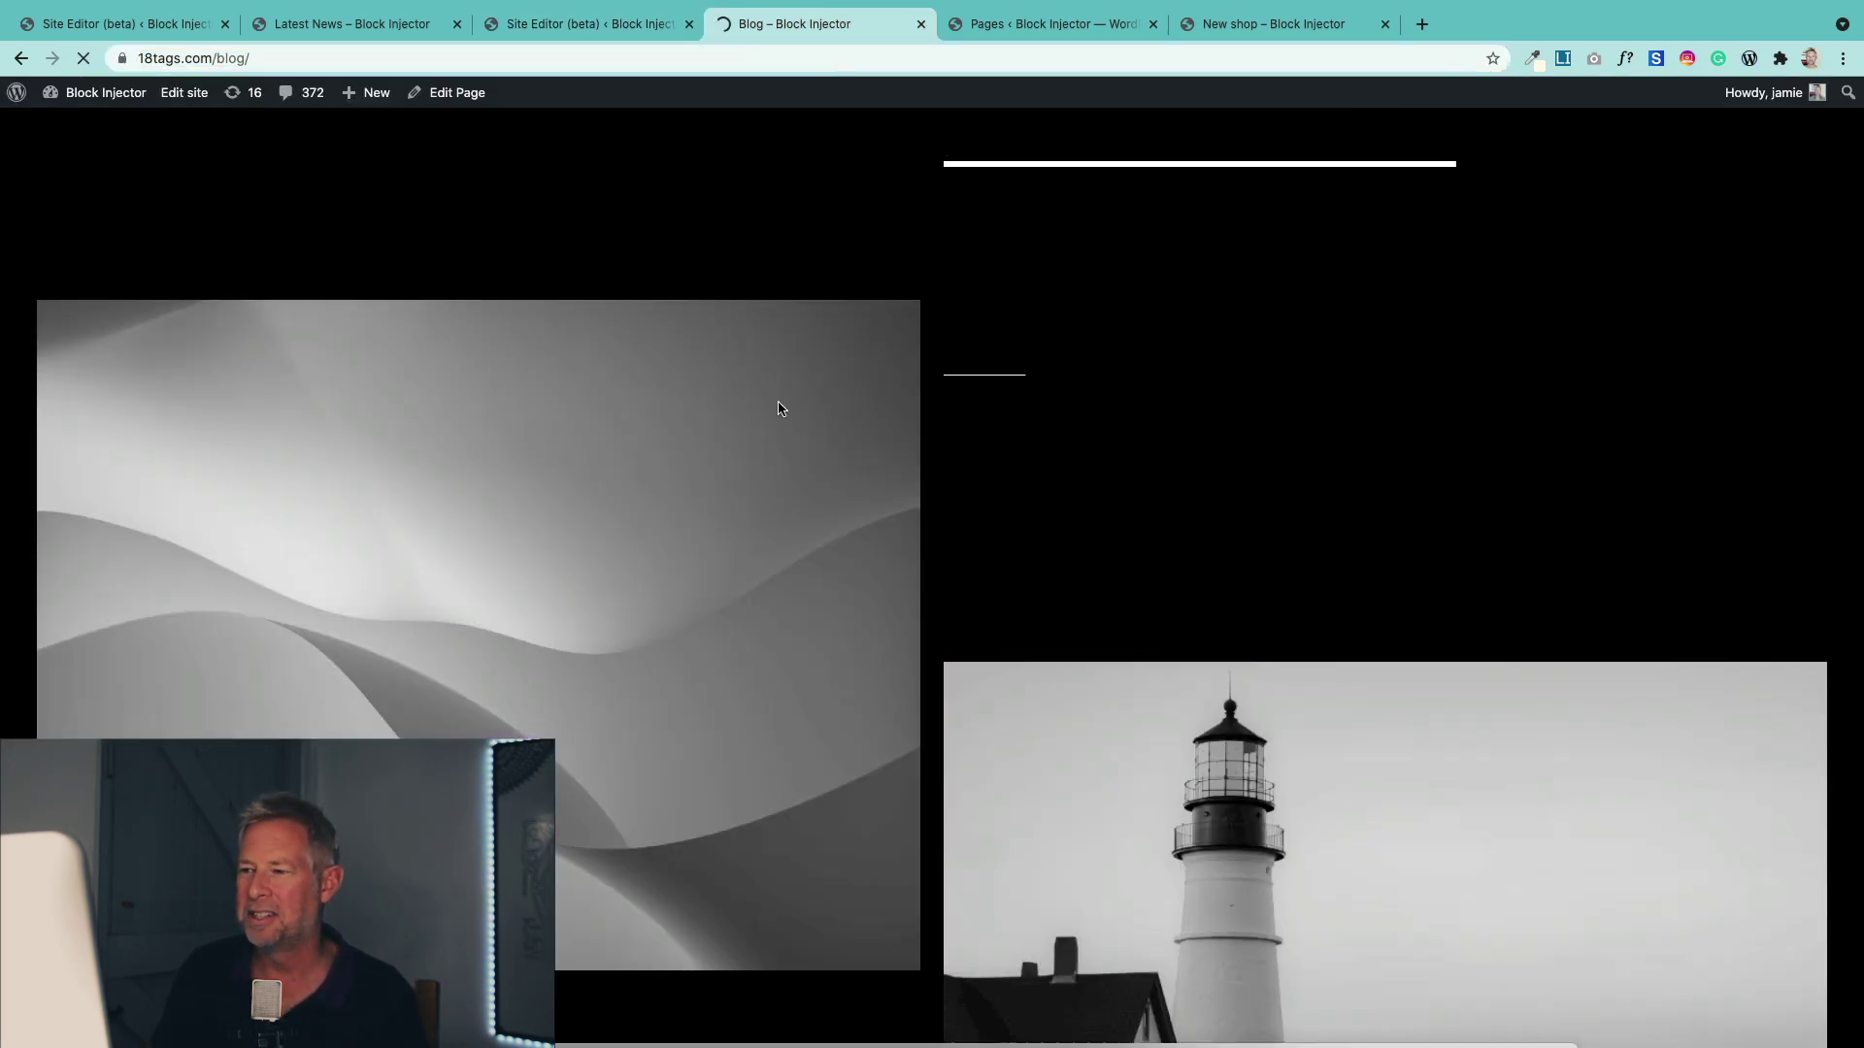
scroll(835, 533, "down", 9)
scroll(836, 529, "down", 11)
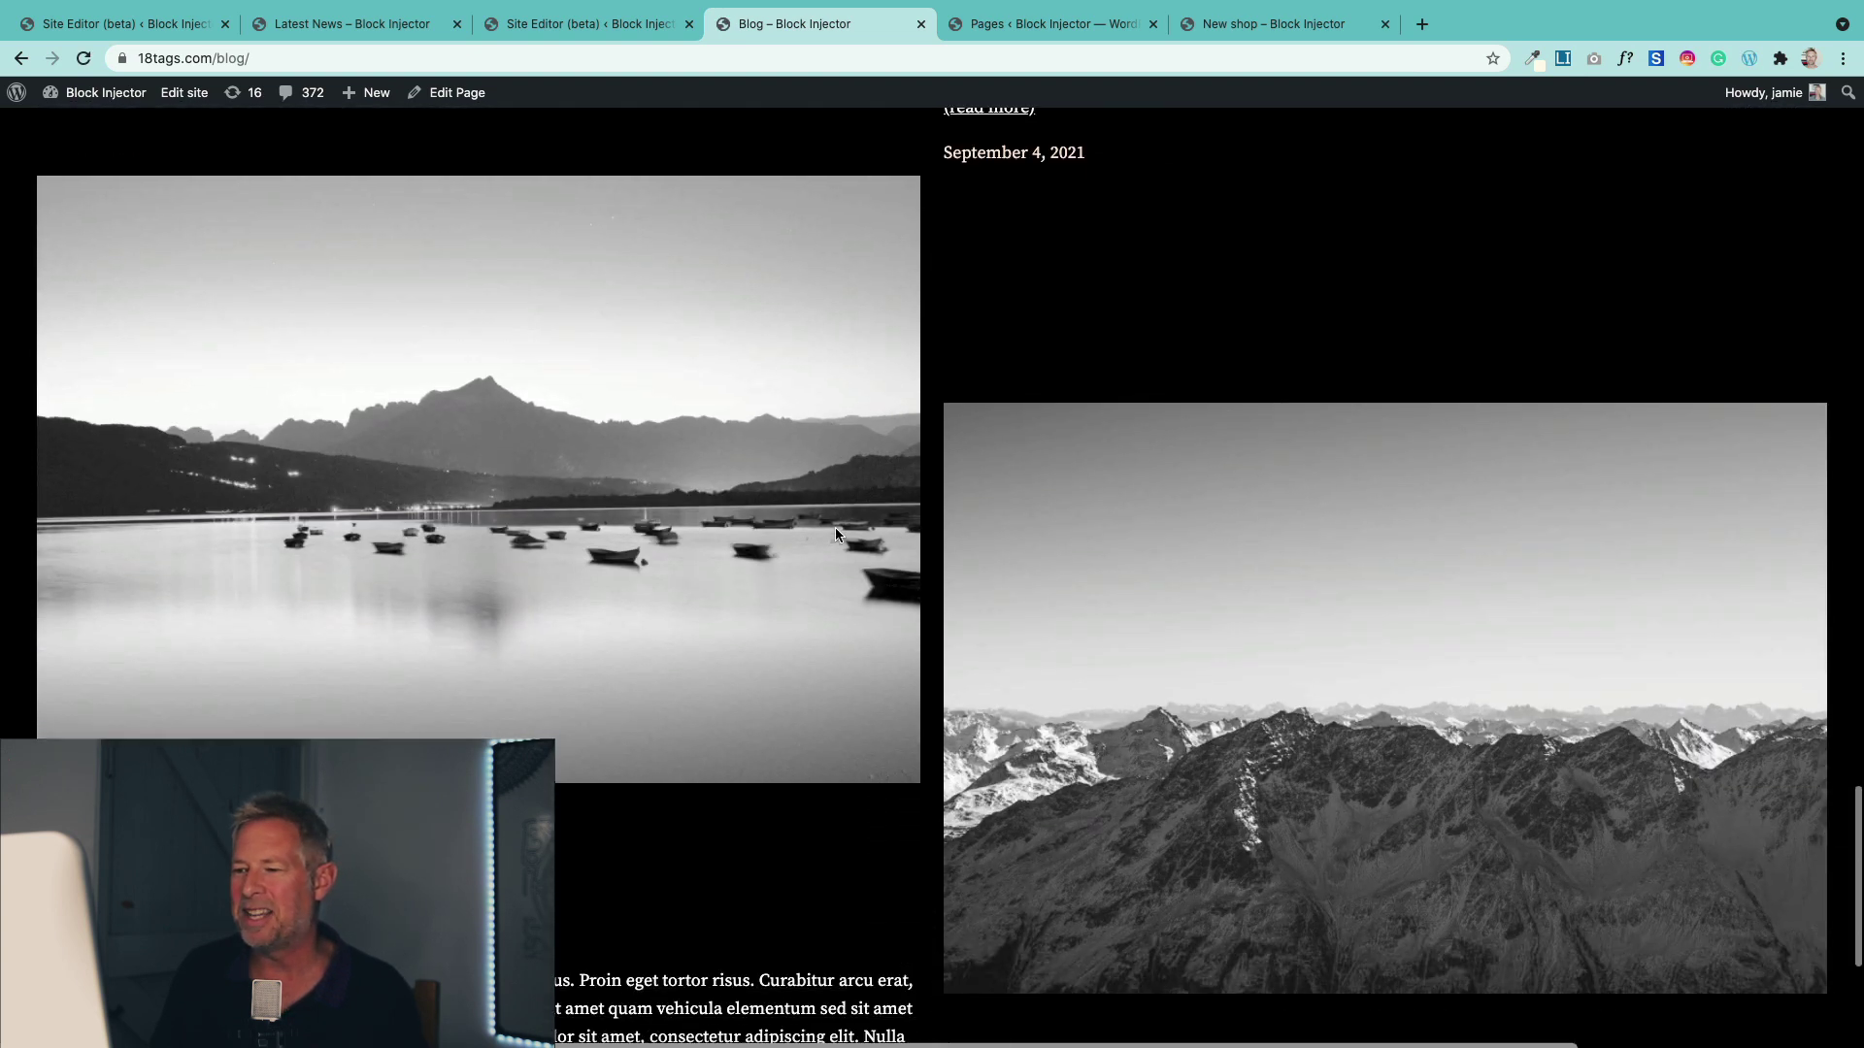
scroll(836, 535, "up", 15)
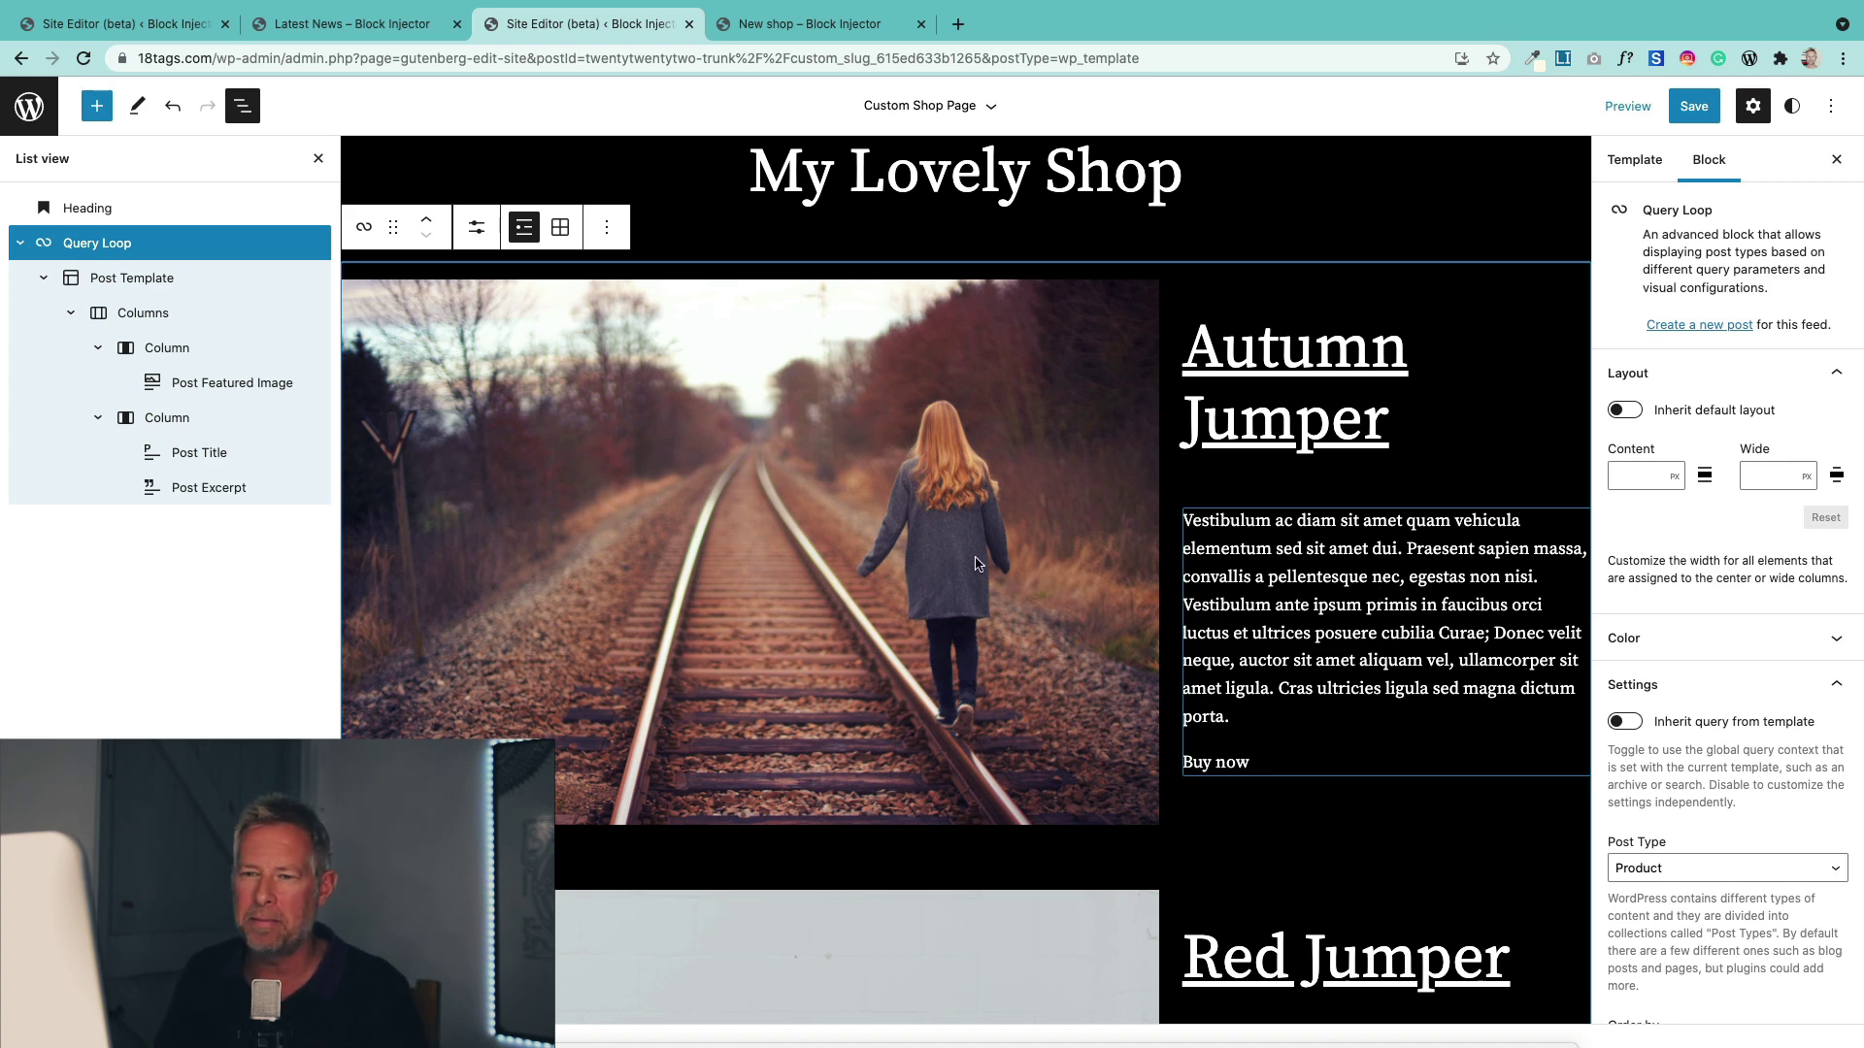
Review the post type options for the Query Loop in the Custom Shop Page template, keeping Product selected.
scroll(676, 230, "down", 2)
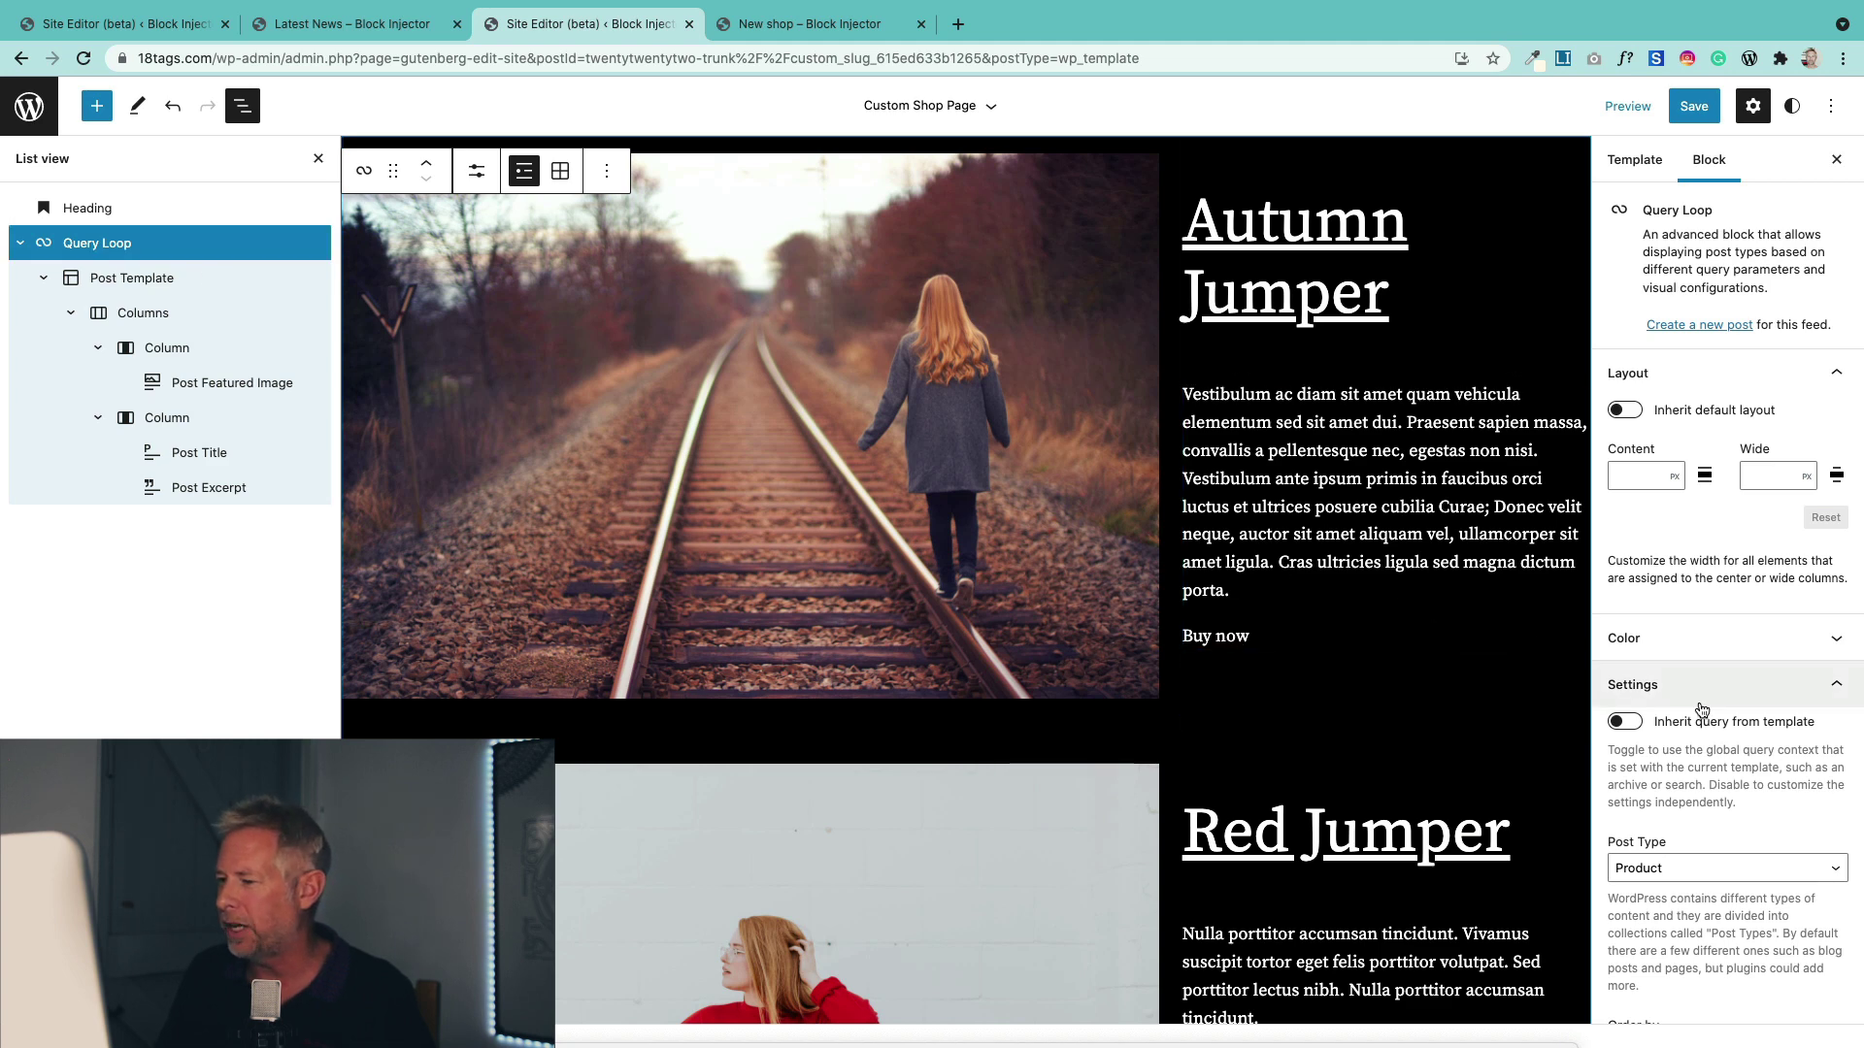
scroll(1701, 718, "down", 5)
left_click(1709, 556)
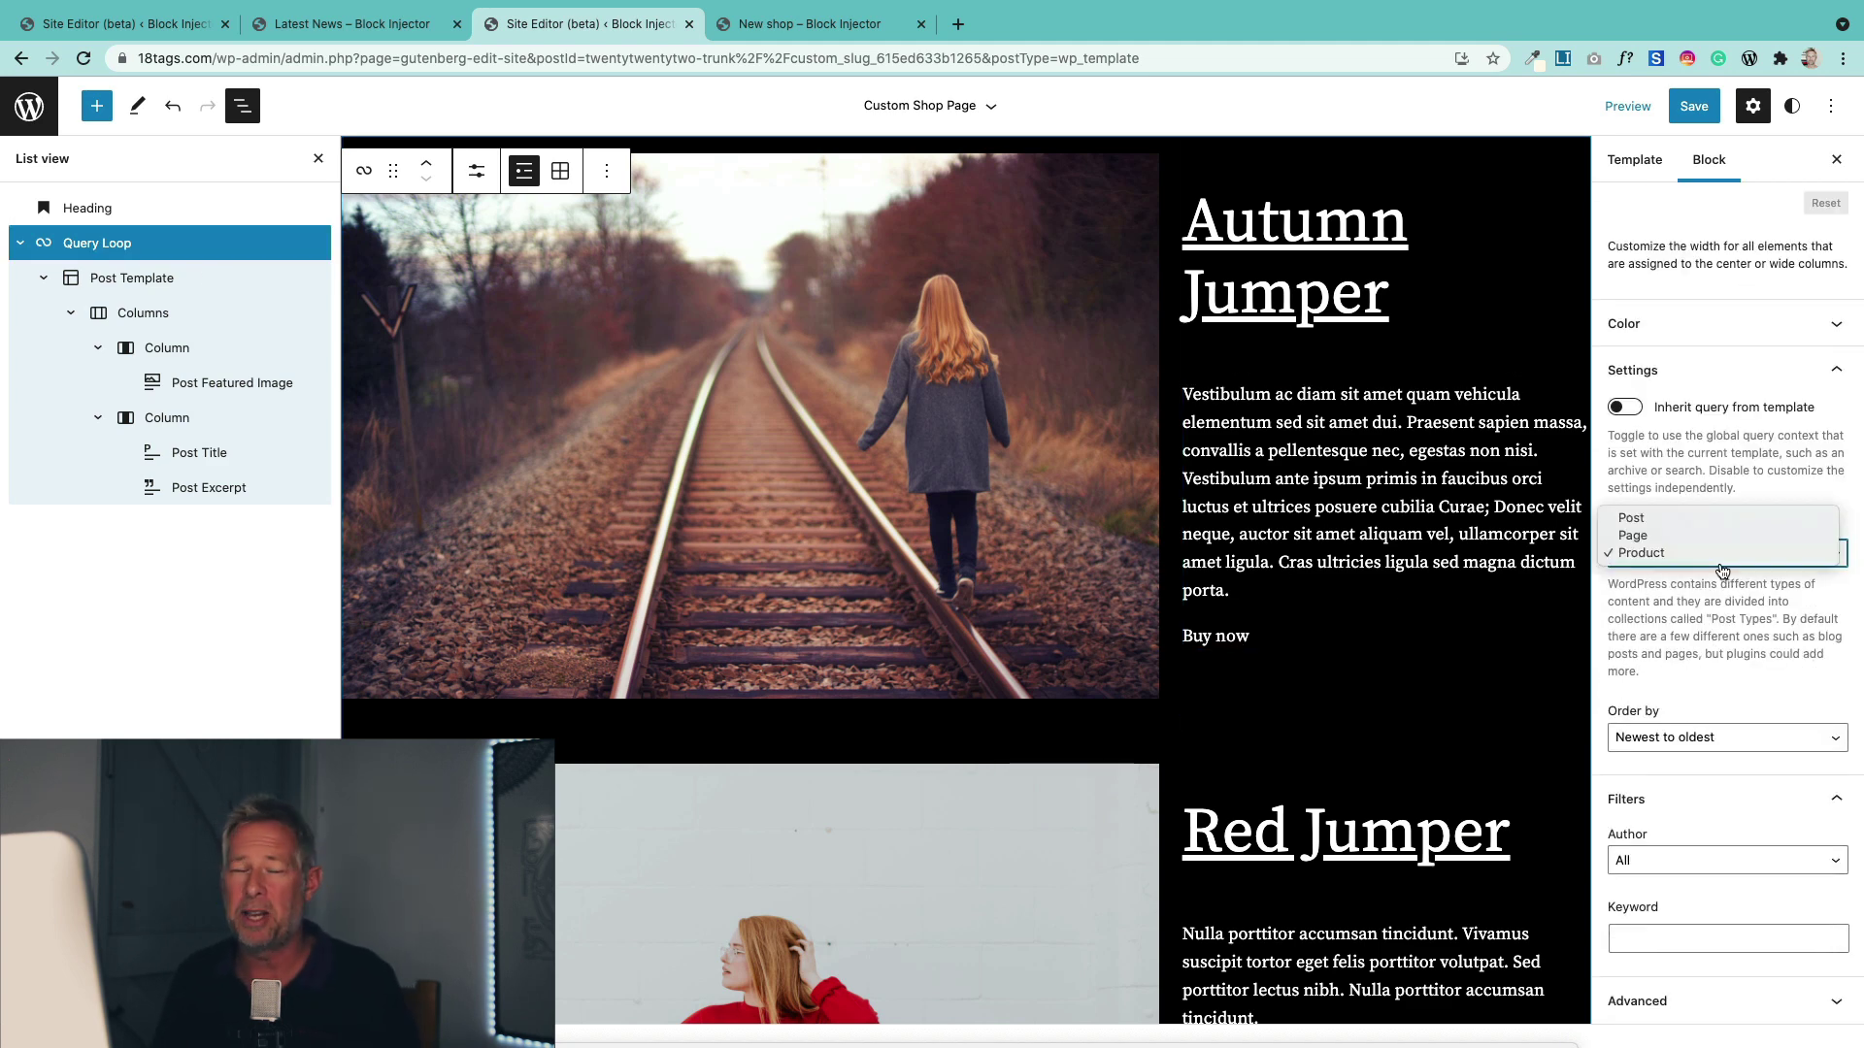
left_click(1650, 553)
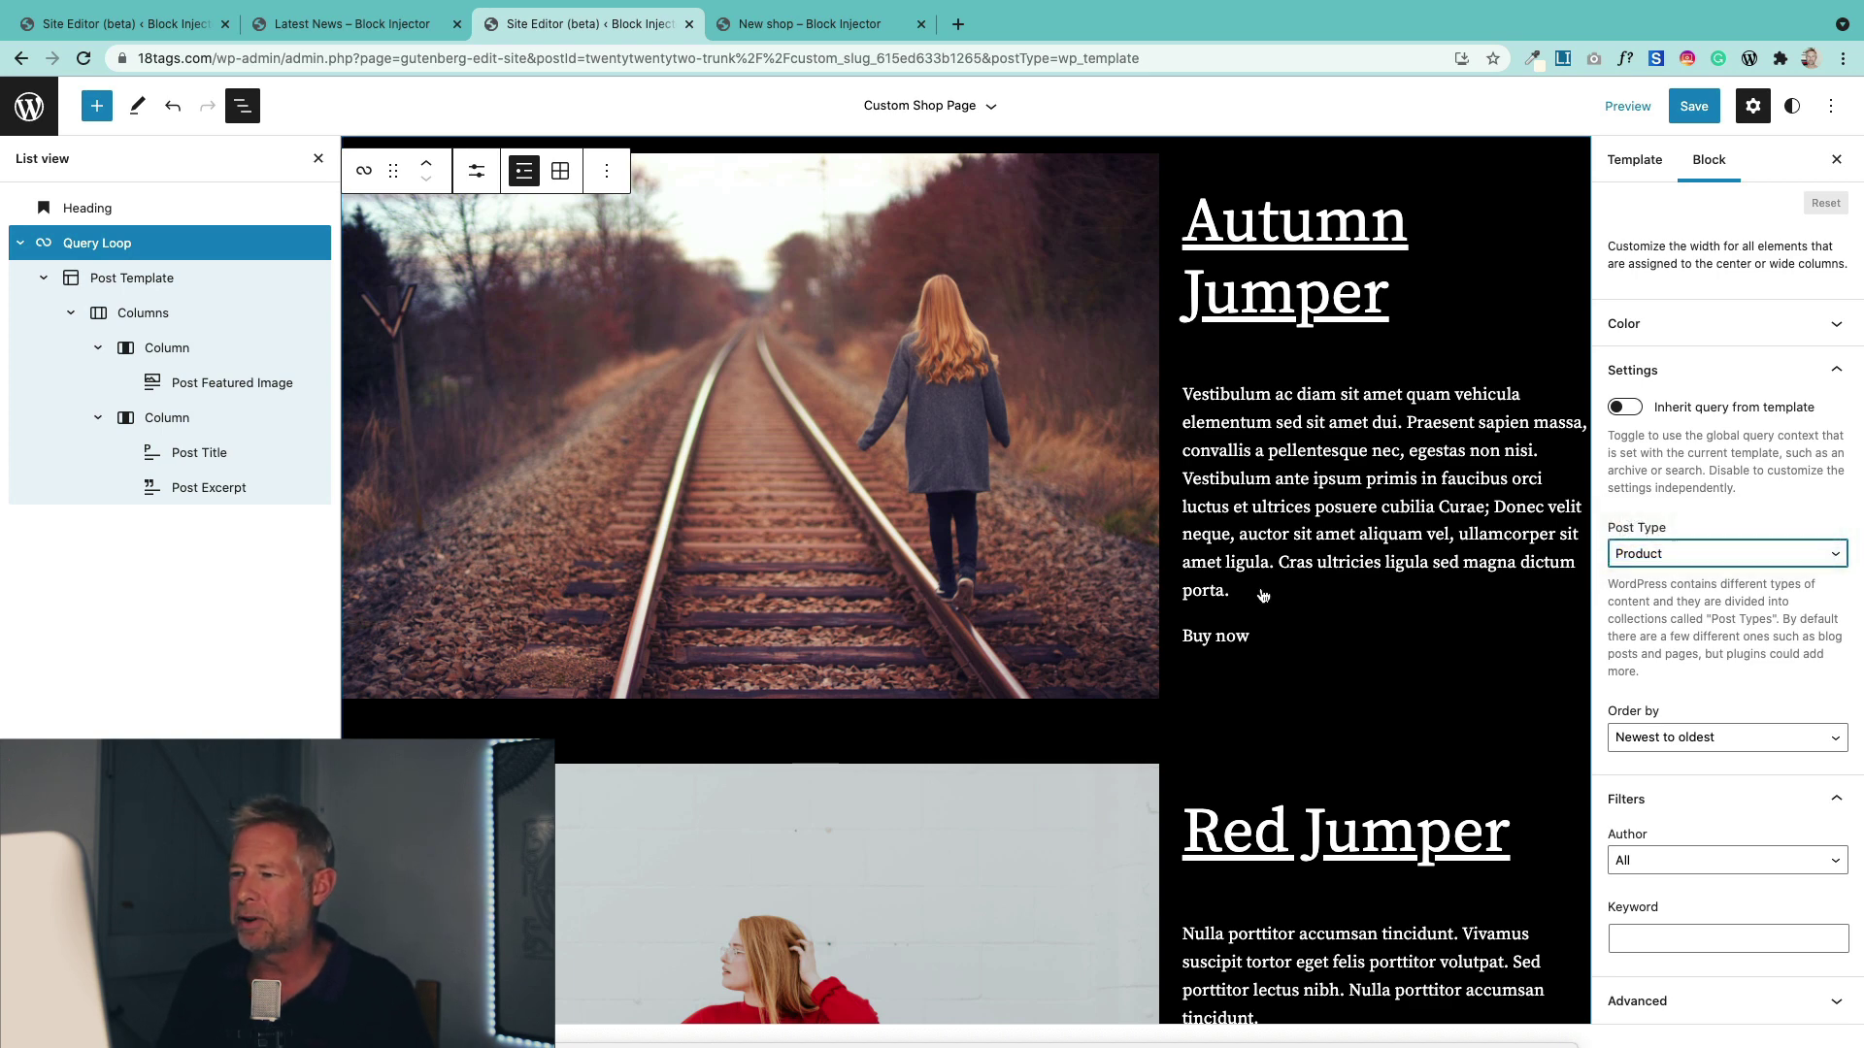